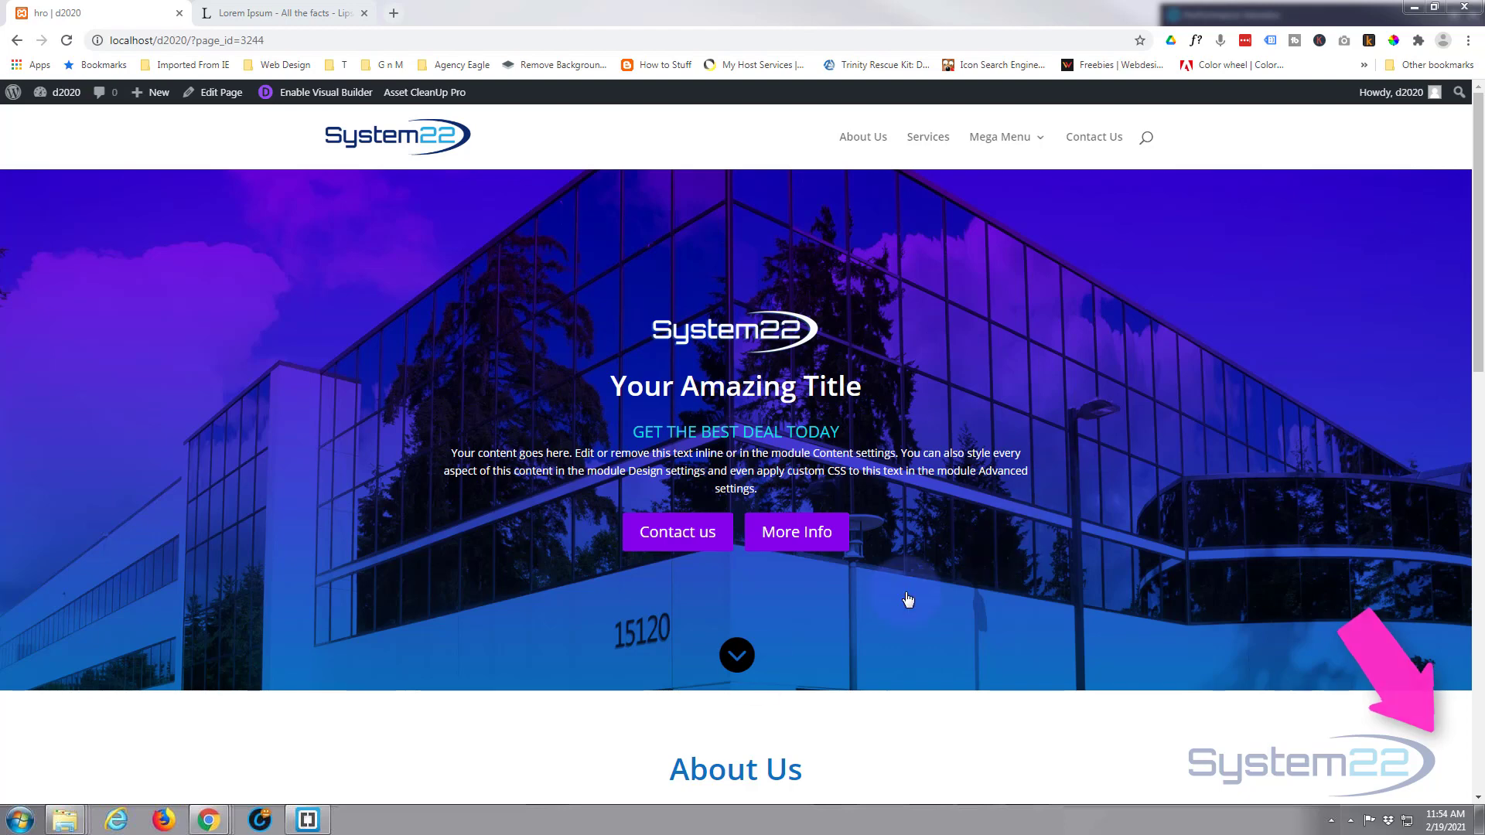
Scroll the page to review the About Us section and its surroundings.
{"action": "left_click", "coordinate": [738, 657]}
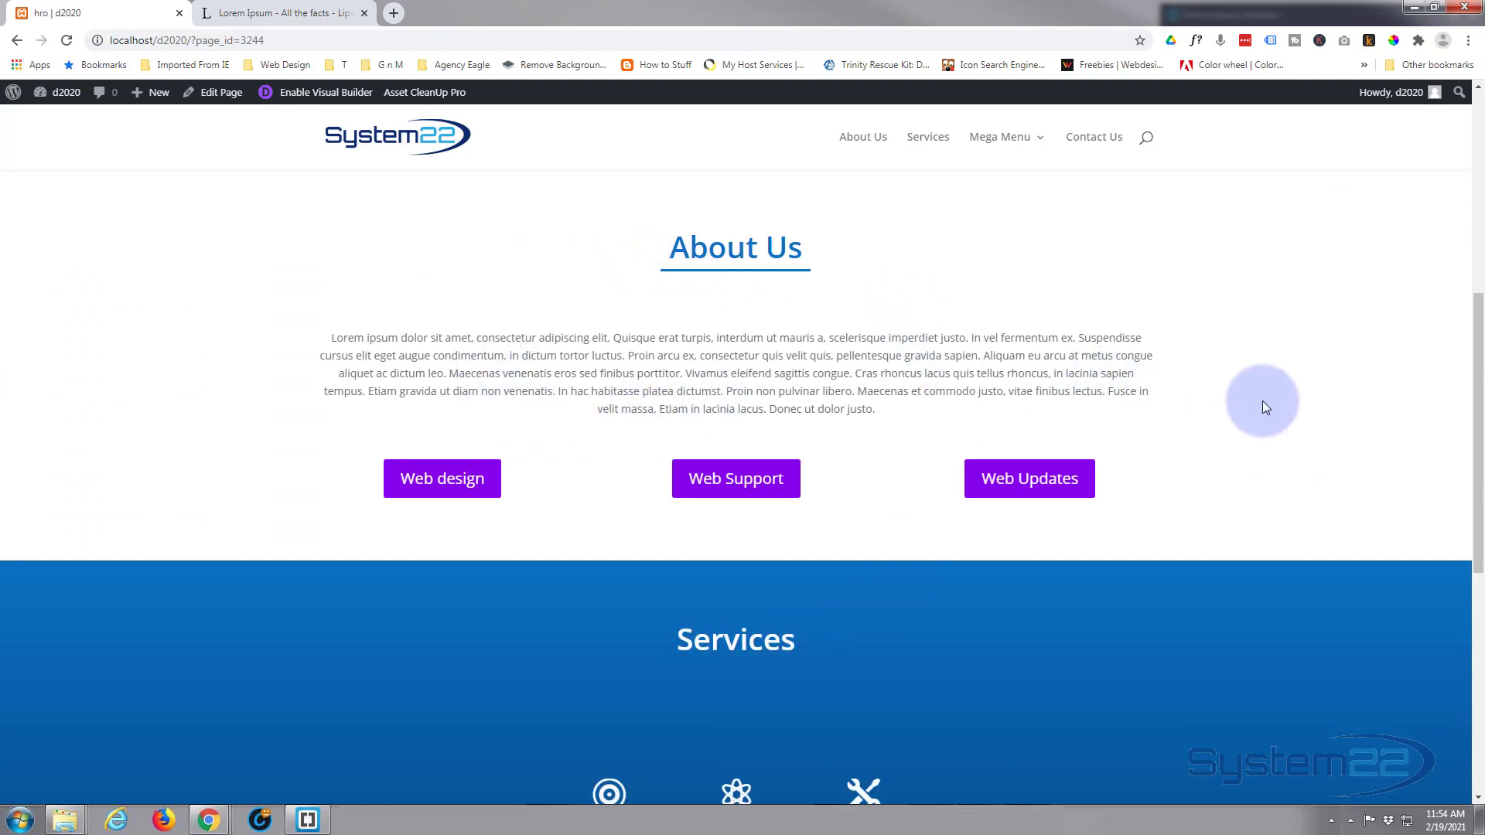
{"action": "scroll", "coordinate": [1263, 402], "scroll_direction": "up", "scroll_amount": 3}
{"action": "scroll", "coordinate": [1264, 401], "scroll_direction": "up", "scroll_amount": 3}
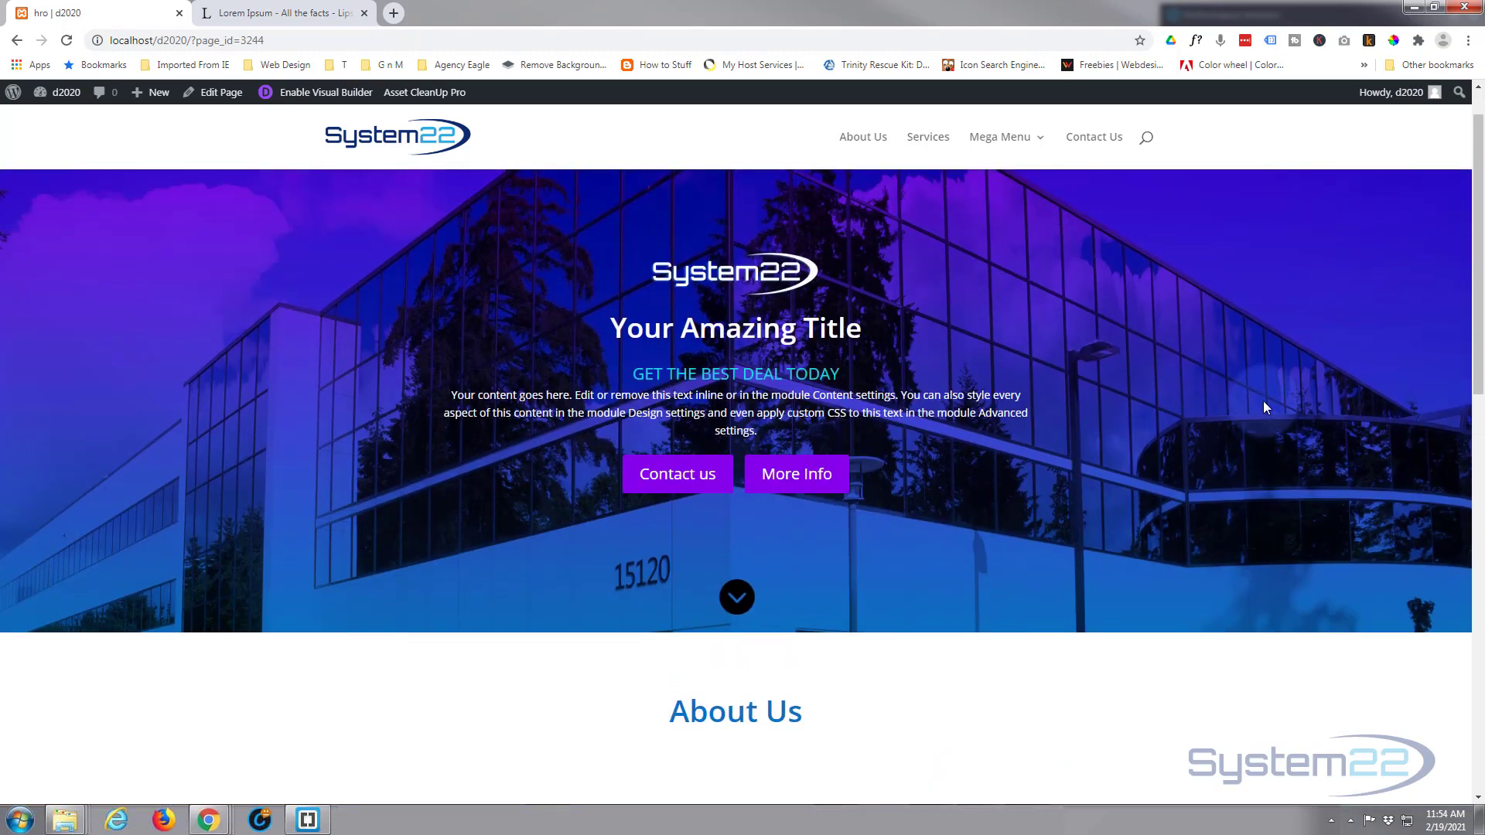
{"action": "scroll", "coordinate": [1264, 400], "scroll_direction": "down", "scroll_amount": 3}
{"action": "scroll", "coordinate": [1264, 401], "scroll_direction": "up", "scroll_amount": 5}
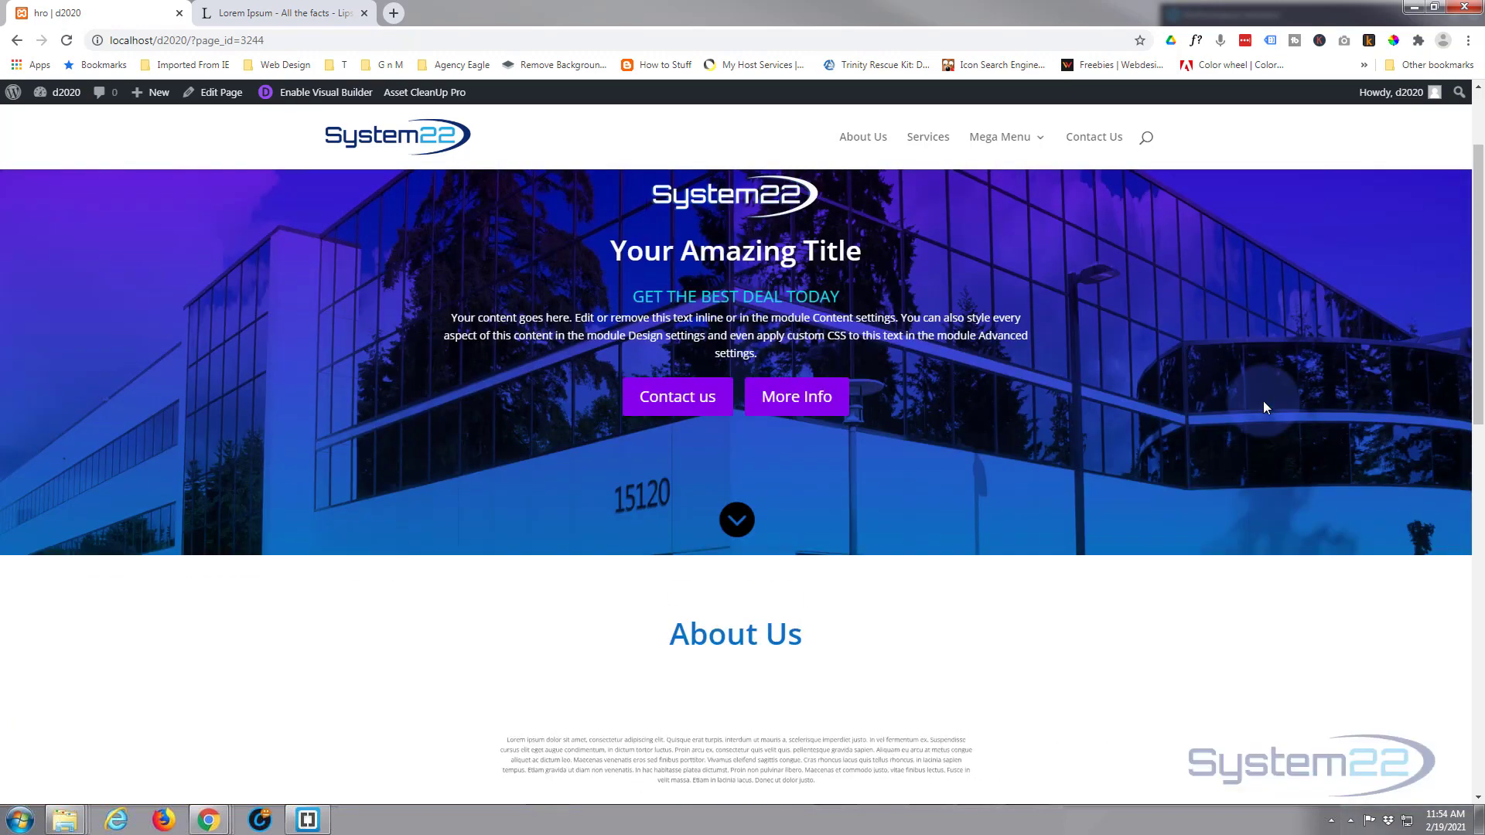
{"action": "scroll", "coordinate": [1266, 409], "scroll_direction": "down", "scroll_amount": 2}
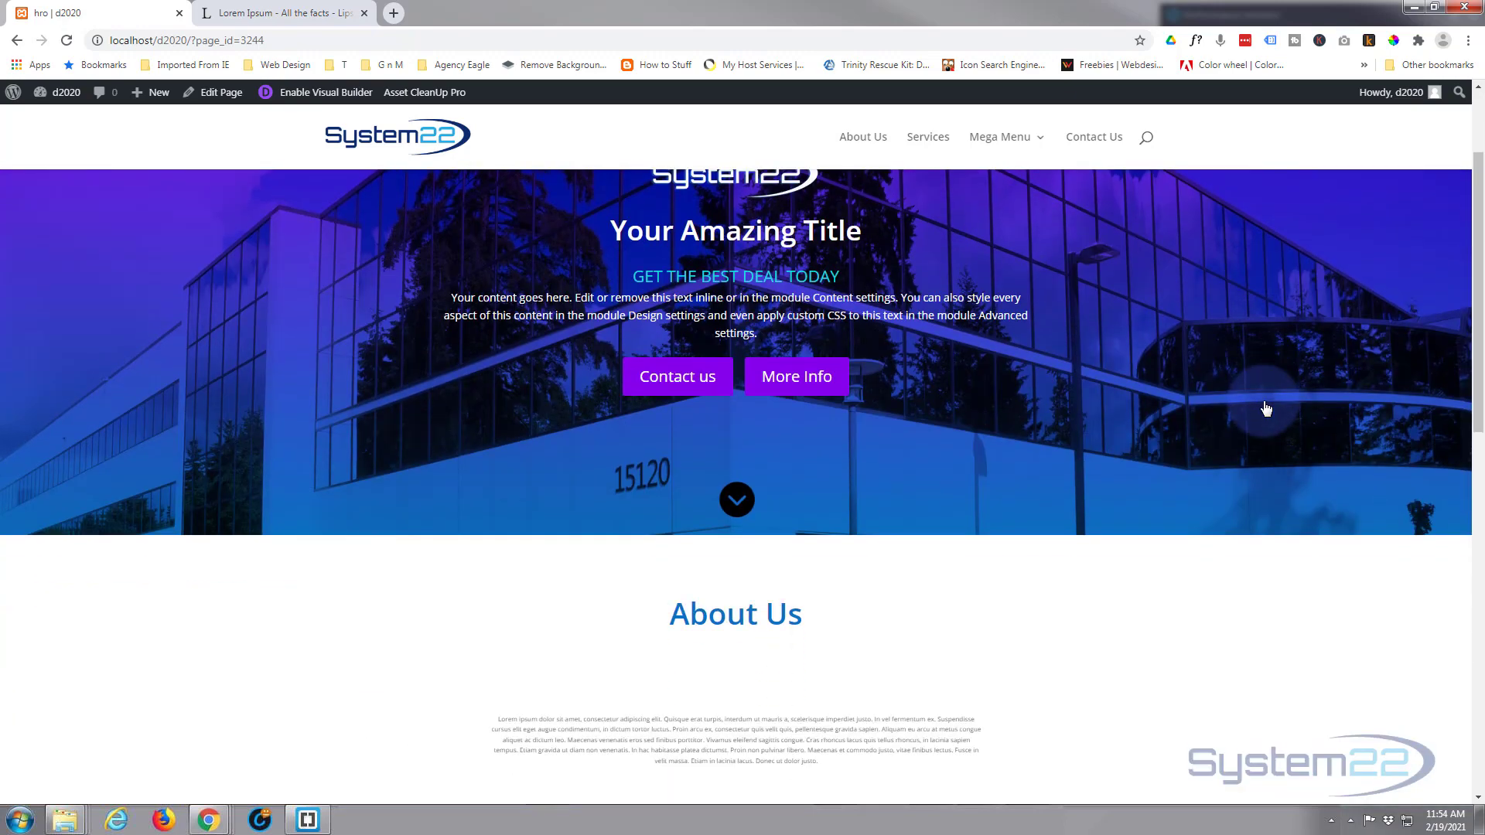
{"action": "scroll", "coordinate": [1266, 408], "scroll_direction": "down", "scroll_amount": 5}
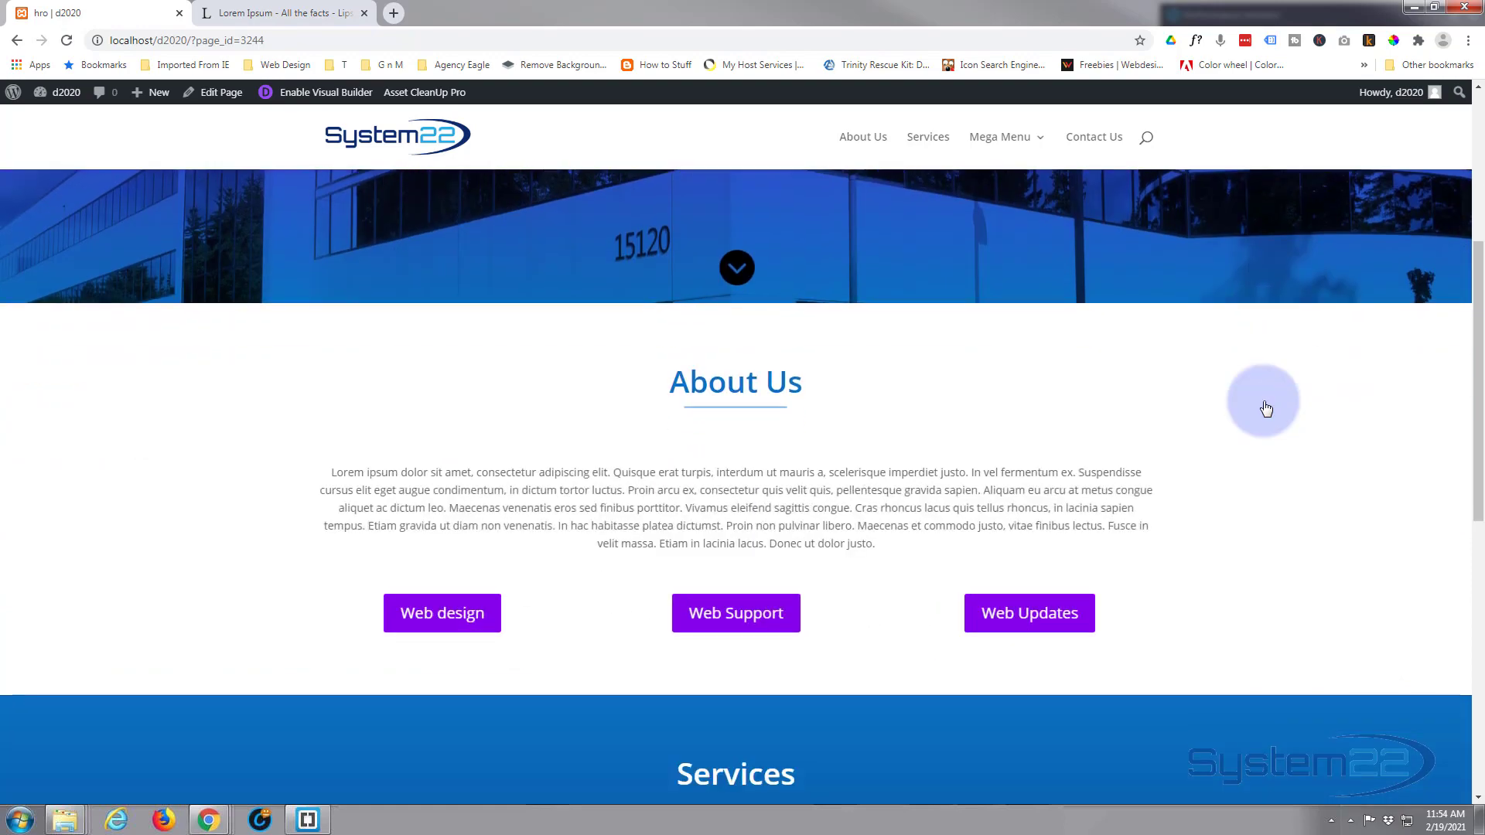
{"action": "scroll", "coordinate": [1264, 401], "scroll_direction": "down", "scroll_amount": 1}
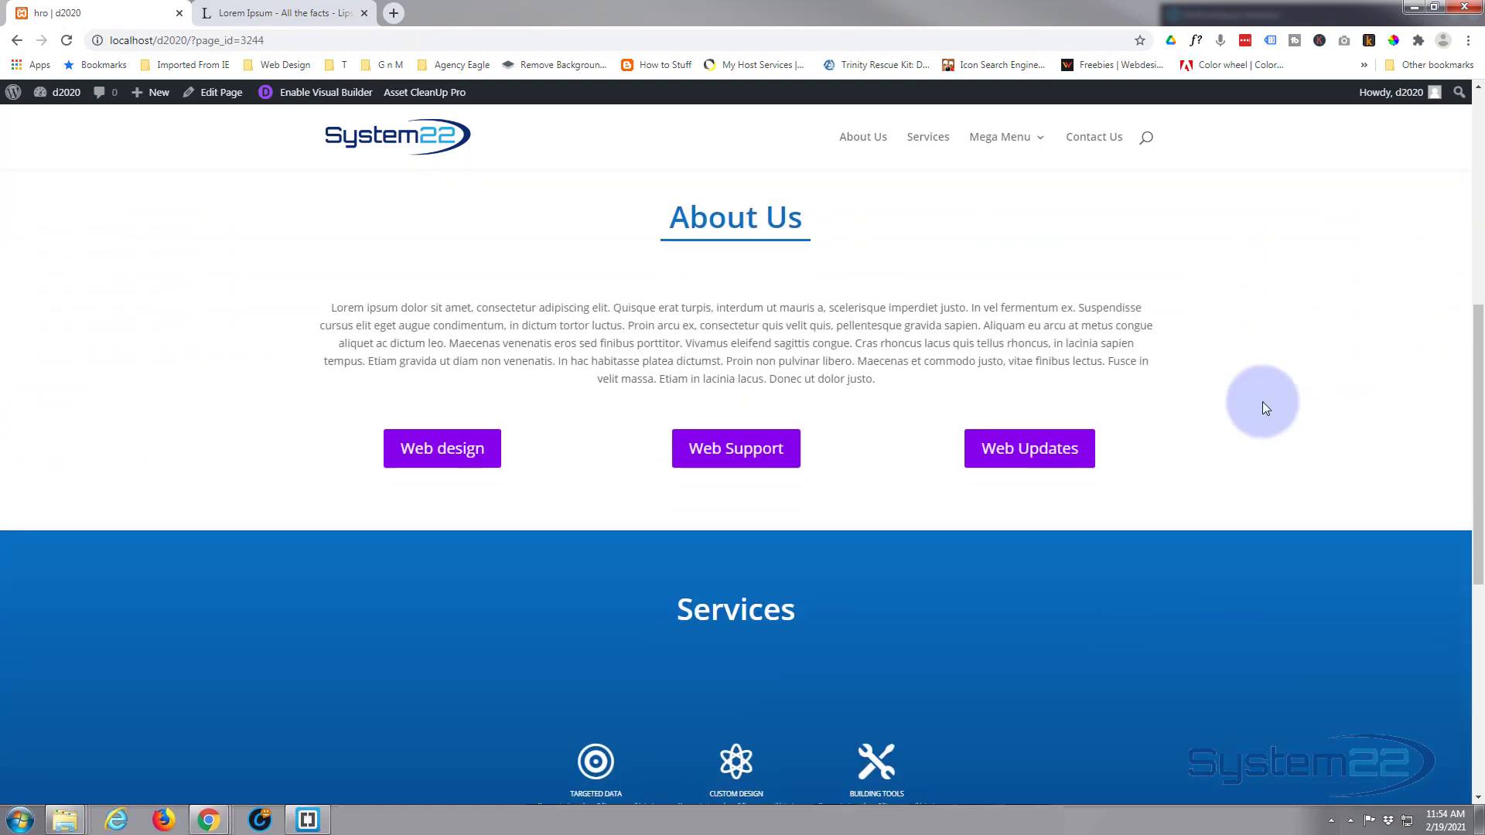
{"action": "scroll", "coordinate": [1263, 402], "scroll_direction": "up", "scroll_amount": 3}
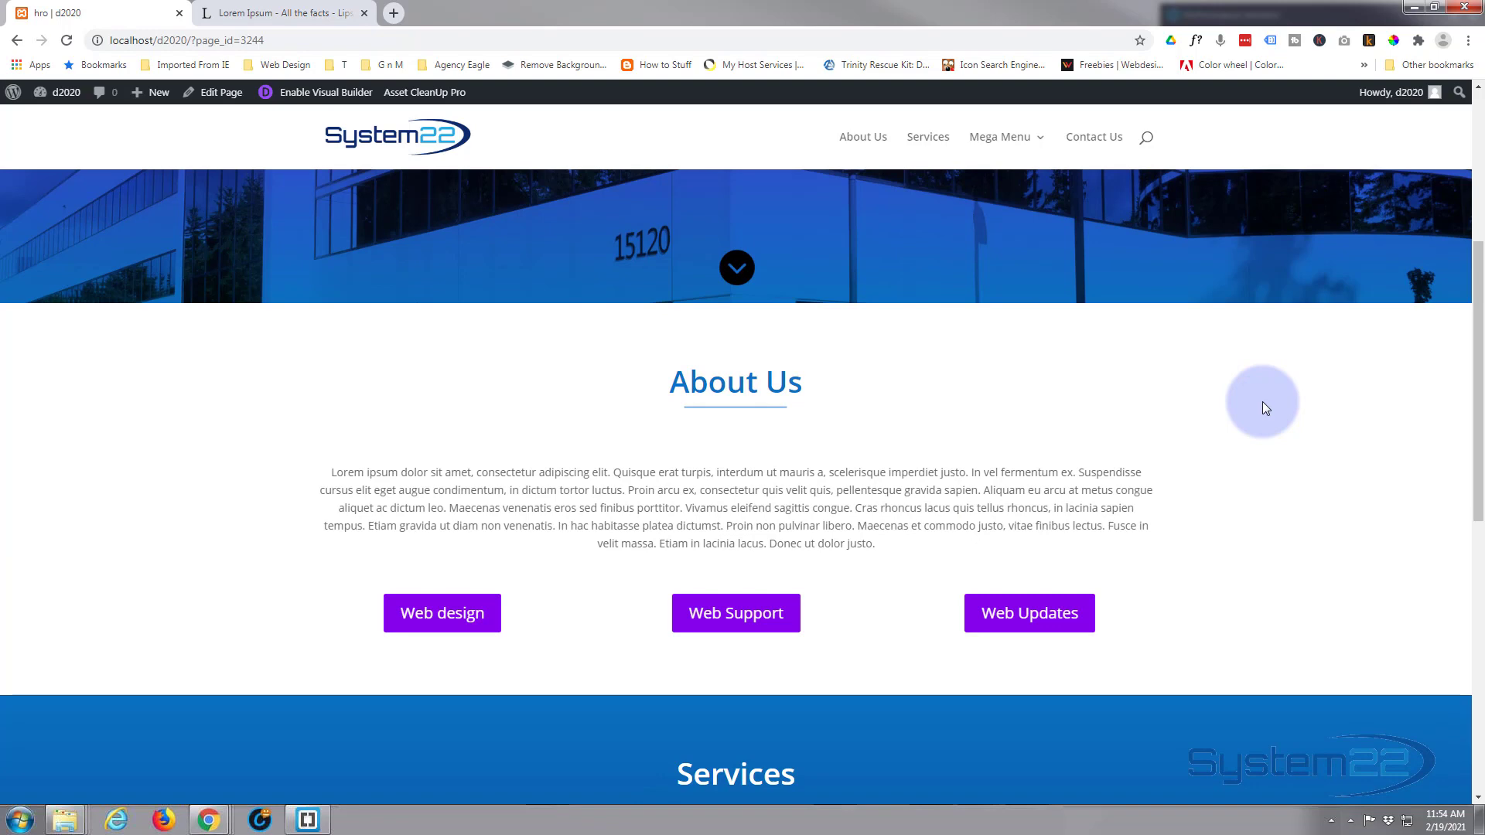
{"action": "scroll", "coordinate": [1263, 402], "scroll_direction": "up", "scroll_amount": 3}
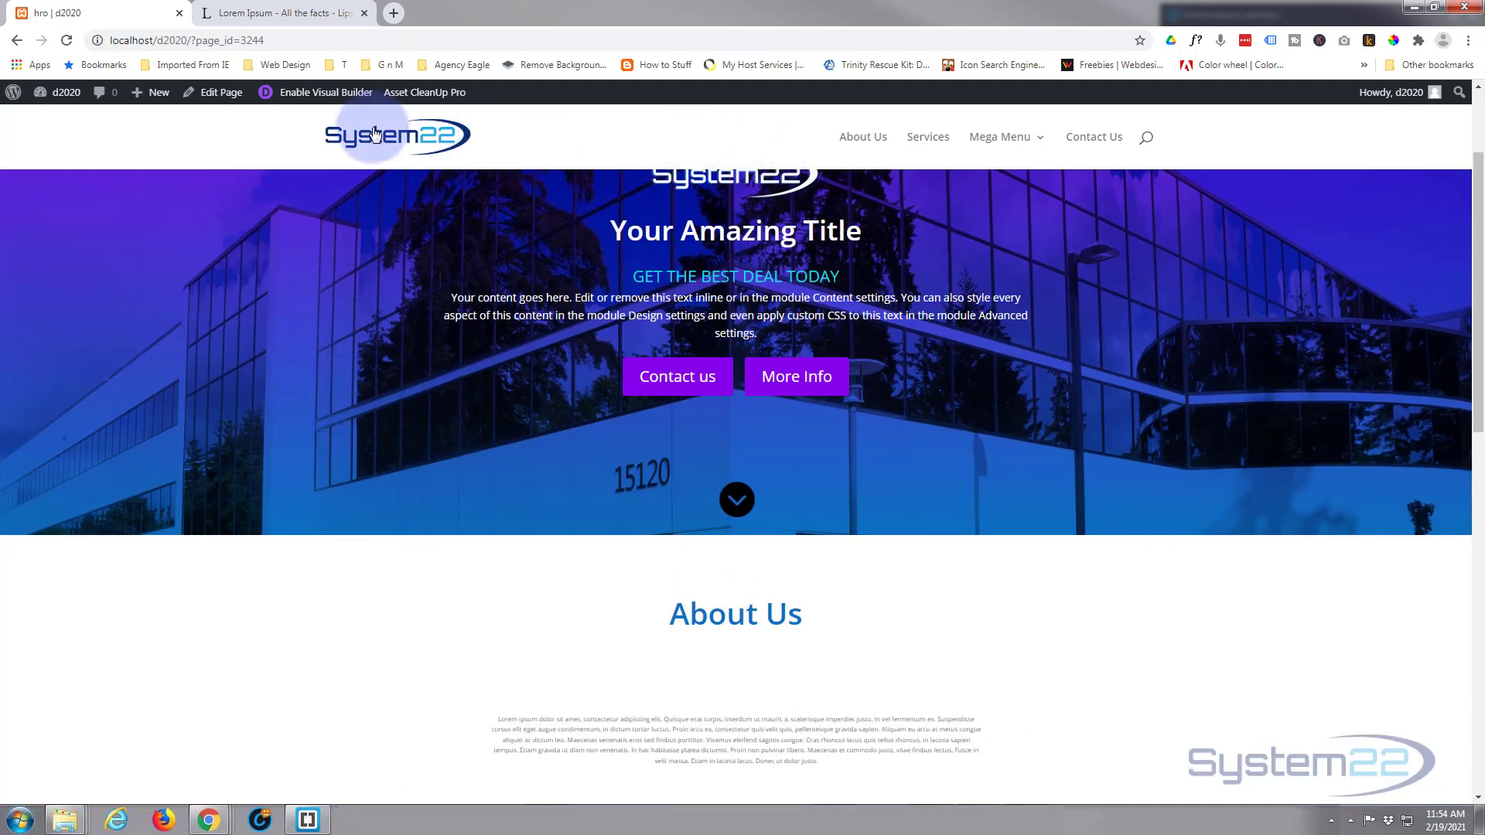
Enable the Visual Builder and delete the existing About Us section.
{"action": "left_click", "coordinate": [329, 93]}
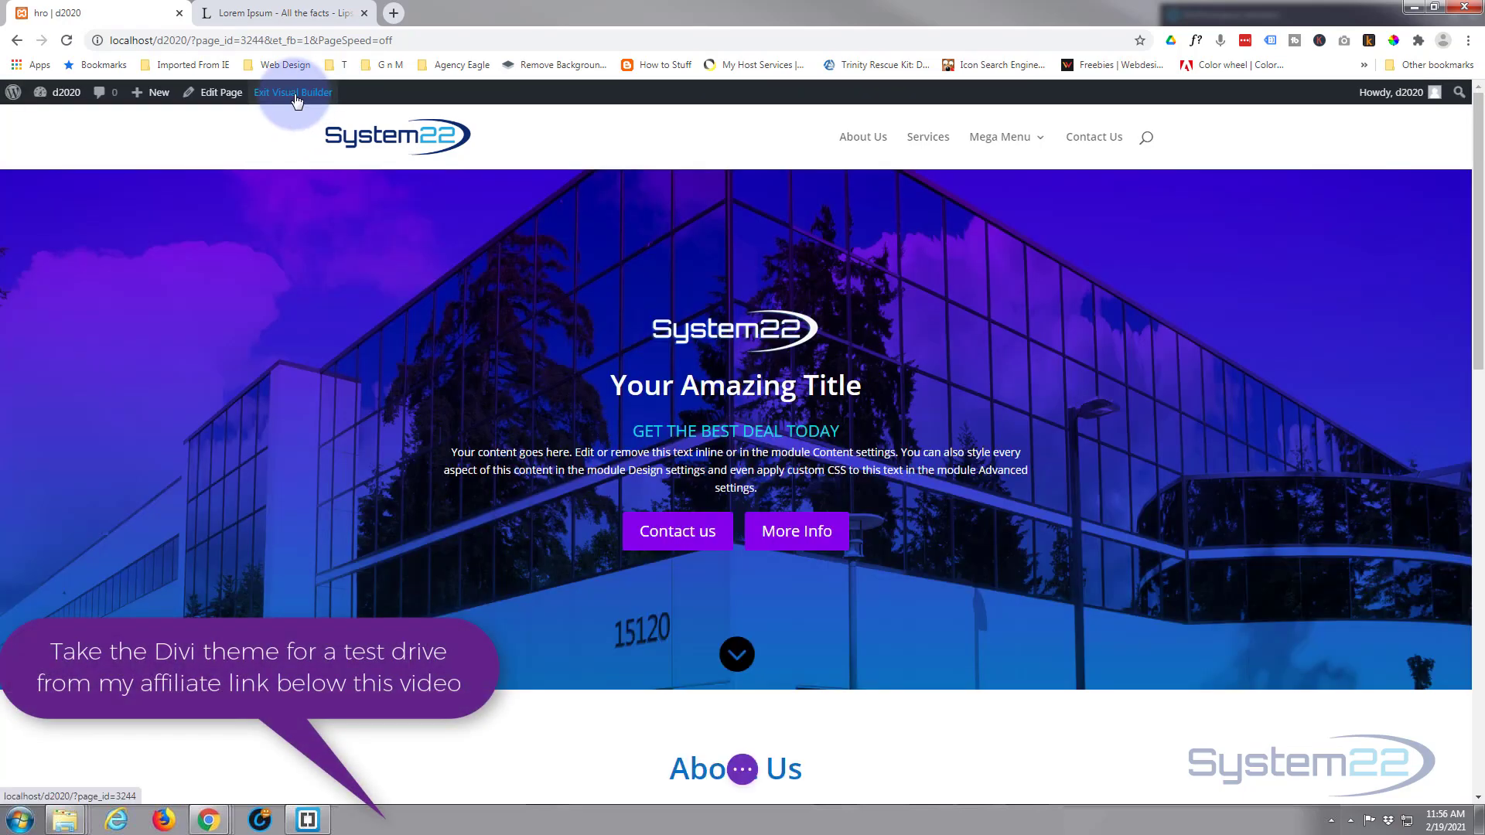
{"action": "scroll", "coordinate": [314, 301], "scroll_direction": "down", "scroll_amount": 3}
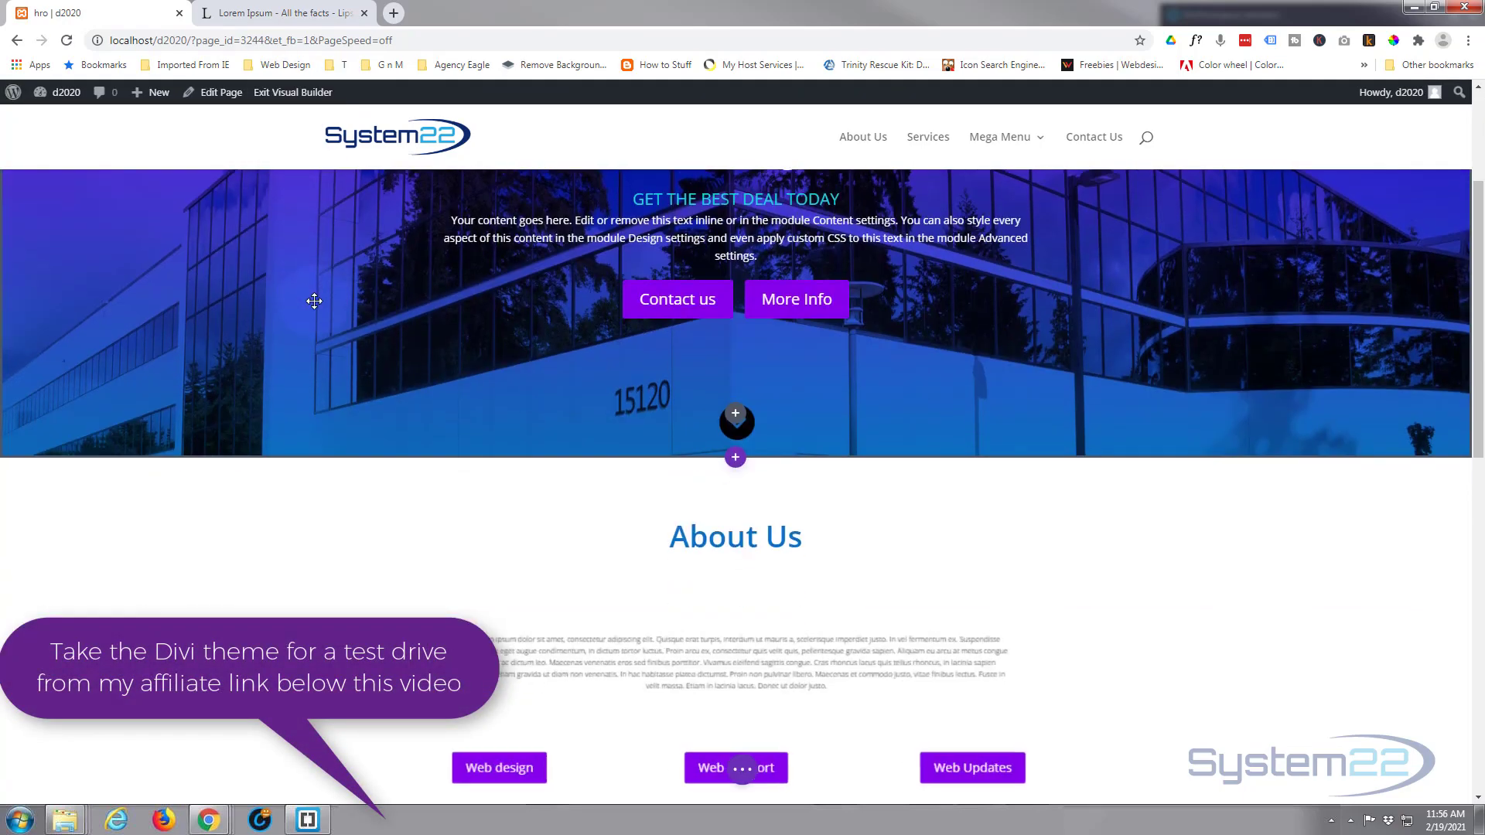
{"action": "scroll", "coordinate": [314, 301], "scroll_direction": "down", "scroll_amount": 2}
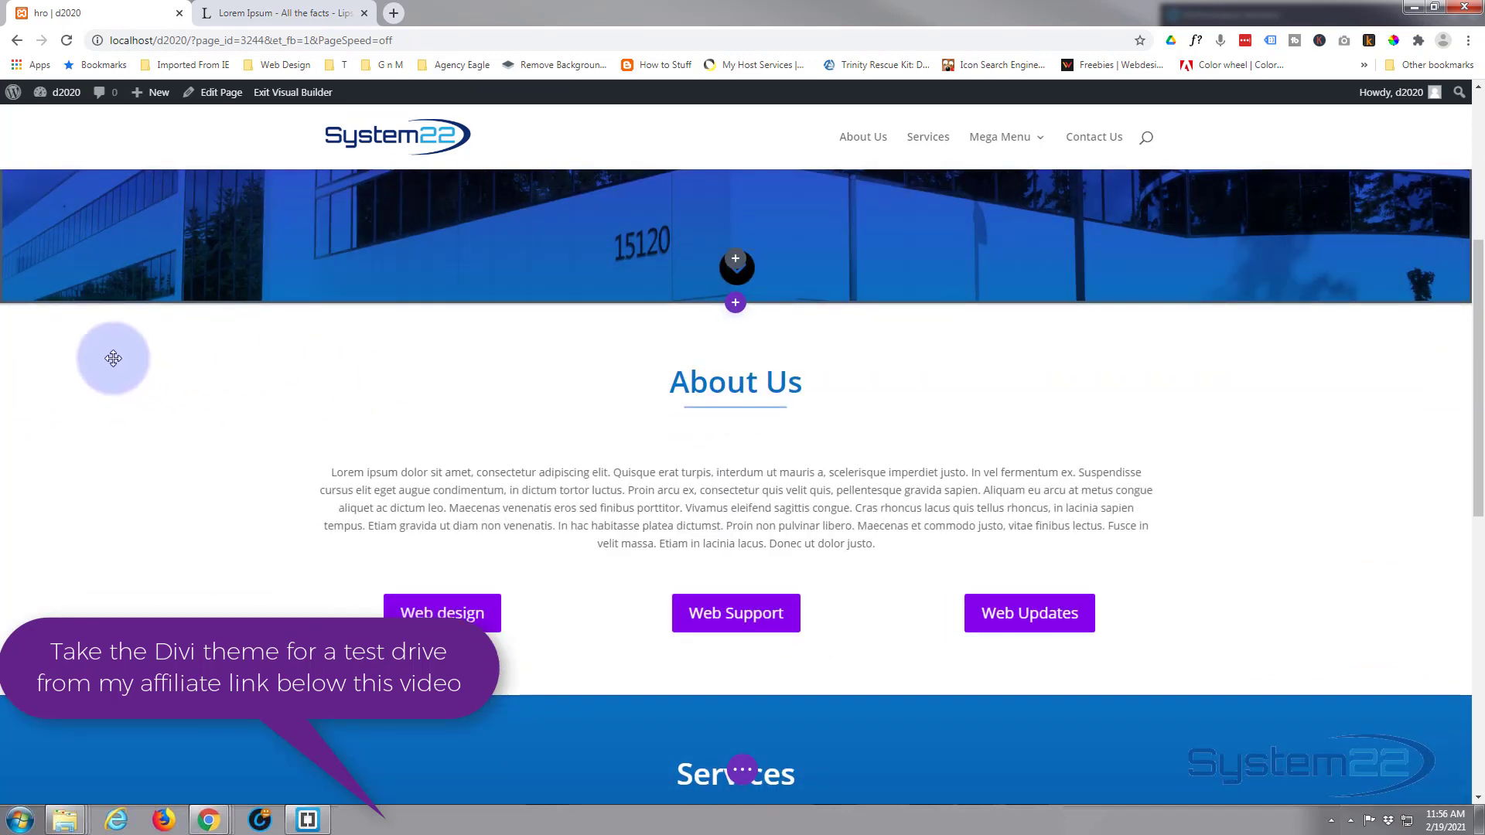
{"action": "mouse_move", "coordinate": [103, 344]}
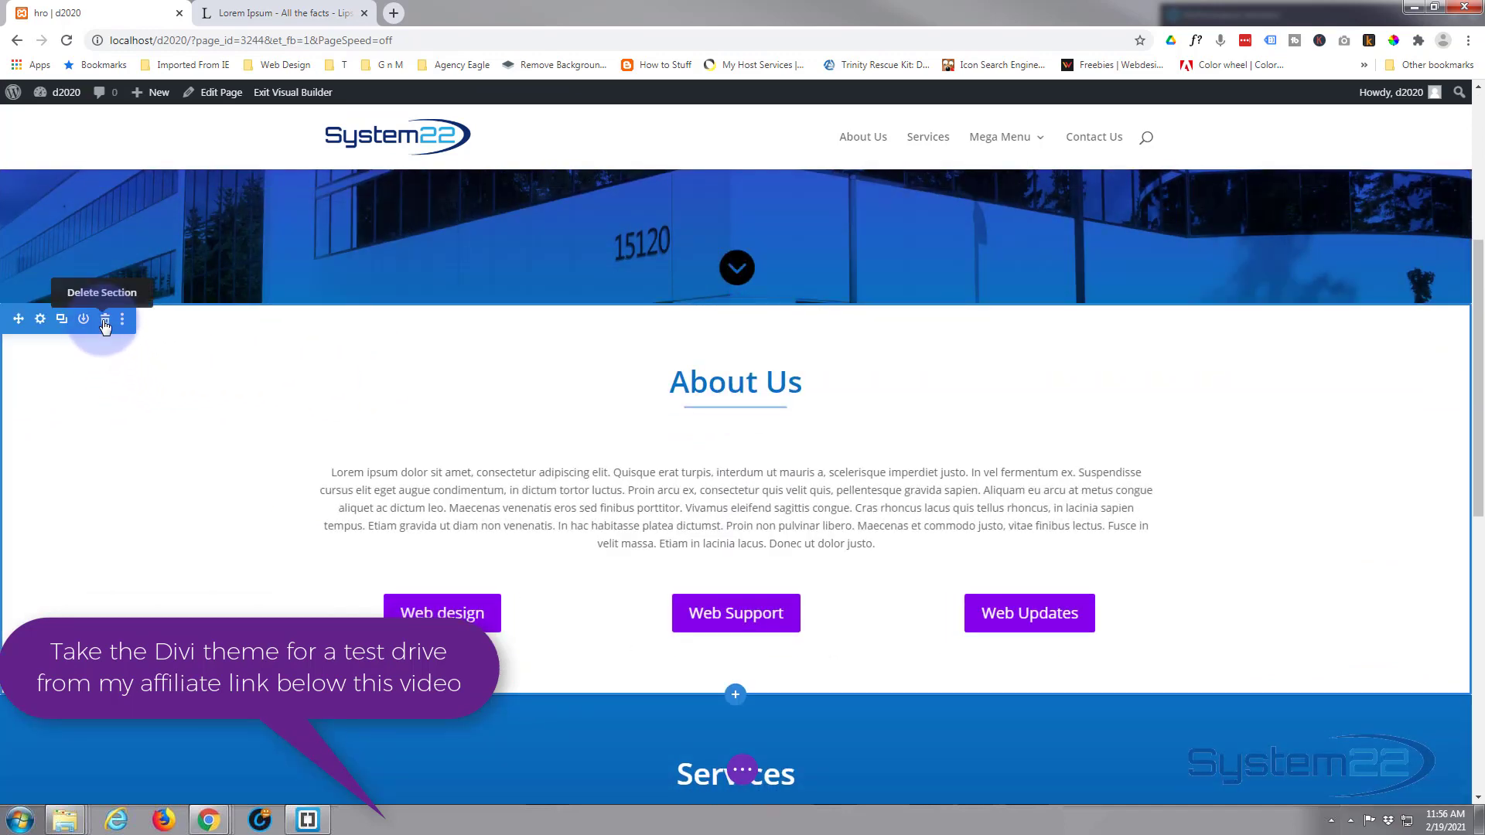
{"action": "left_click", "coordinate": [105, 320]}
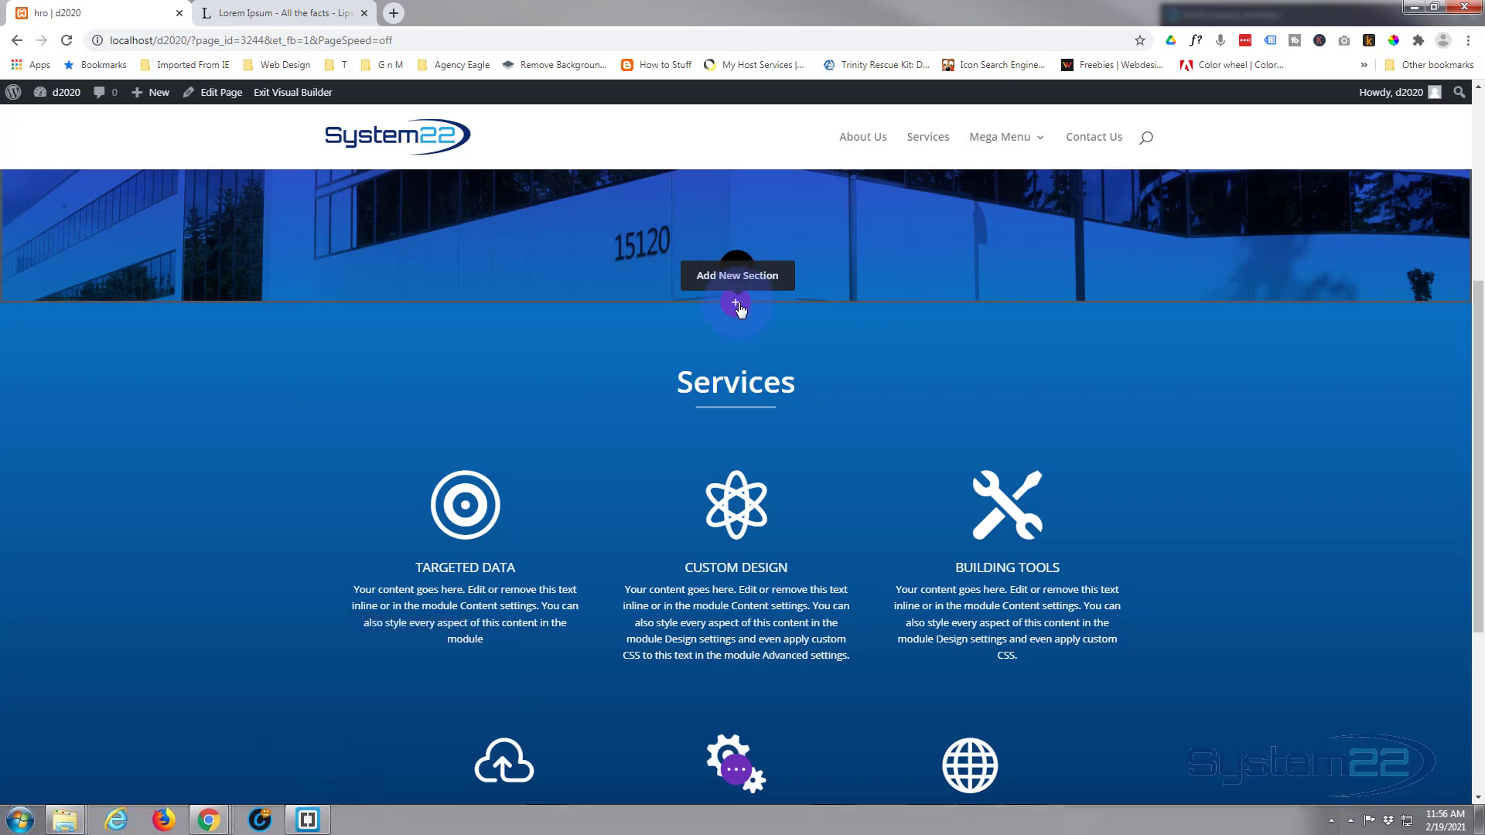
Add a Regular one-column section below the hero and scroll the module list to Text.
{"action": "left_click", "coordinate": [735, 304]}
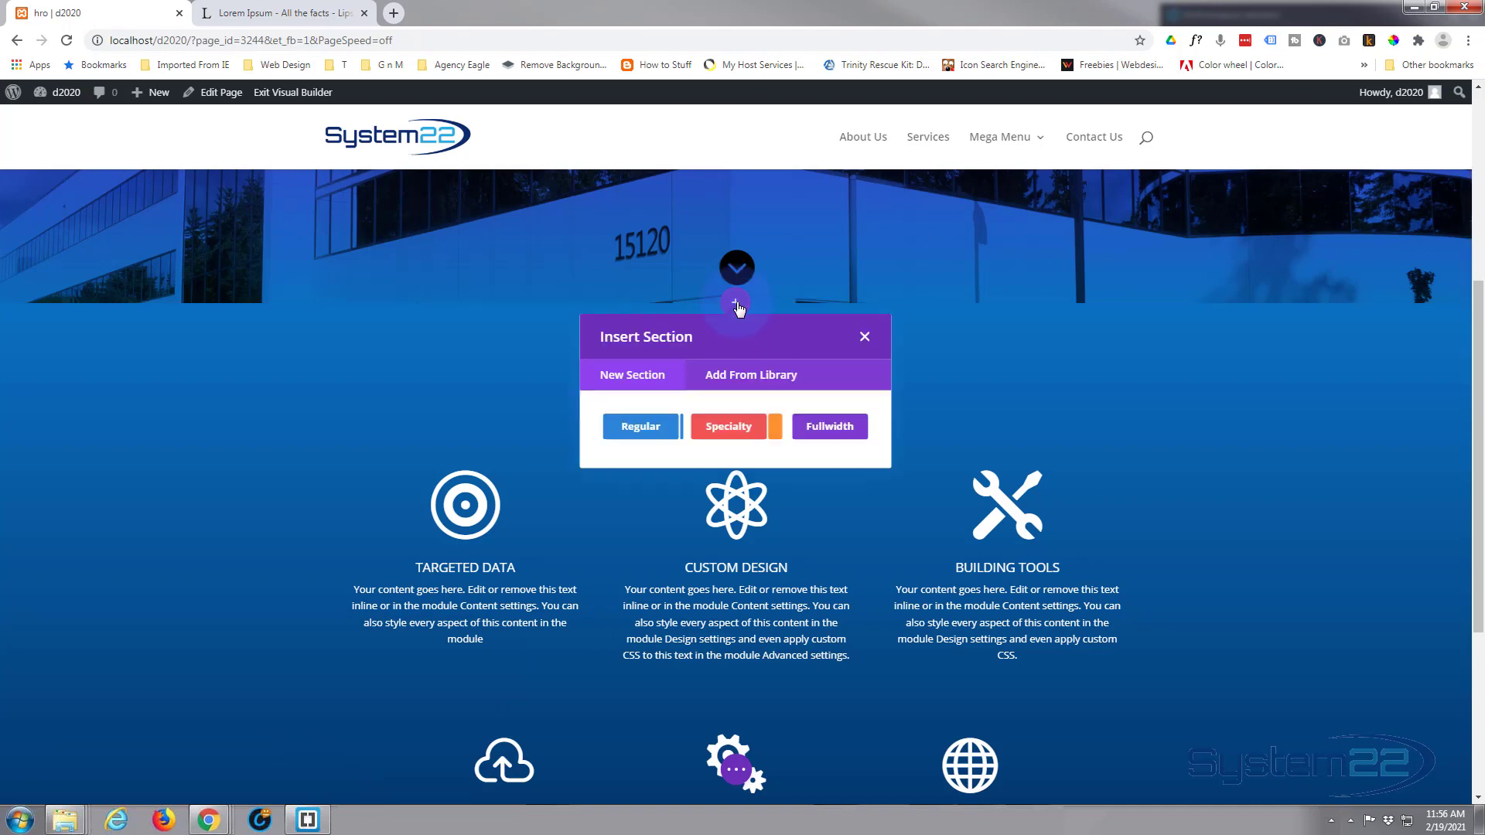
{"action": "left_click", "coordinate": [652, 430]}
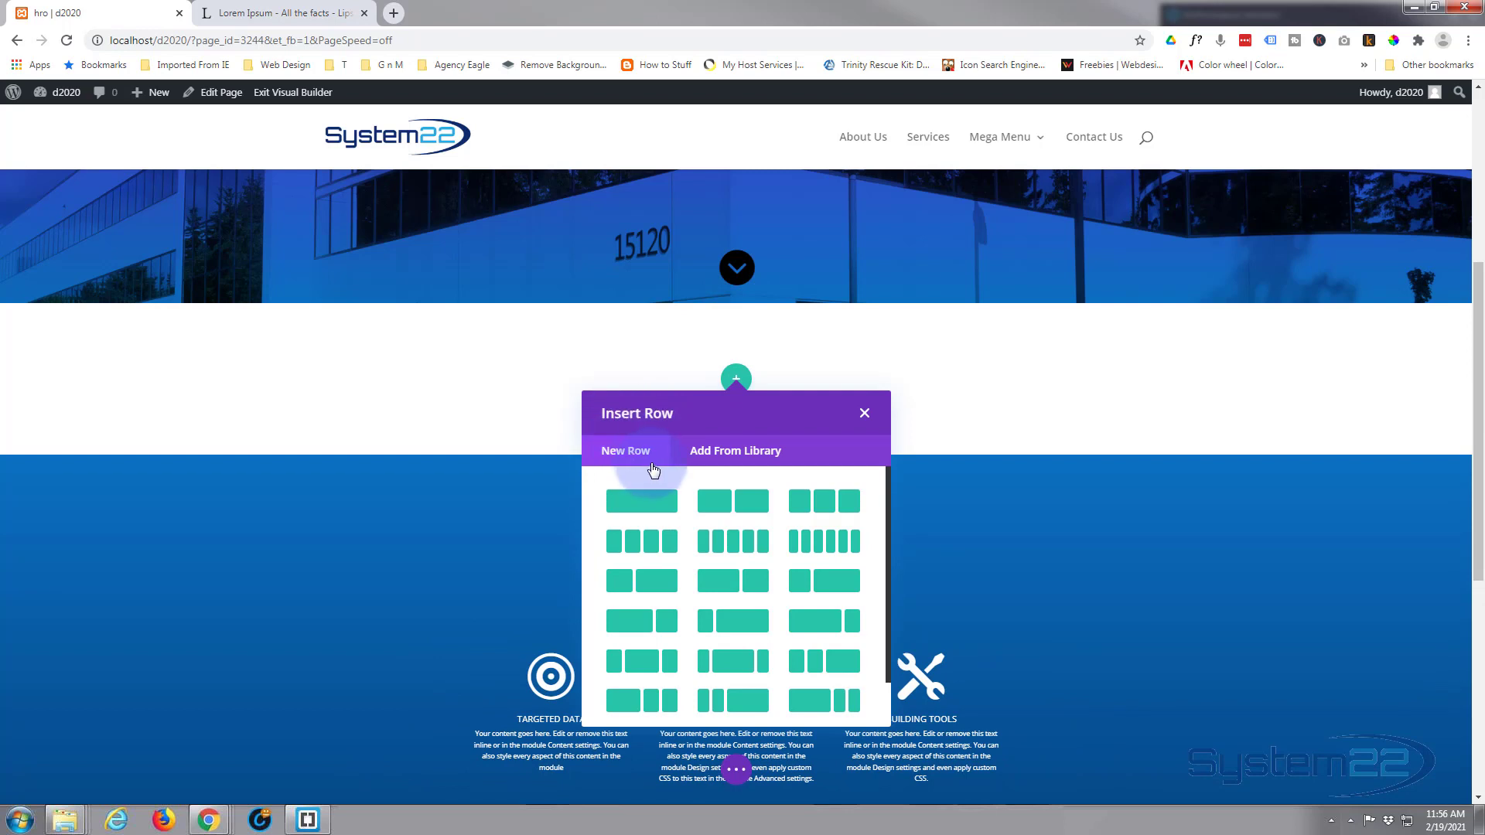
{"action": "left_click", "coordinate": [648, 507]}
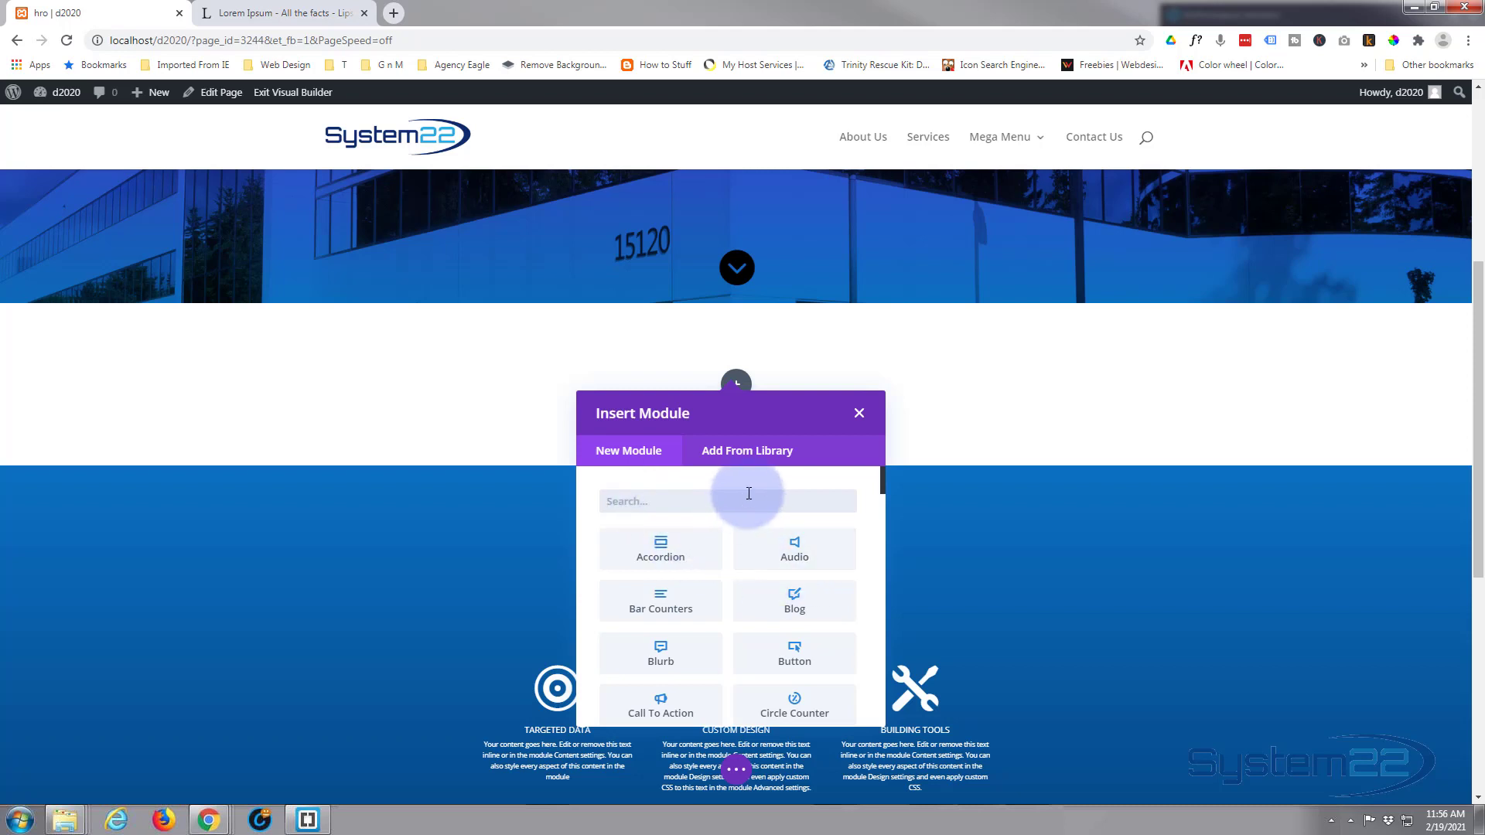
{"action": "scroll", "coordinate": [752, 567], "scroll_direction": "down", "scroll_amount": 2}
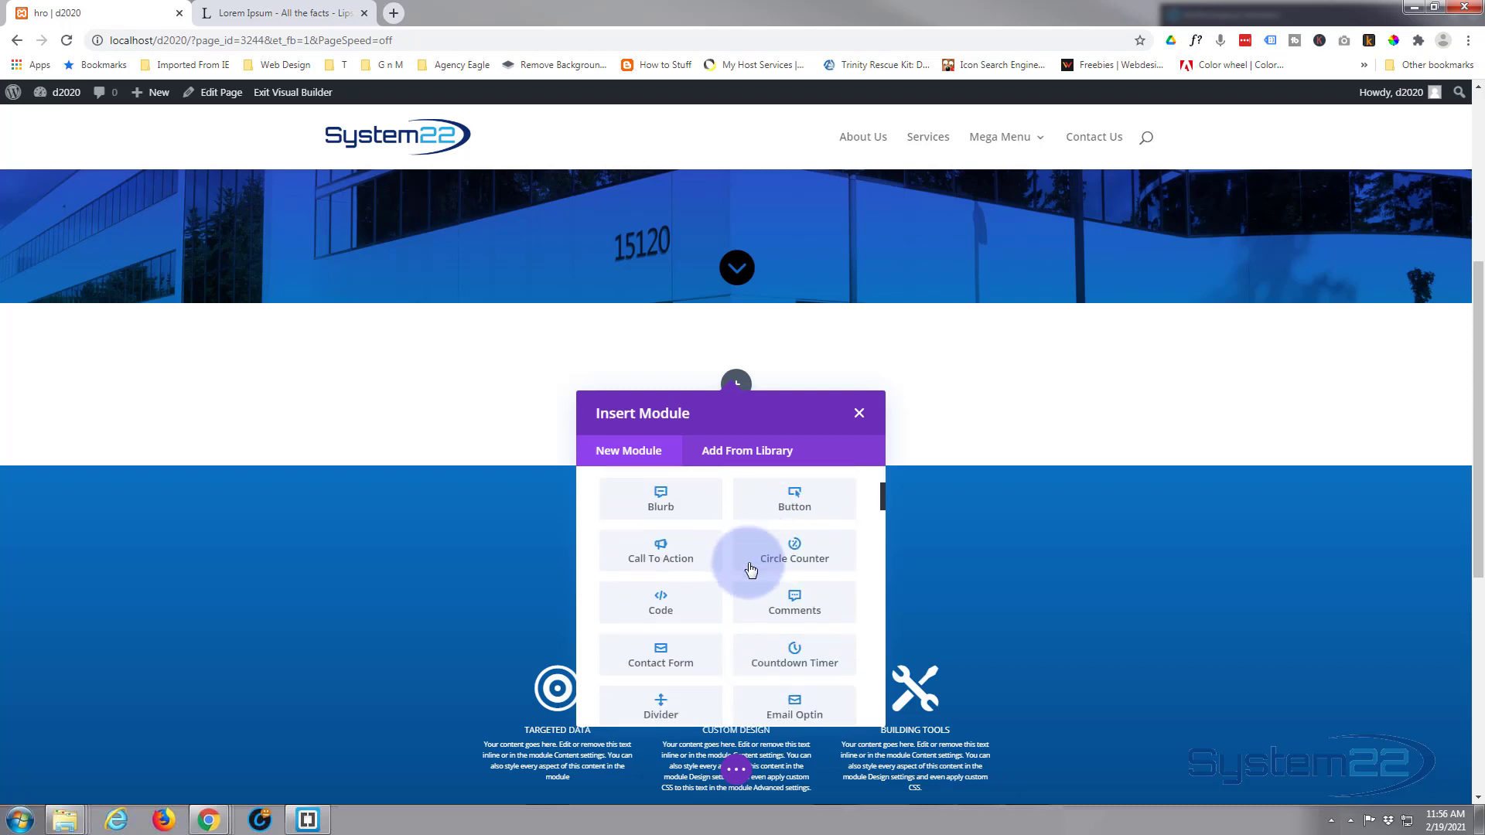
{"action": "scroll", "coordinate": [723, 580], "scroll_direction": "down", "scroll_amount": 4}
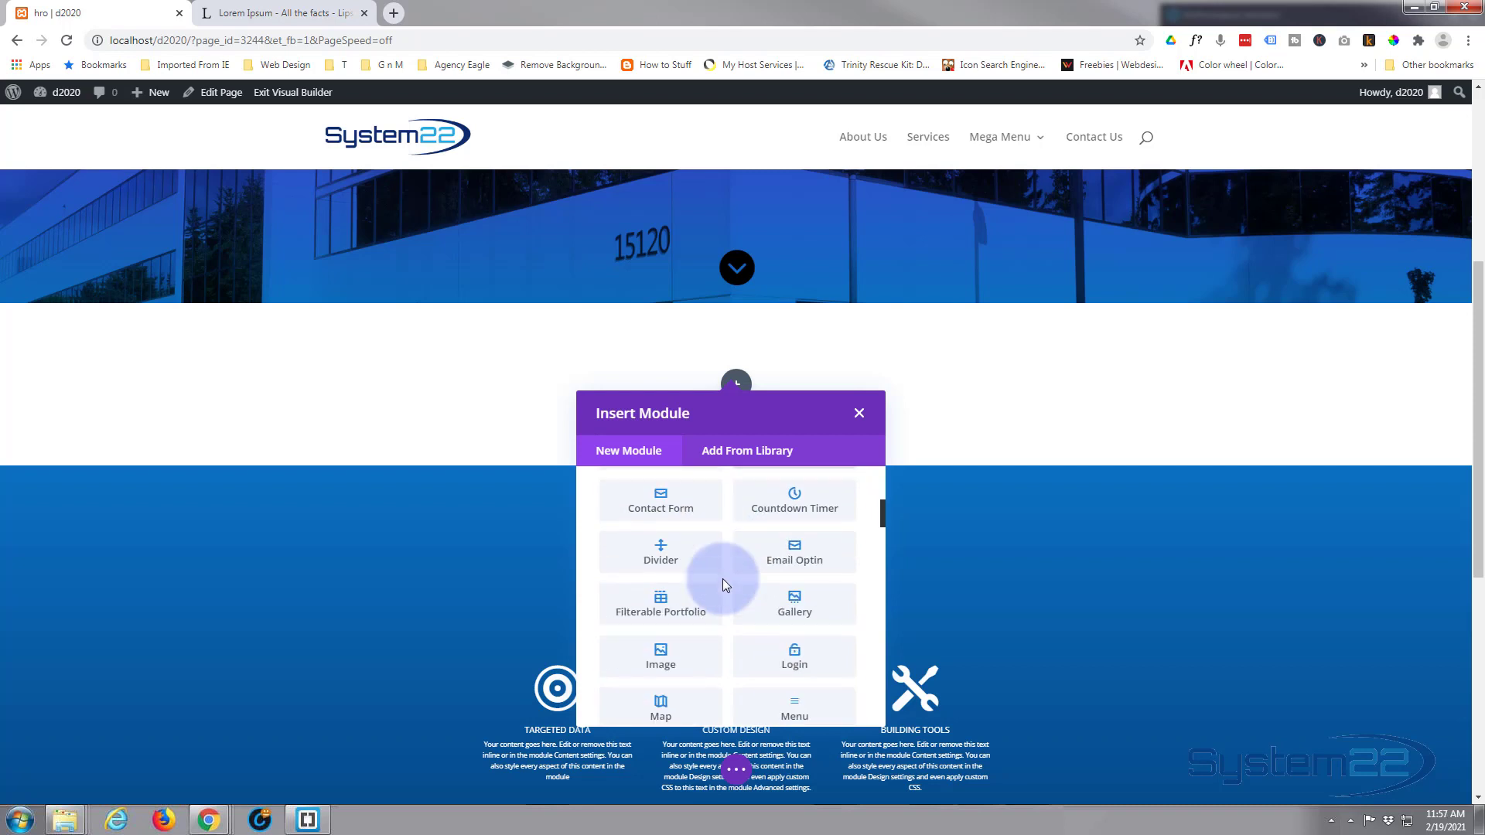
{"action": "scroll", "coordinate": [723, 578], "scroll_direction": "down", "scroll_amount": 8}
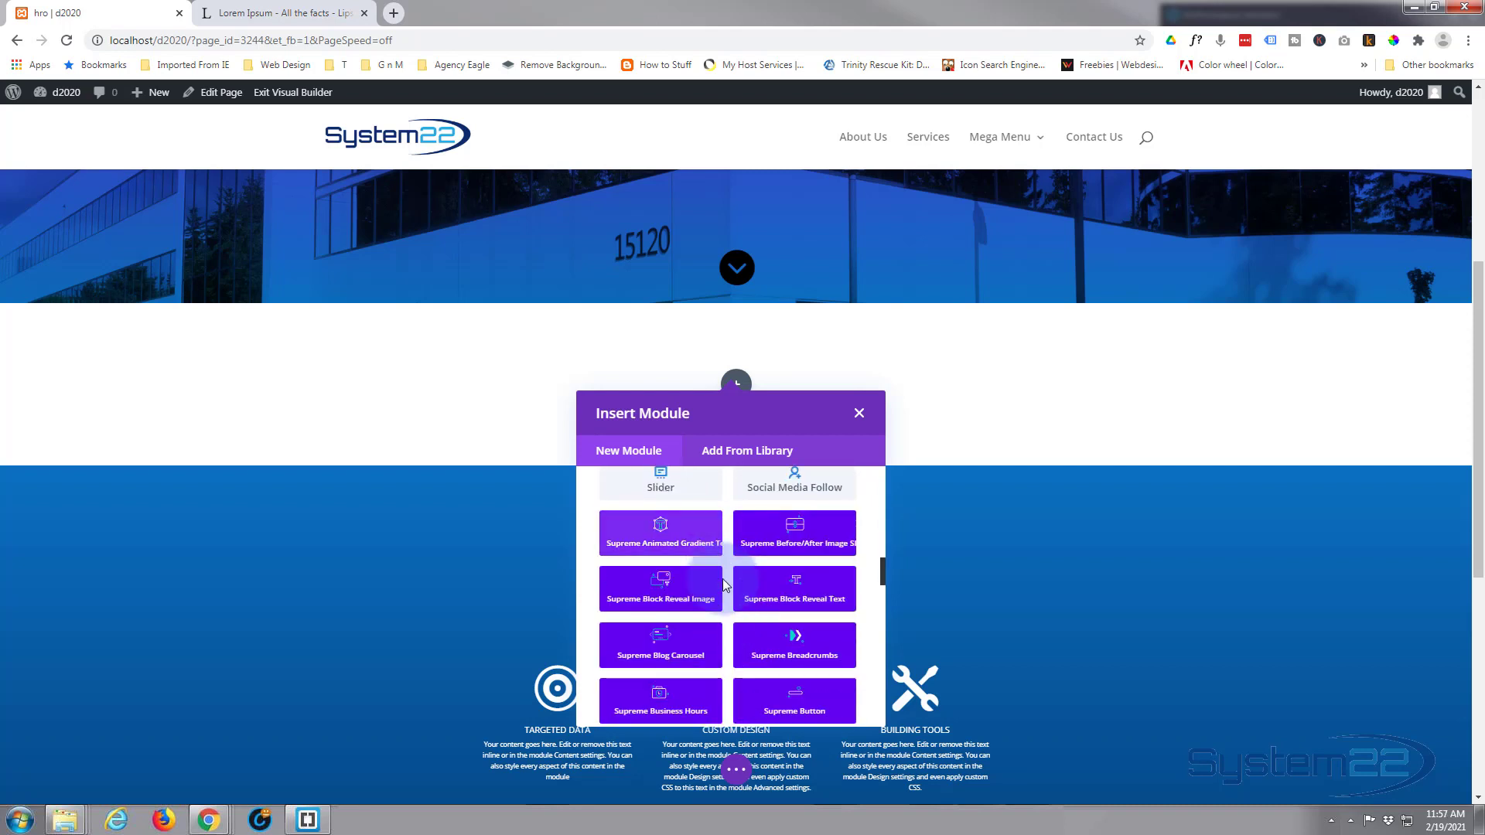
{"action": "scroll", "coordinate": [727, 603], "scroll_direction": "down", "scroll_amount": 8}
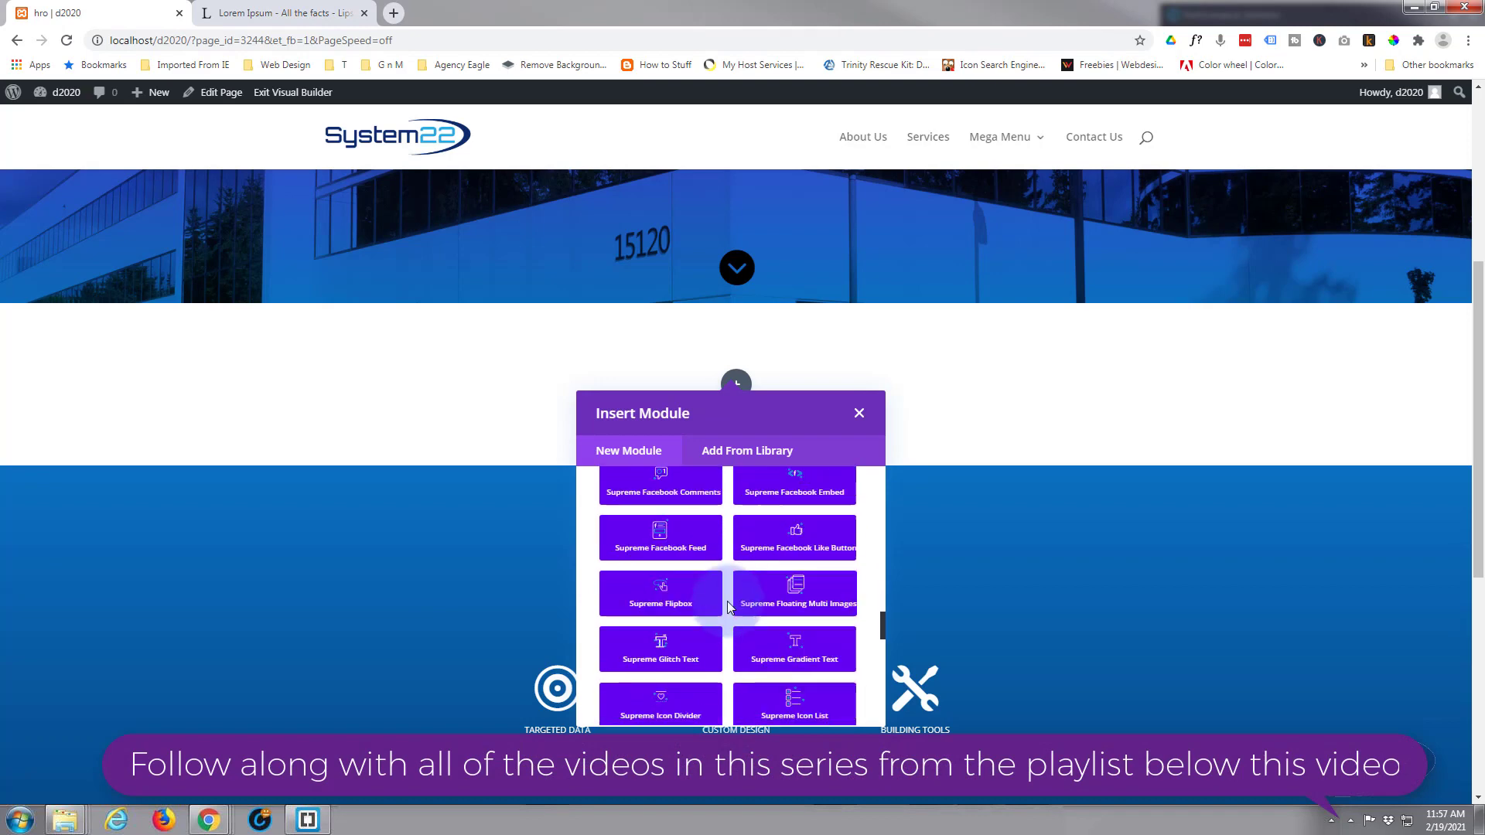
{"action": "scroll", "coordinate": [727, 601], "scroll_direction": "down", "scroll_amount": 8}
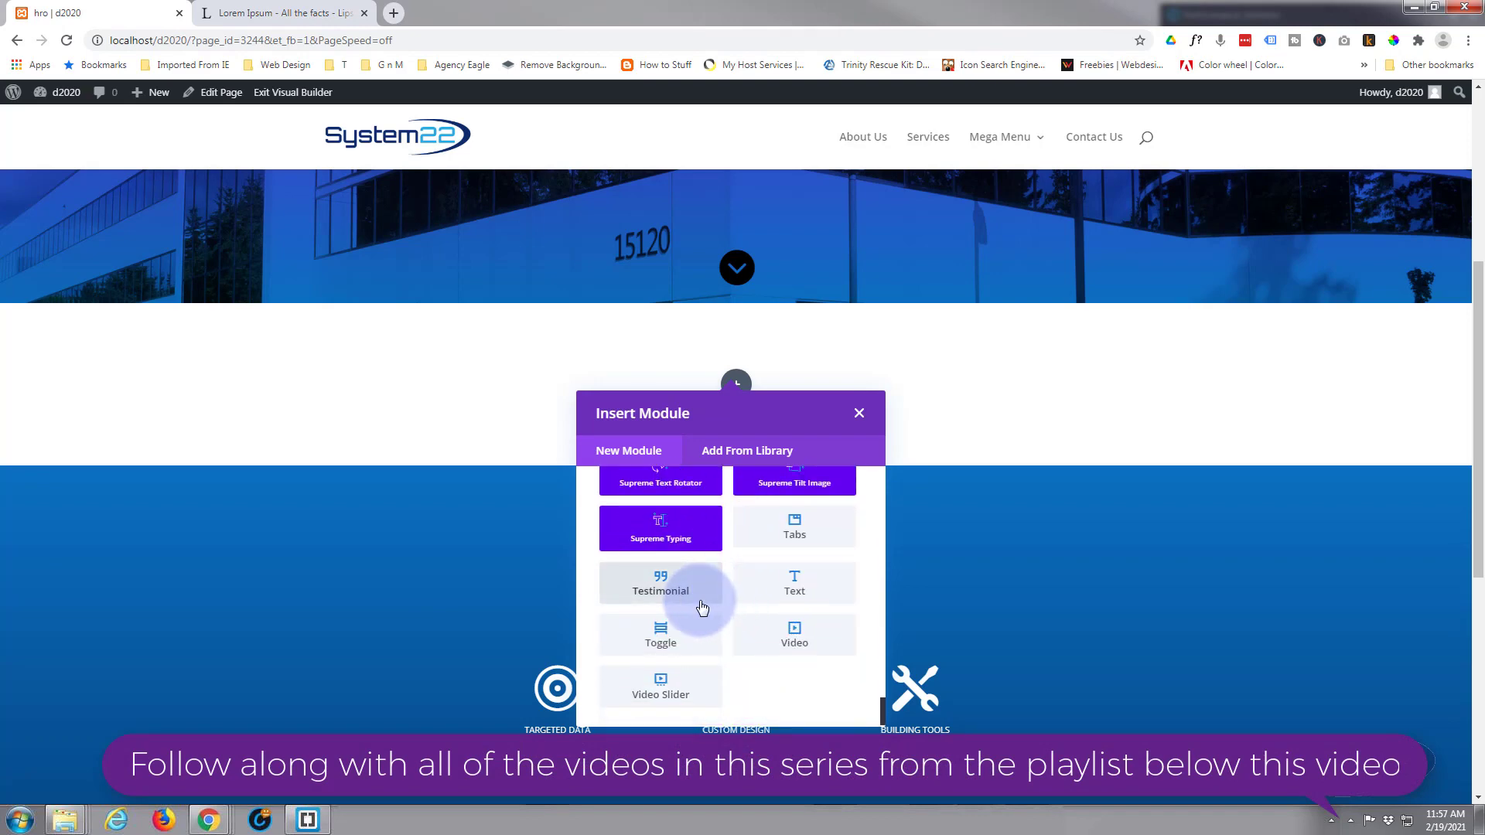
Insert a Text module whose placeholder is replaced by 'About Us' formatted as Heading 2.
{"action": "left_click", "coordinate": [796, 592]}
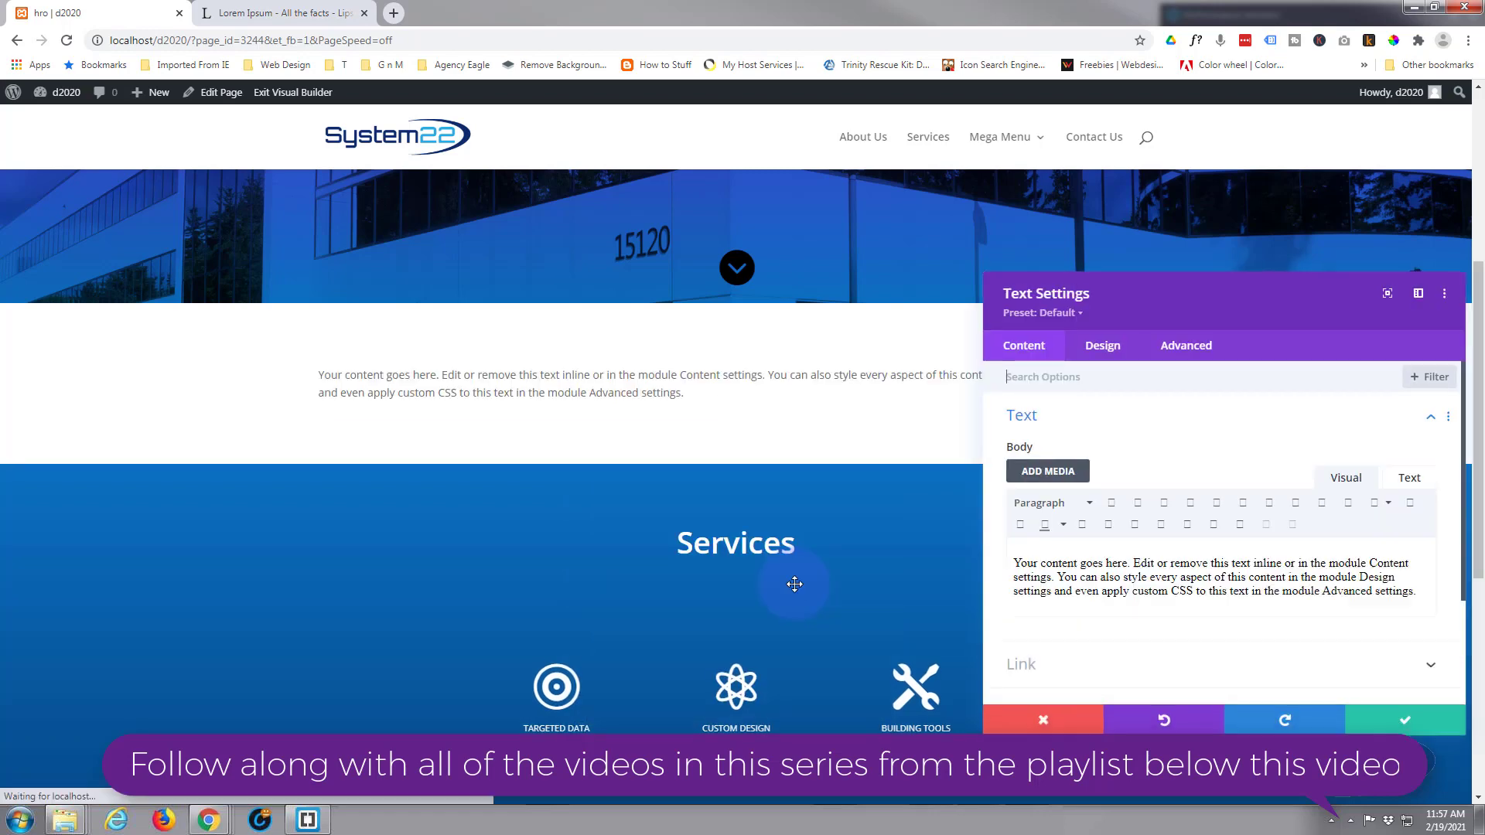
{"action": "left_click_drag", "start_coordinate": [1163, 622], "coordinate": [1010, 564]}
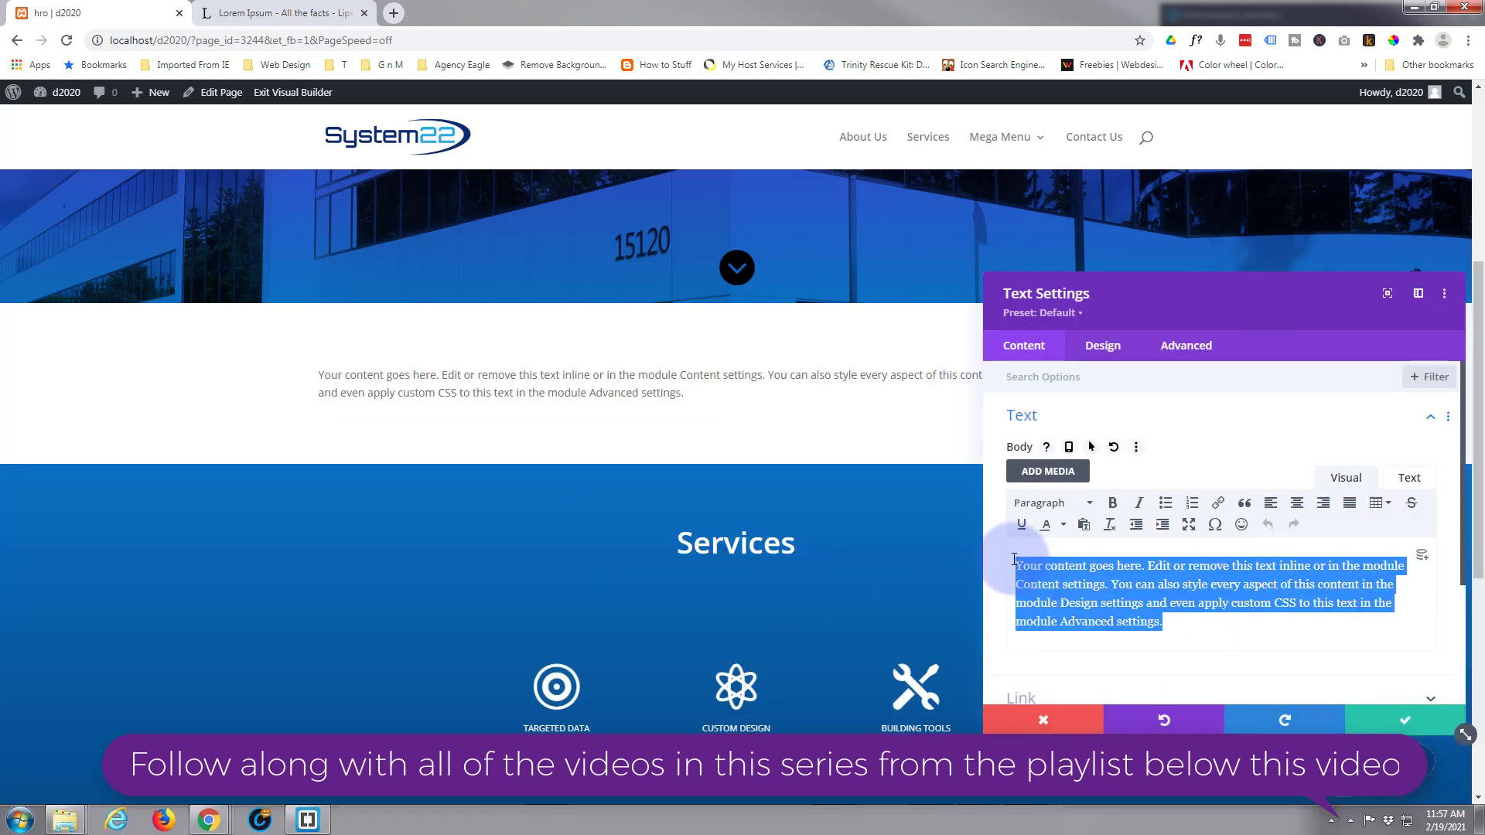
{"action": "type", "text": "A"}
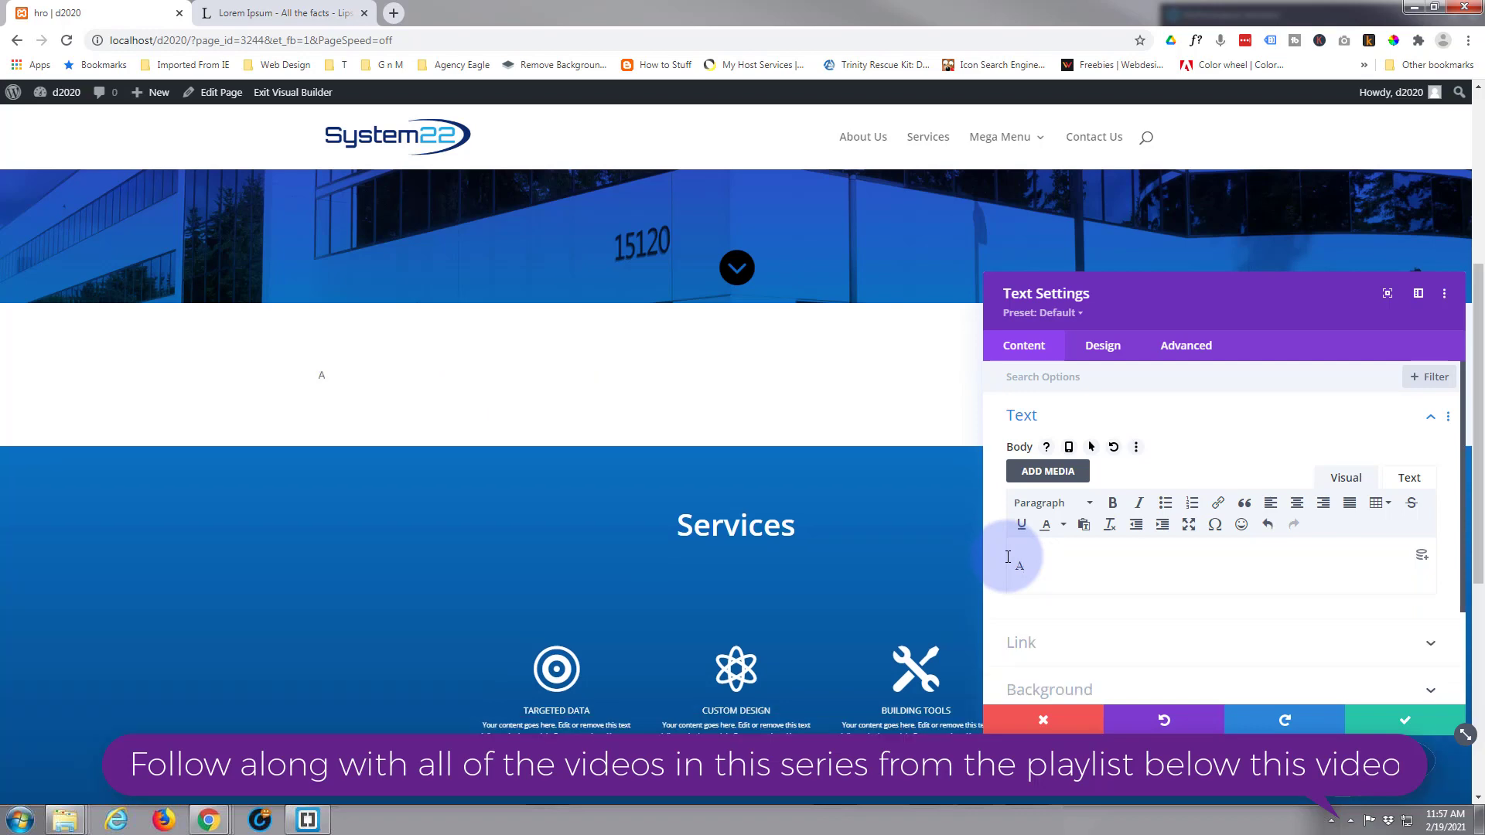
{"action": "type", "text": "bout Us"}
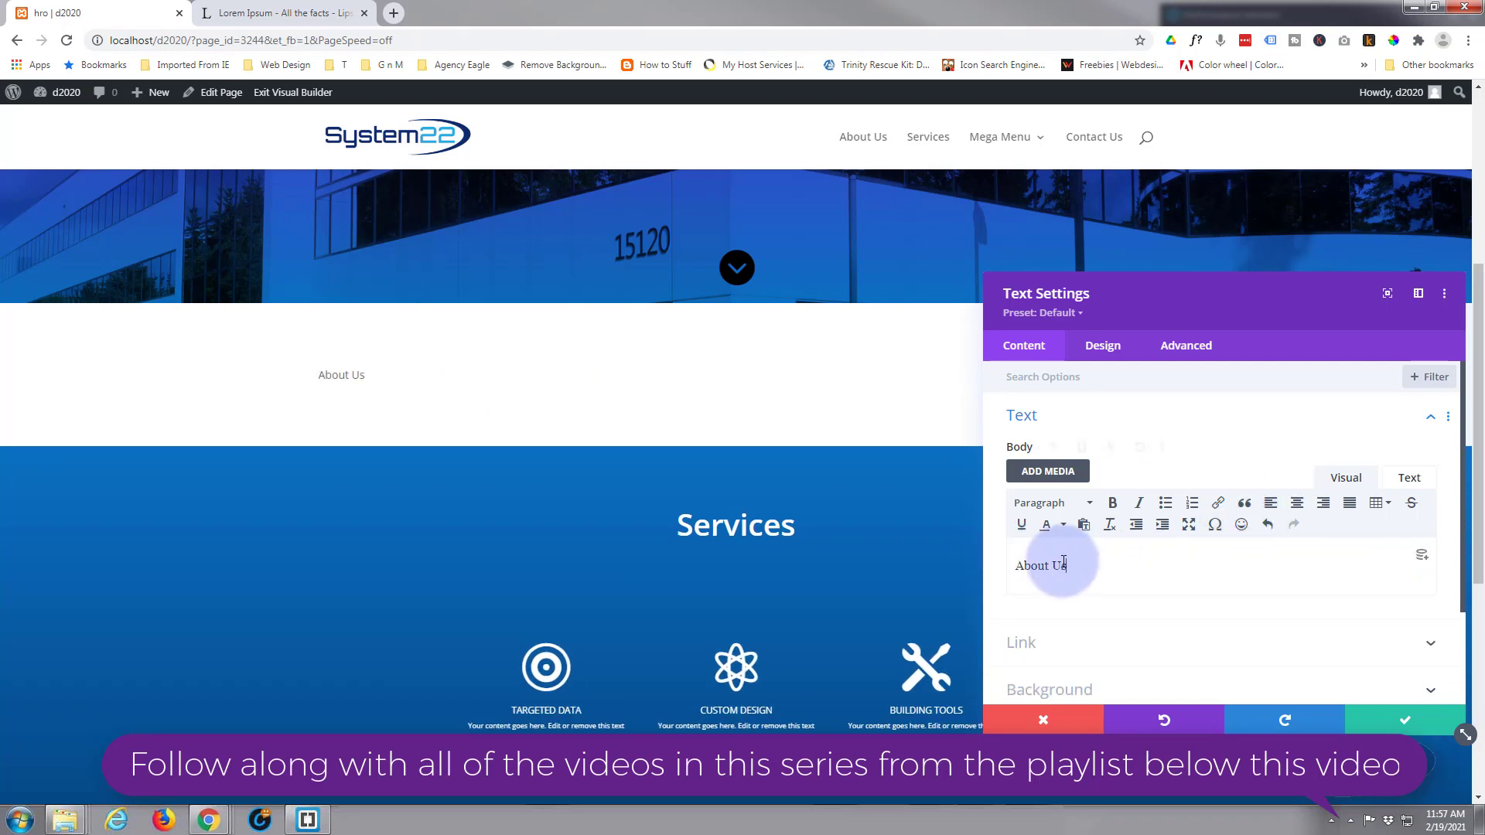
{"action": "left_click_drag", "start_coordinate": [1075, 566], "coordinate": [1013, 564]}
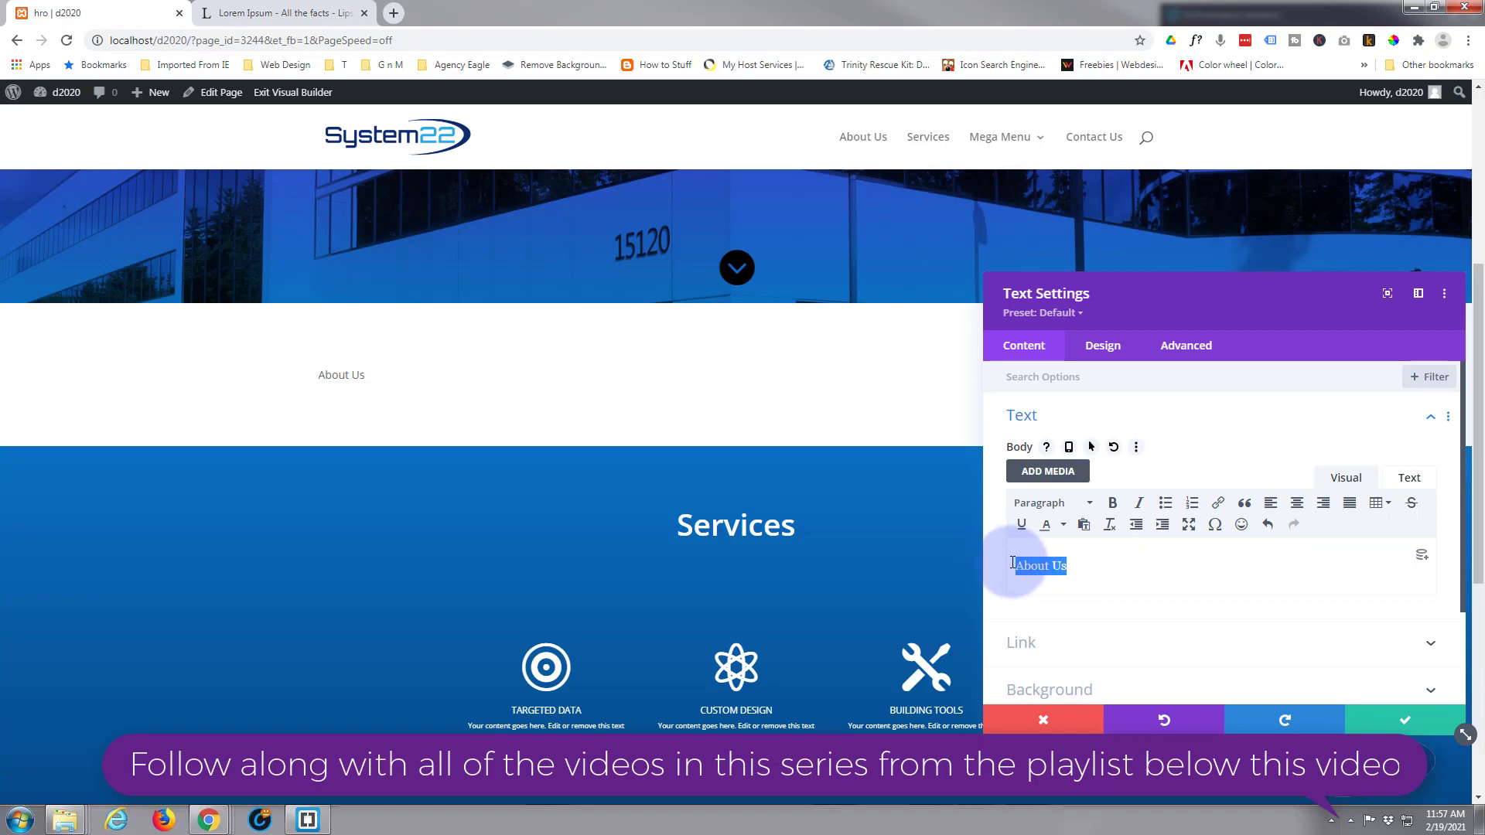
{"action": "left_click", "coordinate": [1092, 504]}
{"action": "left_click", "coordinate": [1077, 594]}
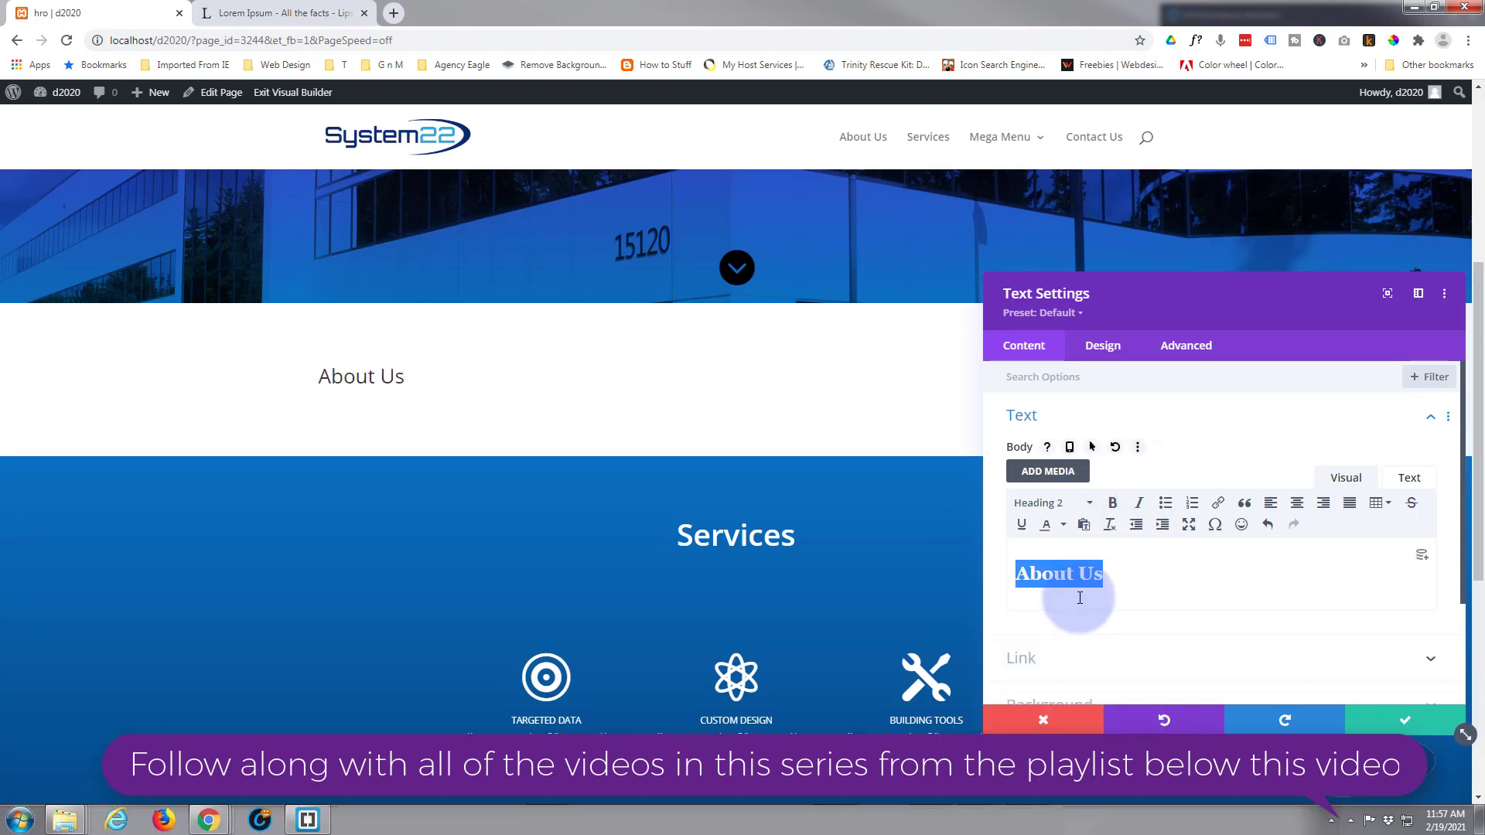
{"action": "left_click", "coordinate": [1102, 349]}
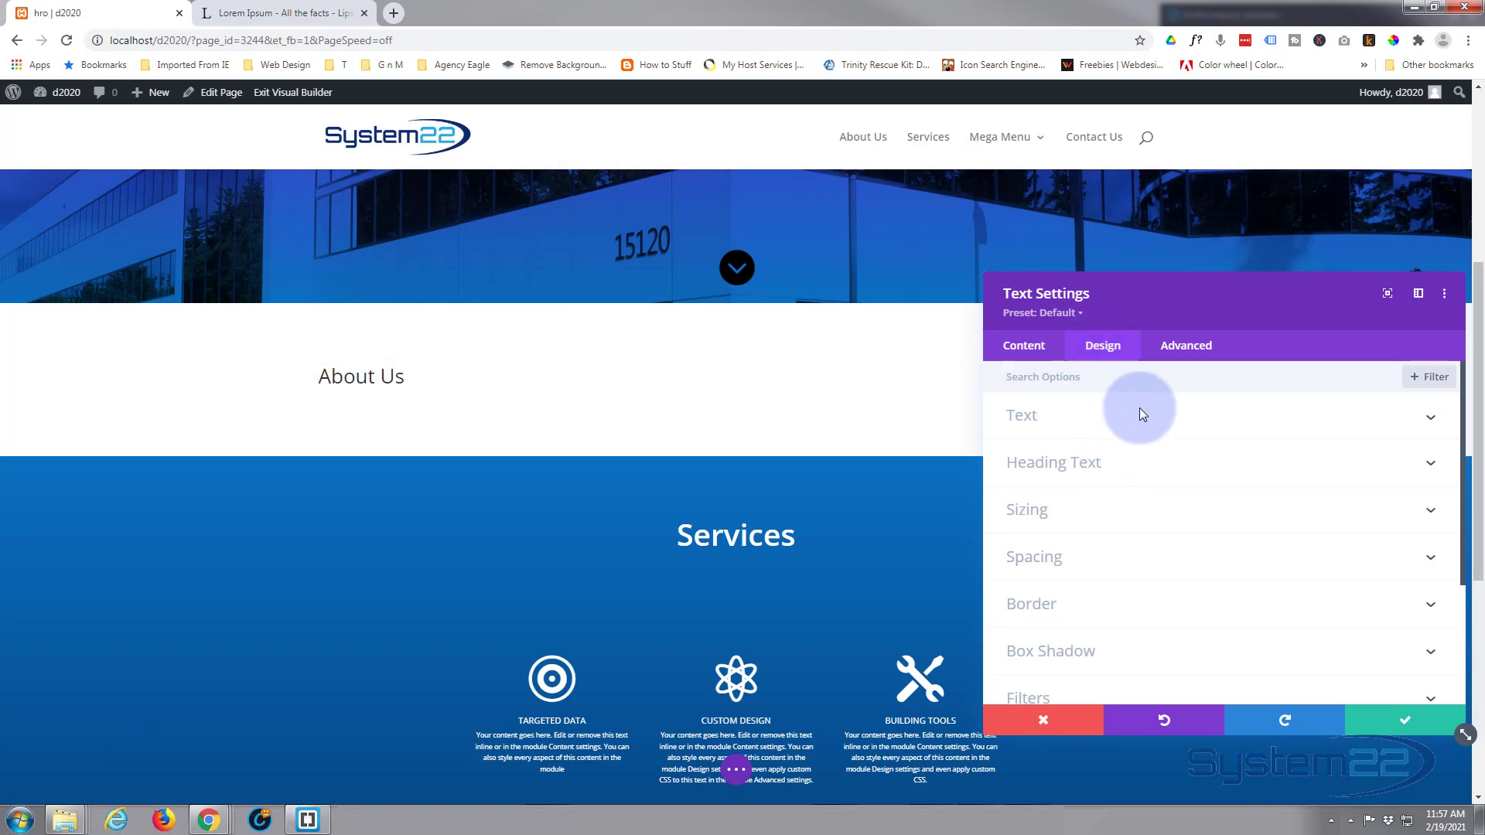
Center-align the About Us heading text in the module's Design settings.
{"action": "left_click", "coordinate": [1161, 418]}
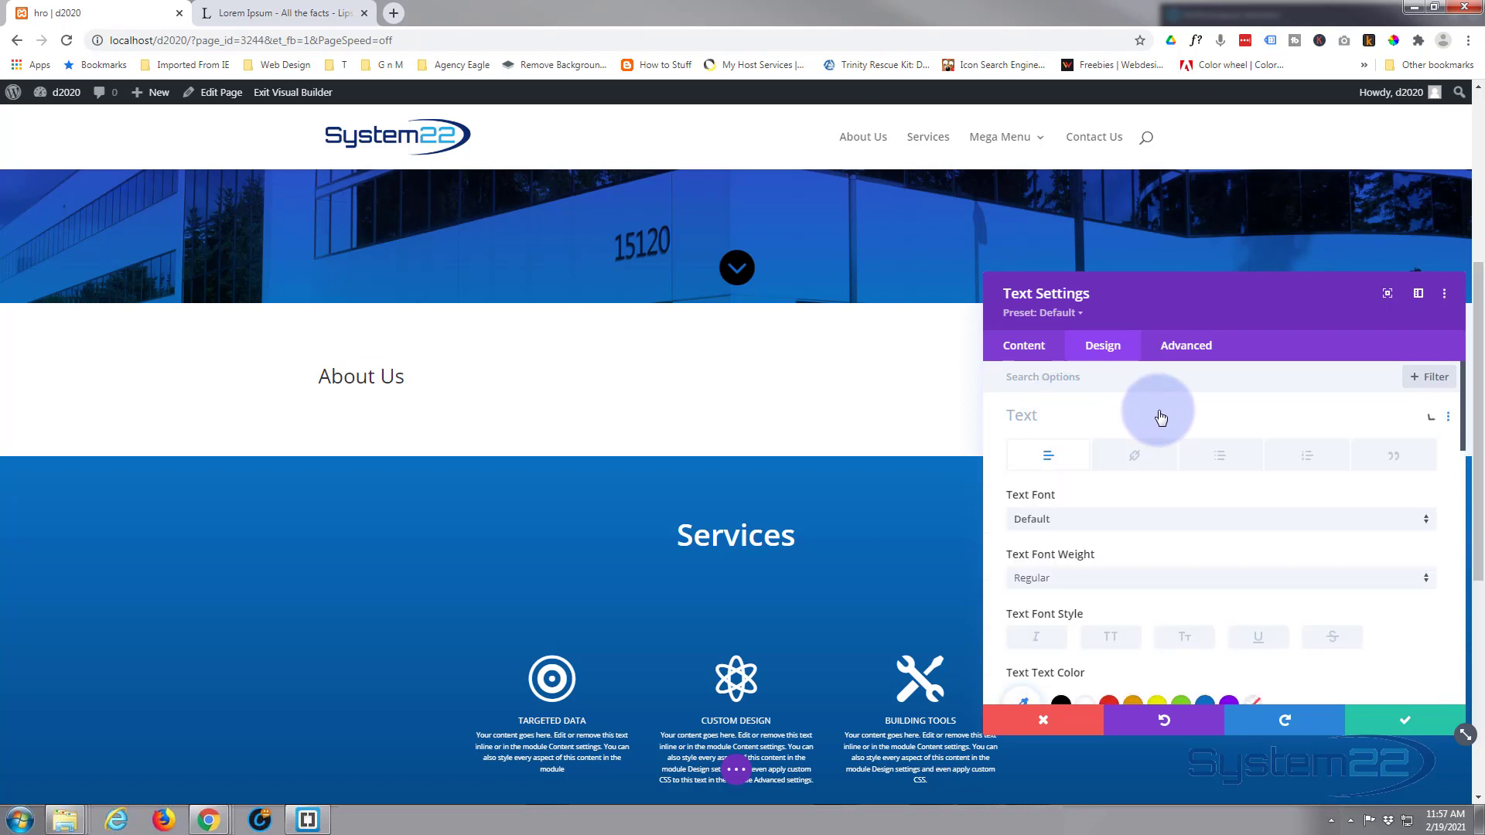
{"action": "scroll", "coordinate": [1177, 453], "scroll_direction": "down", "scroll_amount": 6}
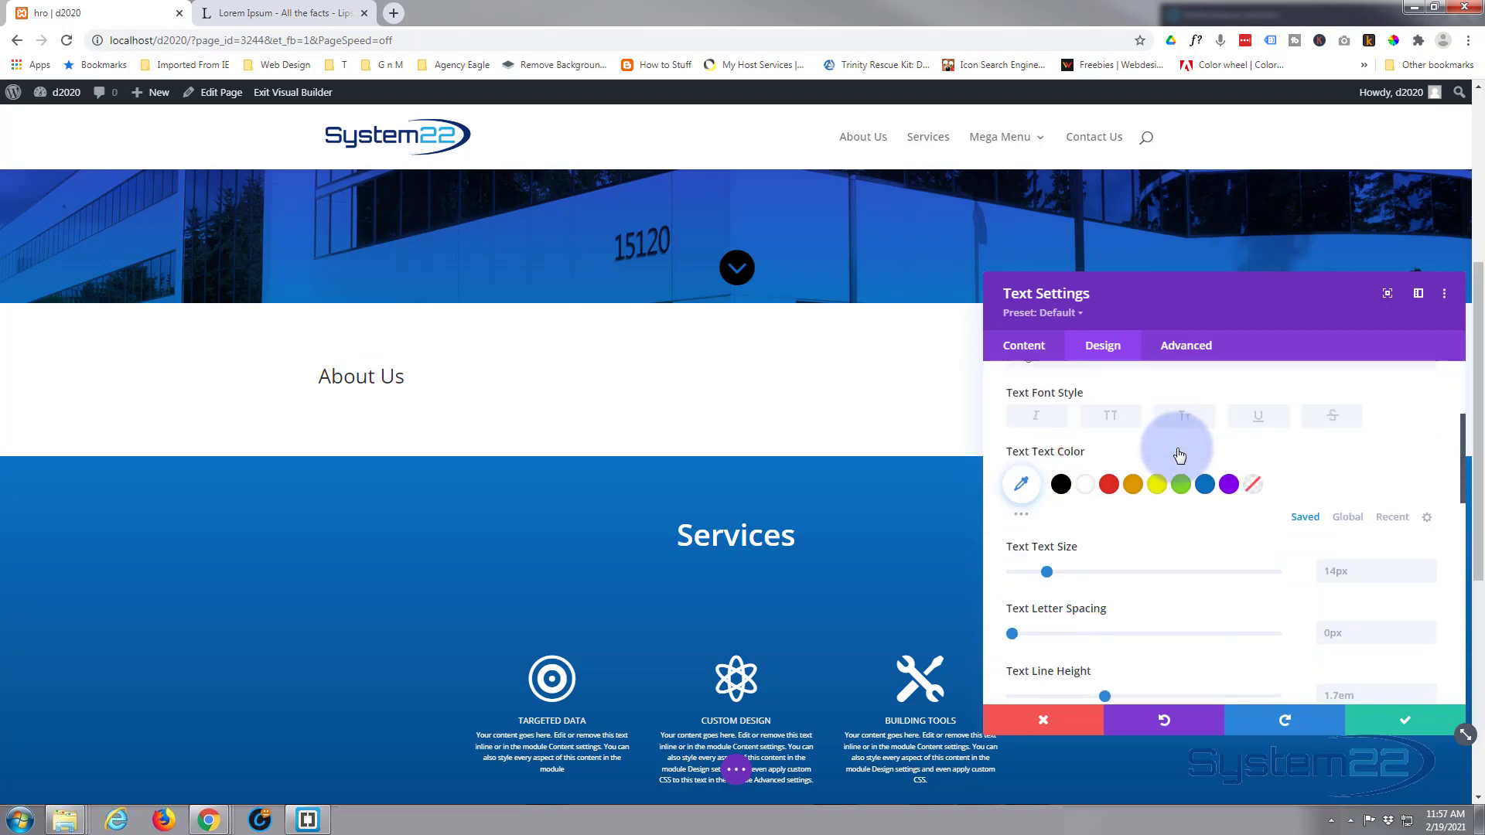
{"action": "scroll", "coordinate": [1179, 455], "scroll_direction": "down", "scroll_amount": 3}
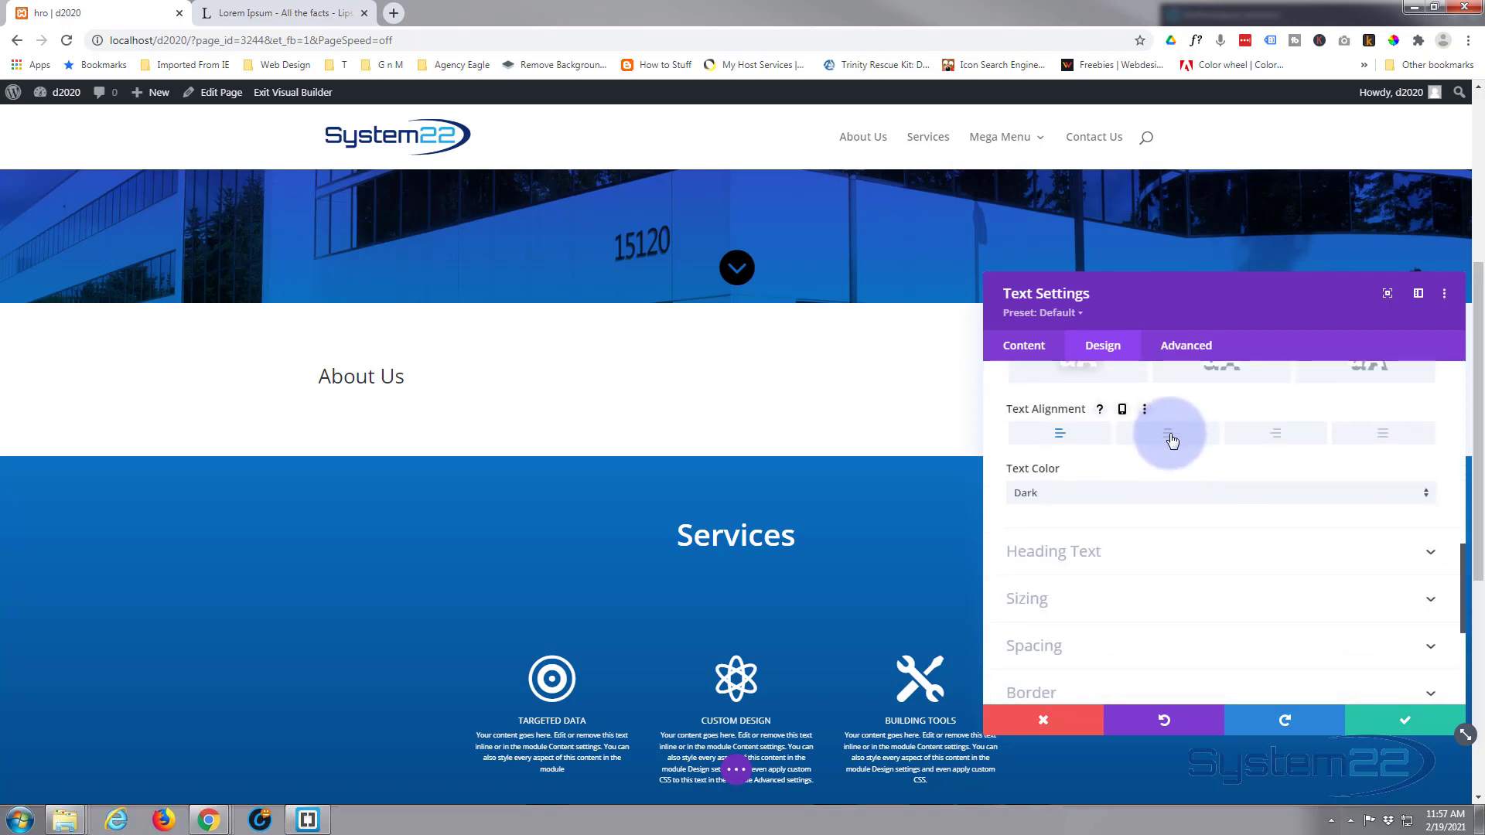
{"action": "left_click", "coordinate": [1168, 435]}
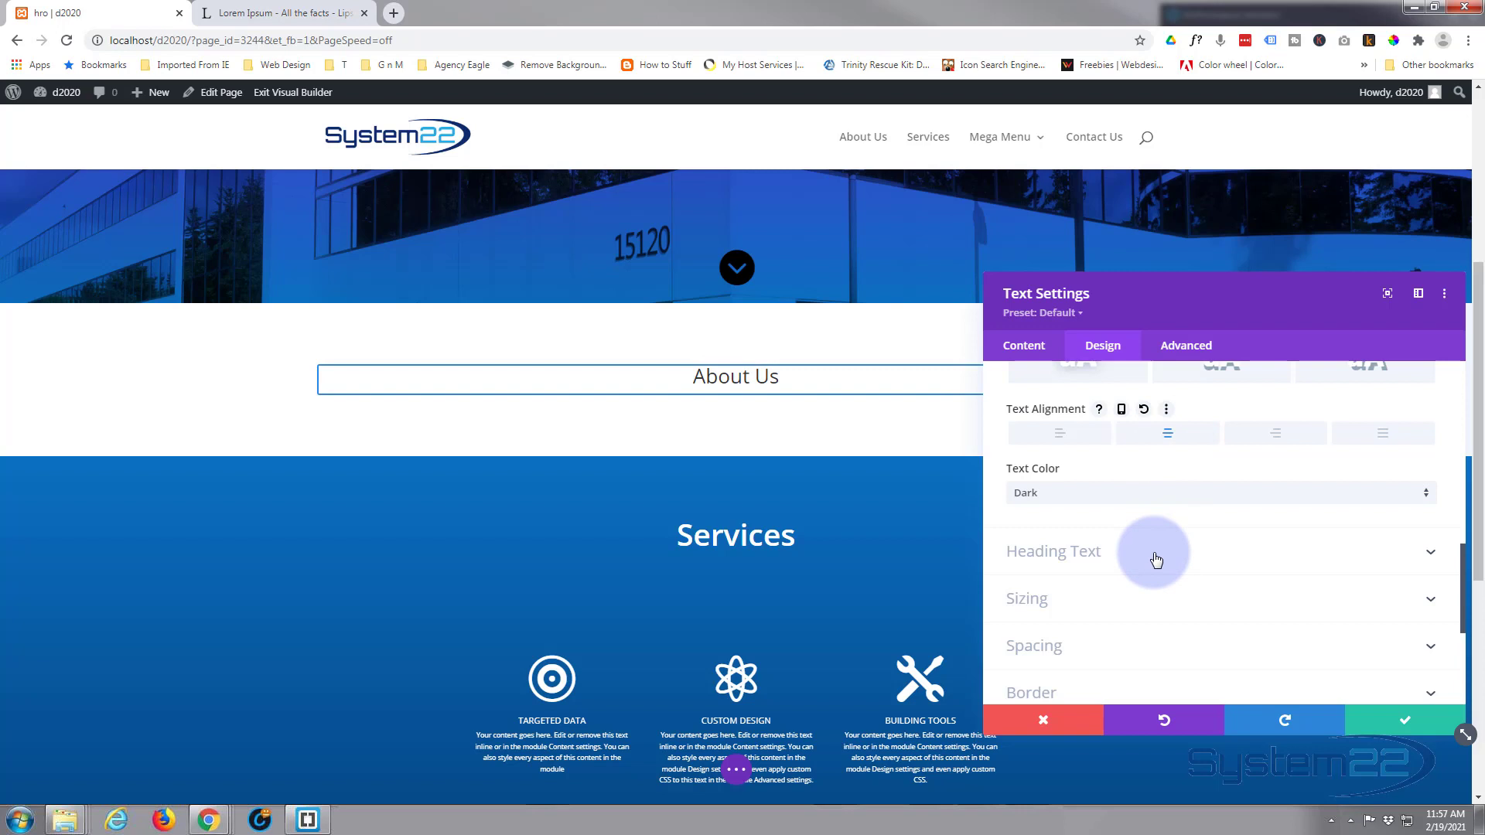
{"action": "left_click", "coordinate": [1156, 560]}
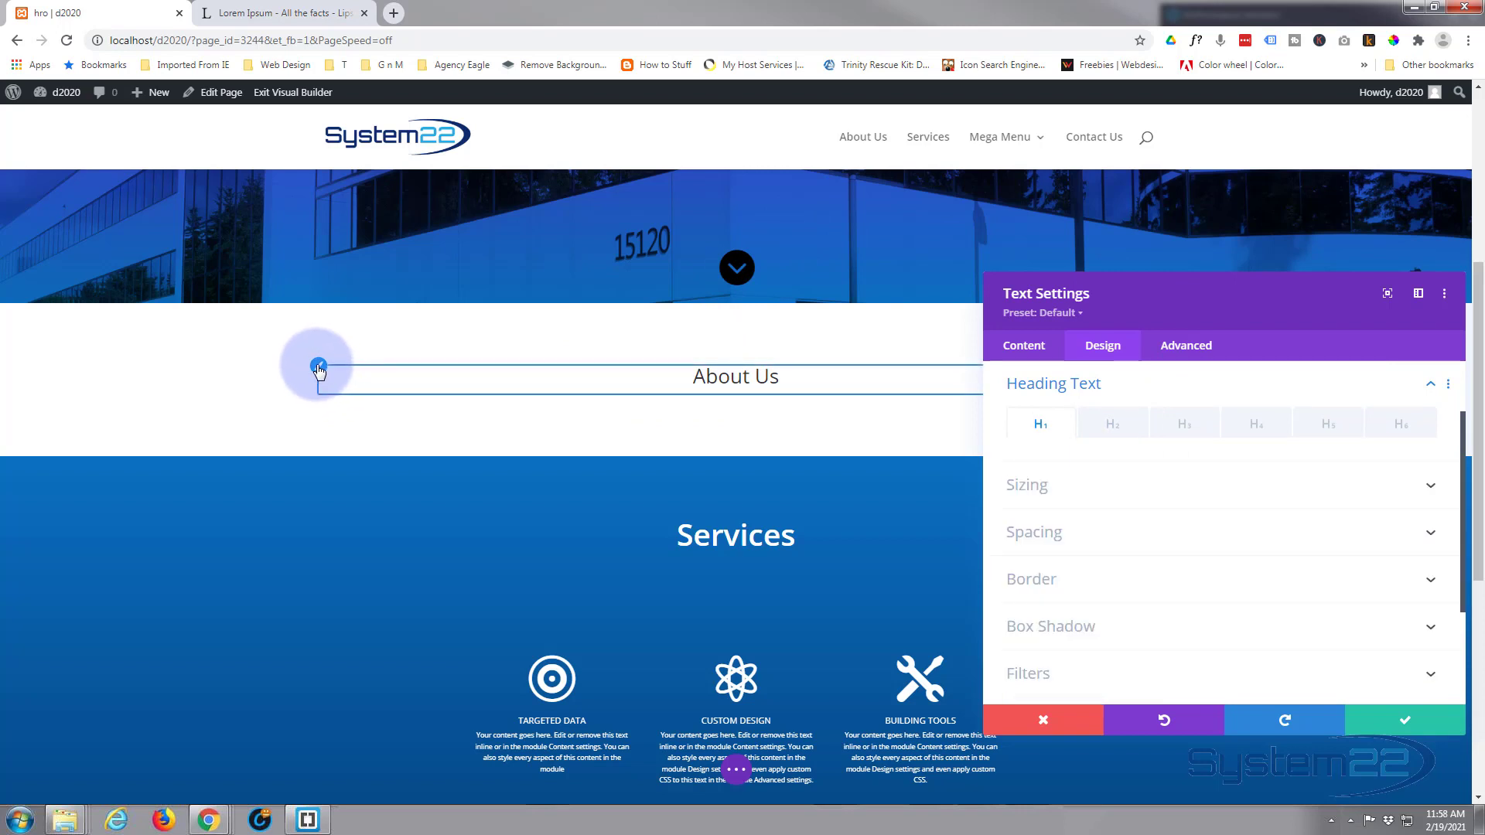
Style the Heading 2 as Semi Bold, 36px and blue #0c71c3, then save.
{"action": "left_click", "coordinate": [1112, 438]}
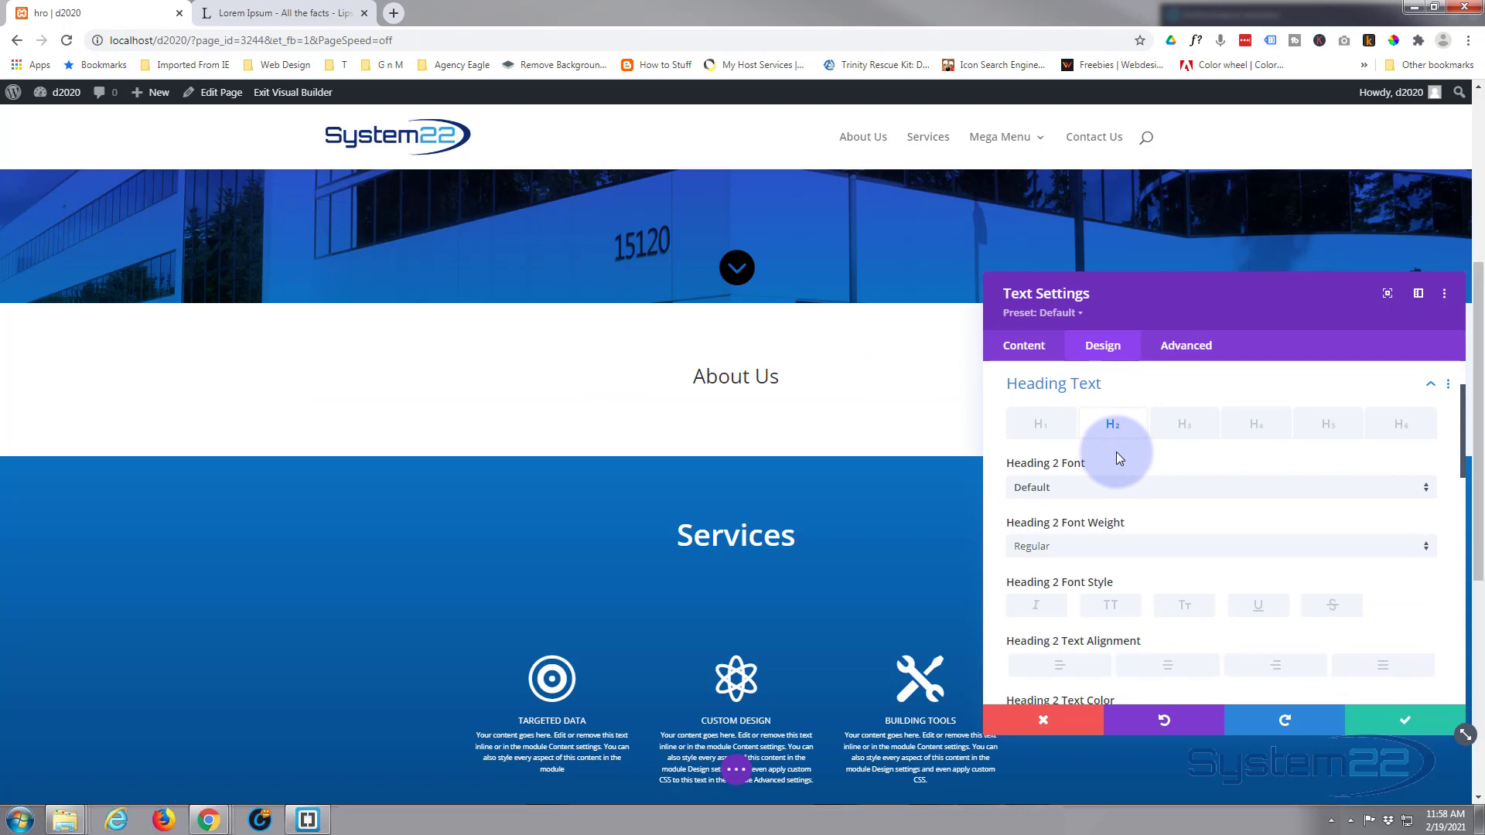
{"action": "scroll", "coordinate": [1115, 452], "scroll_direction": "down", "scroll_amount": 1}
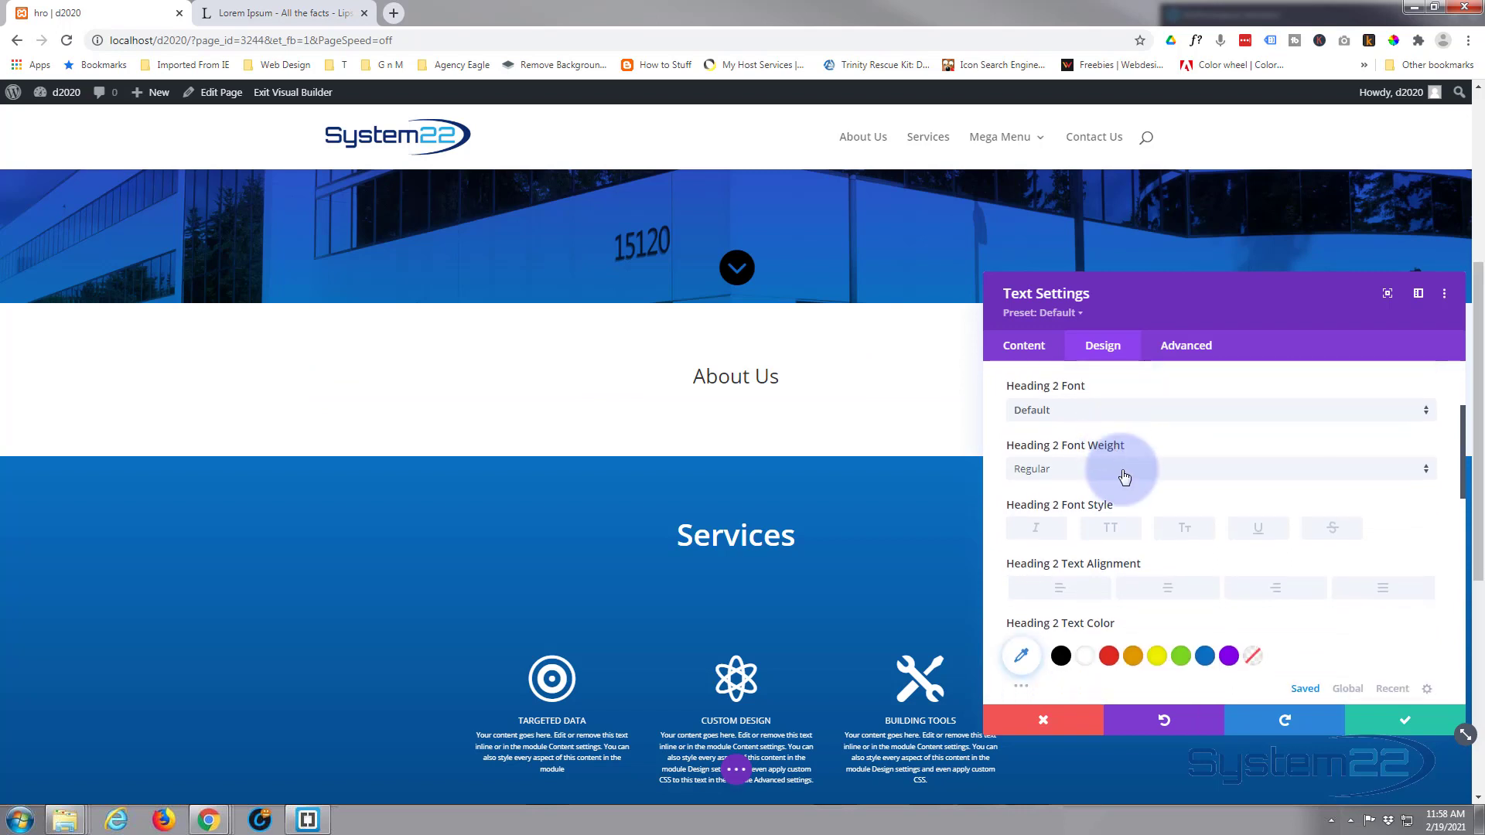
{"action": "left_click", "coordinate": [1126, 475]}
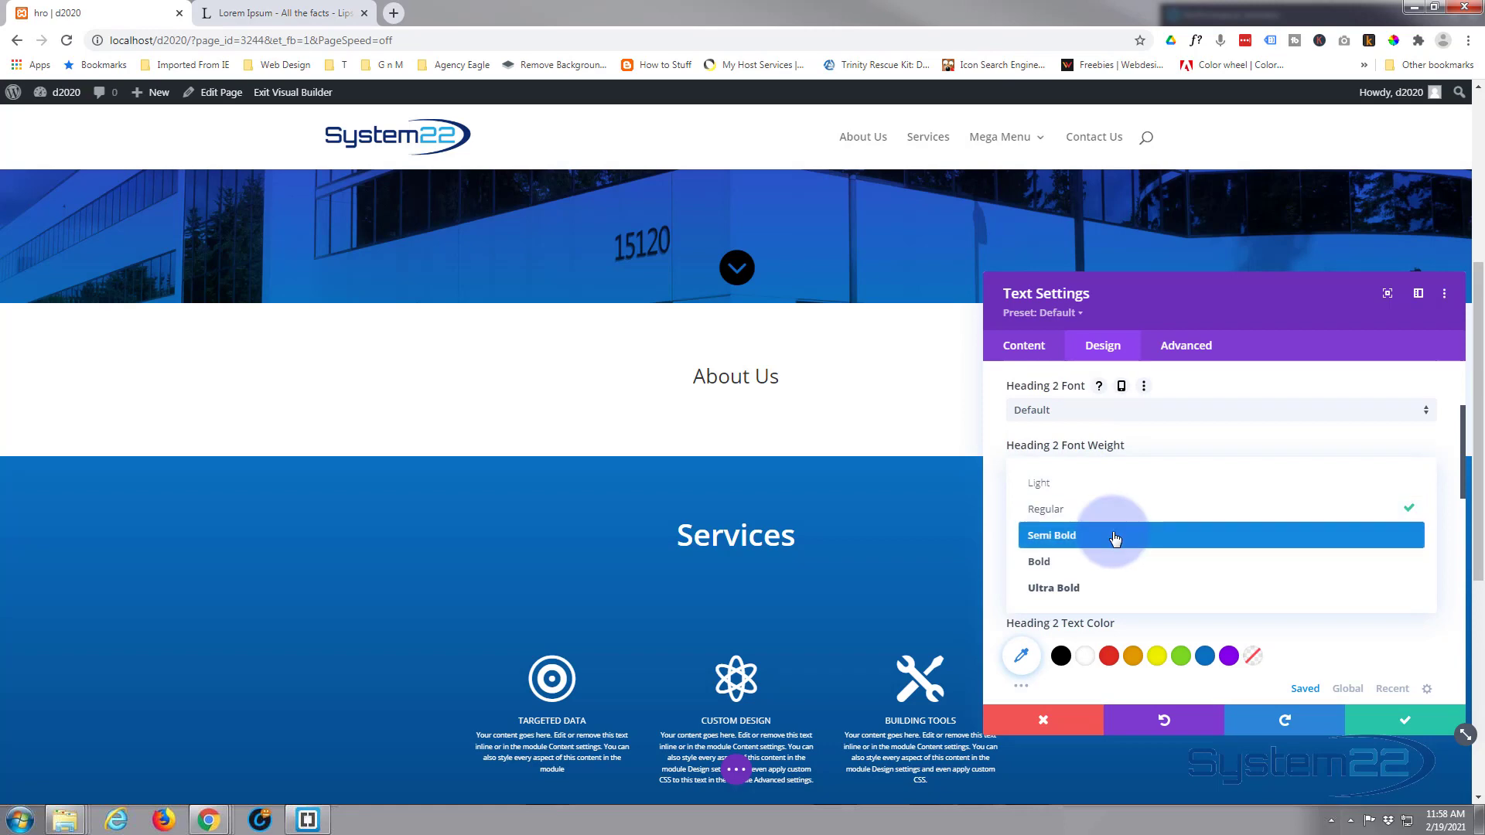
{"action": "left_click", "coordinate": [1114, 536]}
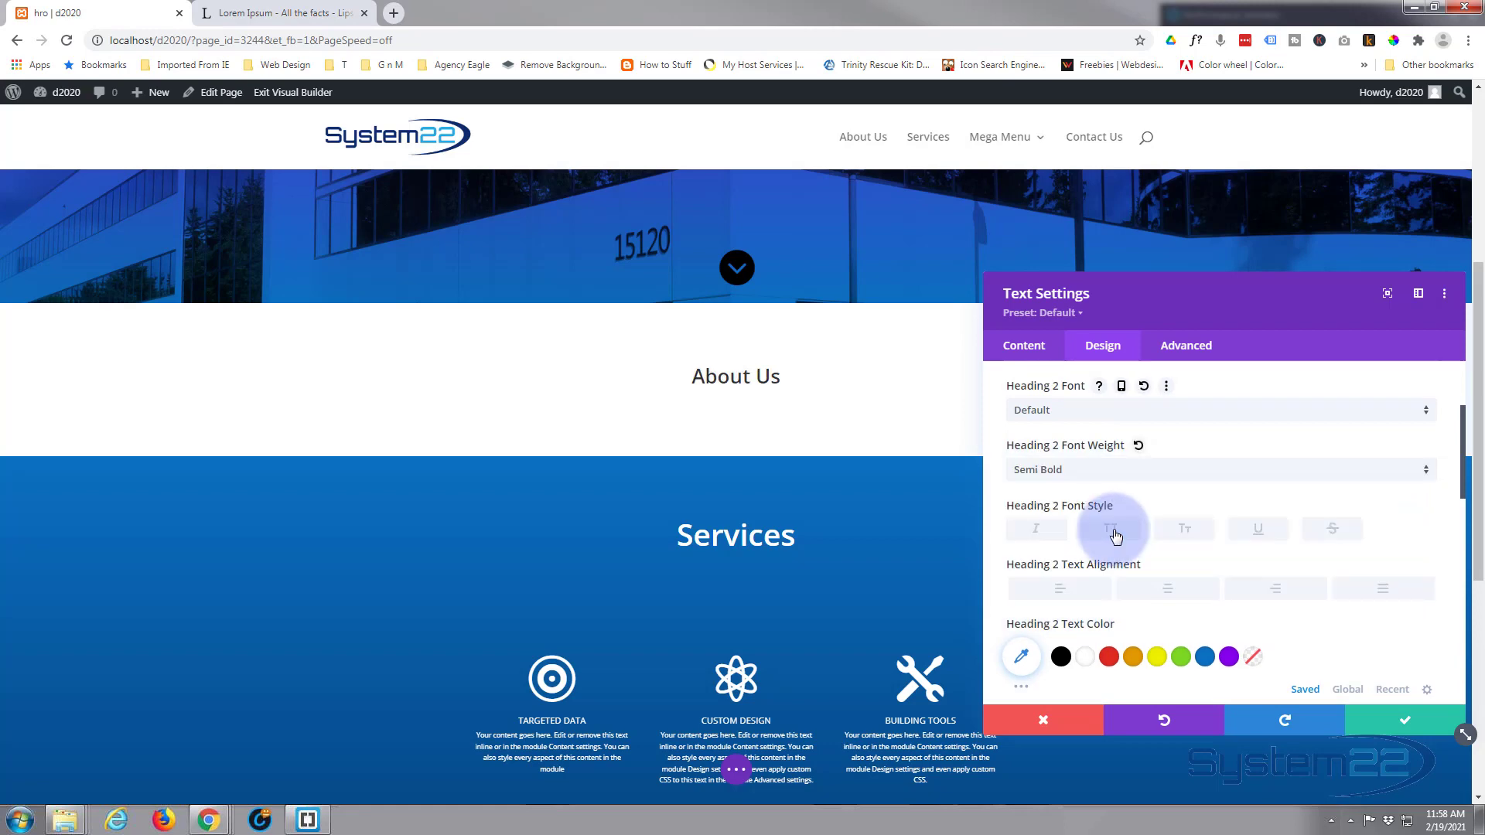
{"action": "scroll", "coordinate": [1114, 541], "scroll_direction": "down", "scroll_amount": 2}
{"action": "left_click", "coordinate": [1079, 590]}
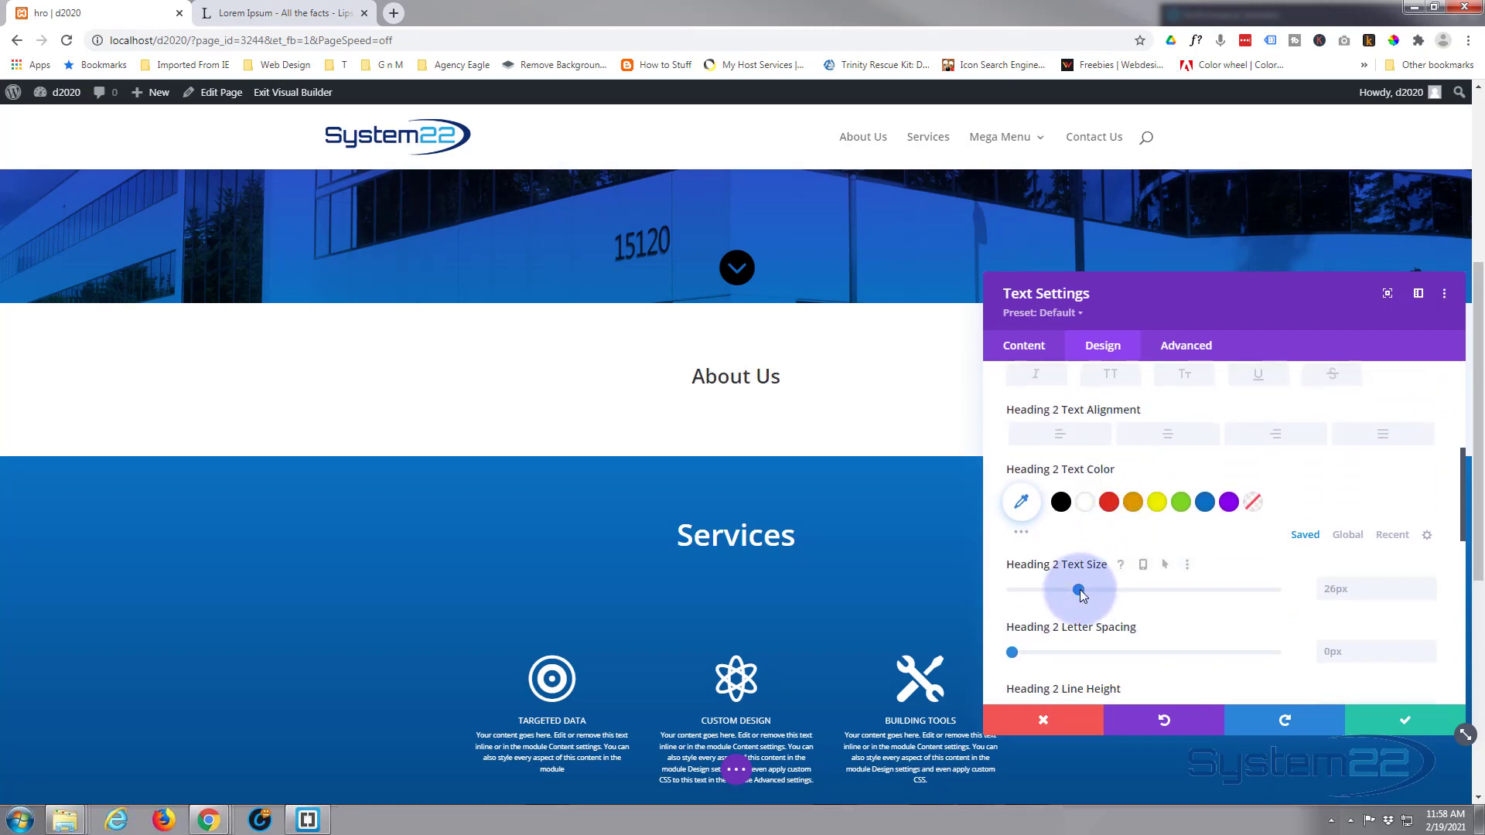
{"action": "left_click_drag", "start_coordinate": [1086, 589], "coordinate": [1107, 592]}
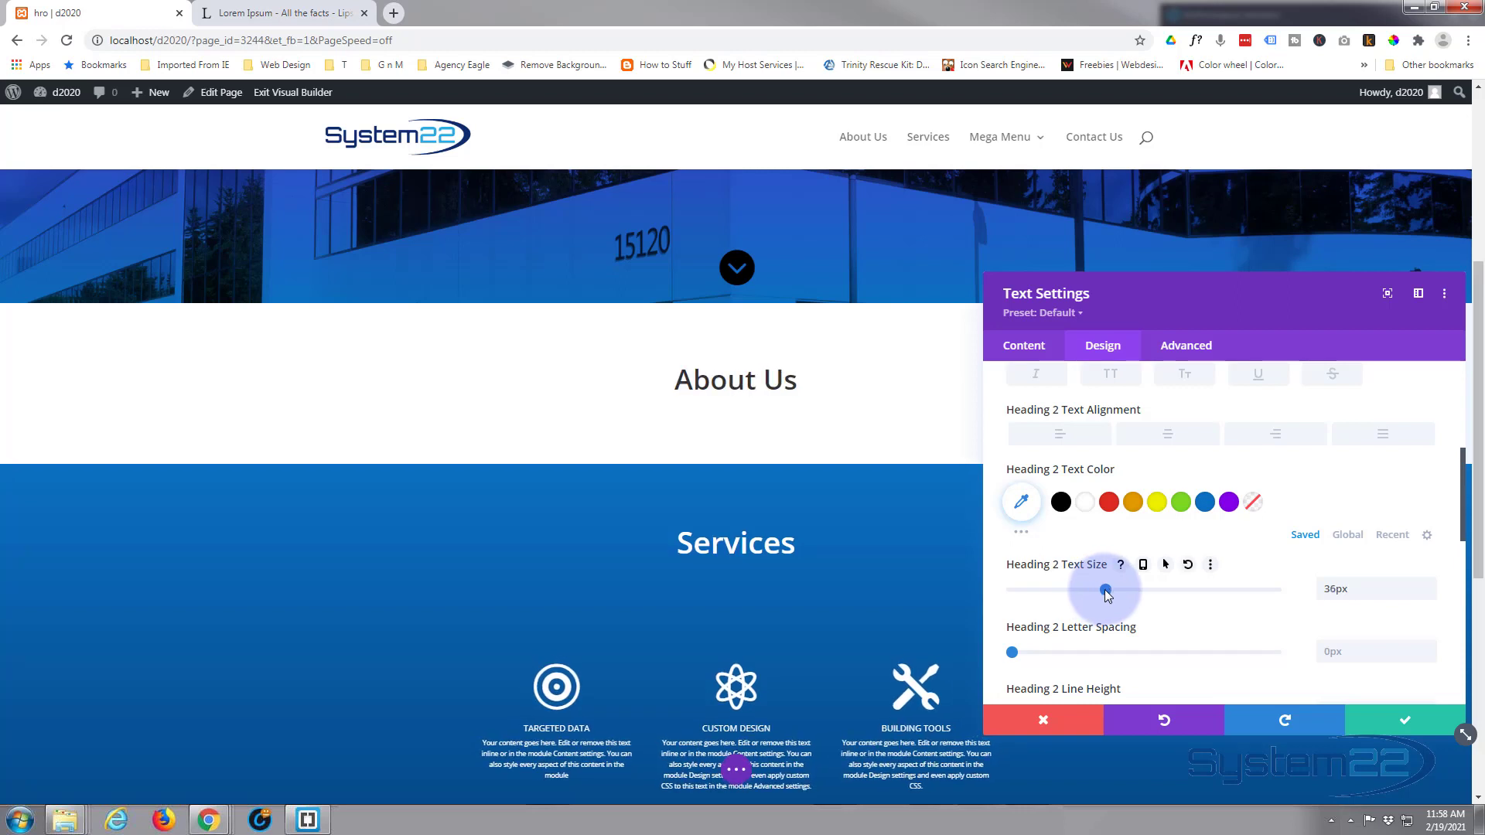
{"action": "left_click", "coordinate": [1205, 503]}
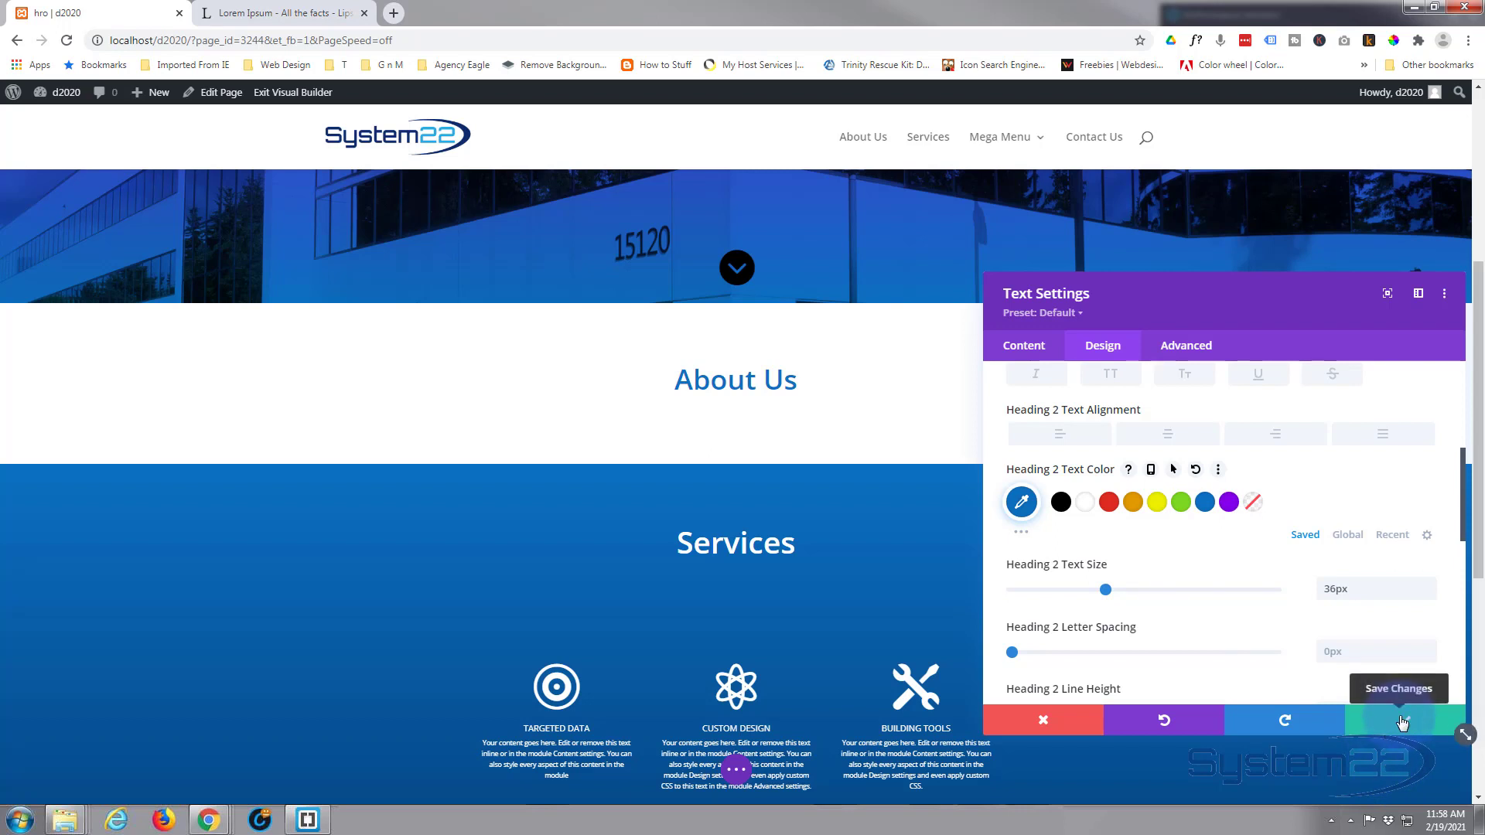
{"action": "left_click", "coordinate": [1402, 722]}
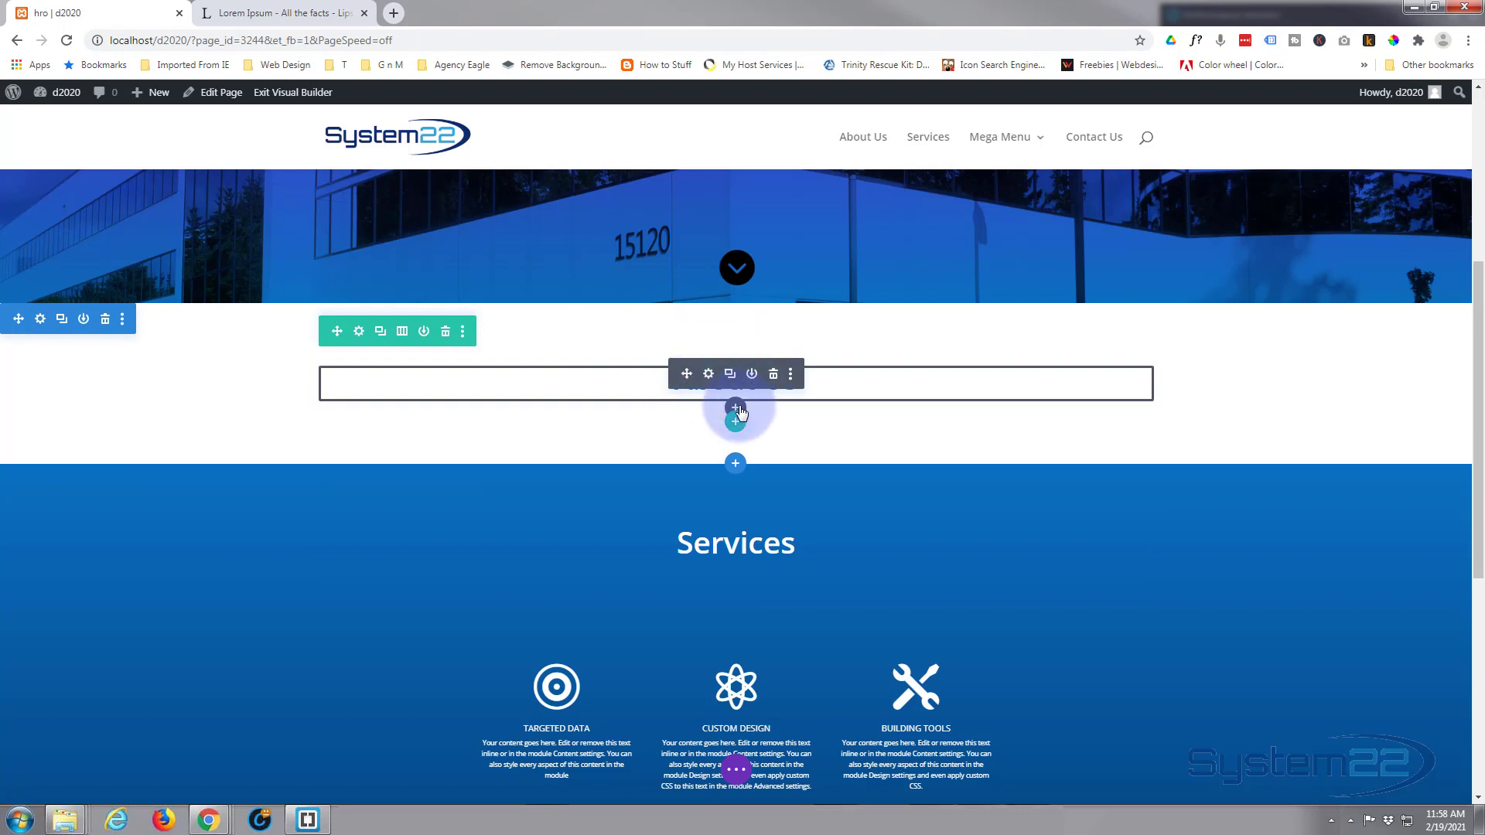
Insert a Divider module beneath the About Us heading.
{"action": "left_click", "coordinate": [735, 407]}
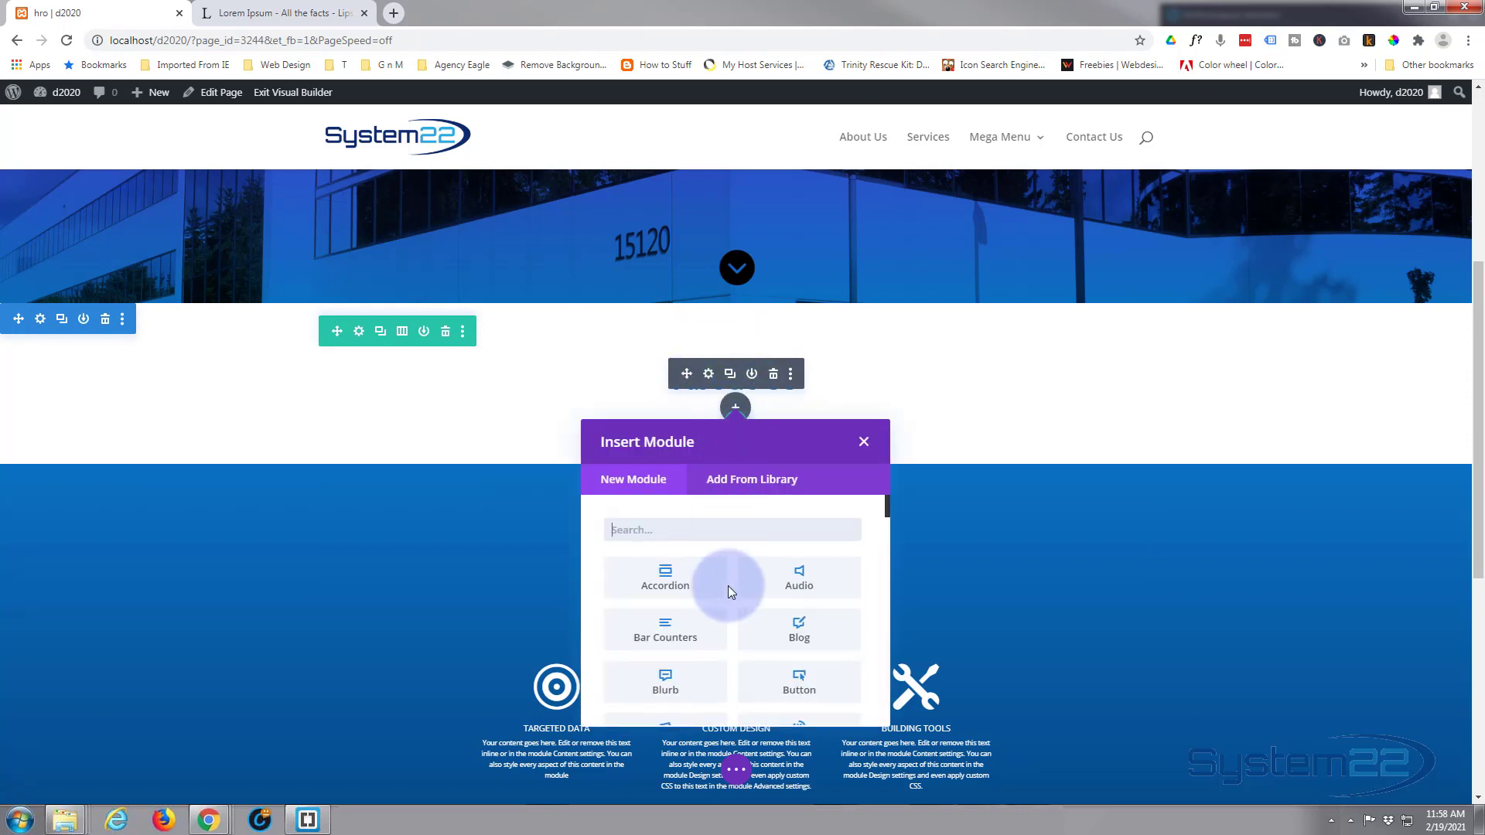
{"action": "scroll", "coordinate": [712, 592], "scroll_direction": "down", "scroll_amount": 2}
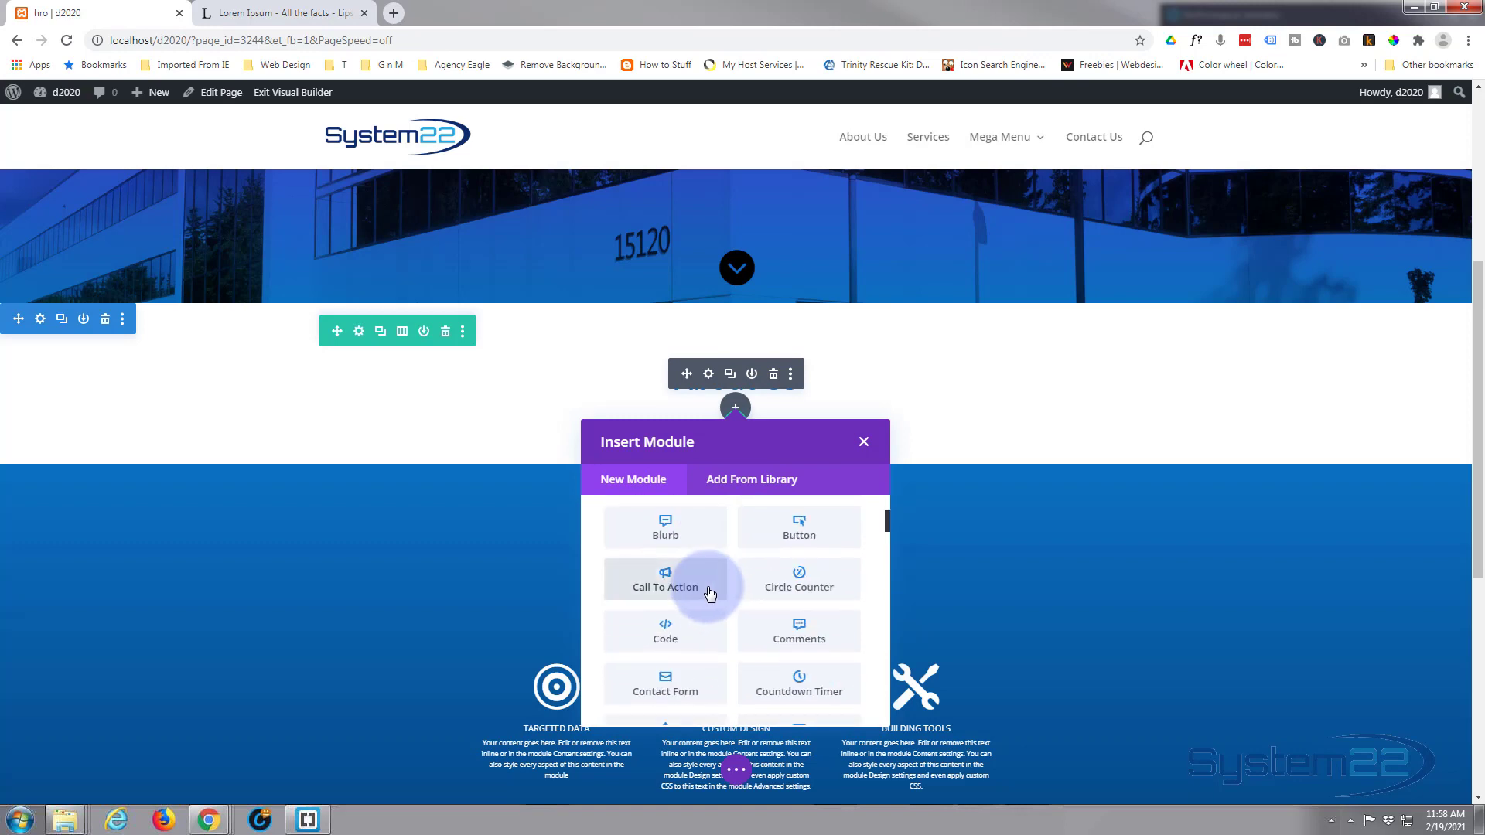
{"action": "scroll", "coordinate": [709, 592], "scroll_direction": "down", "scroll_amount": 2}
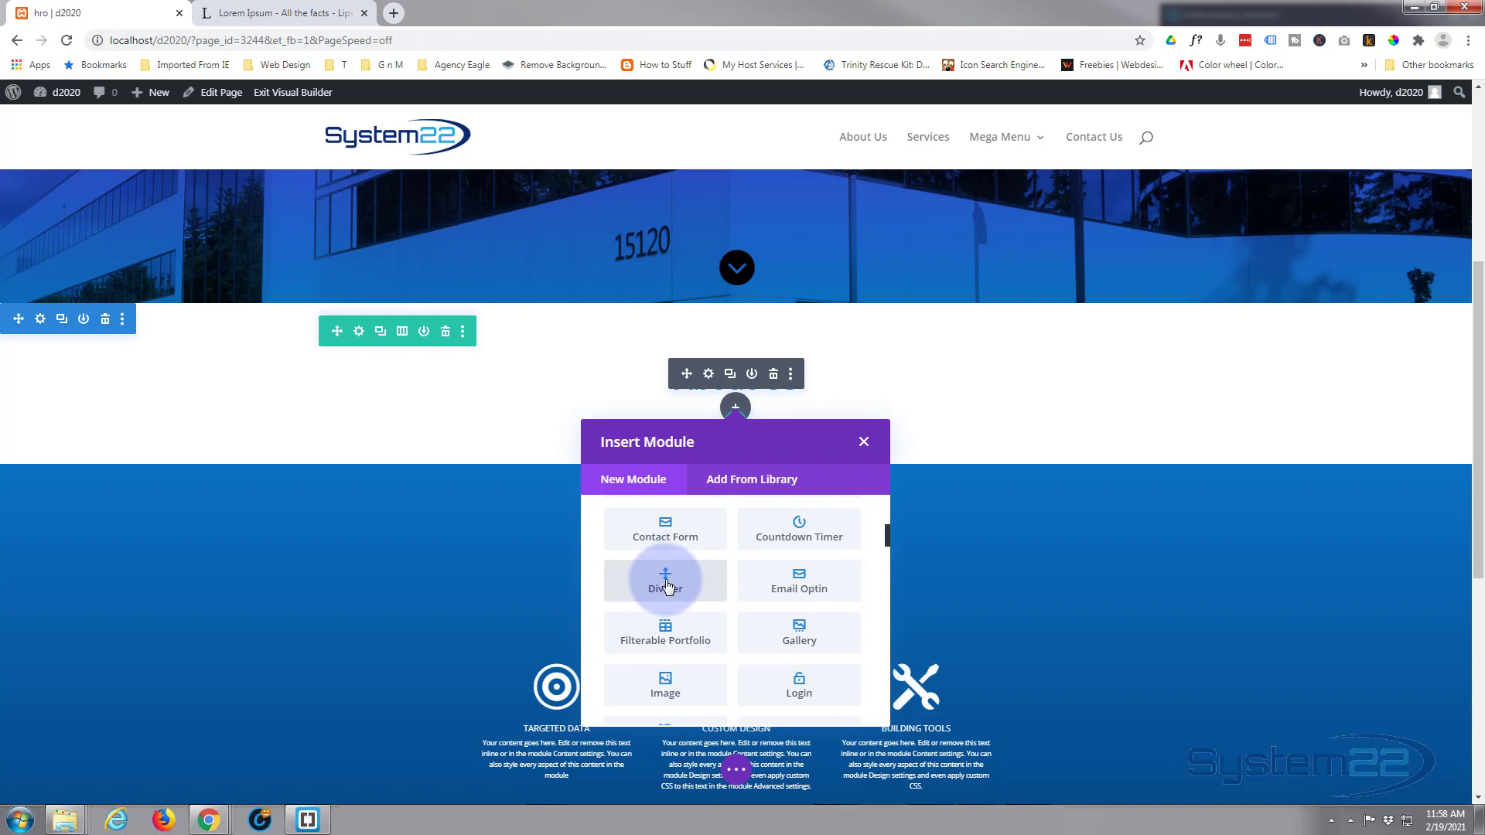
{"action": "left_click", "coordinate": [656, 582]}
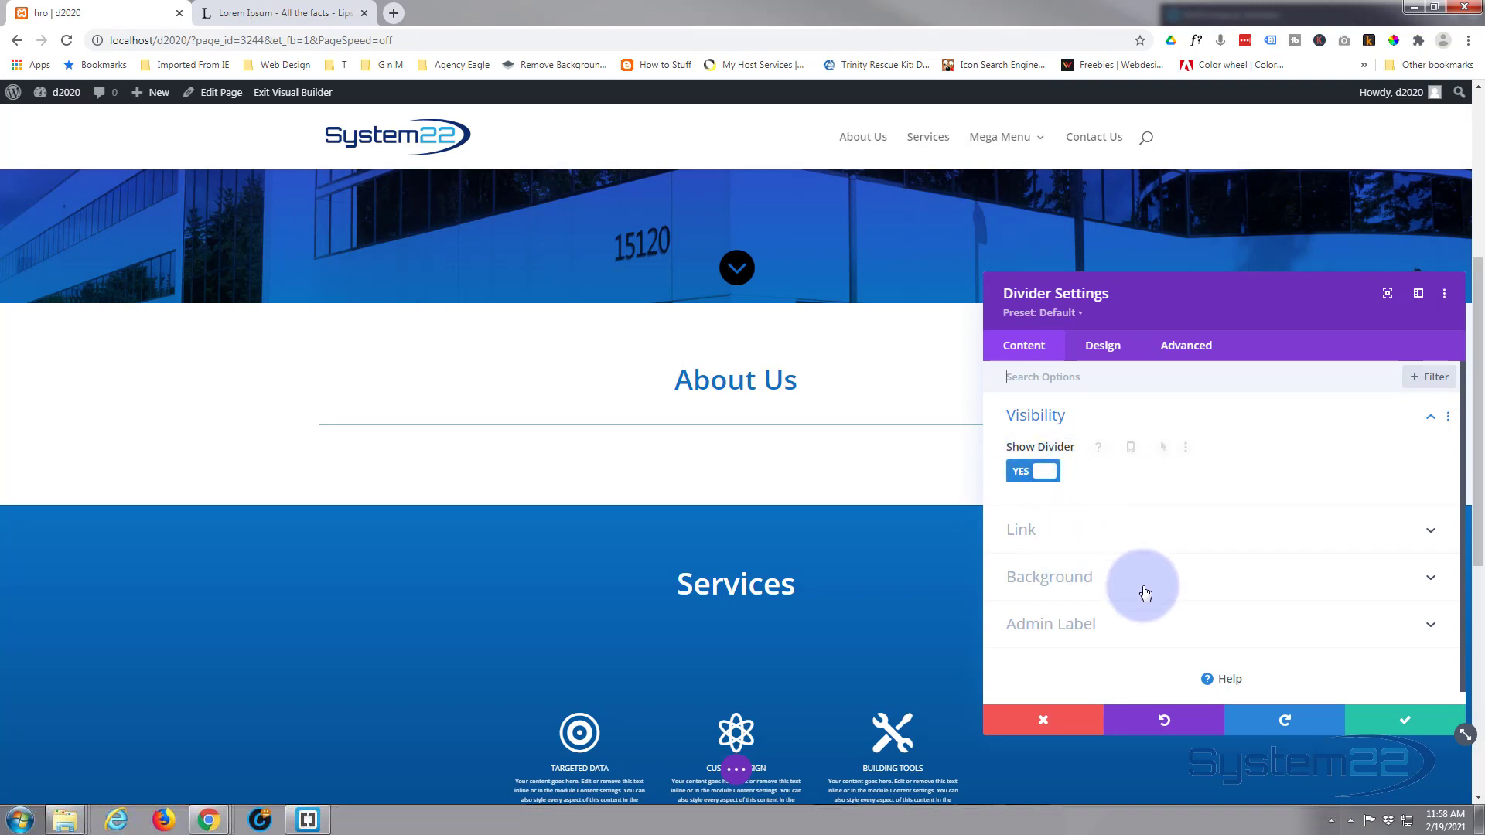
Color the divider line blue #0c71c3, keeping Solid style at Top position.
{"action": "left_click", "coordinate": [1104, 346]}
{"action": "left_click", "coordinate": [1151, 425]}
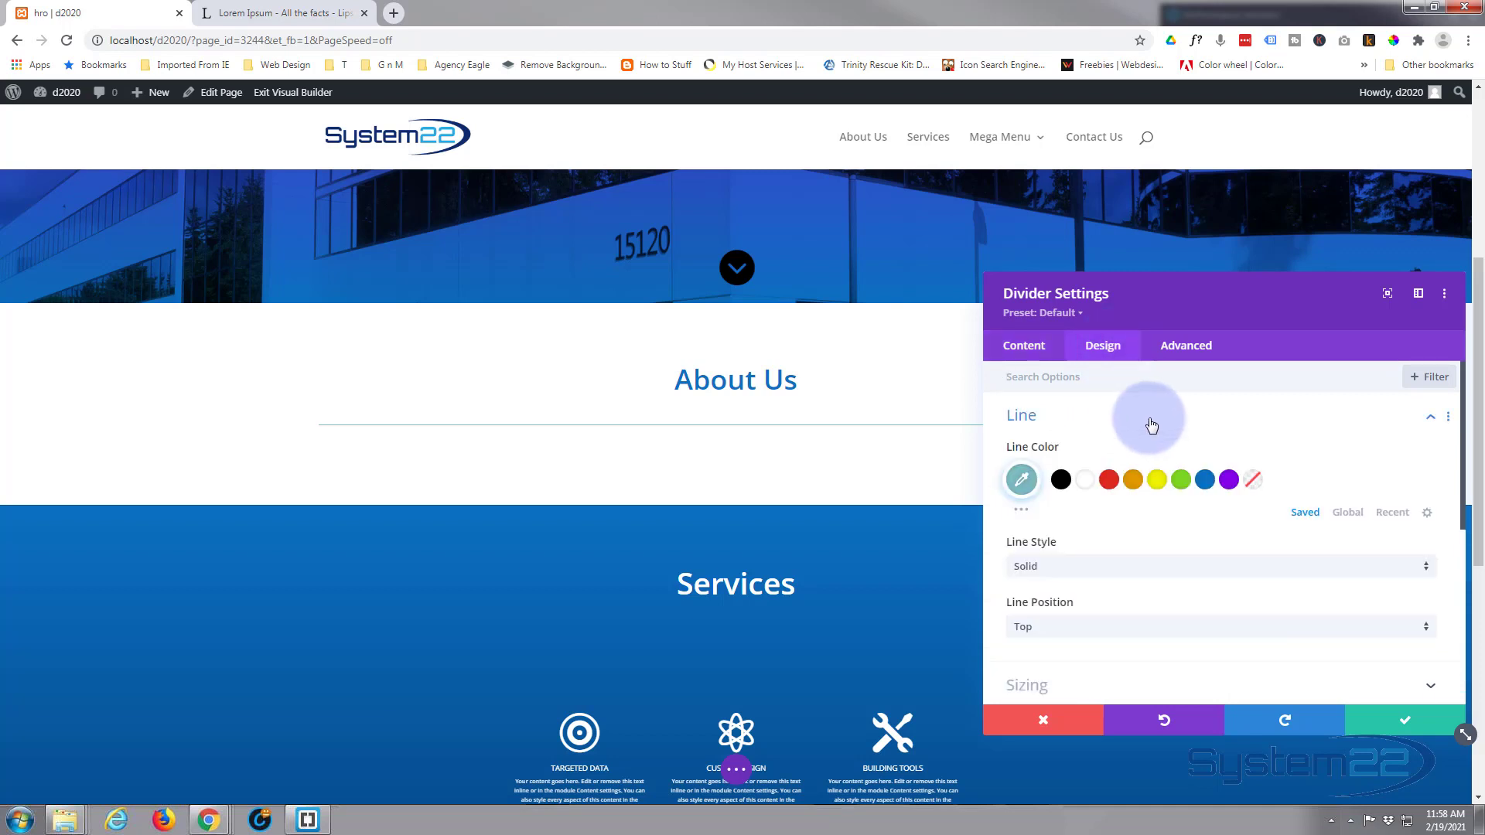
{"action": "left_click", "coordinate": [1205, 481]}
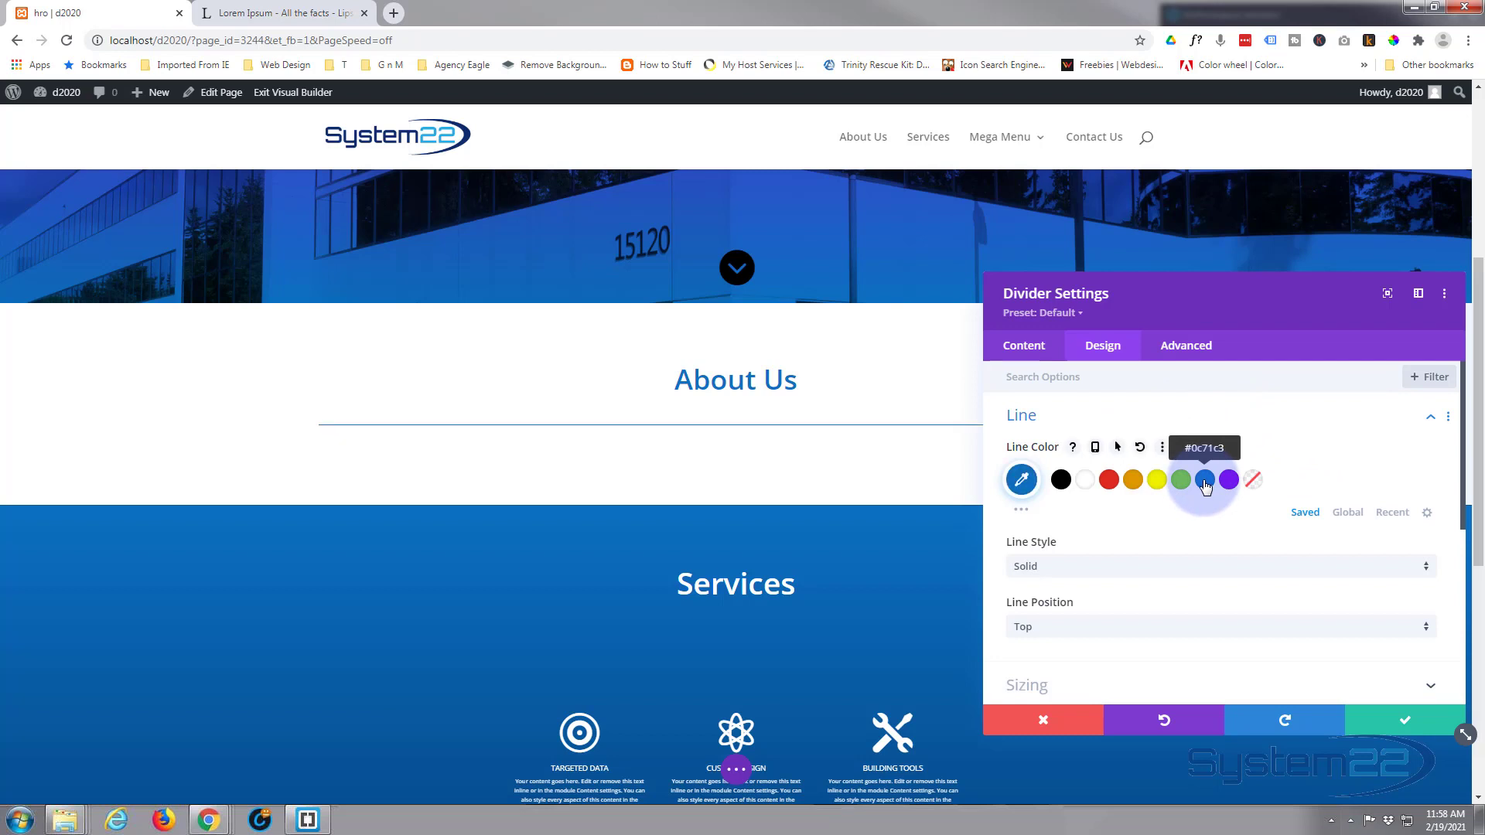
{"action": "scroll", "coordinate": [1176, 485], "scroll_direction": "down", "scroll_amount": 2}
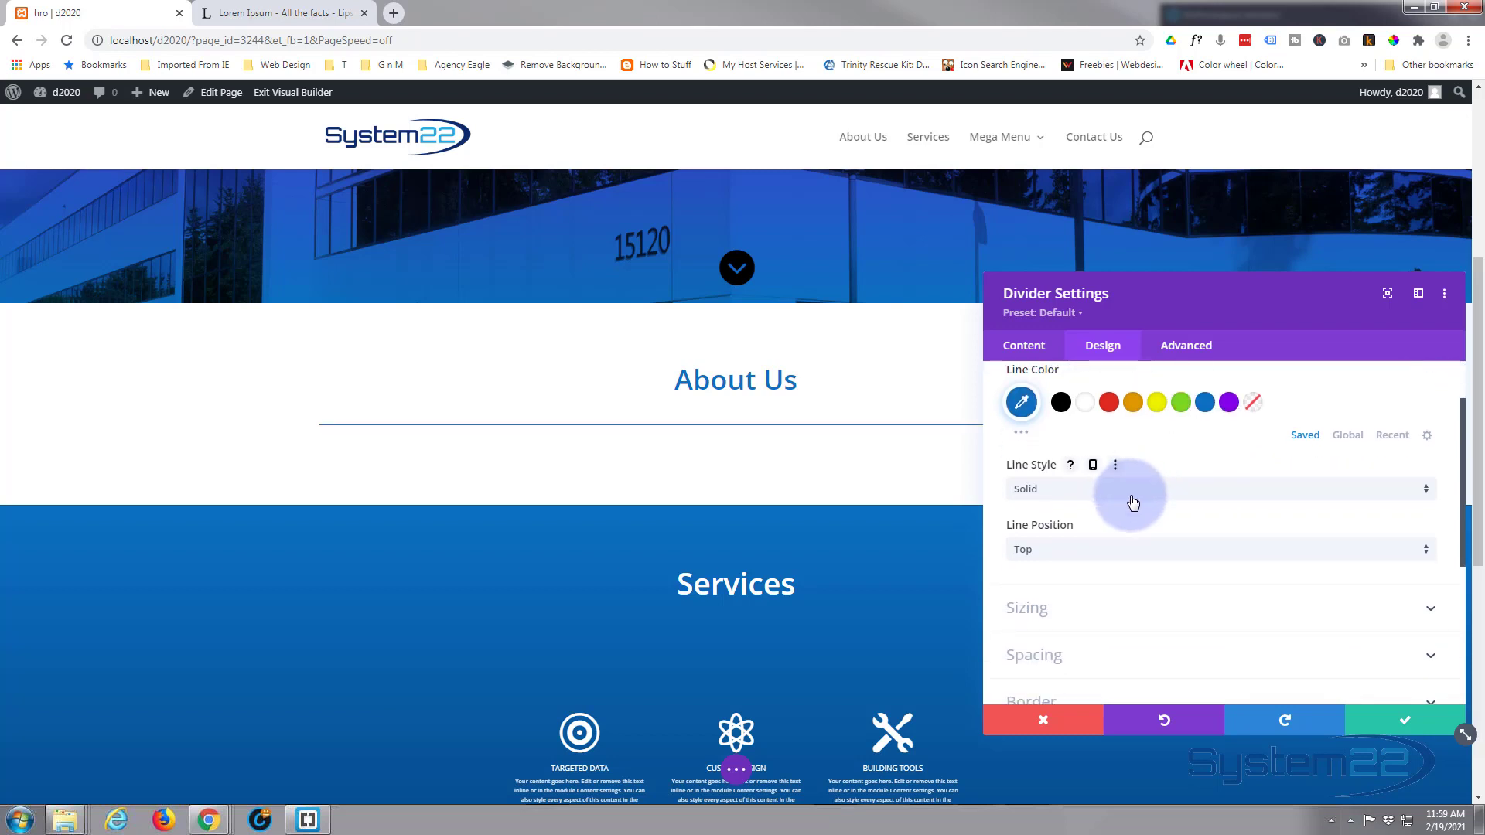
{"action": "left_click", "coordinate": [1131, 499]}
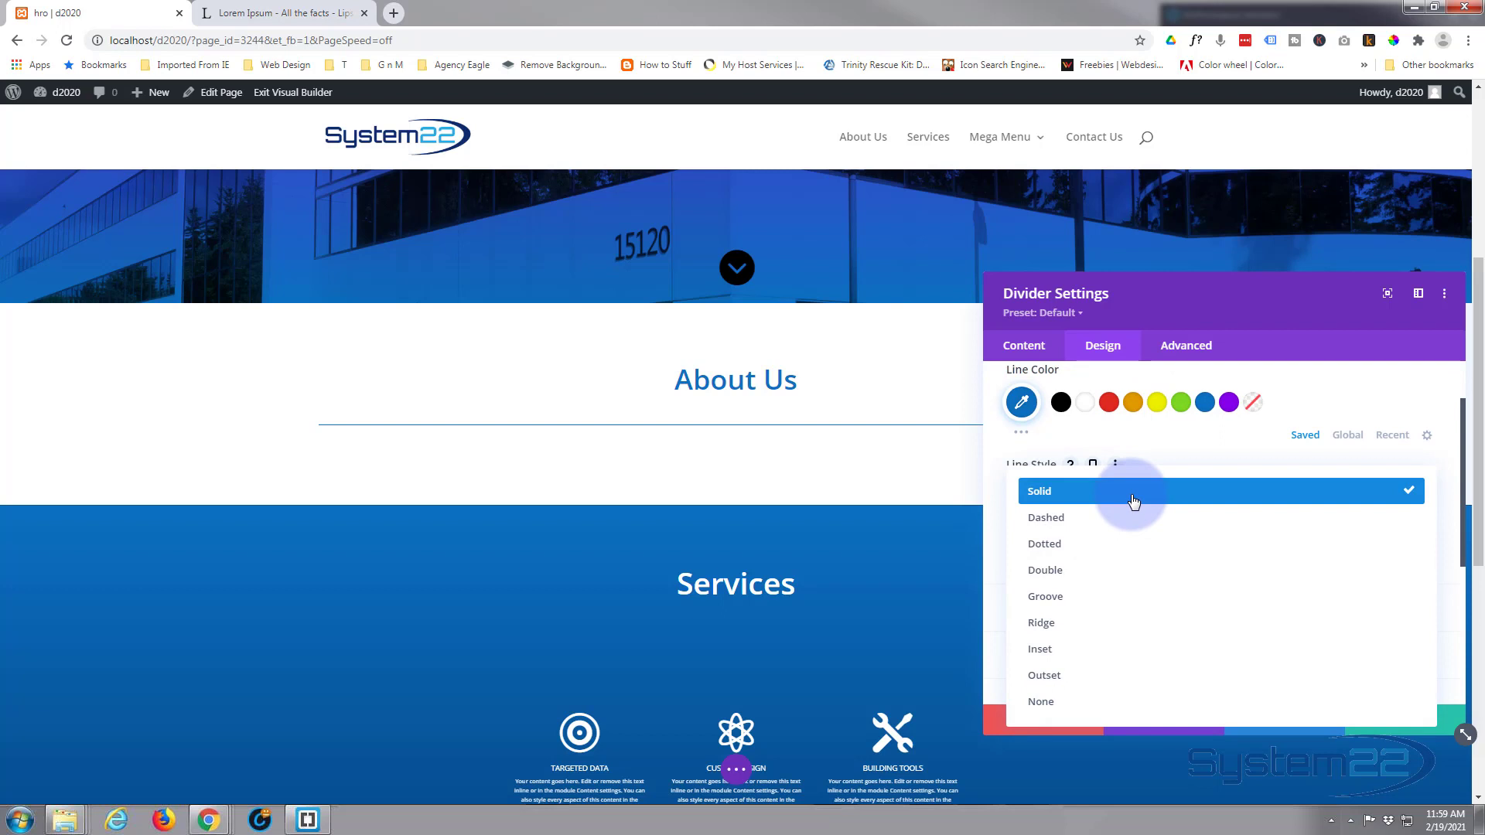
{"action": "left_click", "coordinate": [1177, 438]}
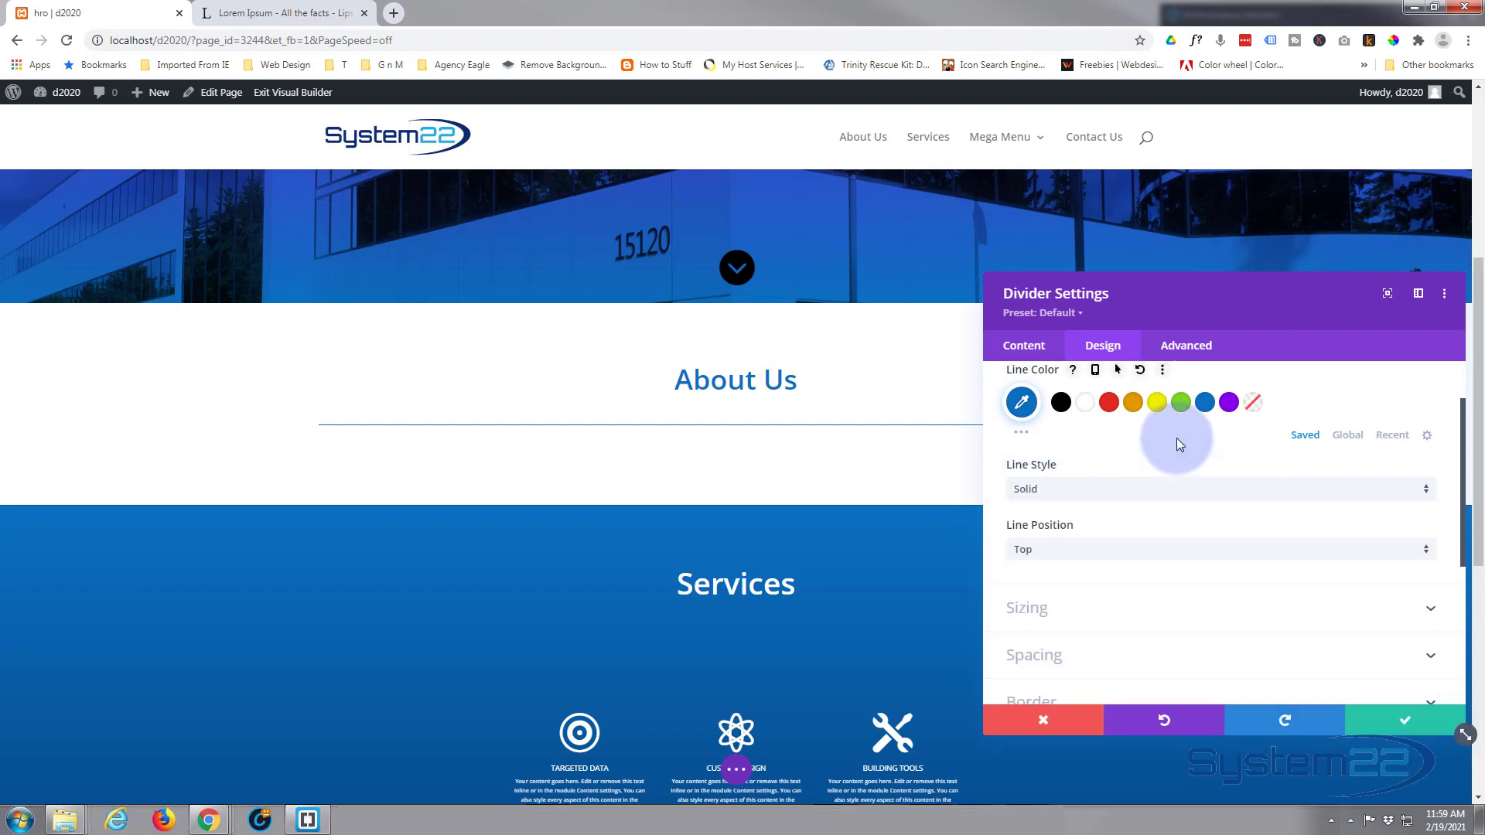
{"action": "scroll", "coordinate": [1176, 439], "scroll_direction": "down", "scroll_amount": 1}
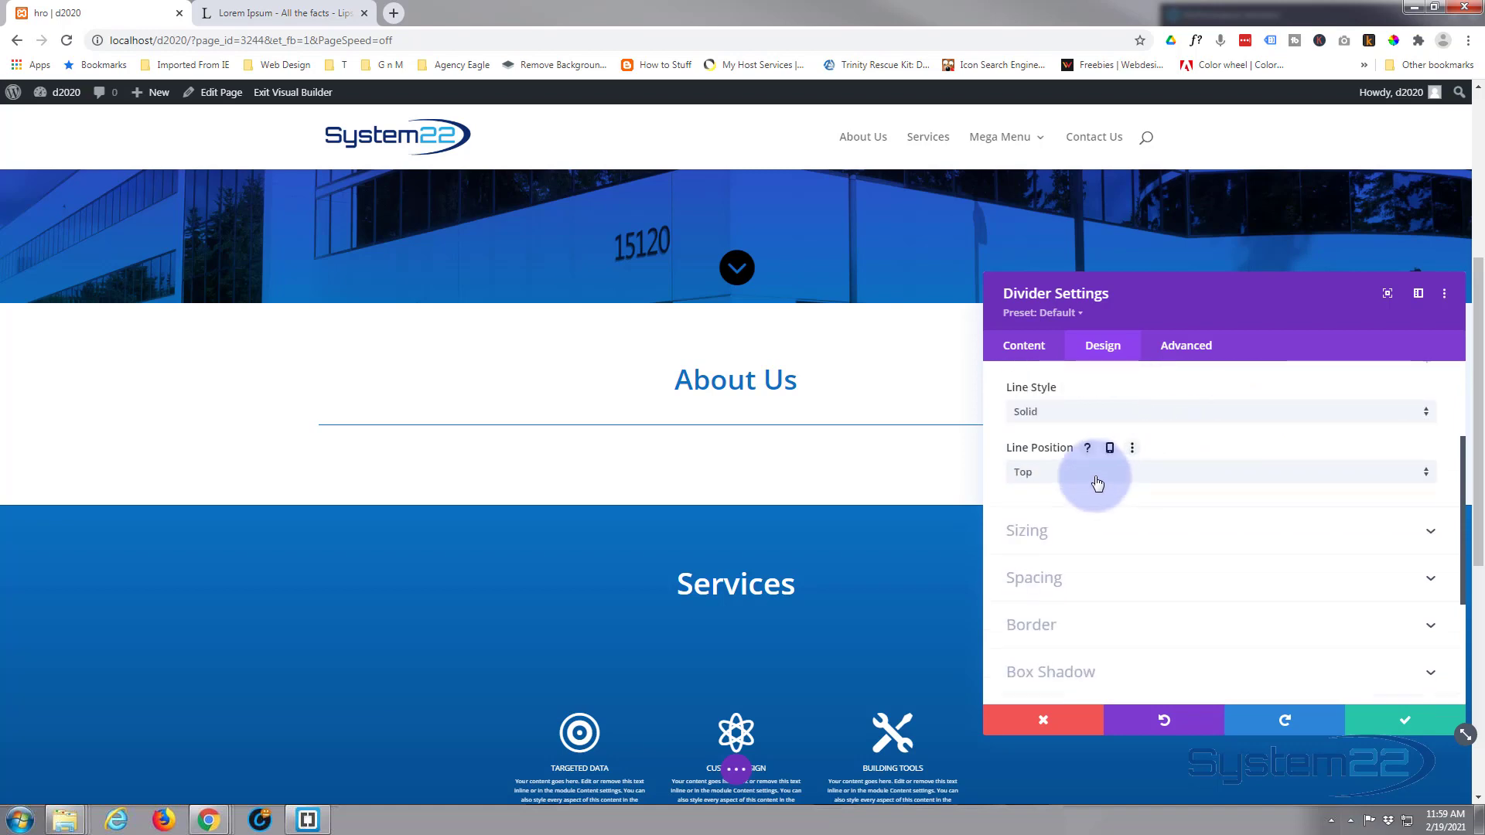
{"action": "left_click", "coordinate": [1136, 480]}
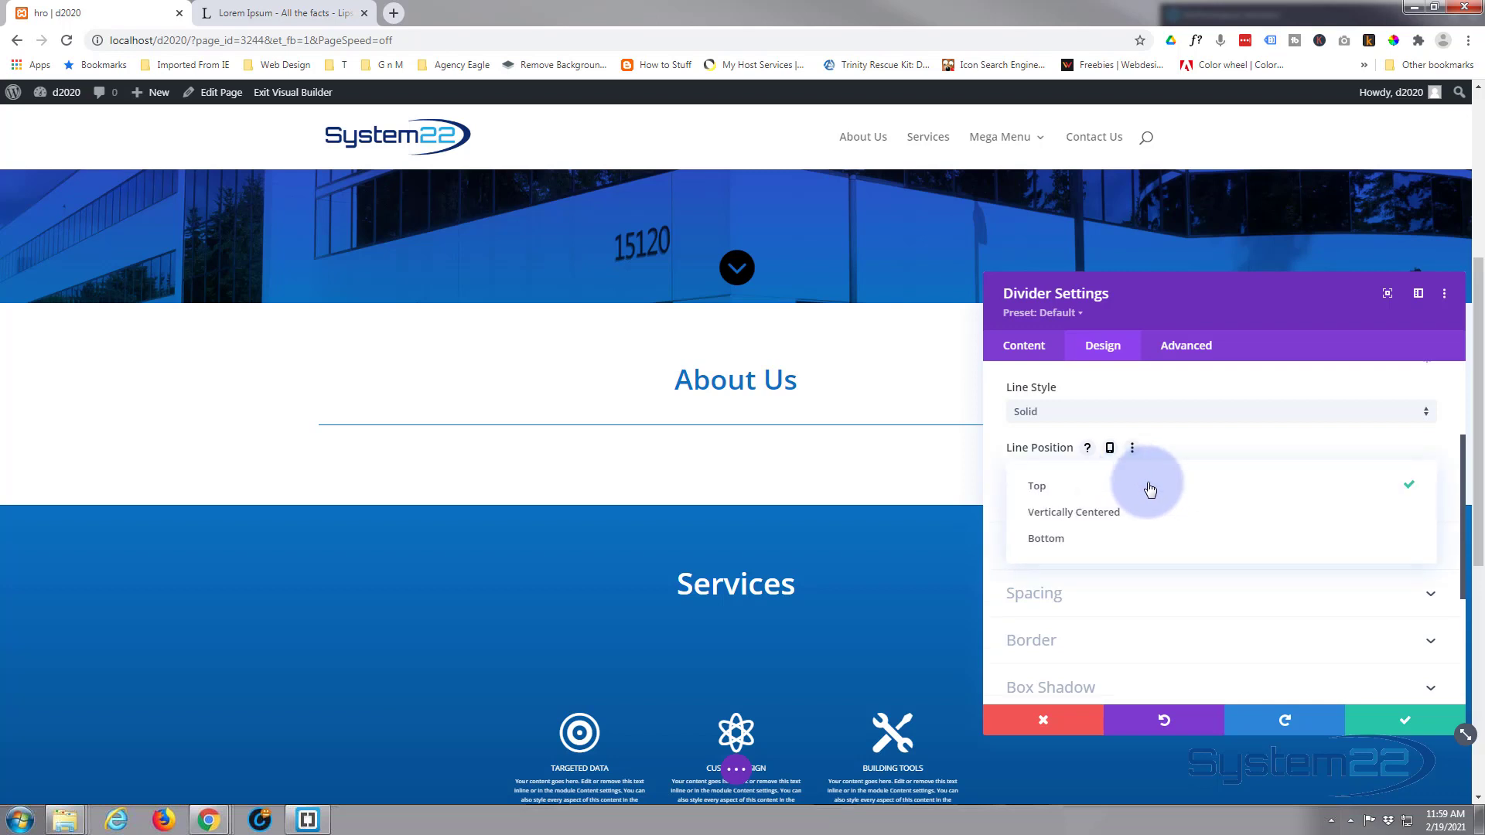
{"action": "left_click", "coordinate": [1089, 494]}
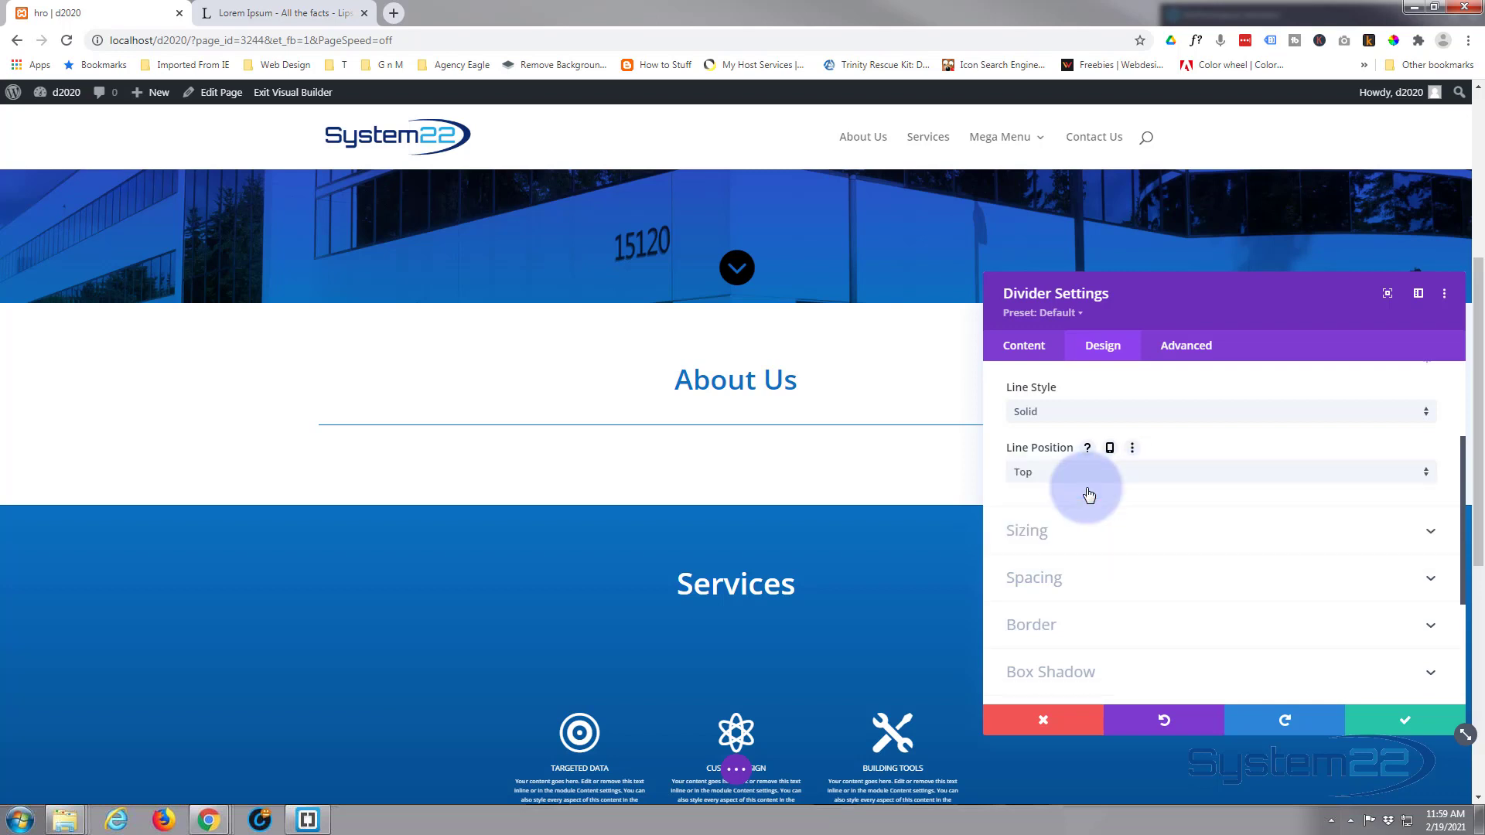
{"action": "left_click", "coordinate": [1163, 532]}
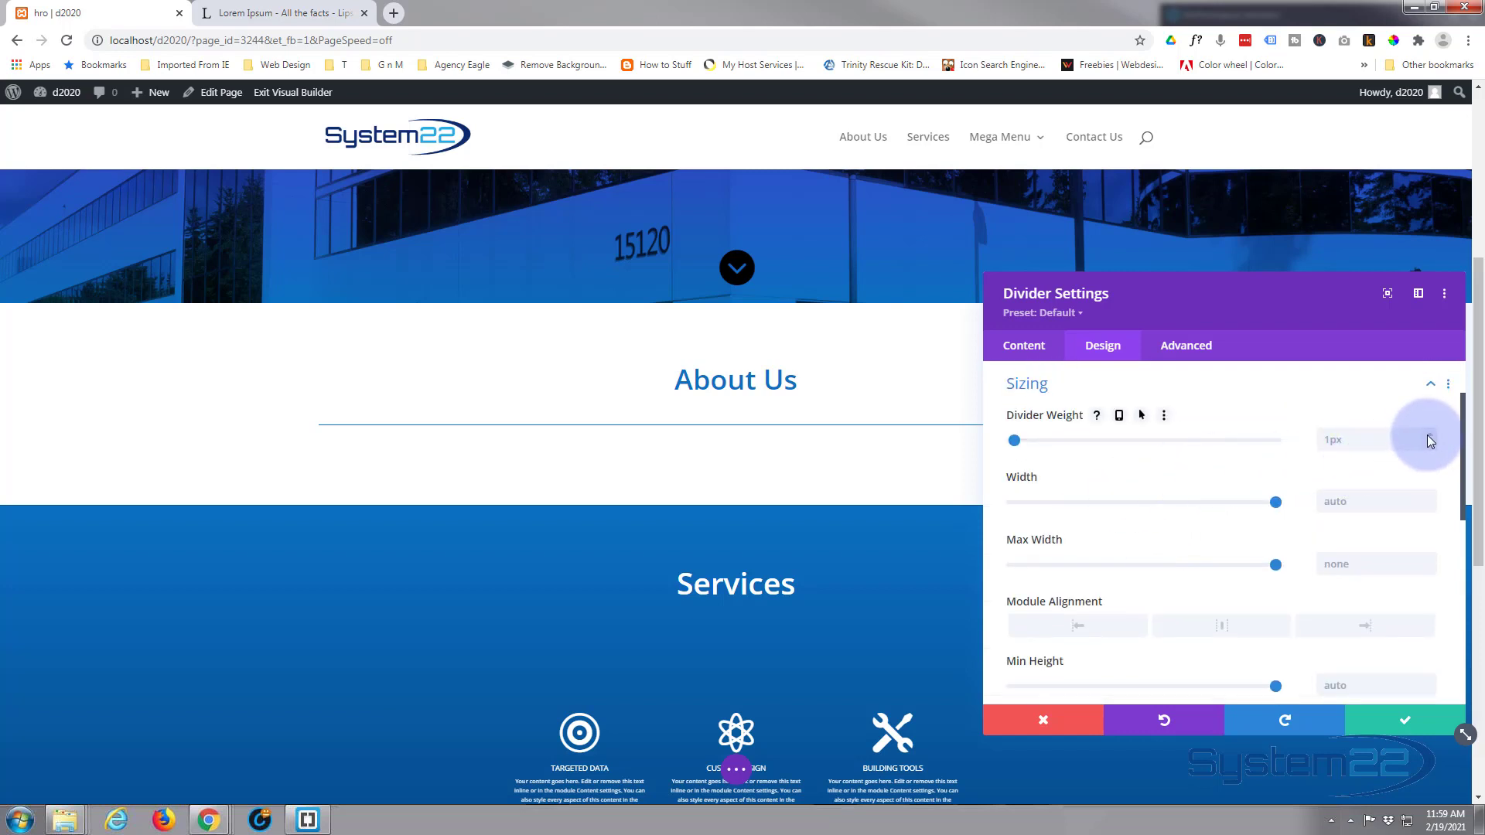
Set the divider to 3px weight, about 16% width, and center its module alignment.
{"action": "scroll", "coordinate": [1427, 435], "scroll_direction": "up", "scroll_amount": 2}
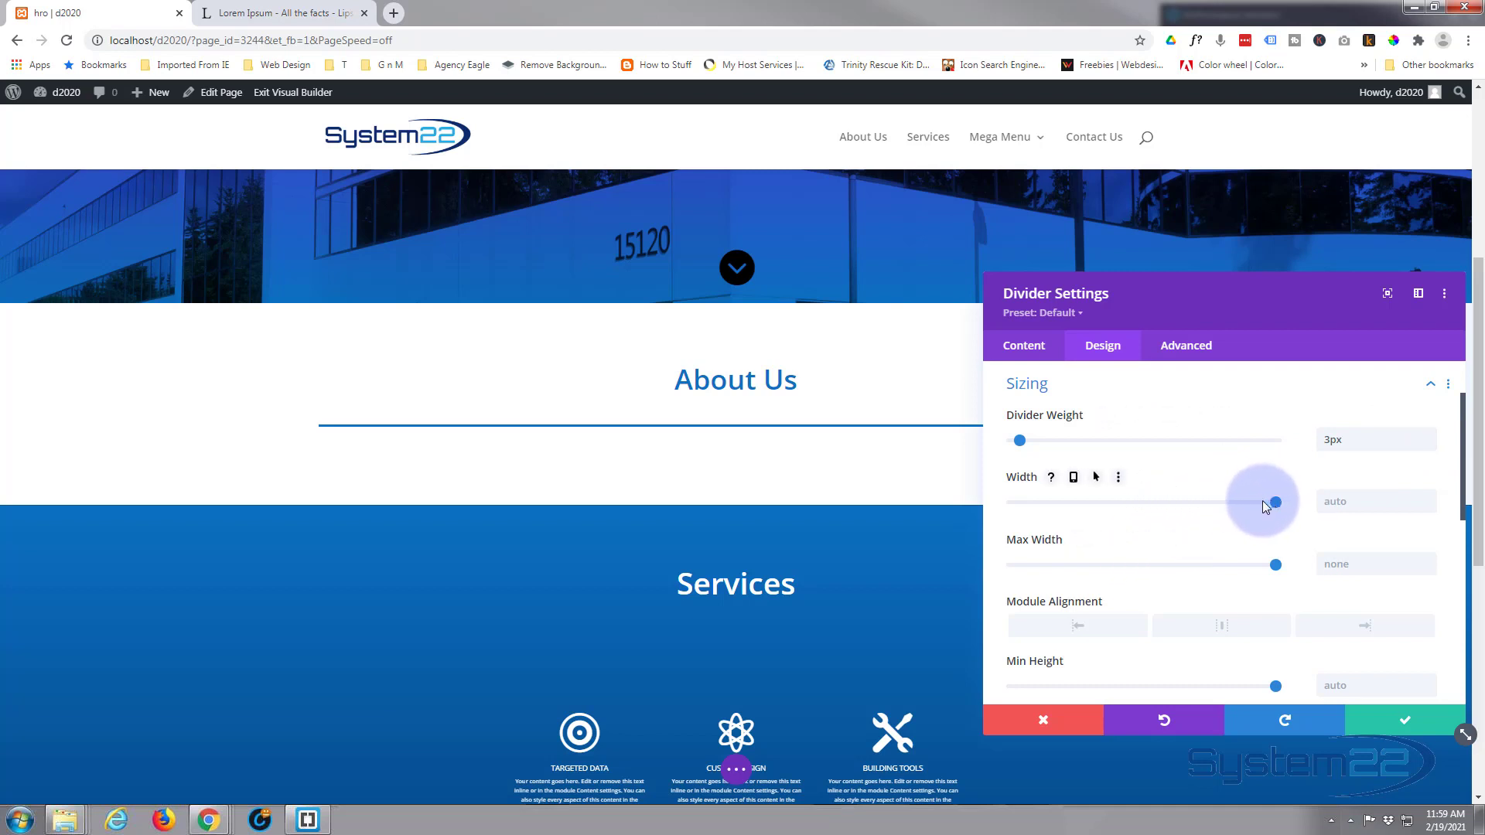
{"action": "left_click_drag", "start_coordinate": [1264, 506], "coordinate": [1218, 506]}
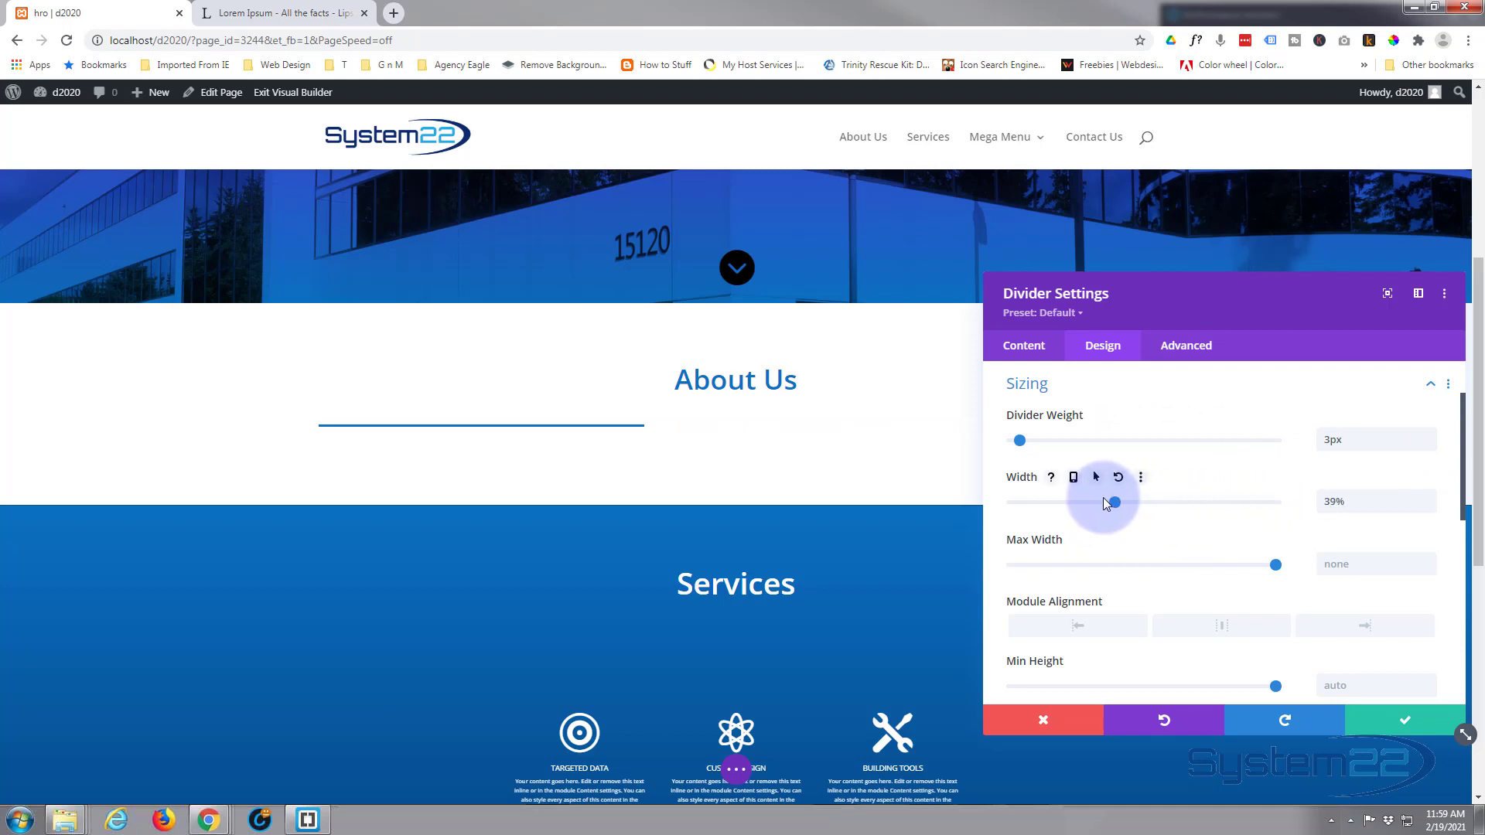
{"action": "left_click_drag", "start_coordinate": [1091, 502], "coordinate": [1080, 503]}
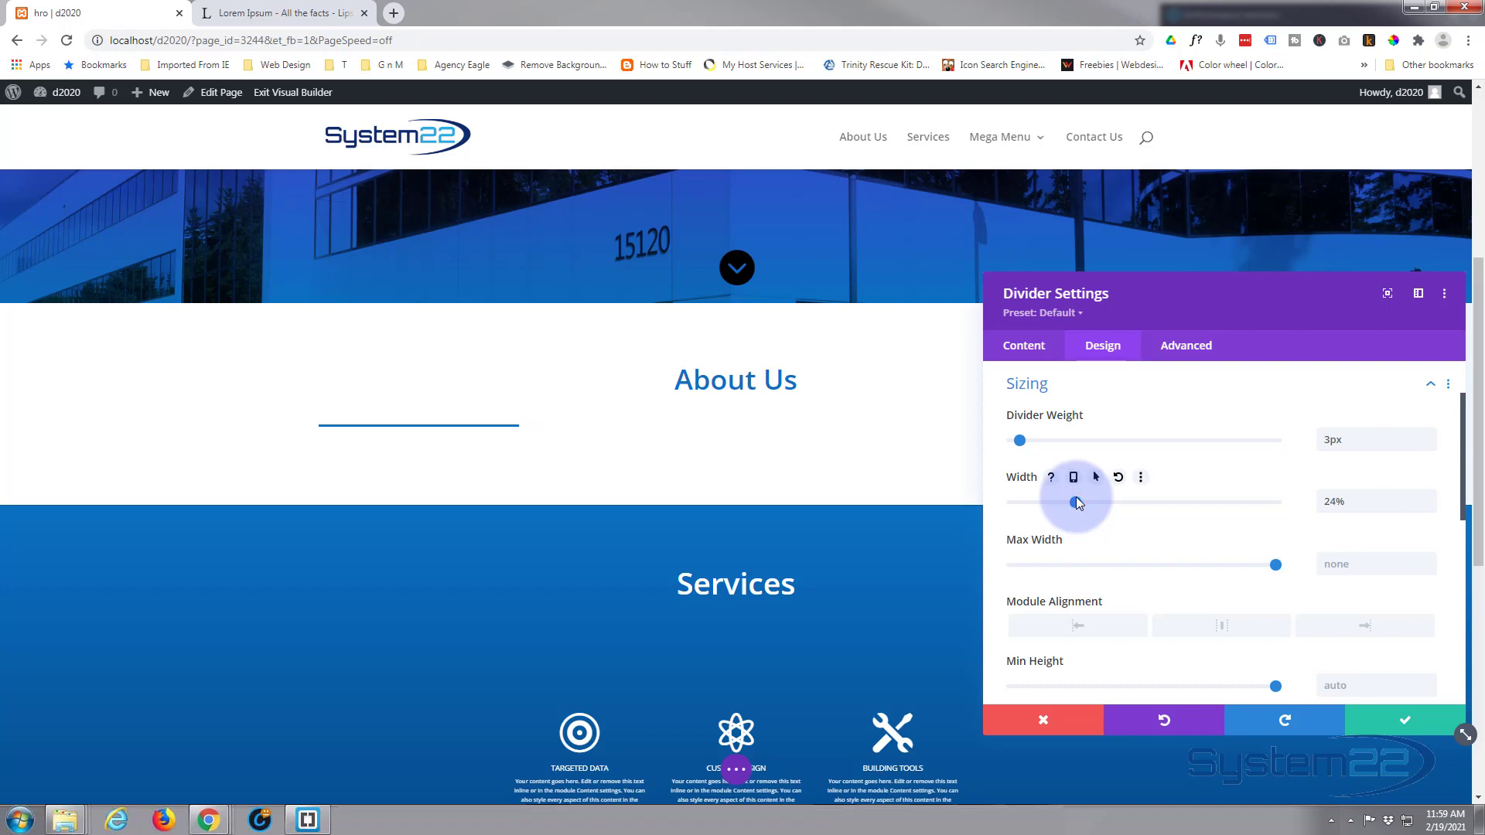
{"action": "left_click", "coordinate": [1222, 625]}
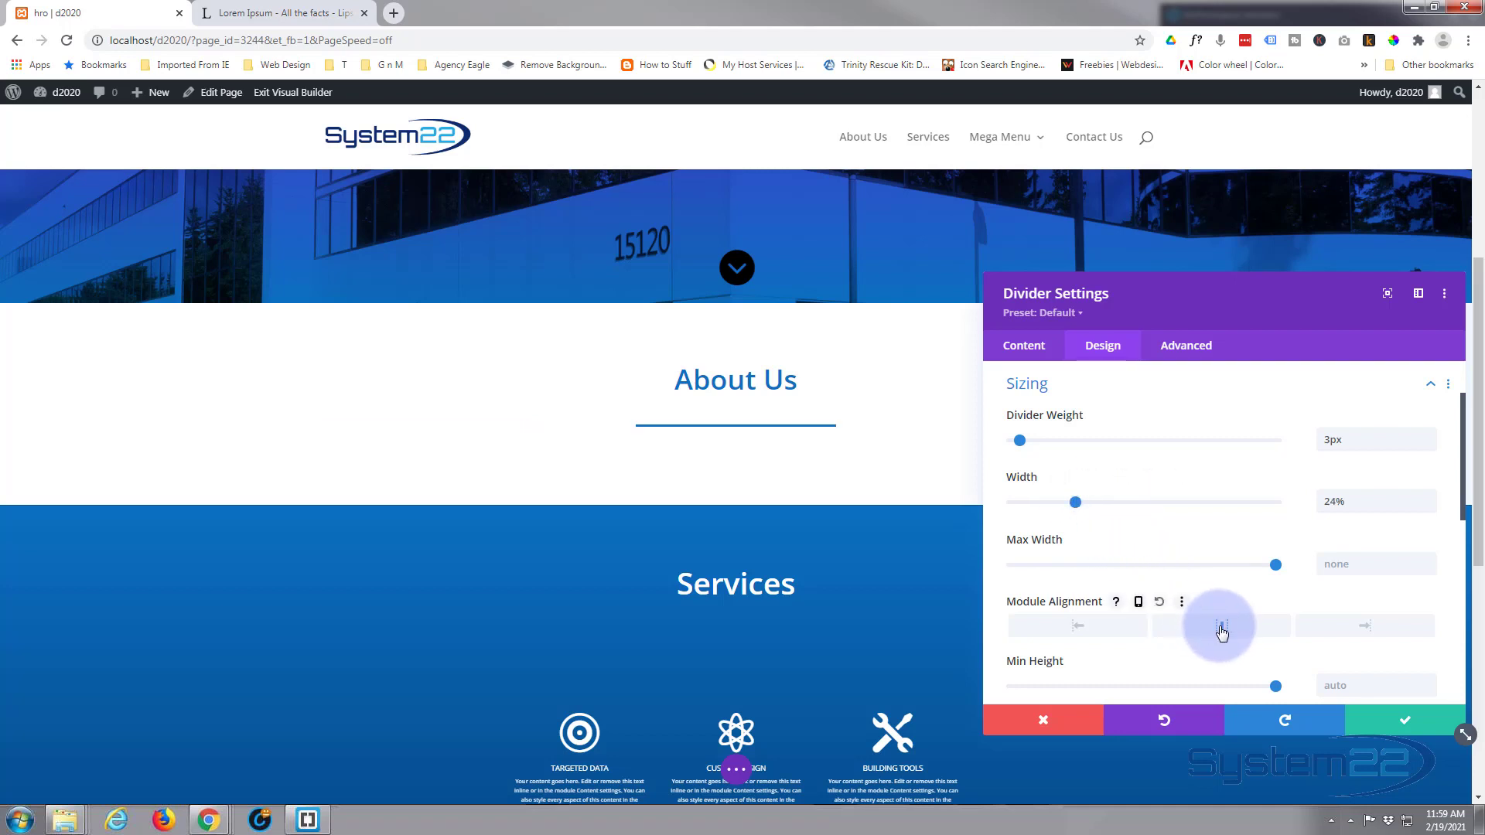
{"action": "left_click_drag", "start_coordinate": [1071, 498], "coordinate": [1060, 504]}
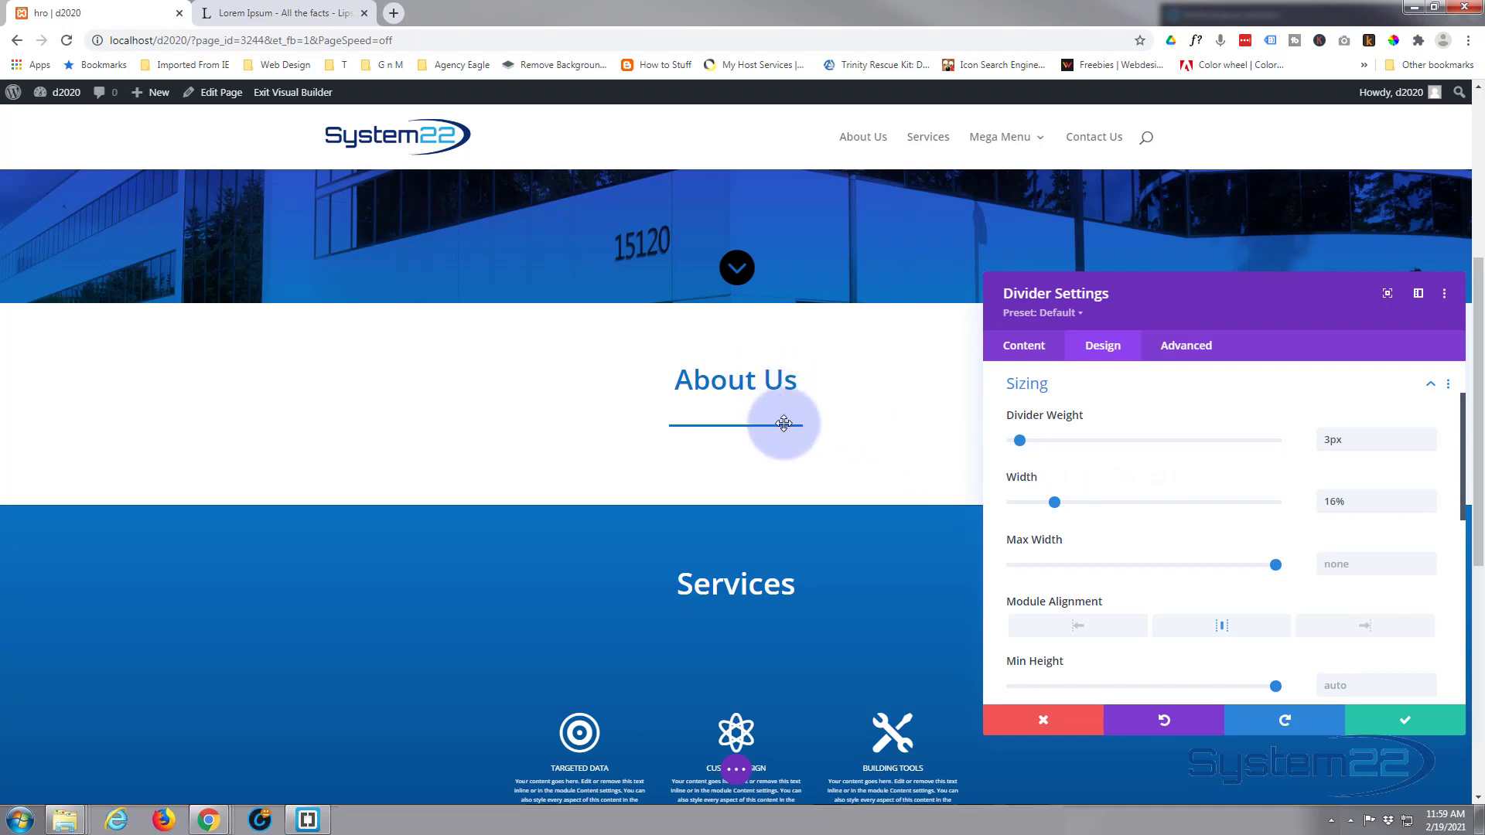
{"action": "scroll", "coordinate": [1160, 442], "scroll_direction": "down", "scroll_amount": 4}
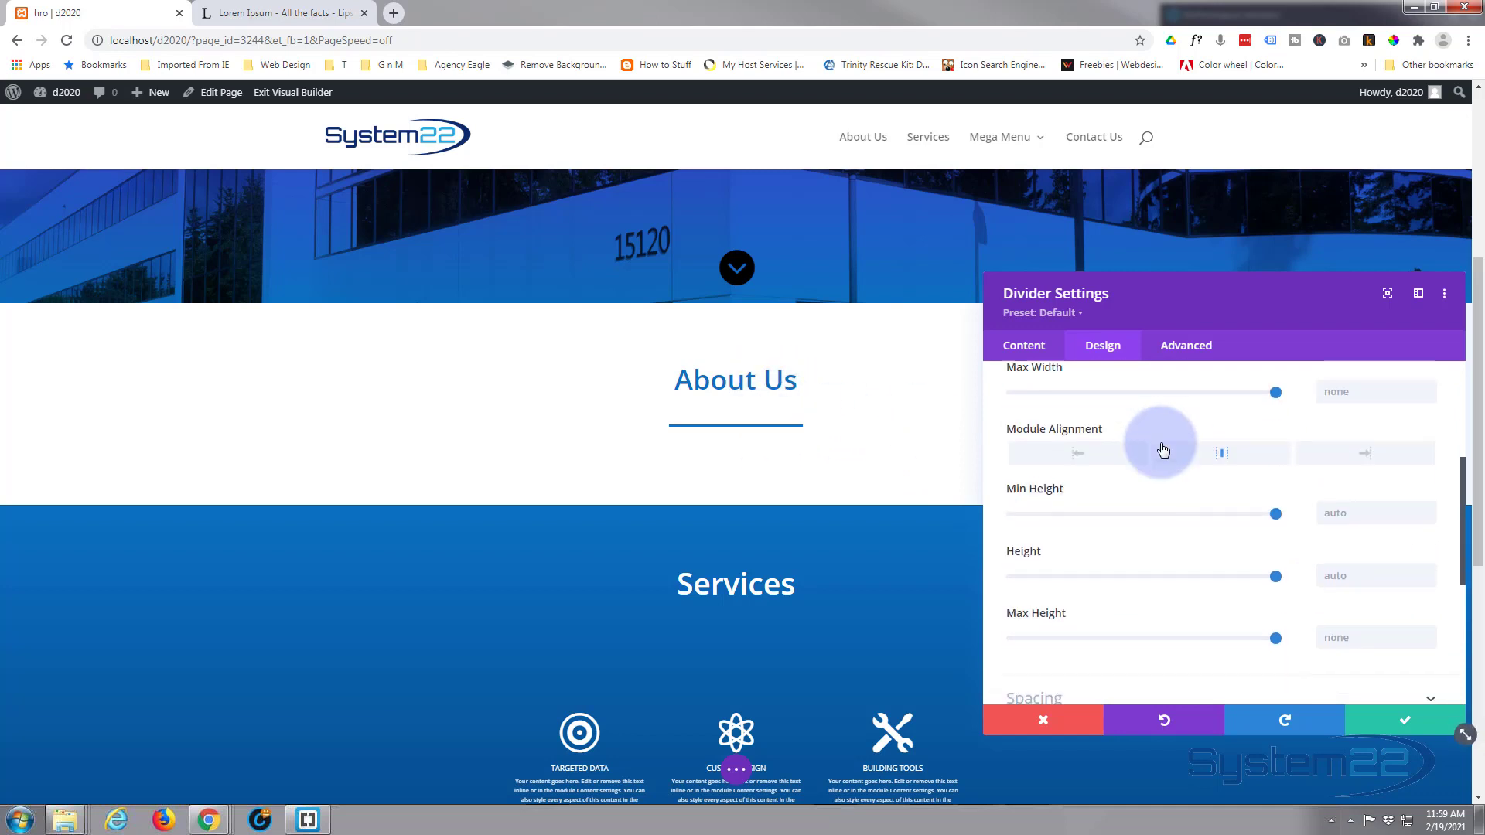
{"action": "scroll", "coordinate": [1160, 442], "scroll_direction": "up", "scroll_amount": 3}
{"action": "scroll", "coordinate": [1162, 442], "scroll_direction": "down", "scroll_amount": 5}
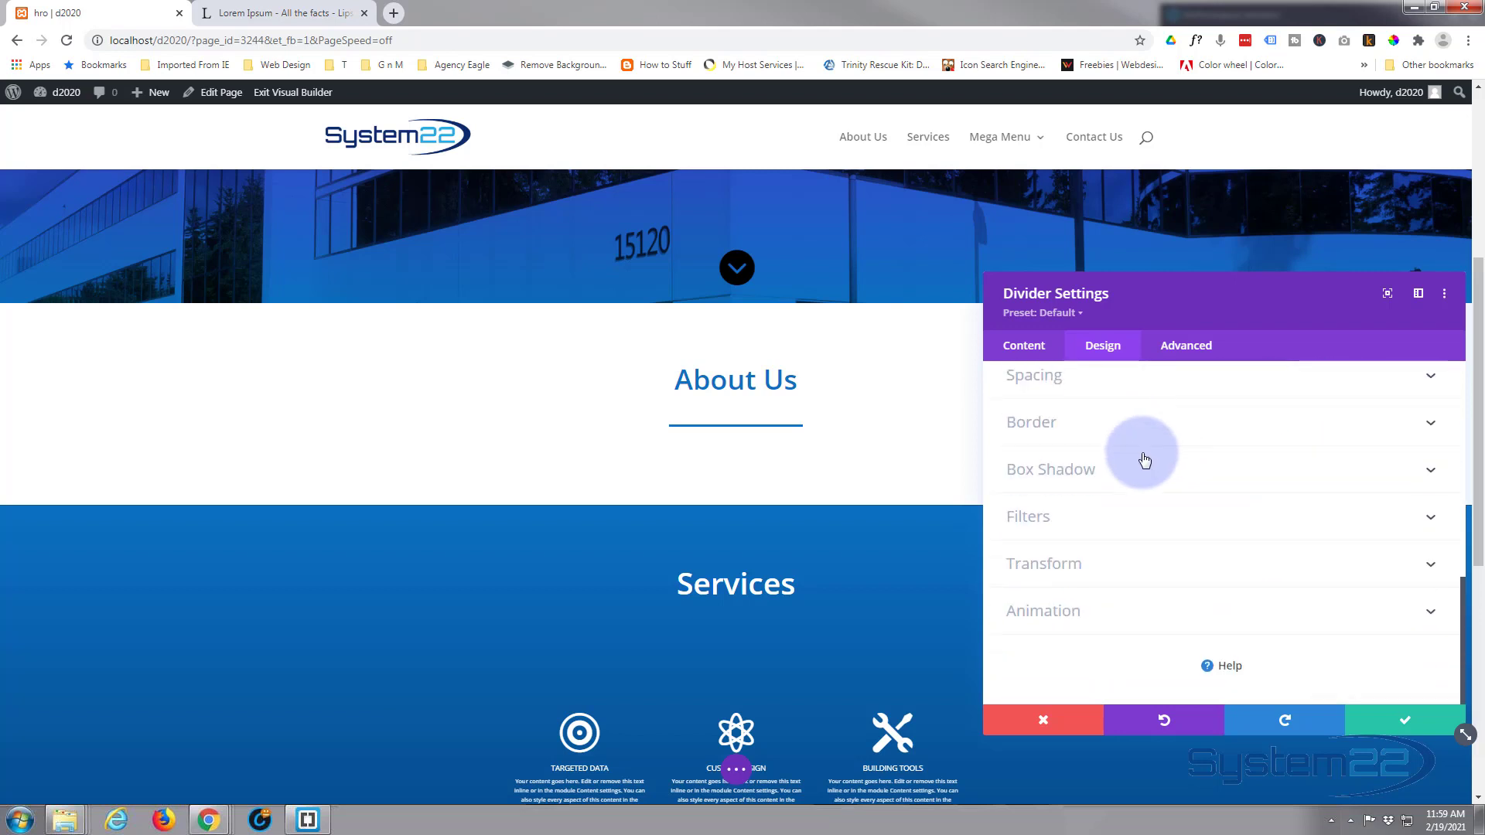
Give the divider a -30px top margin under Spacing.
{"action": "left_click", "coordinate": [1121, 398]}
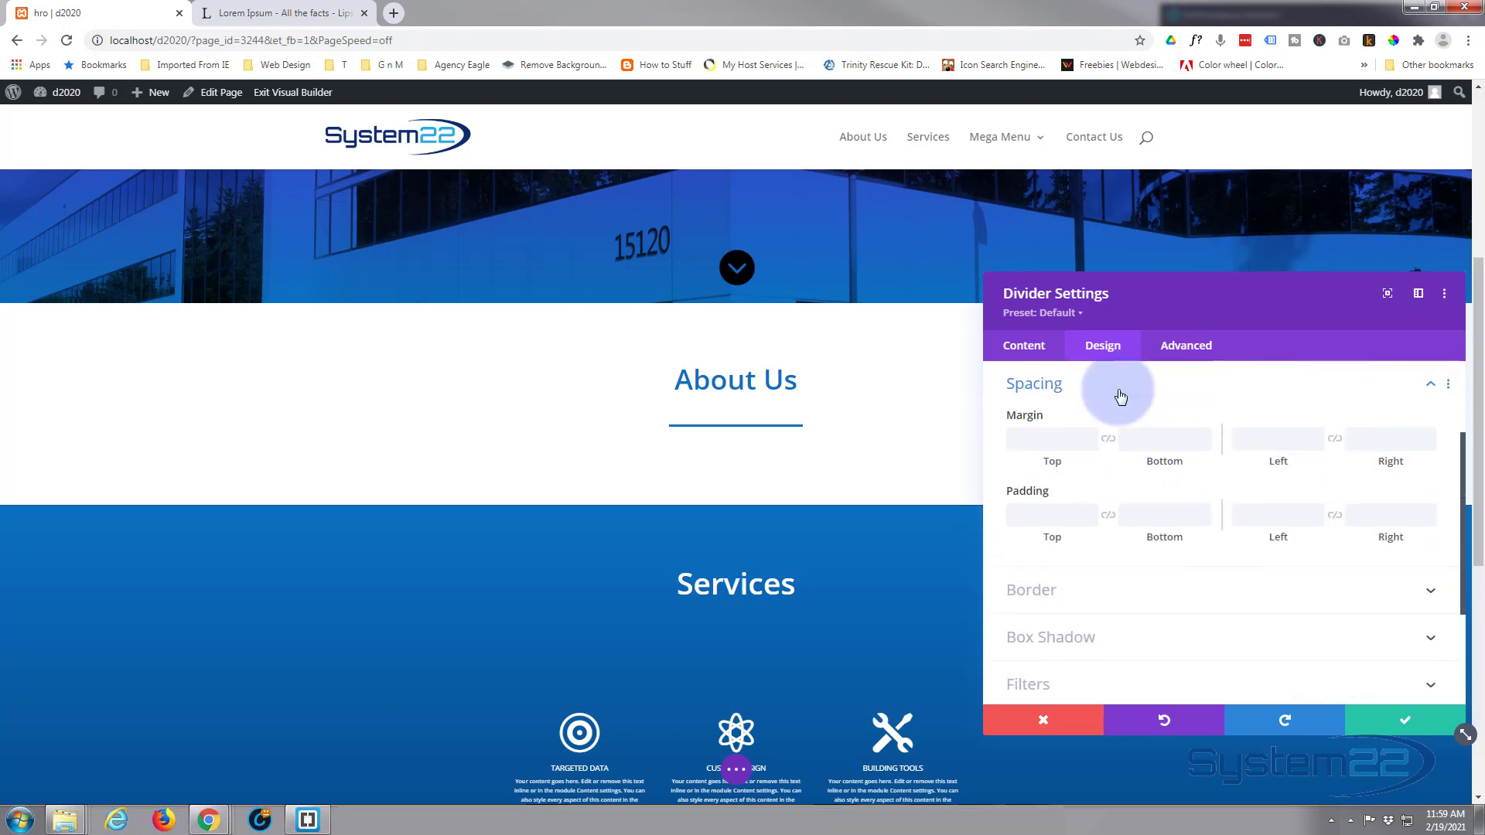
{"action": "left_click", "coordinate": [1248, 450]}
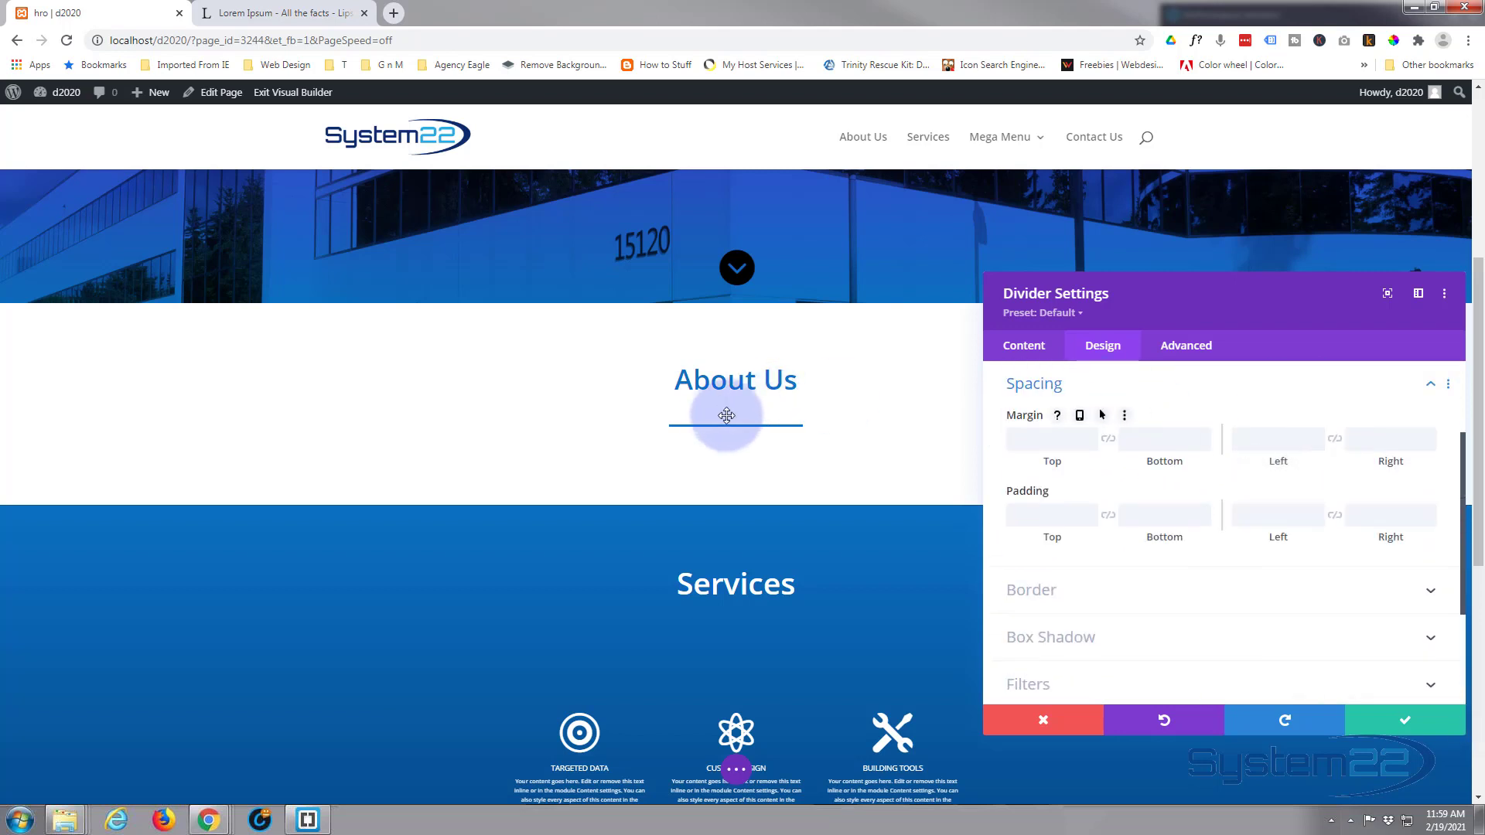
{"action": "left_click", "coordinate": [1043, 437]}
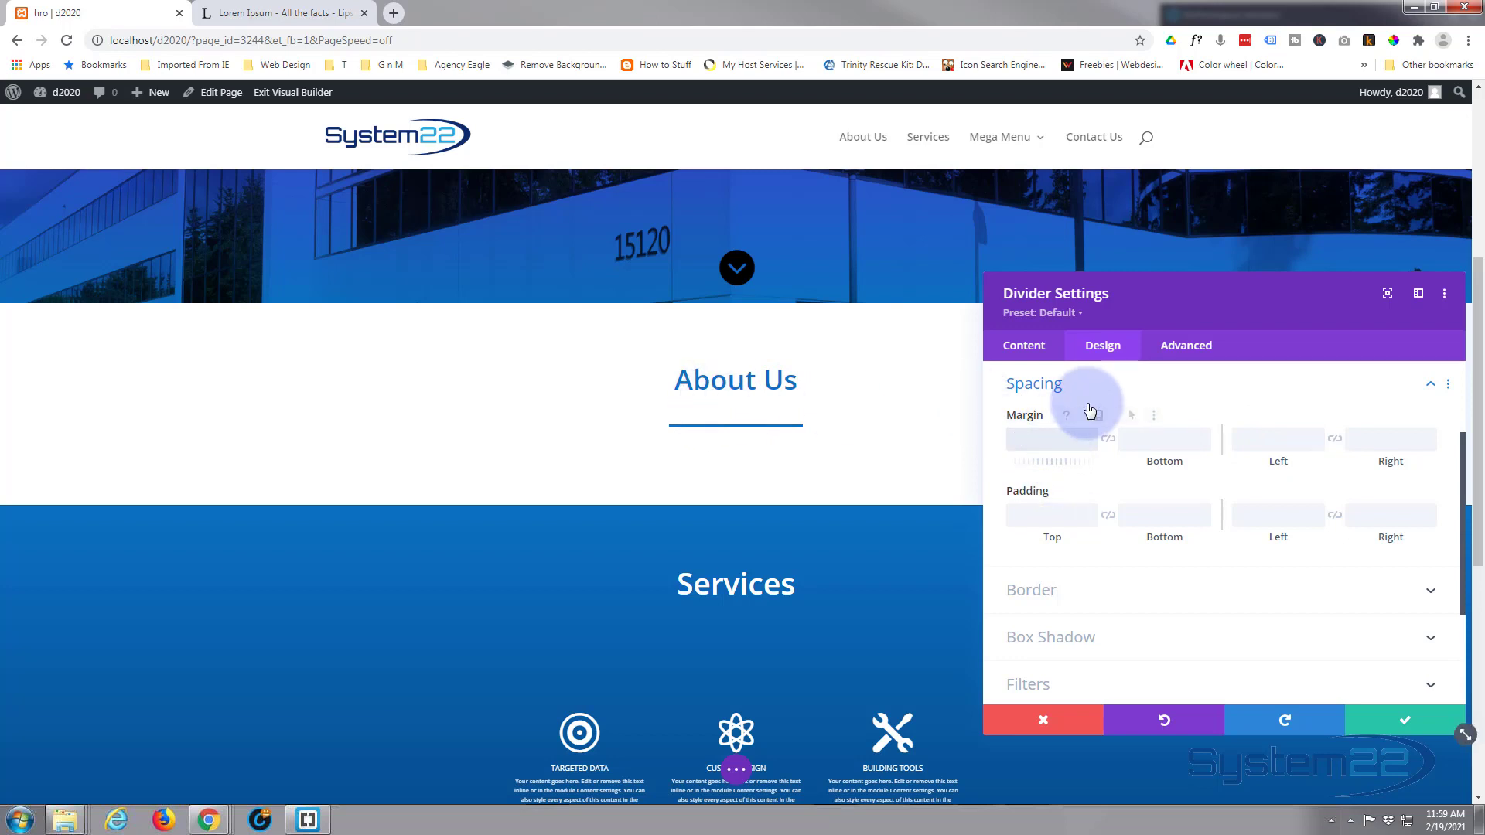
{"action": "type", "text": "-30px"}
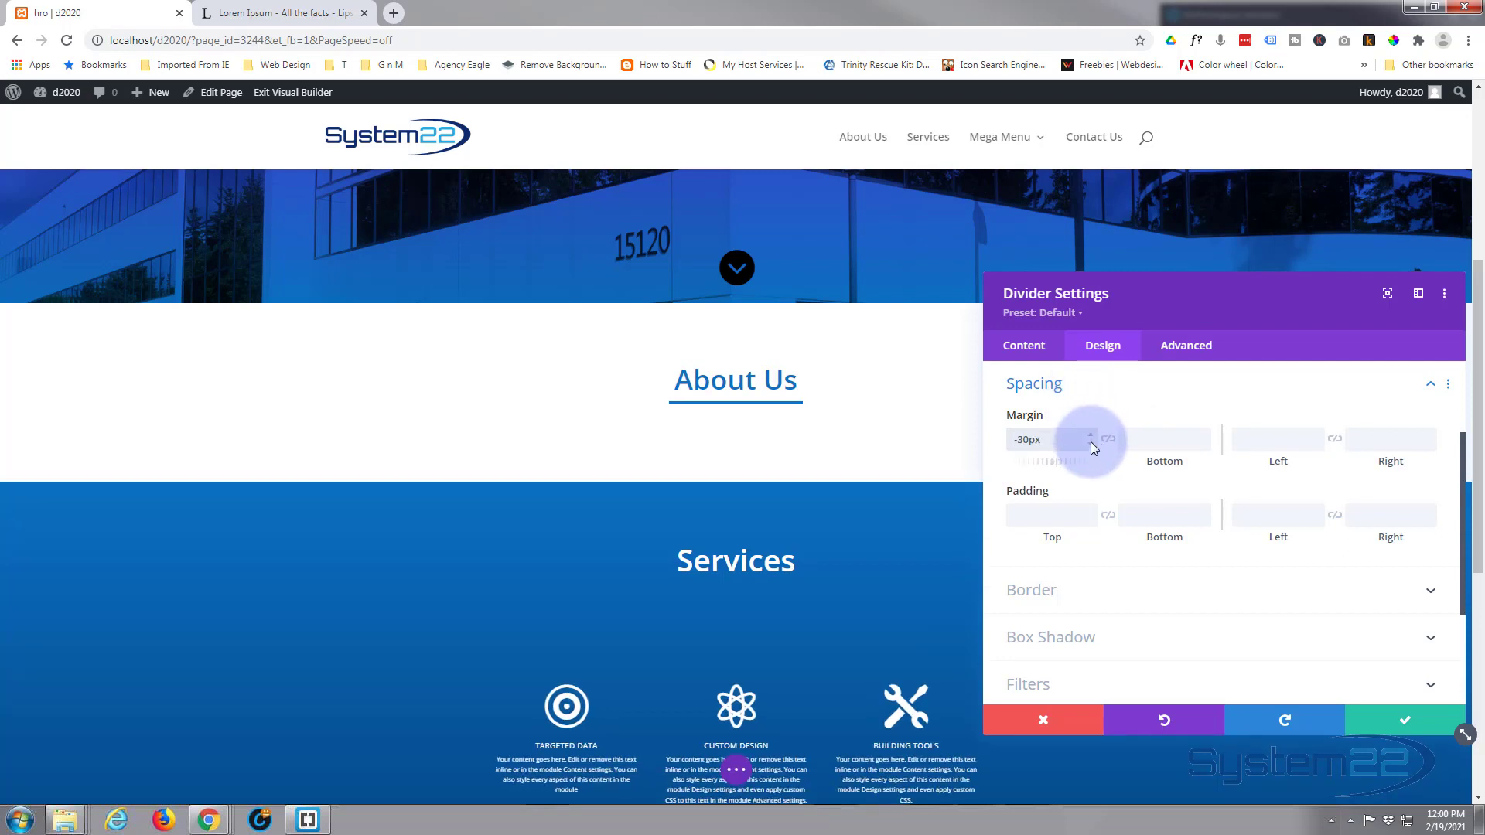
{"action": "scroll", "coordinate": [1091, 445], "scroll_direction": "up", "scroll_amount": 2}
Narrow the divider to 15% width and save its settings.
{"action": "left_click", "coordinate": [1106, 405]}
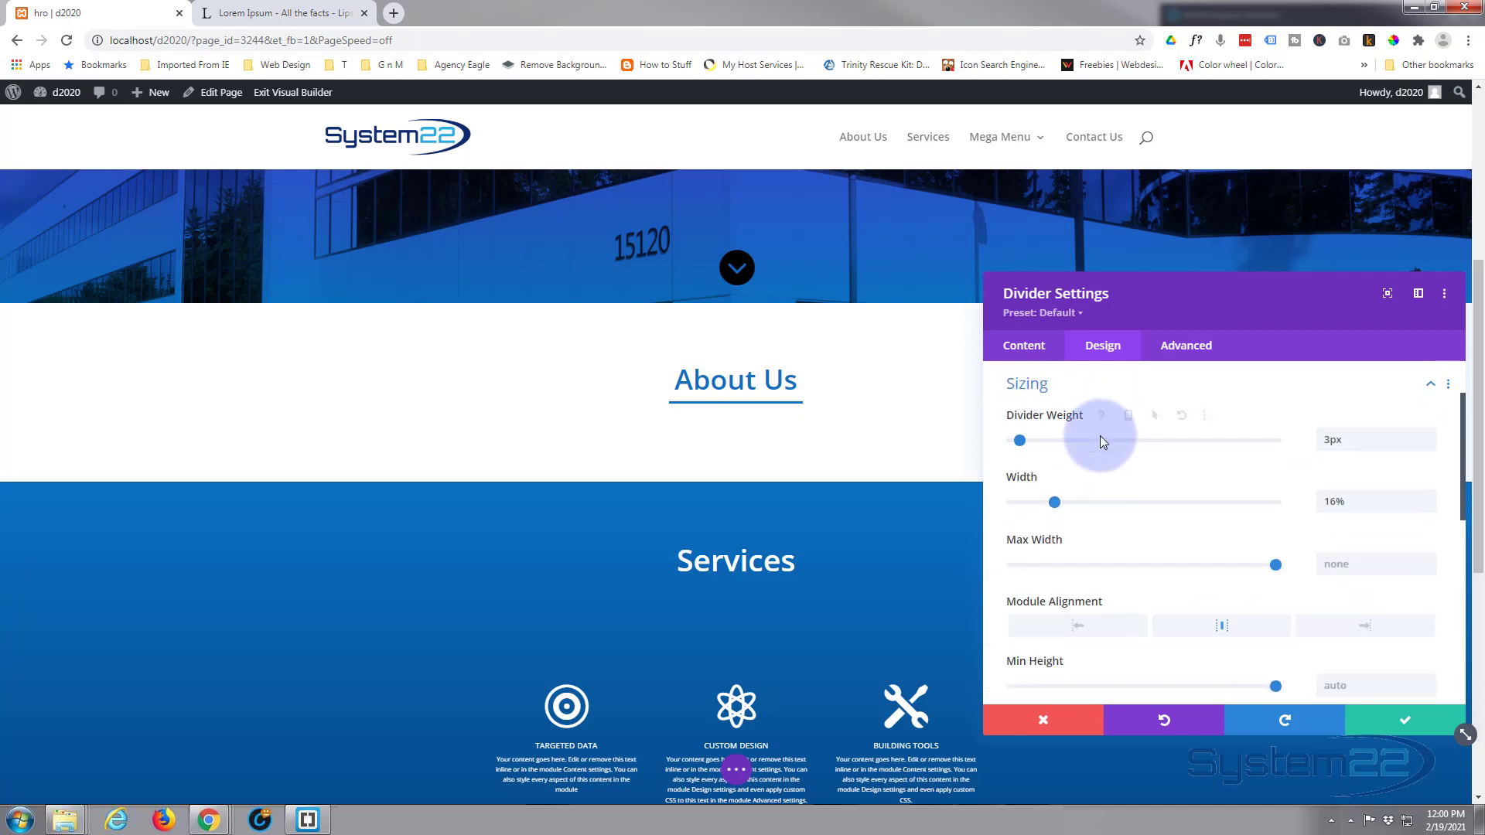
{"action": "left_click_drag", "start_coordinate": [1060, 517], "coordinate": [1053, 507]}
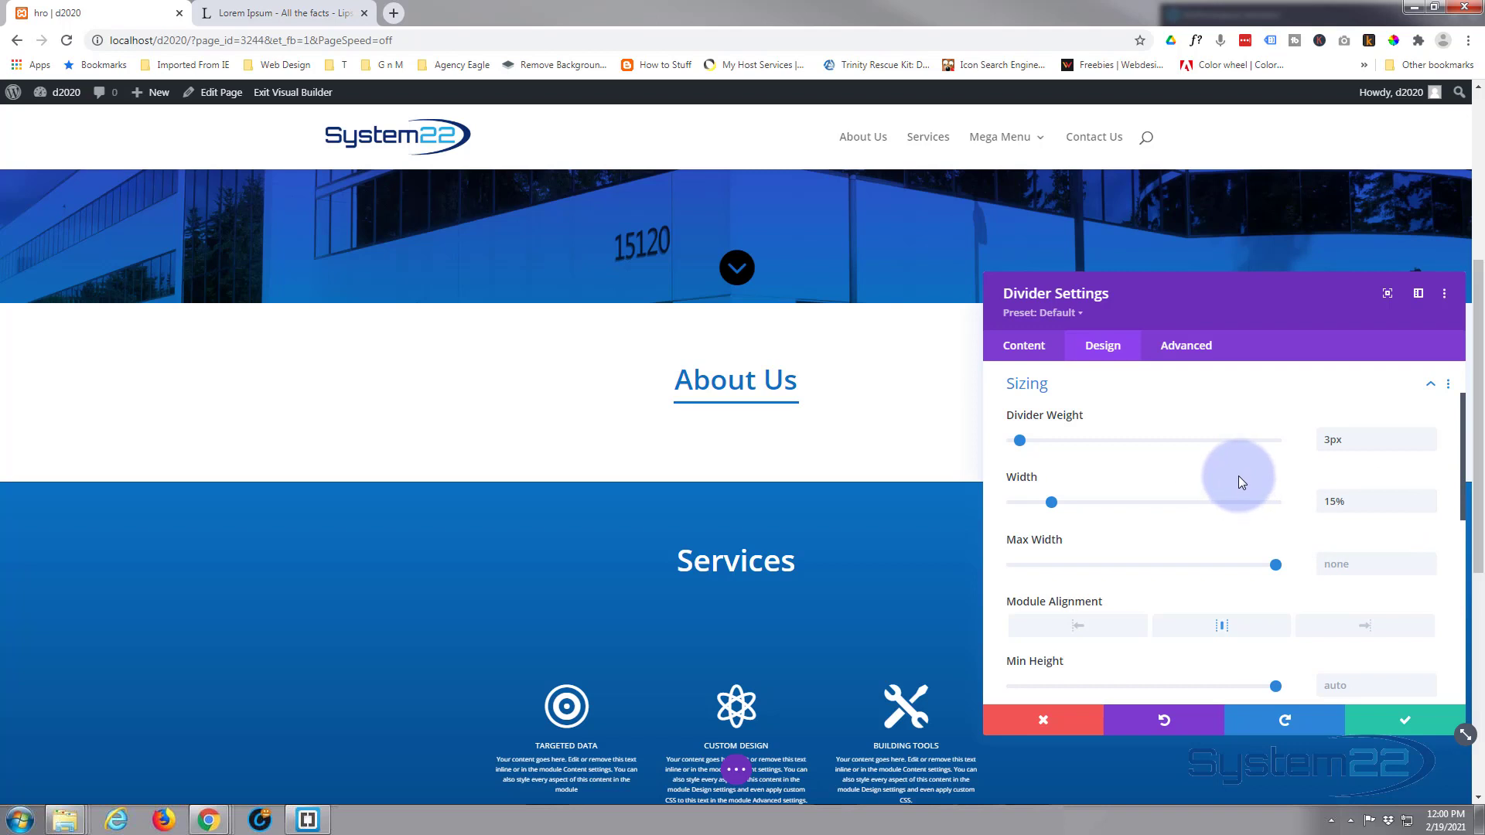
{"action": "left_click", "coordinate": [1402, 719]}
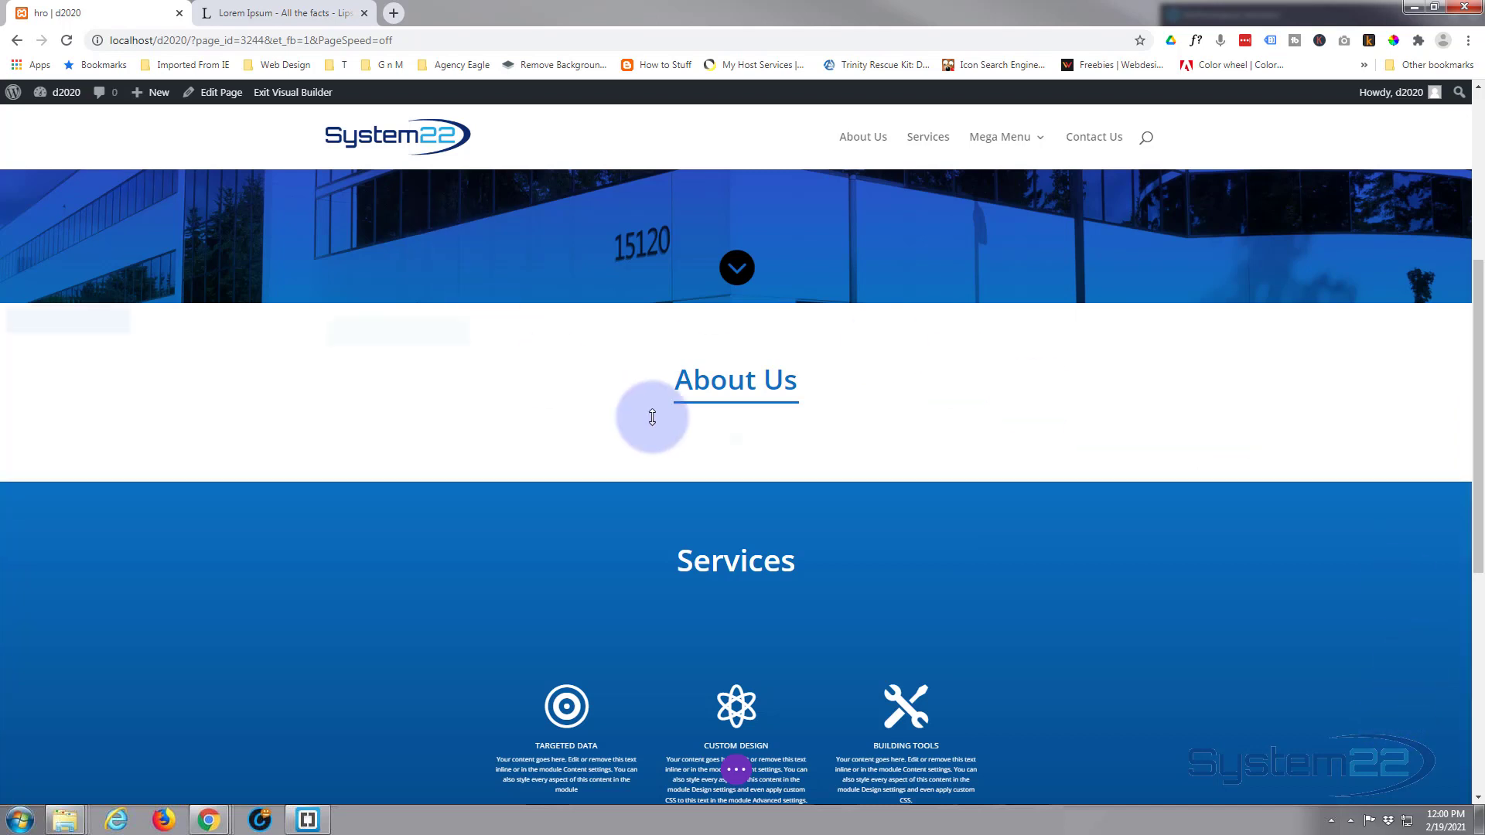
Restore the space below About Us and insert a Text module under the heading.
{"action": "mouse_move", "coordinate": [653, 418]}
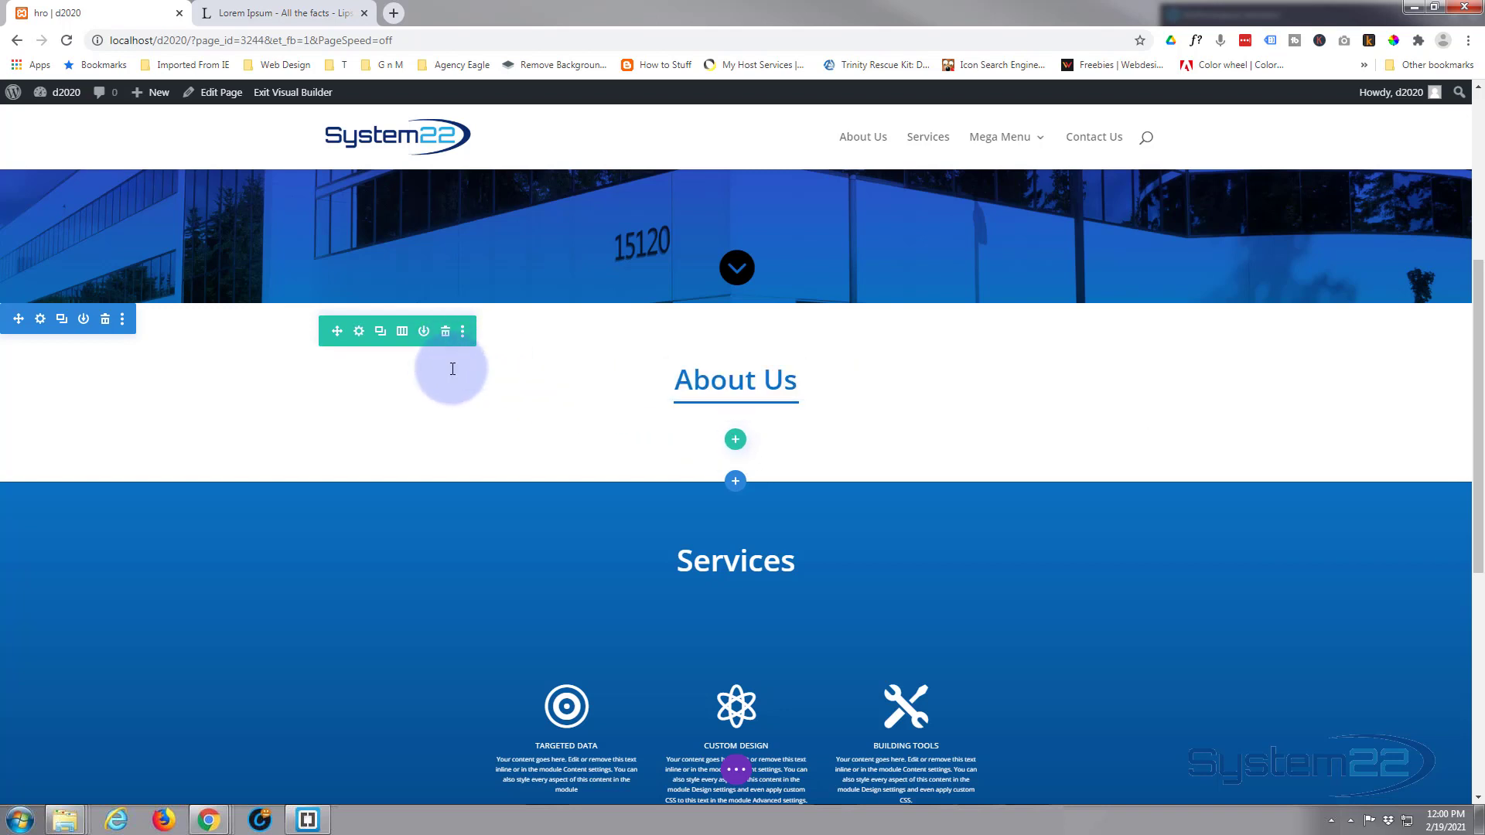
{"action": "left_click_drag", "start_coordinate": [517, 387], "coordinate": [666, 430]}
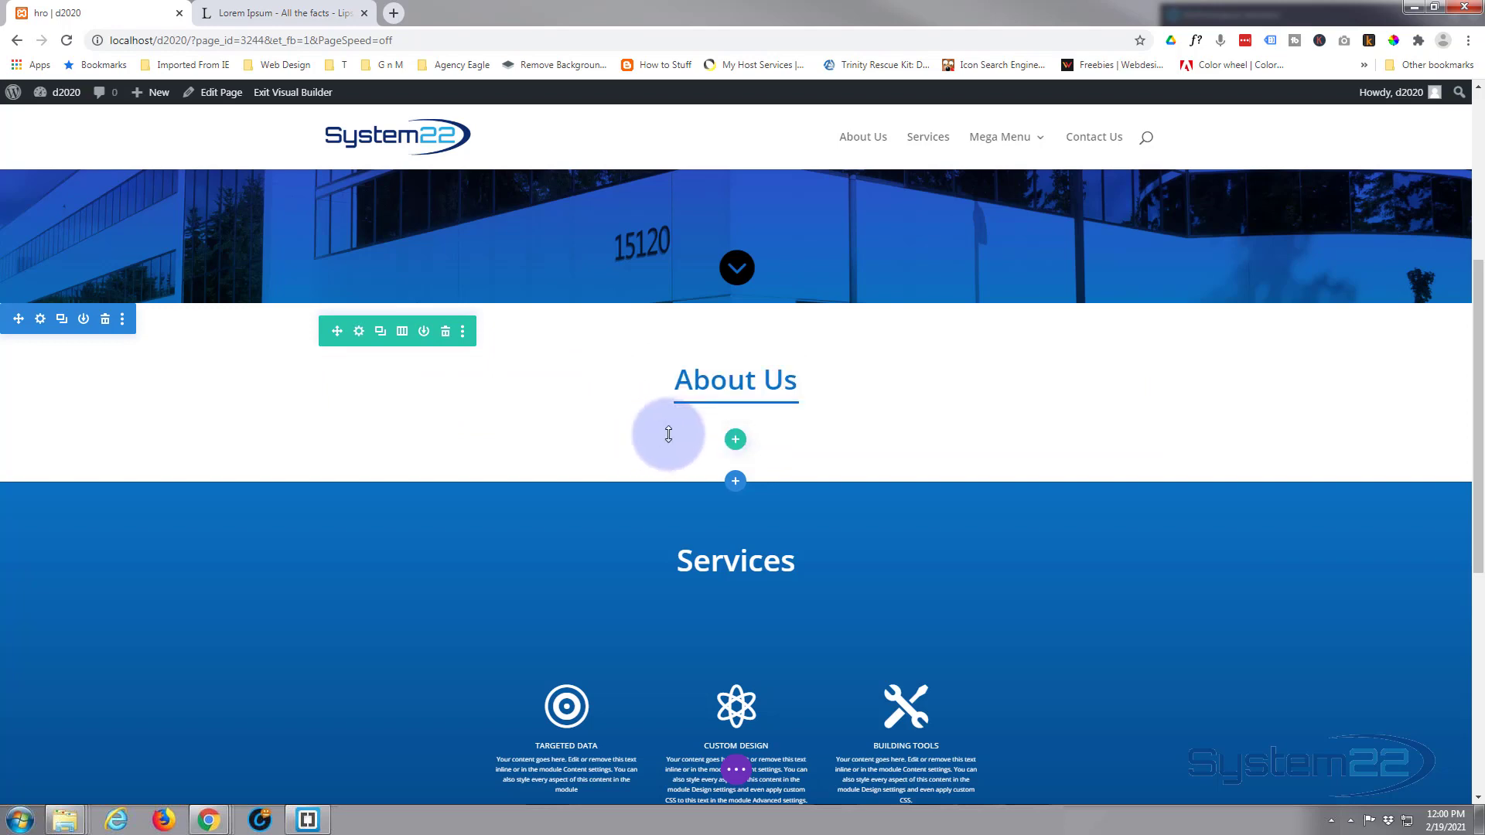
{"action": "left_click", "coordinate": [735, 443]}
{"action": "left_click", "coordinate": [663, 562]}
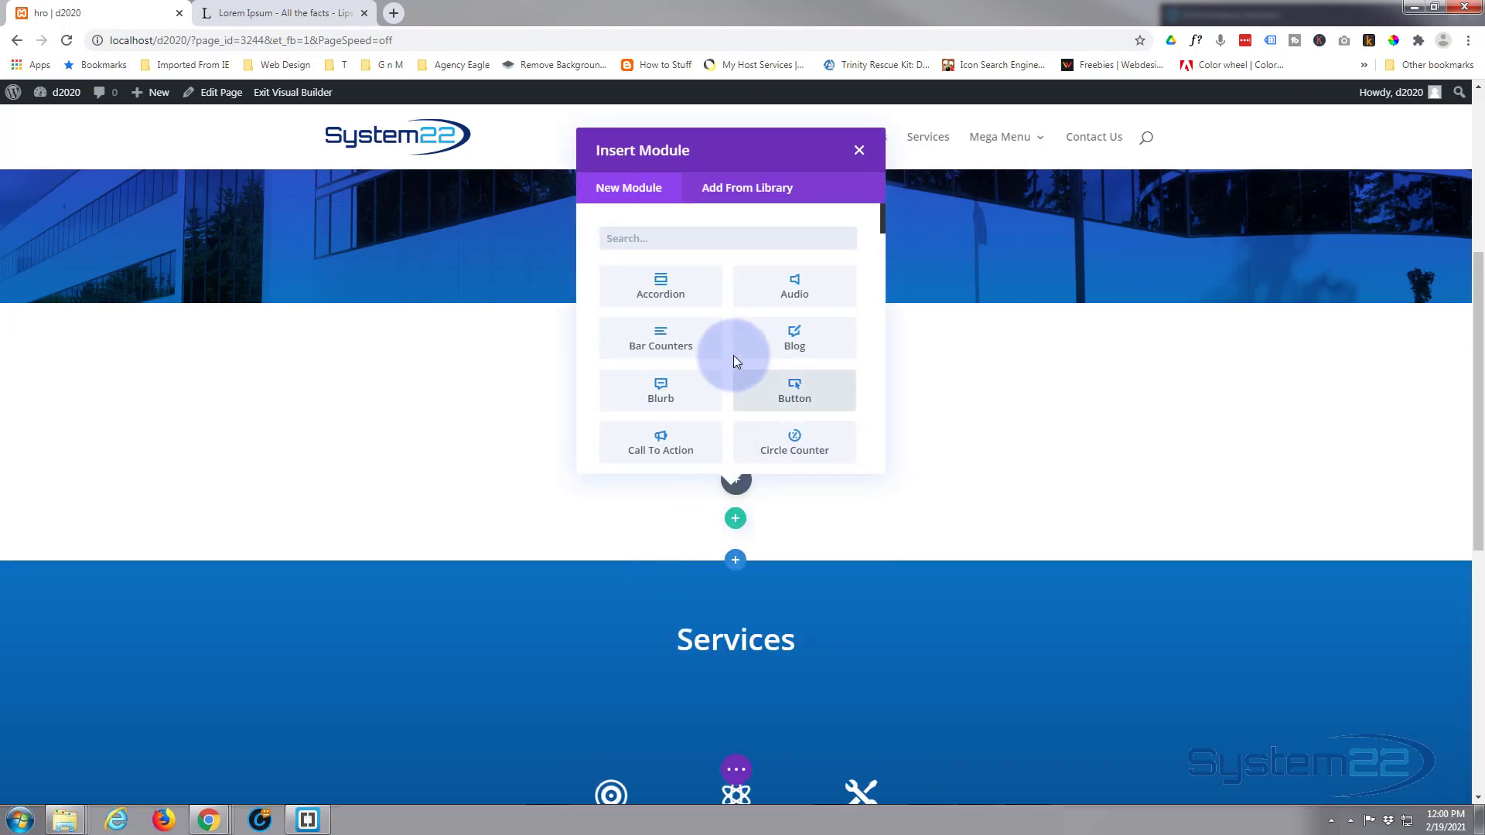
{"action": "scroll", "coordinate": [781, 333], "scroll_direction": "down", "scroll_amount": 20}
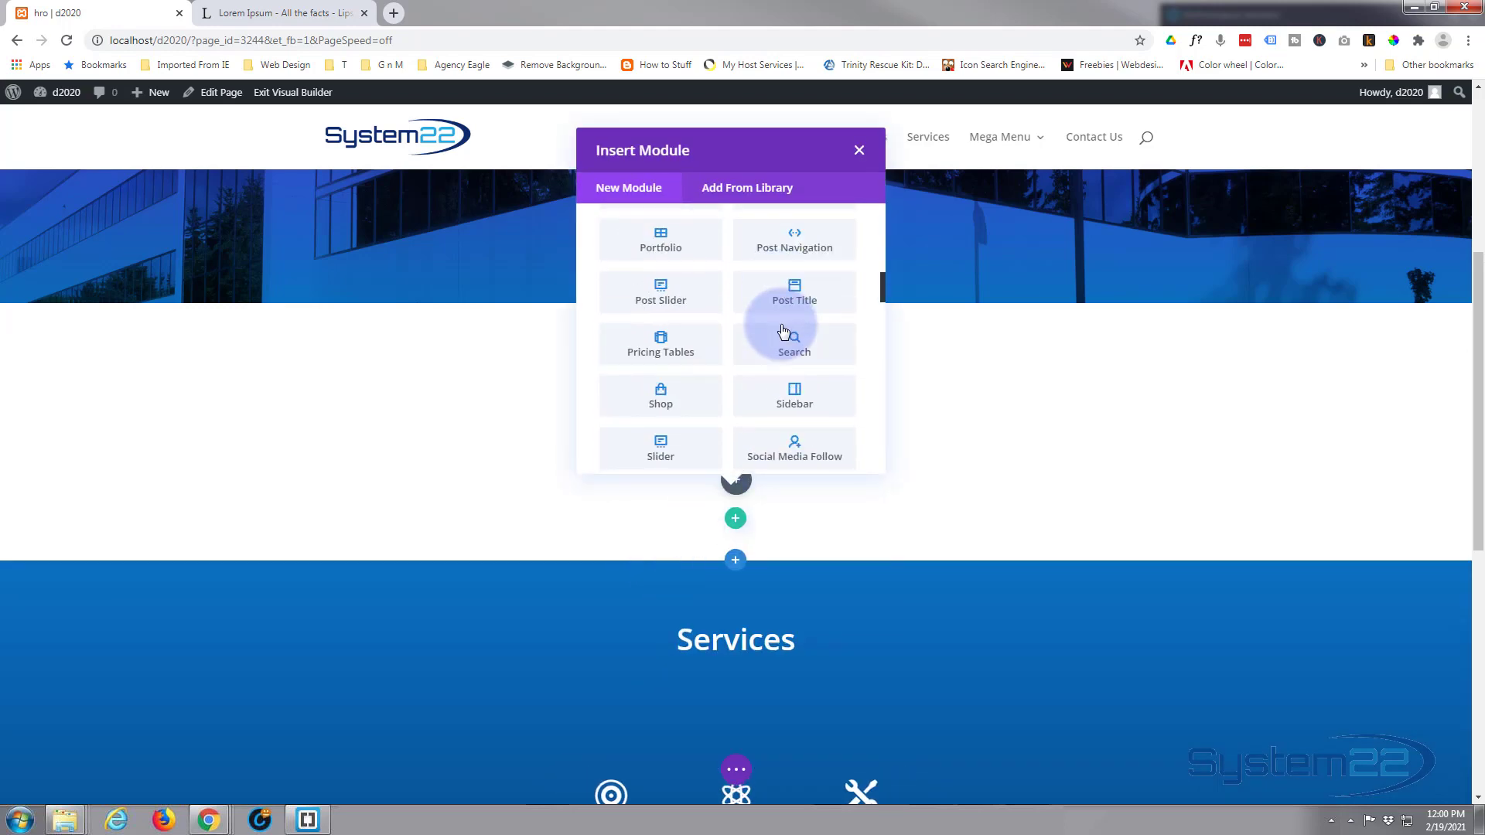
{"action": "scroll", "coordinate": [782, 330], "scroll_direction": "down", "scroll_amount": 10}
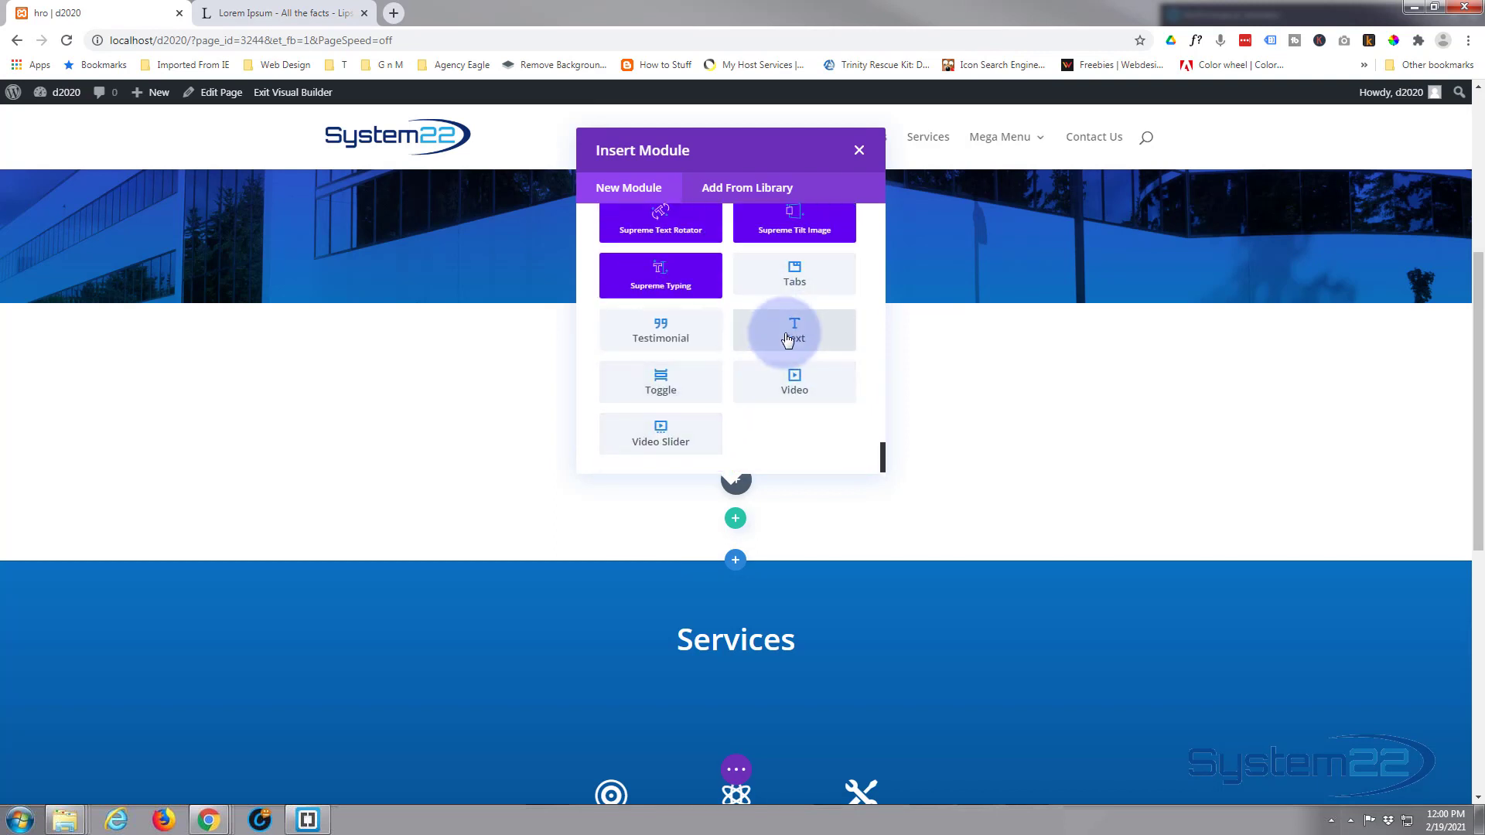
{"action": "left_click", "coordinate": [785, 336]}
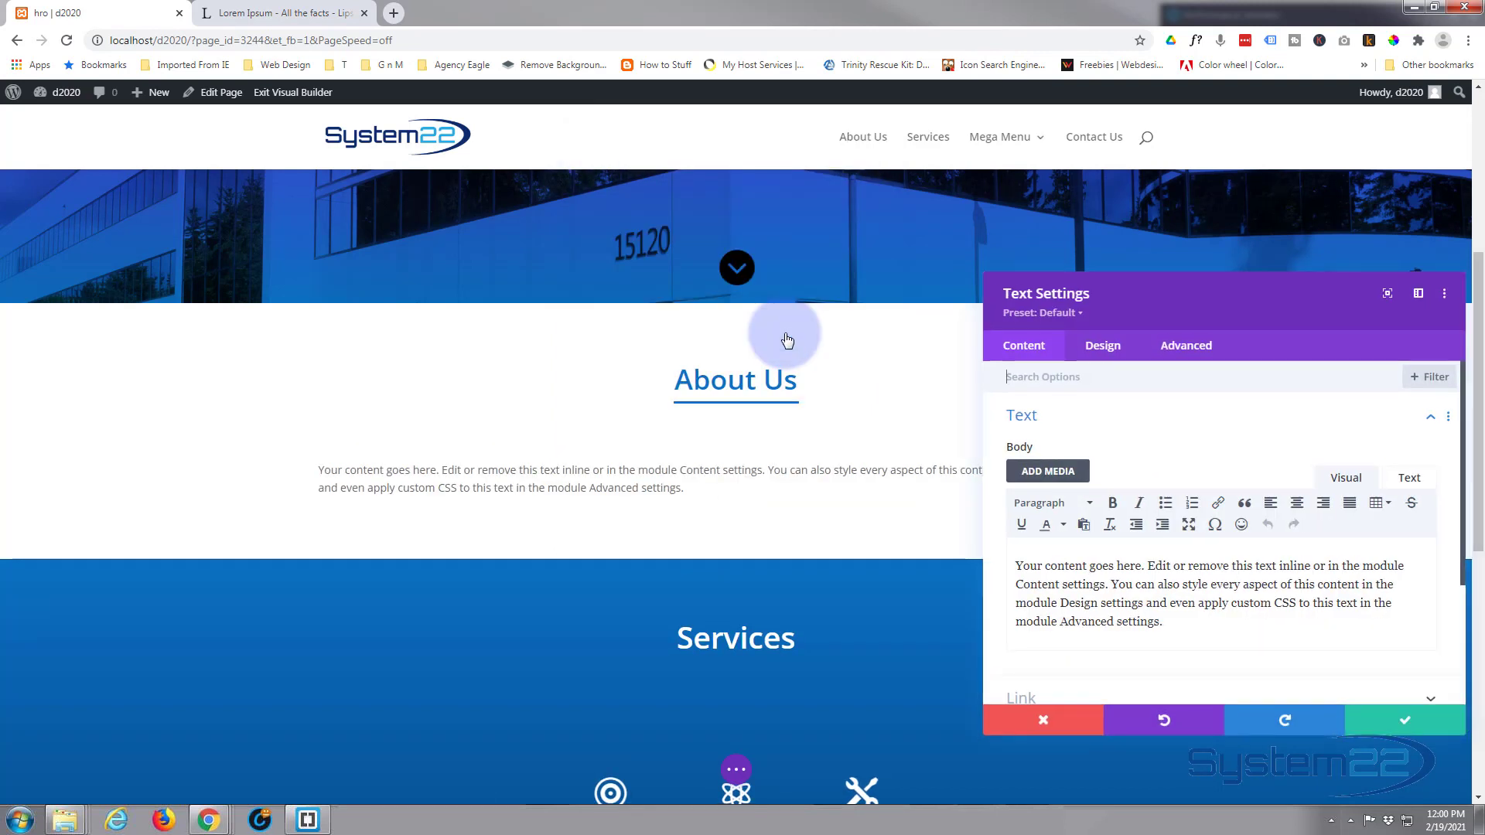
Copy the first Lorem Ipsum paragraph from lipsum.com and return to the hro | d2020 editing tab.
{"action": "left_click", "coordinate": [267, 14]}
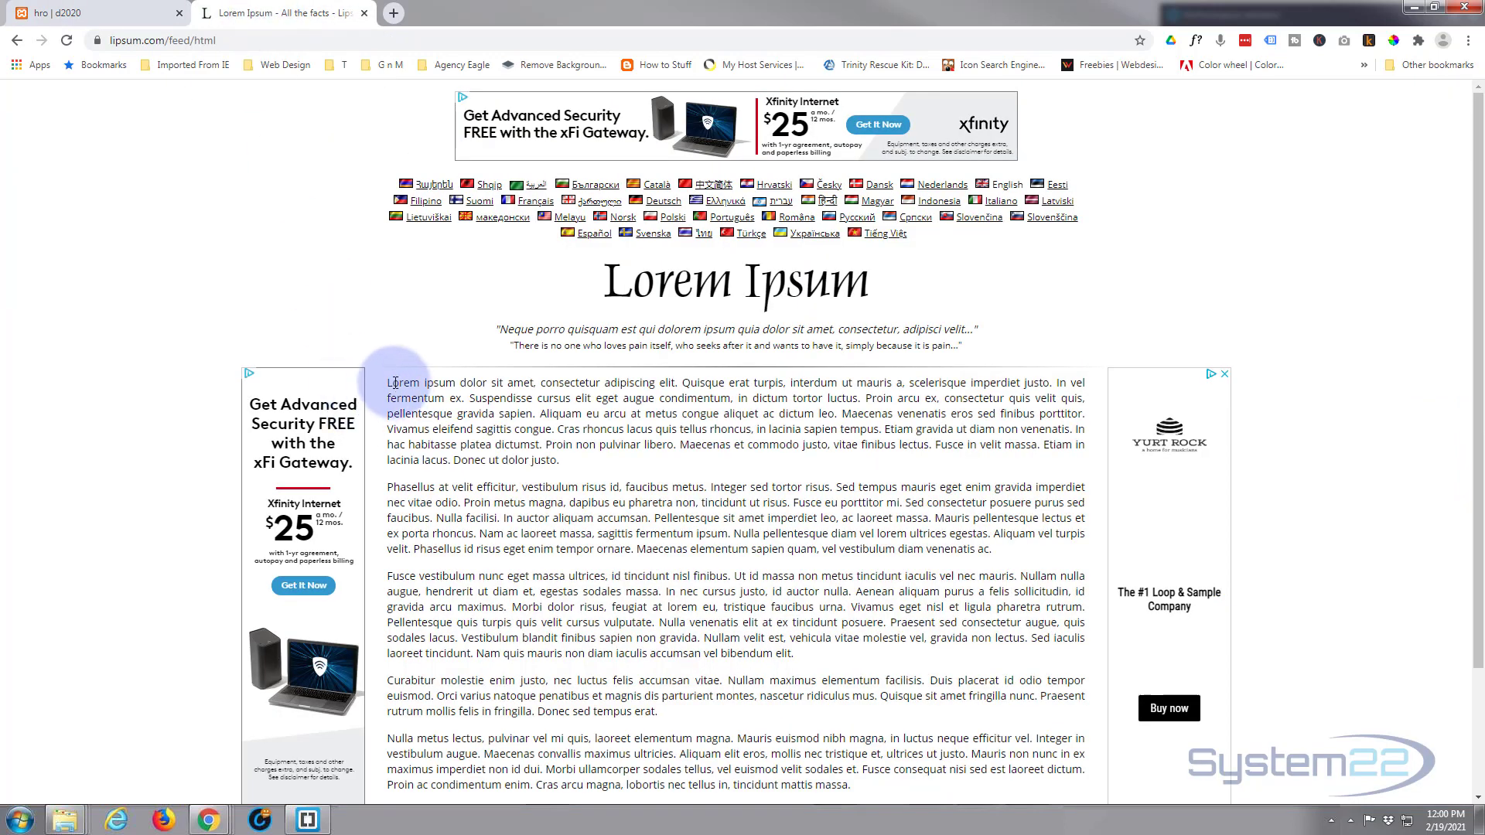
{"action": "left_click_drag", "start_coordinate": [389, 382], "coordinate": [576, 464]}
{"action": "key", "text": "ctrl+c"}
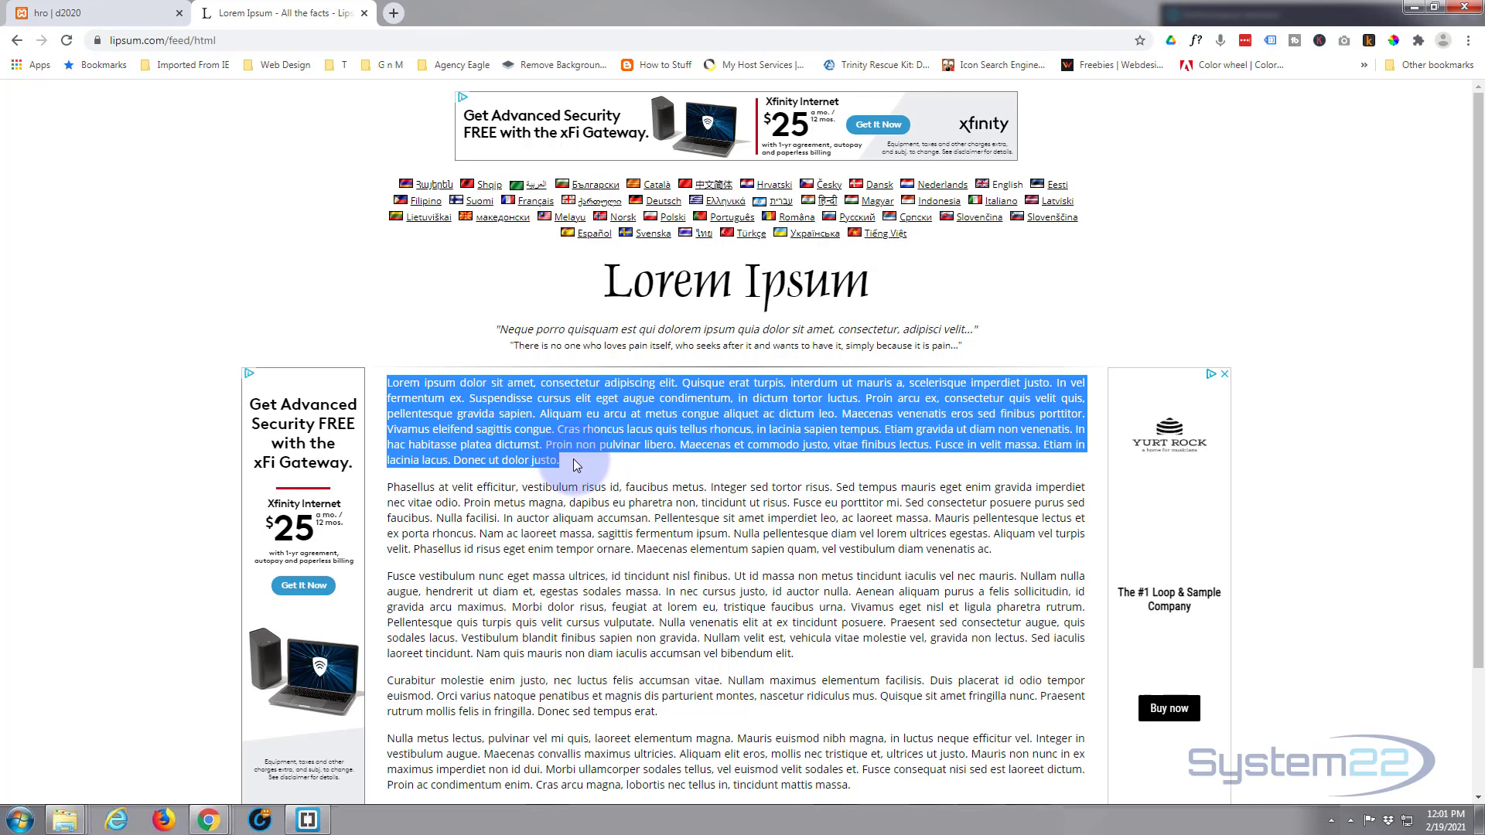
{"action": "left_click", "coordinate": [105, 16]}
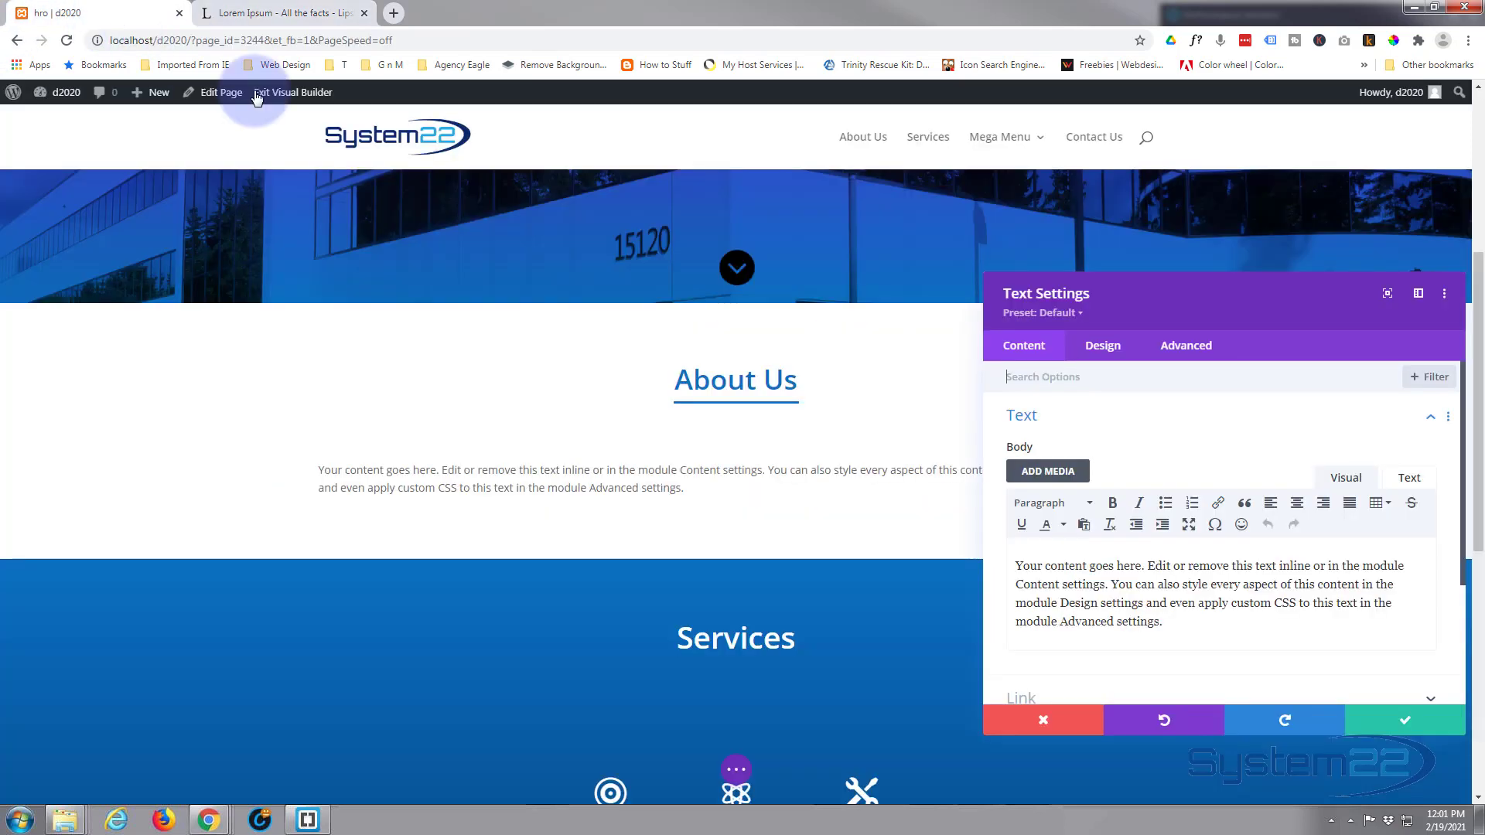
Replace the Text module's placeholder body text with the copied Lorem Ipsum paragraph.
{"action": "left_click_drag", "start_coordinate": [1166, 624], "coordinate": [1005, 545]}
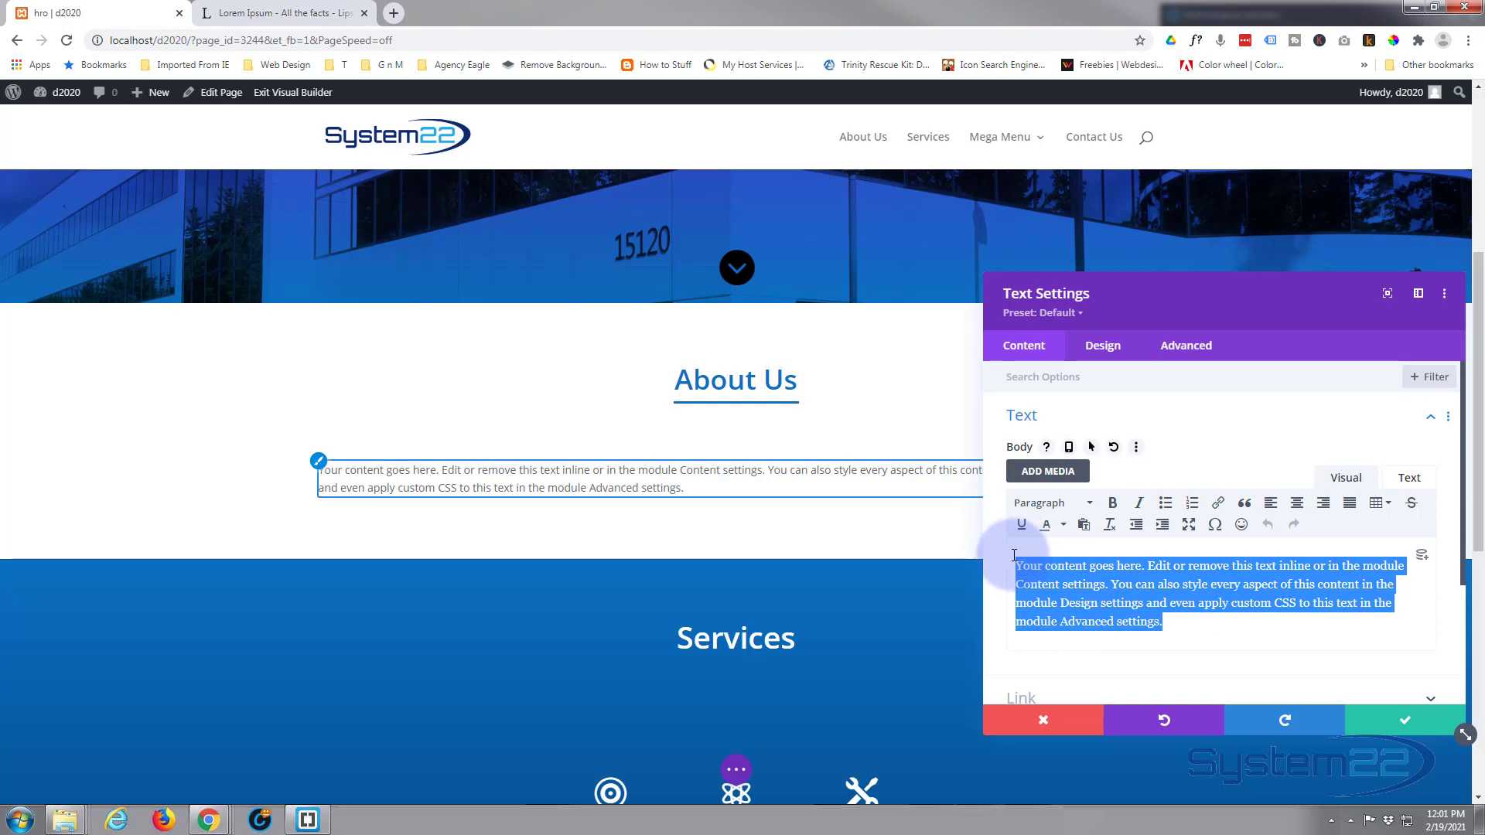
{"action": "key", "text": "ctrl+v"}
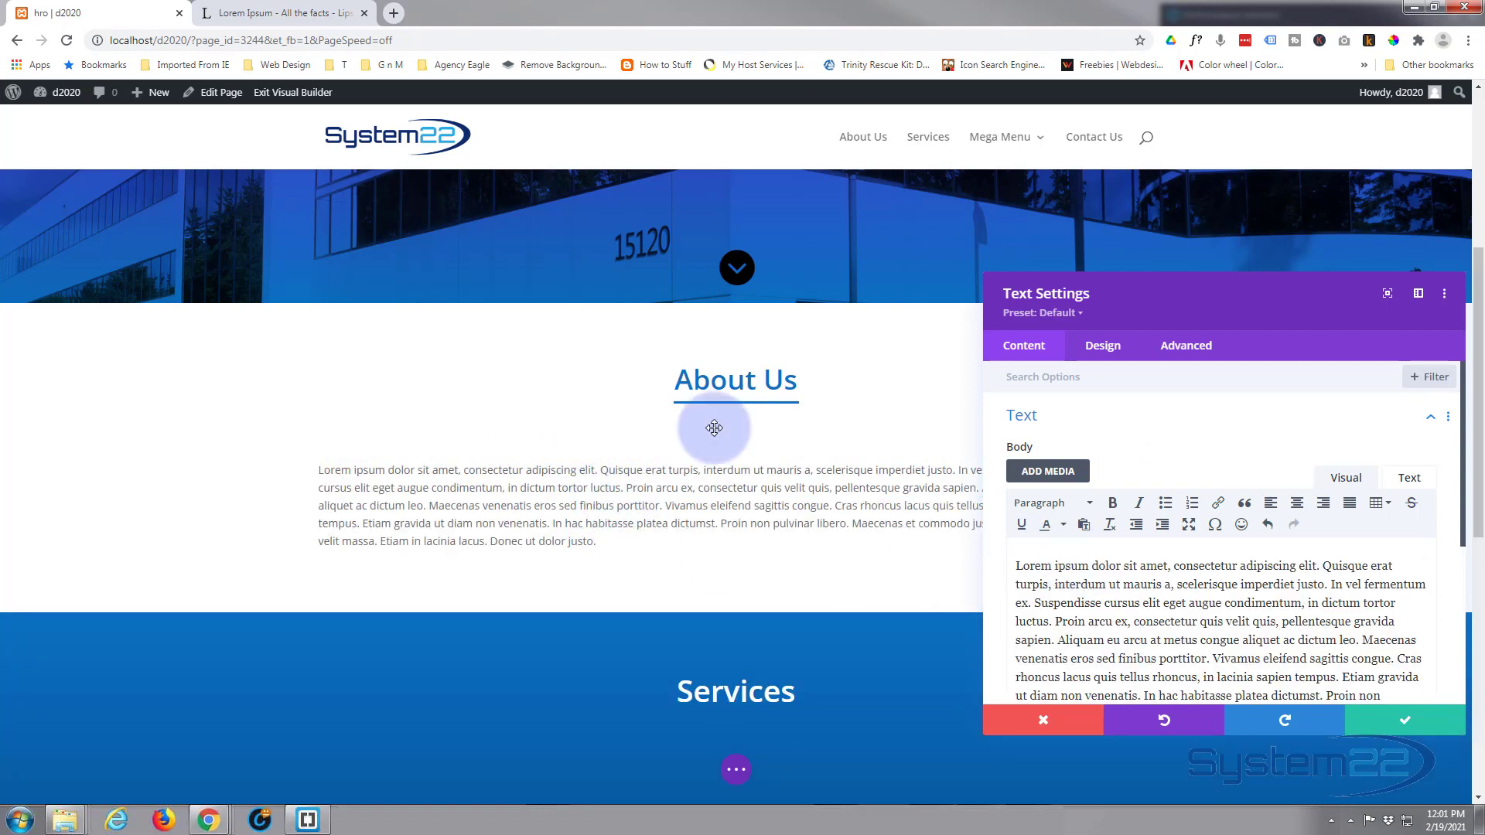
{"action": "scroll", "coordinate": [1099, 569], "scroll_direction": "down", "scroll_amount": 3}
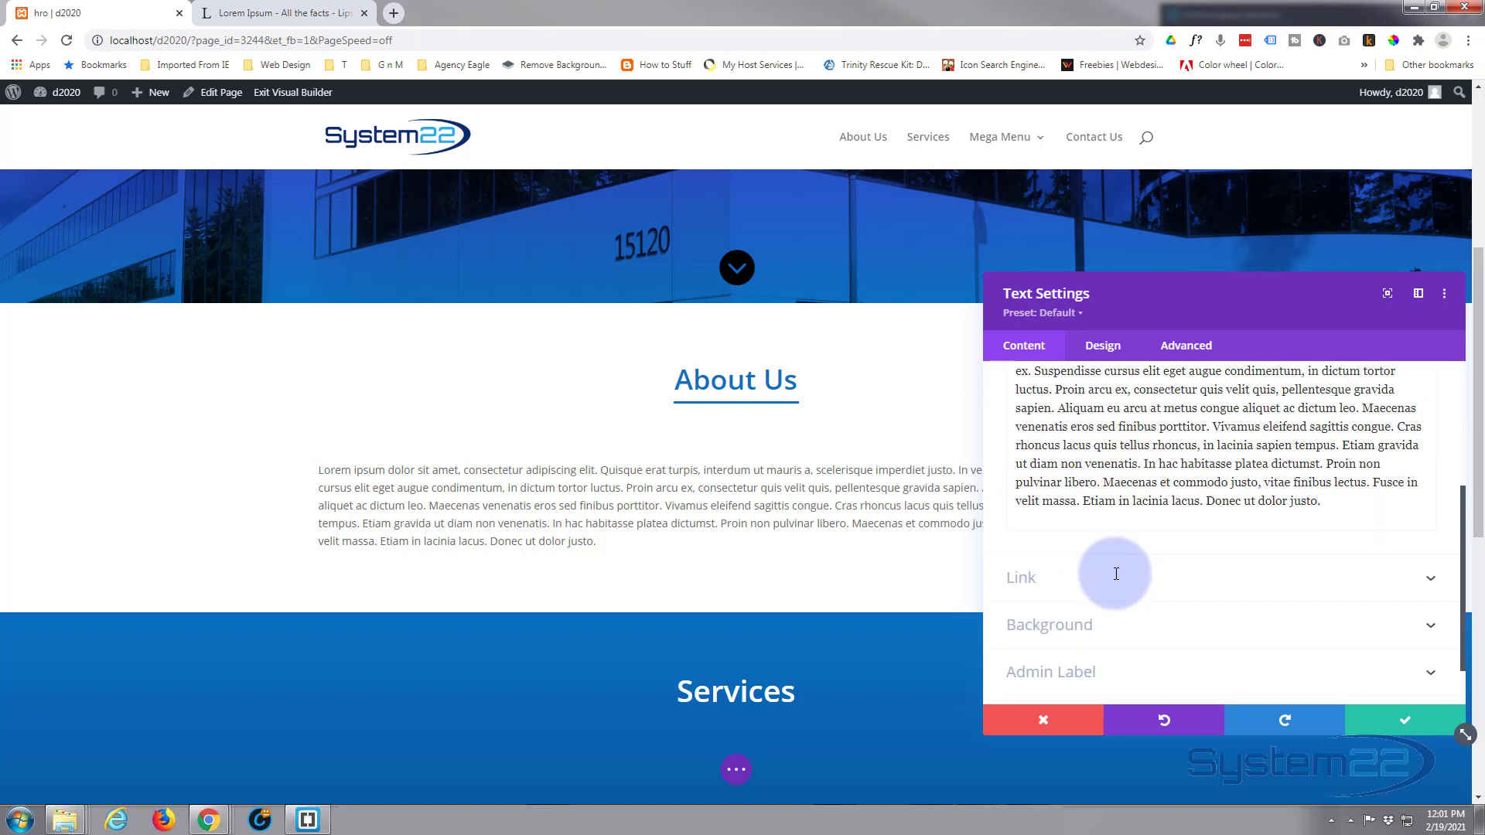
{"action": "scroll", "coordinate": [1117, 580], "scroll_direction": "down", "scroll_amount": 1}
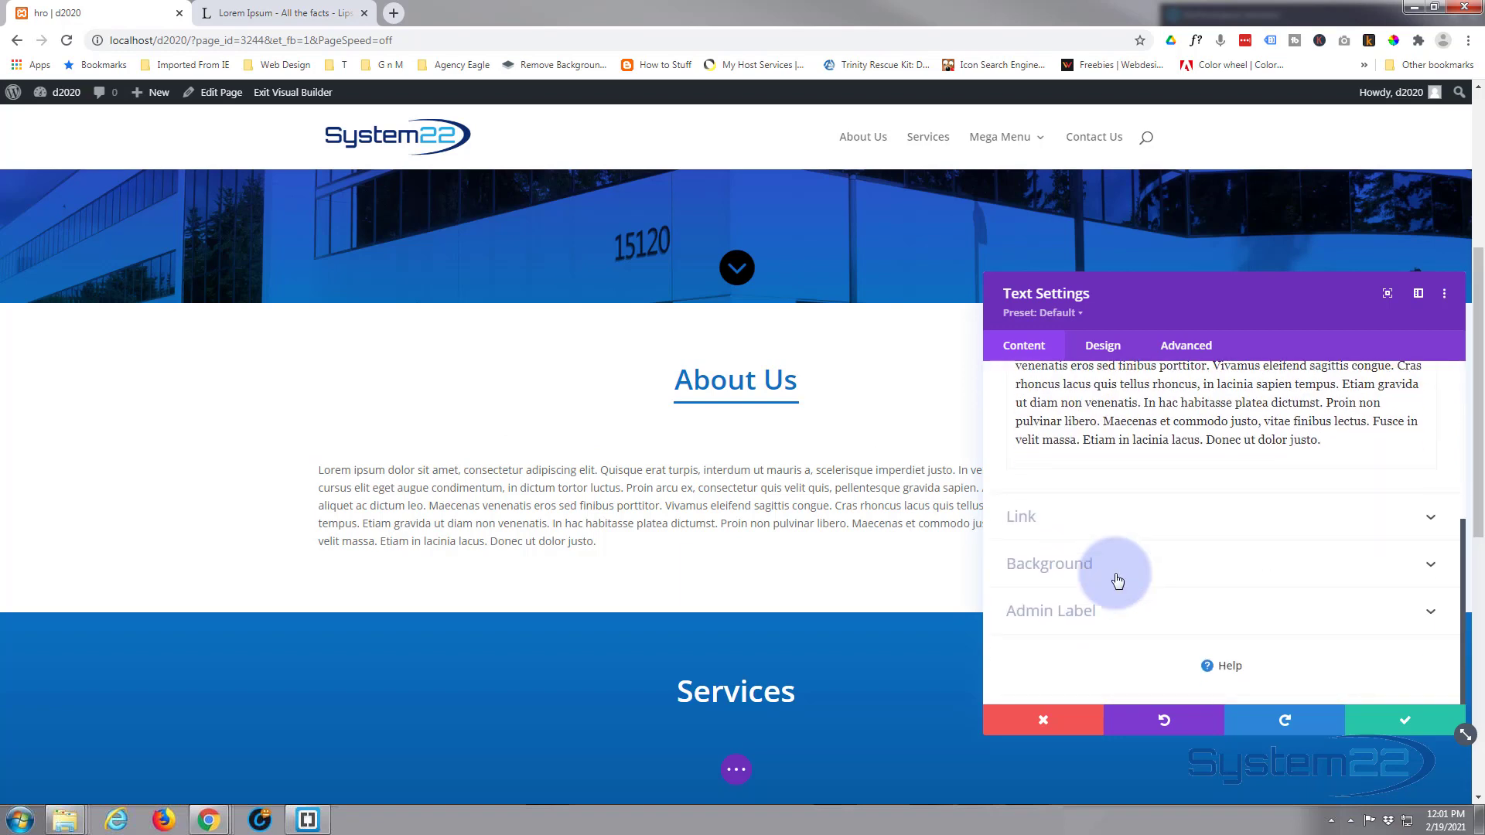
{"action": "scroll", "coordinate": [1119, 576], "scroll_direction": "up", "scroll_amount": 5}
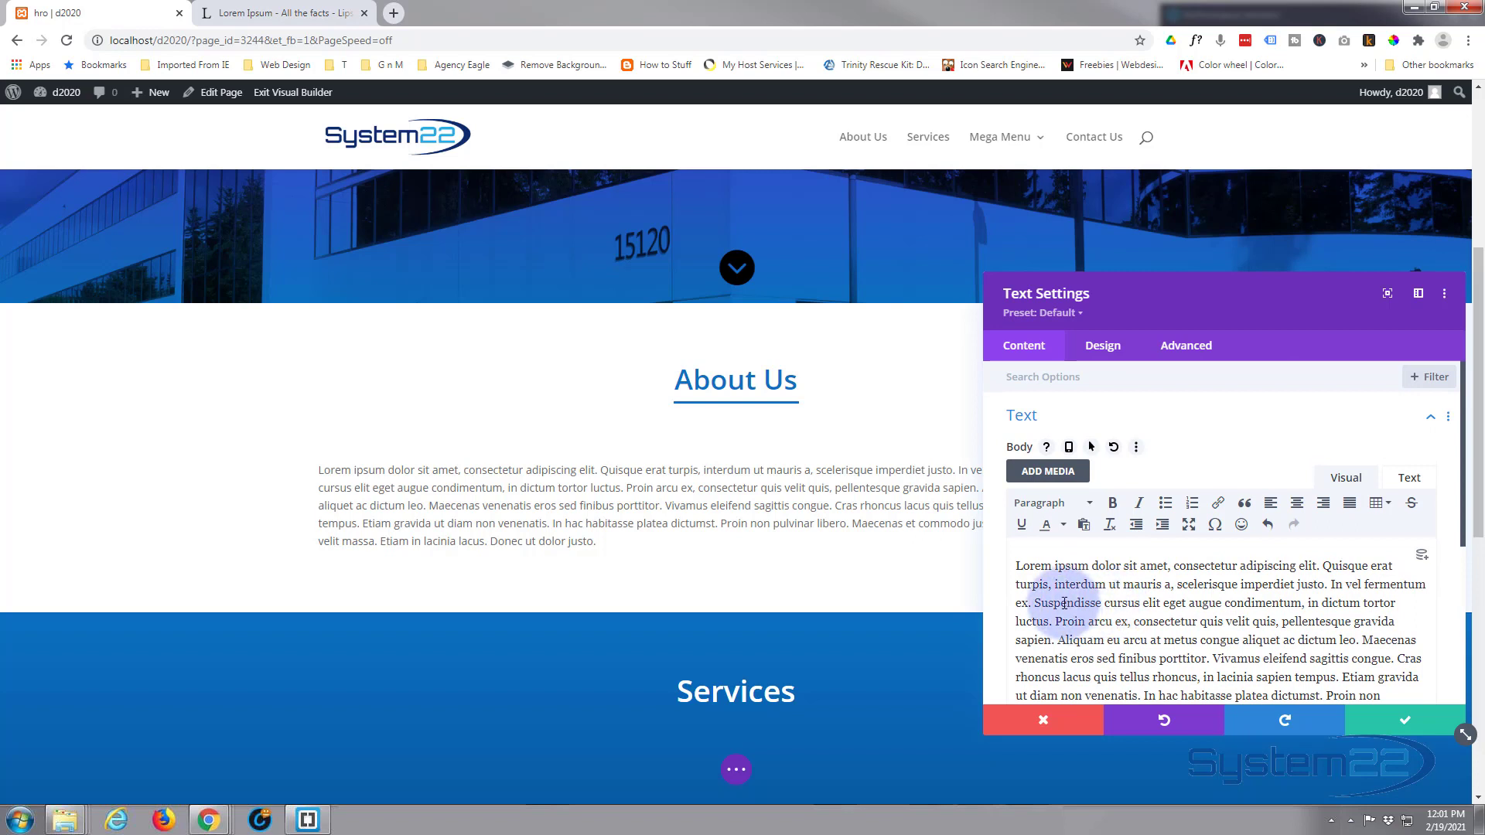
Make the opening words 'Lorem ipsum dolor sit amet' bold.
{"action": "left_click", "coordinate": [1063, 525]}
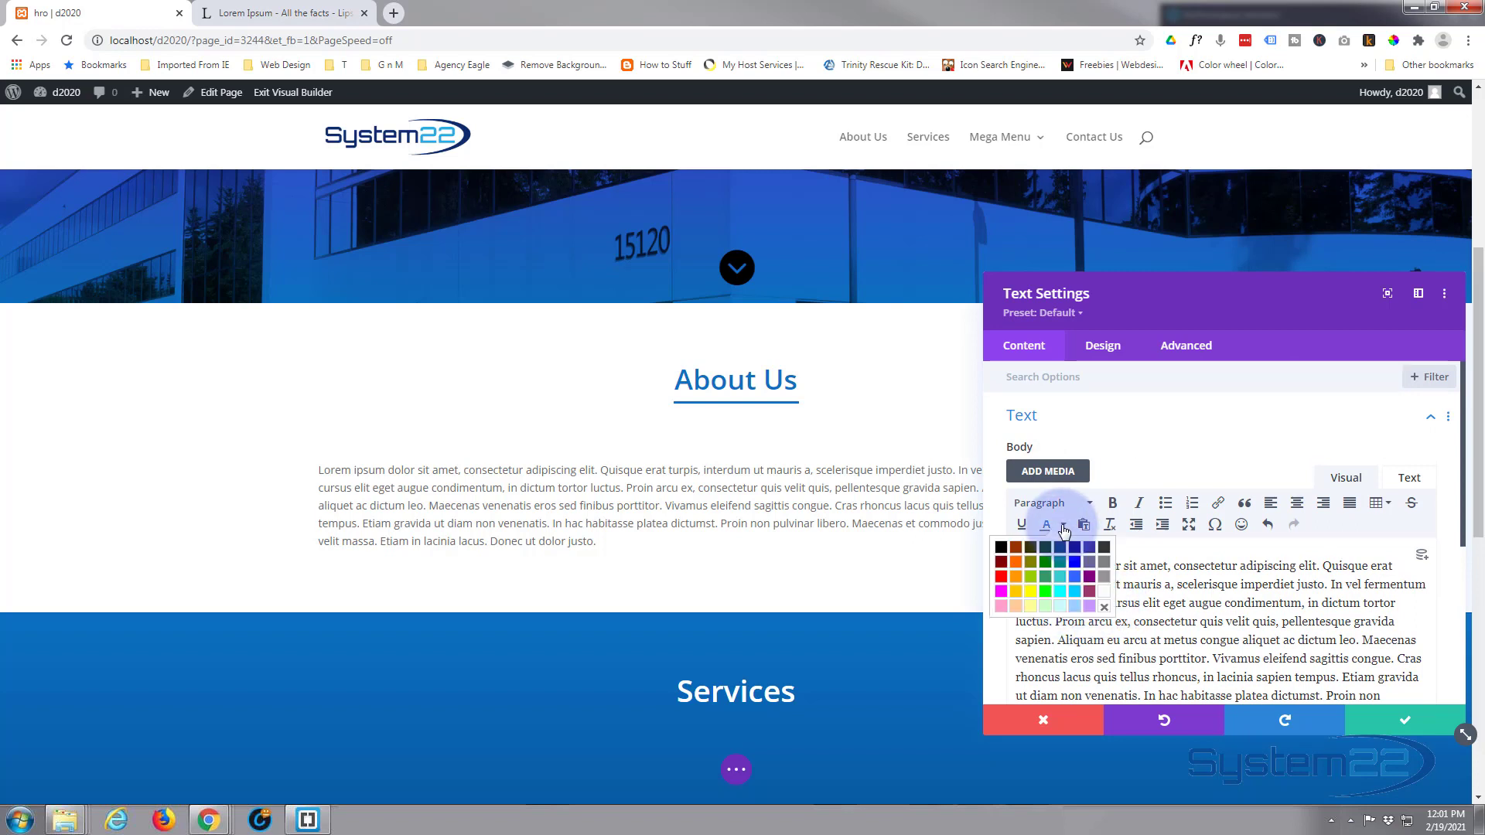
{"action": "left_click", "coordinate": [1064, 526]}
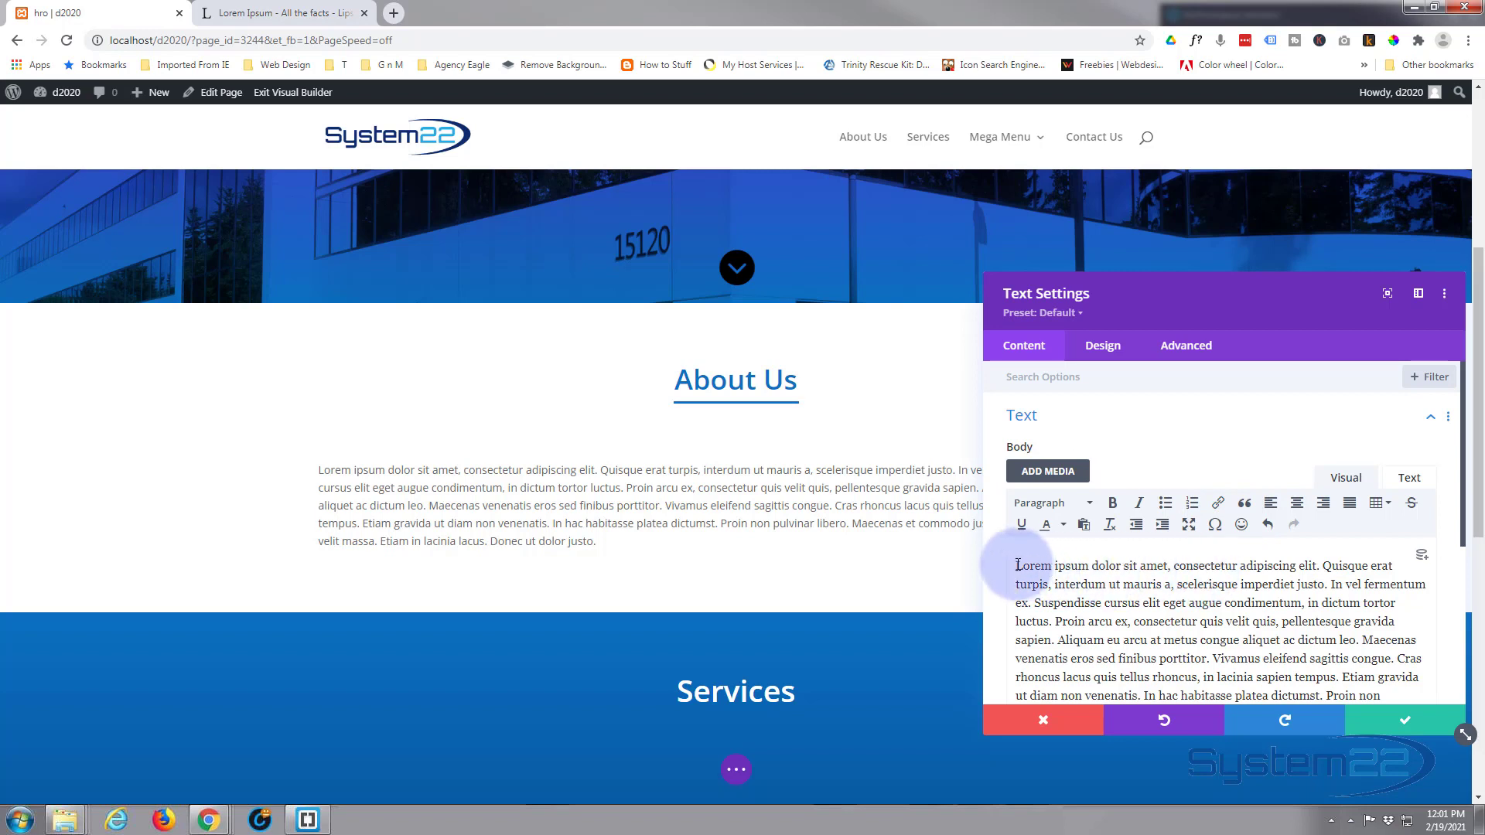
{"action": "left_click_drag", "start_coordinate": [1016, 567], "coordinate": [1167, 570]}
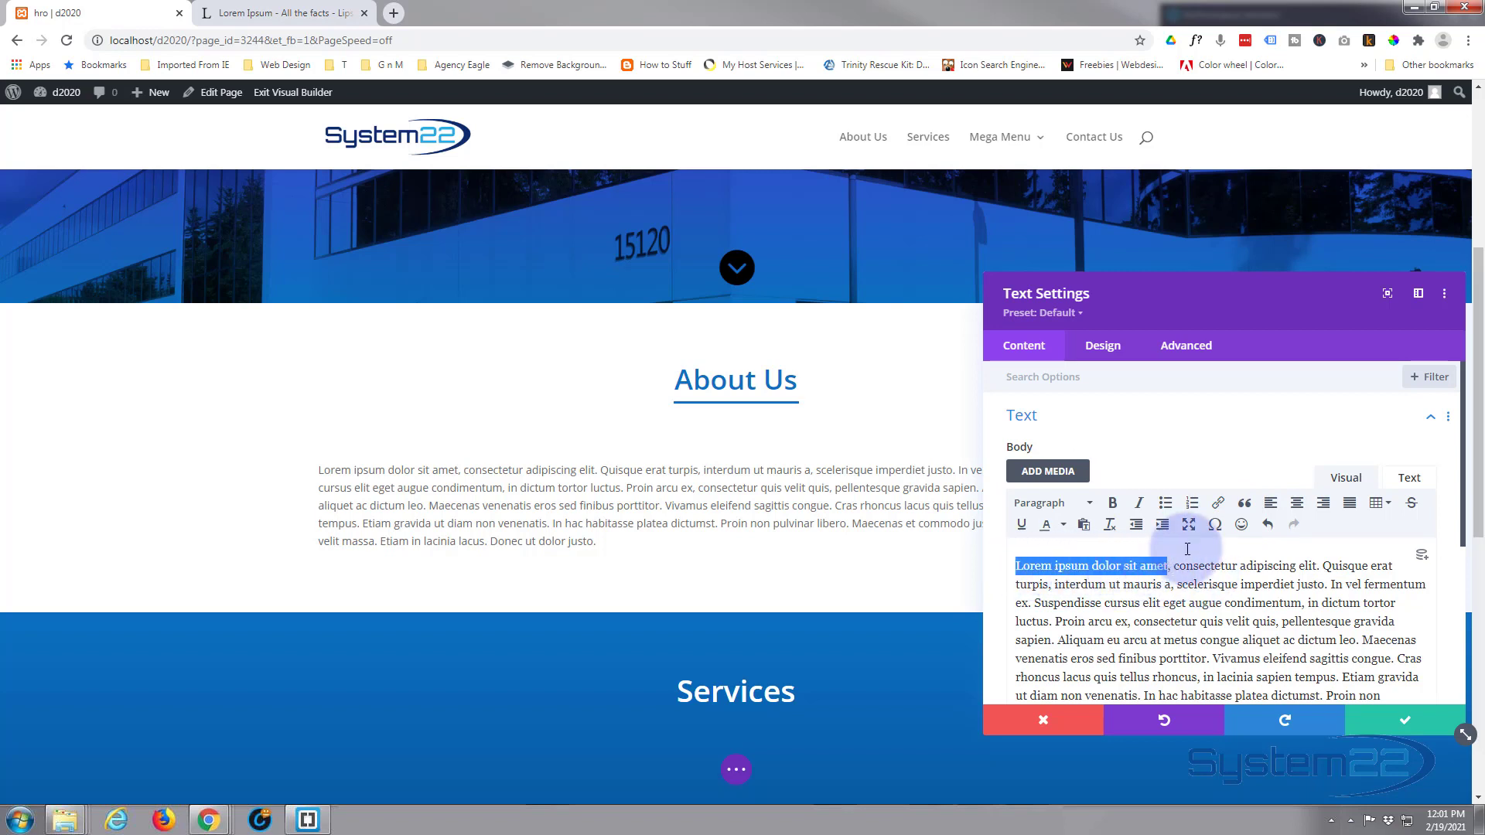
{"action": "left_click", "coordinate": [1112, 505]}
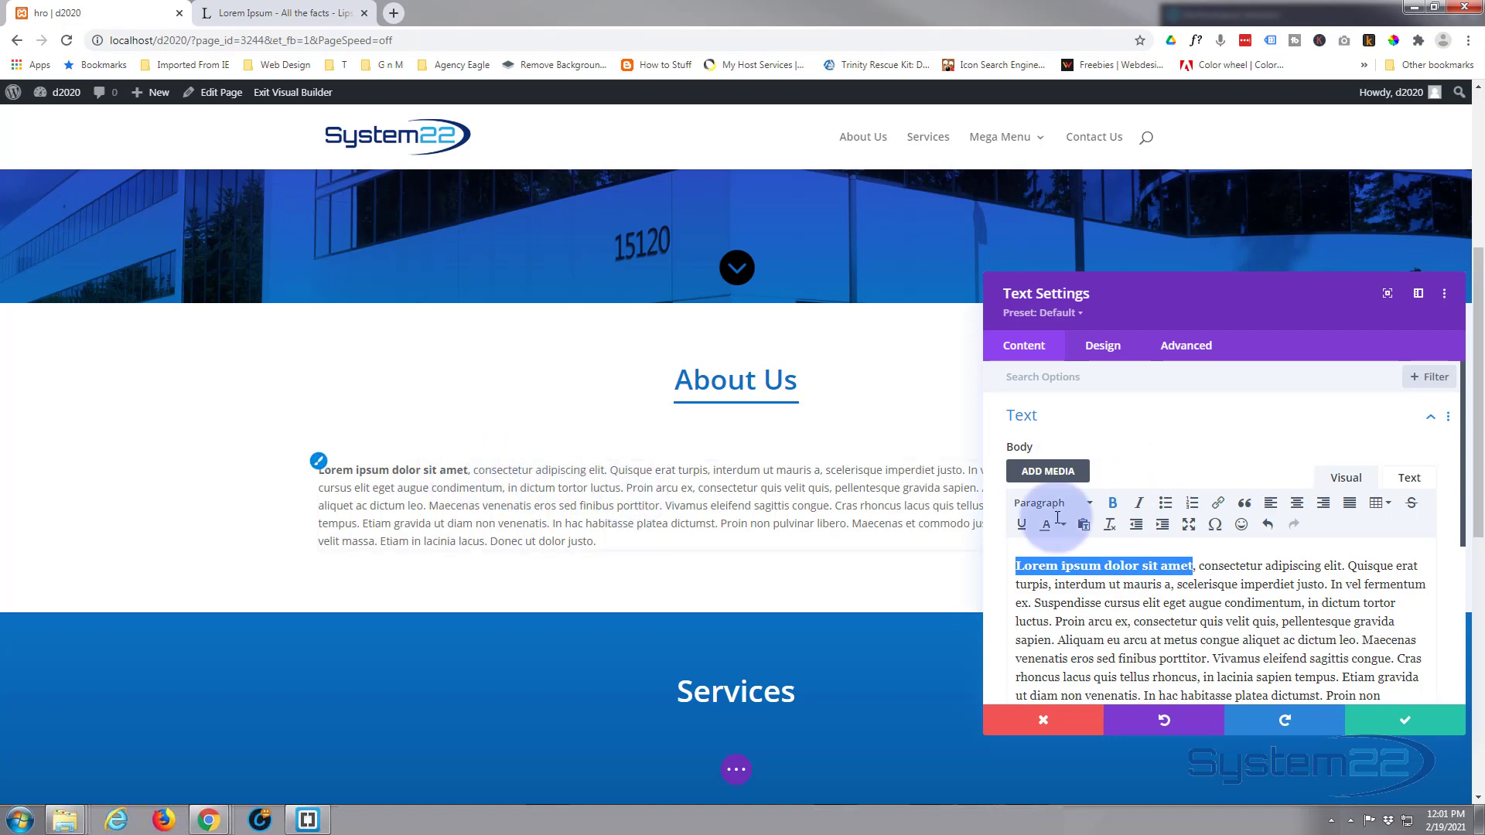
In the Text module's design settings, keep the Text Font on Default.
{"action": "left_click", "coordinate": [1106, 348]}
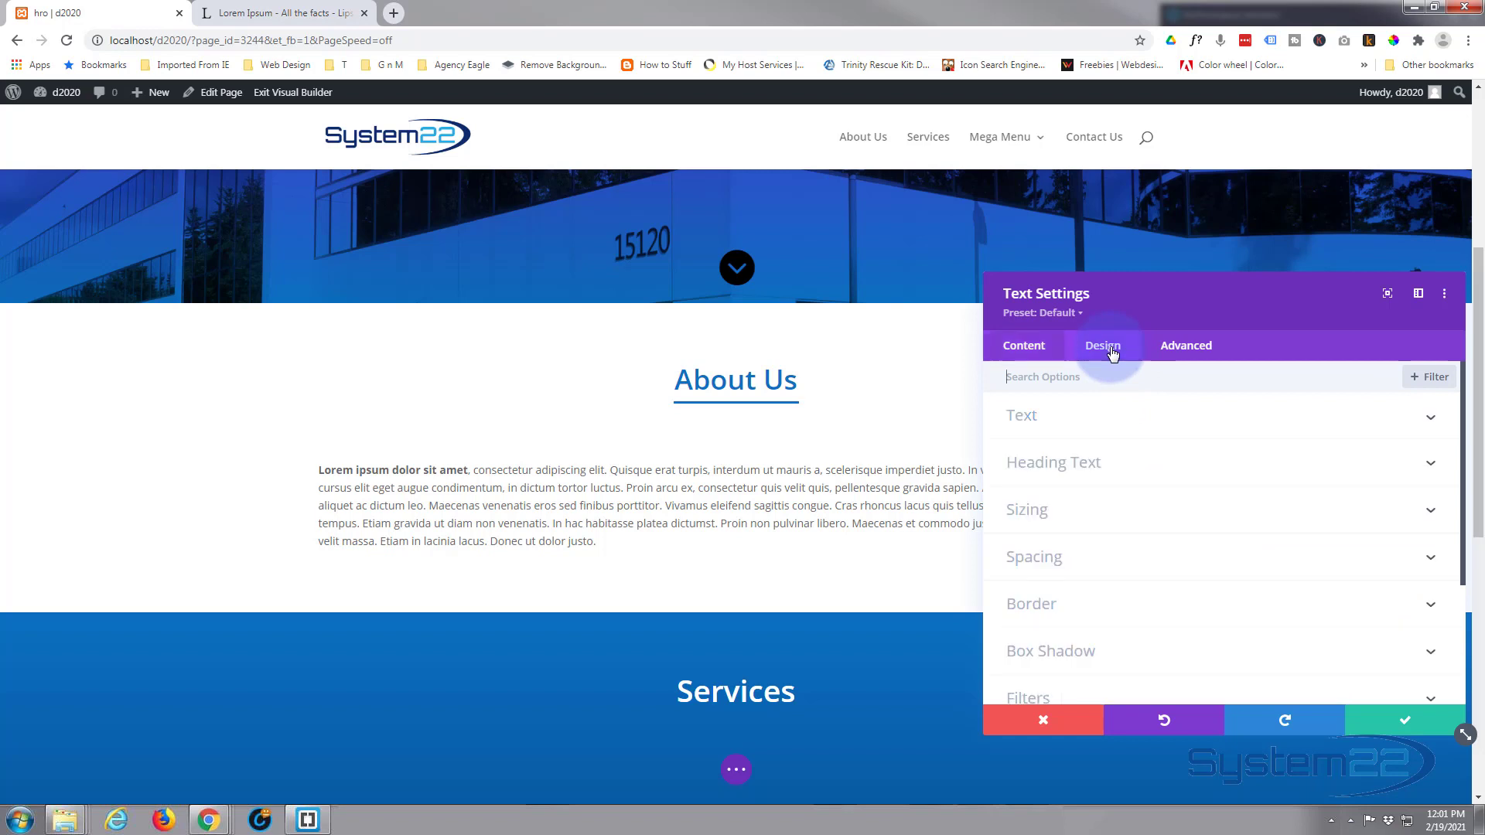
{"action": "left_click", "coordinate": [1181, 422]}
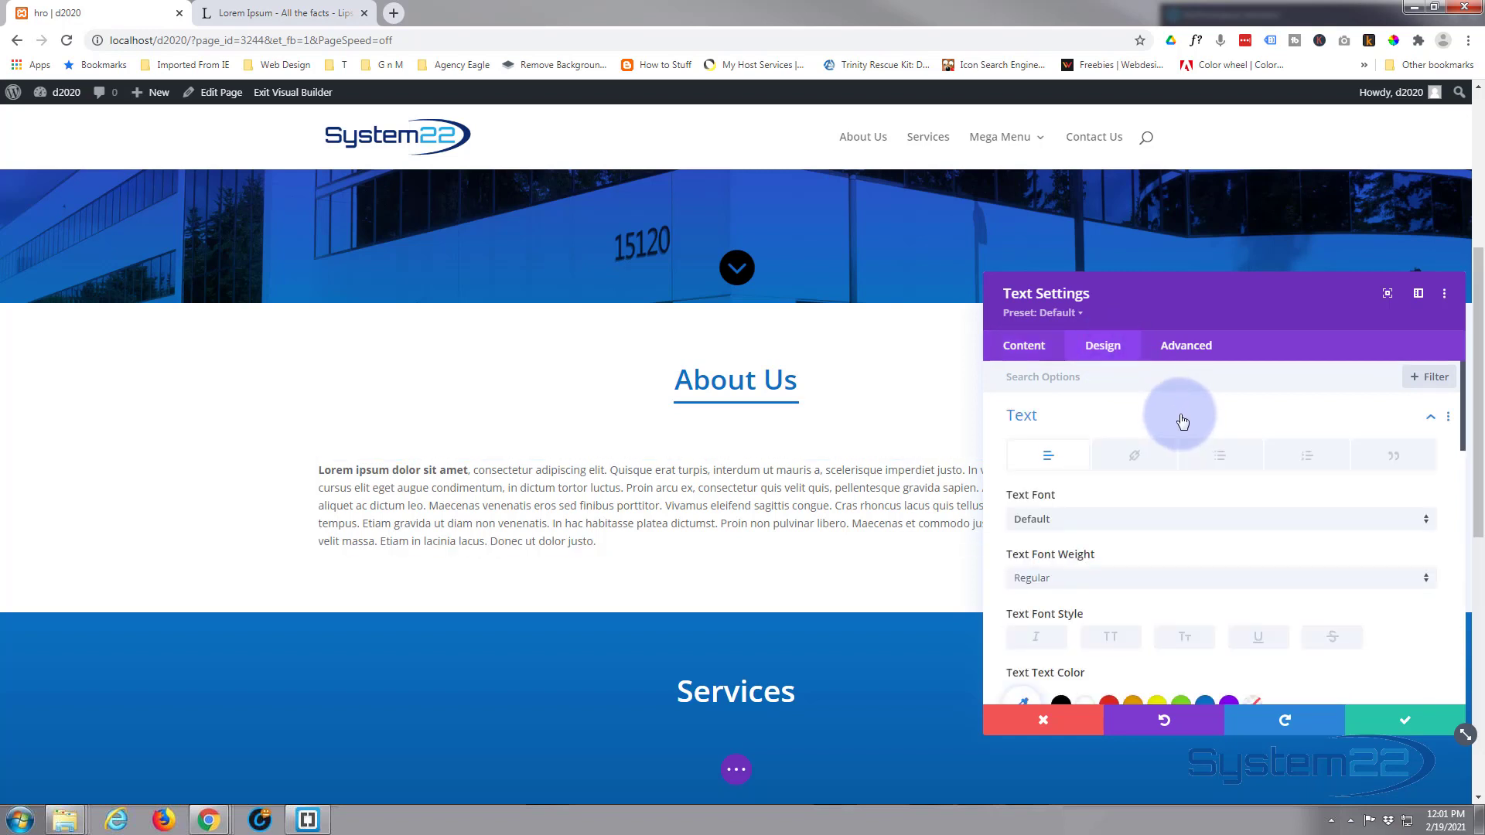
{"action": "scroll", "coordinate": [1182, 422], "scroll_direction": "down", "scroll_amount": 2}
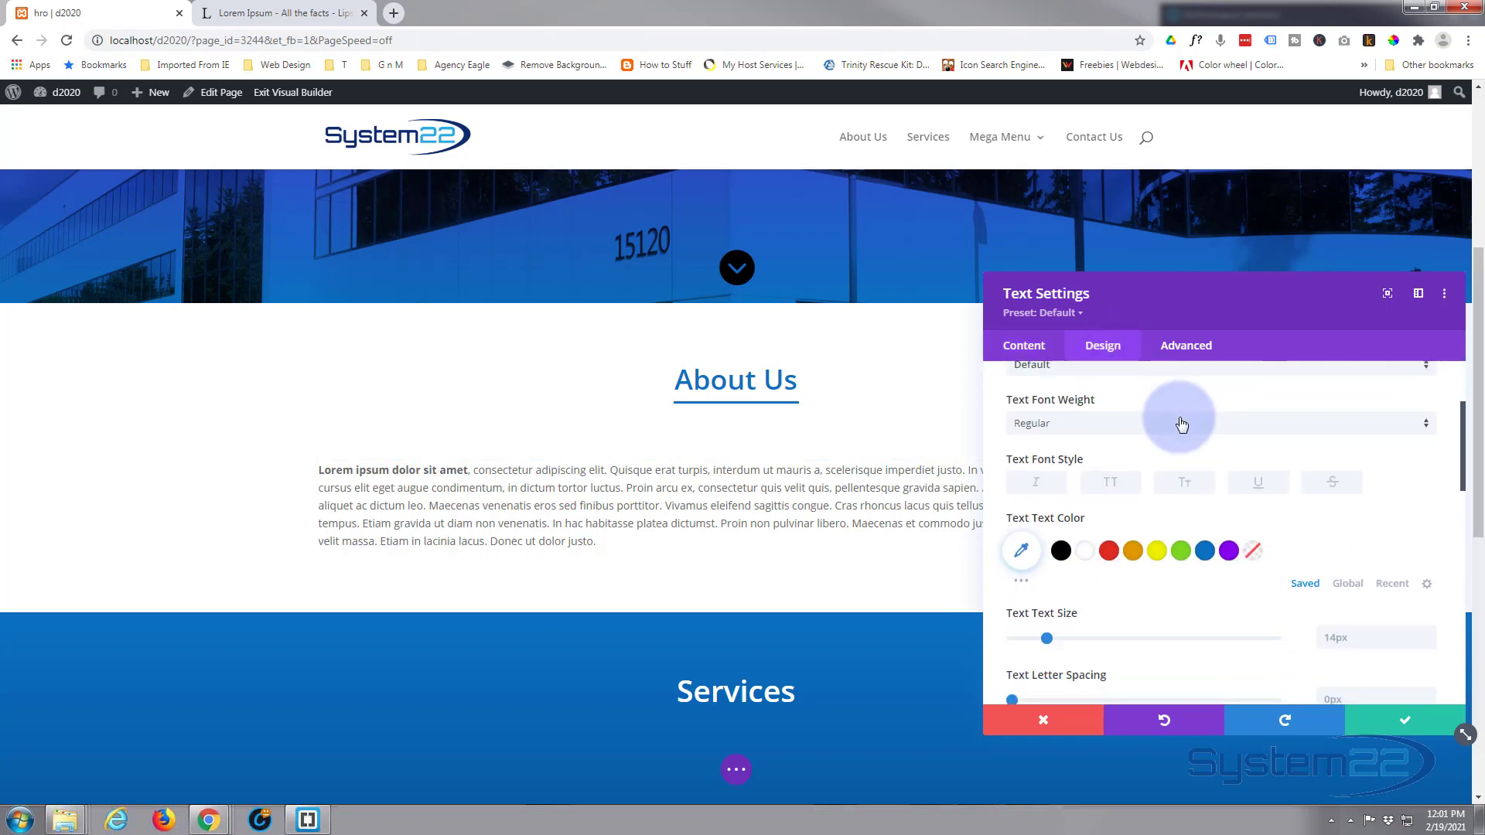
{"action": "scroll", "coordinate": [1181, 424], "scroll_direction": "up", "scroll_amount": 1}
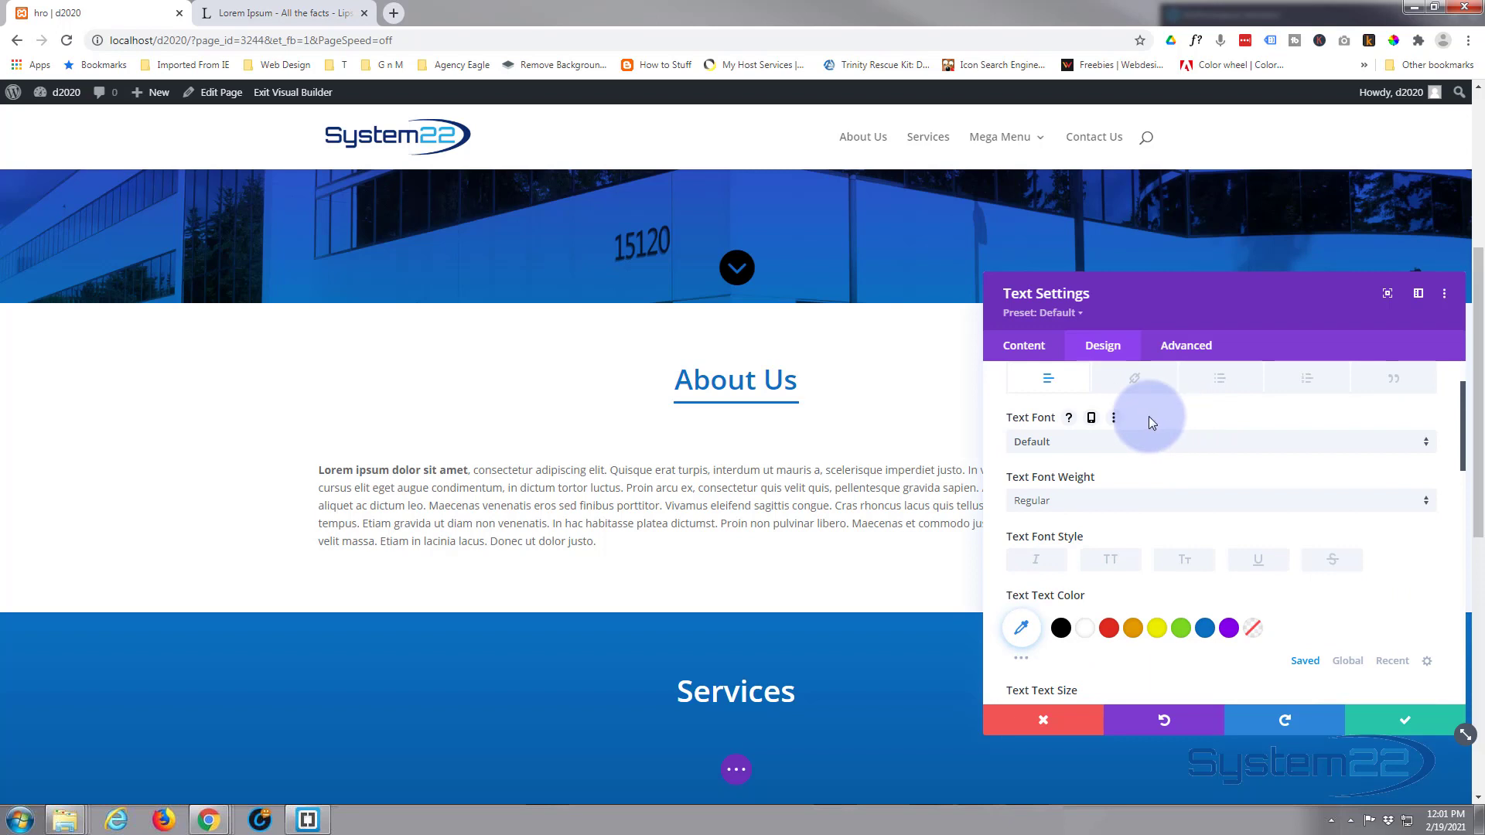
{"action": "left_click", "coordinate": [1124, 442]}
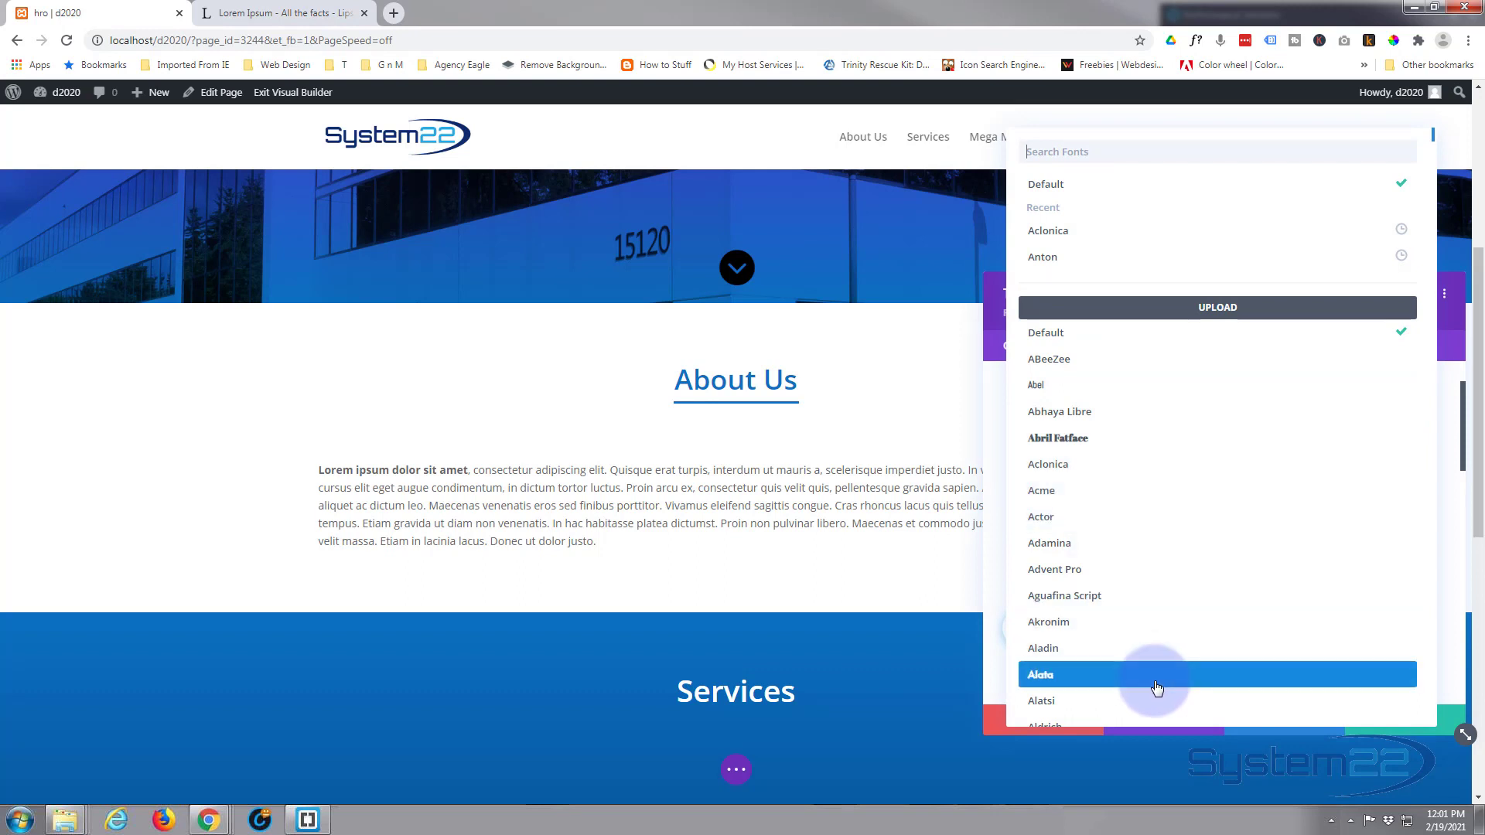
{"action": "scroll", "coordinate": [1153, 684], "scroll_direction": "down", "scroll_amount": 2}
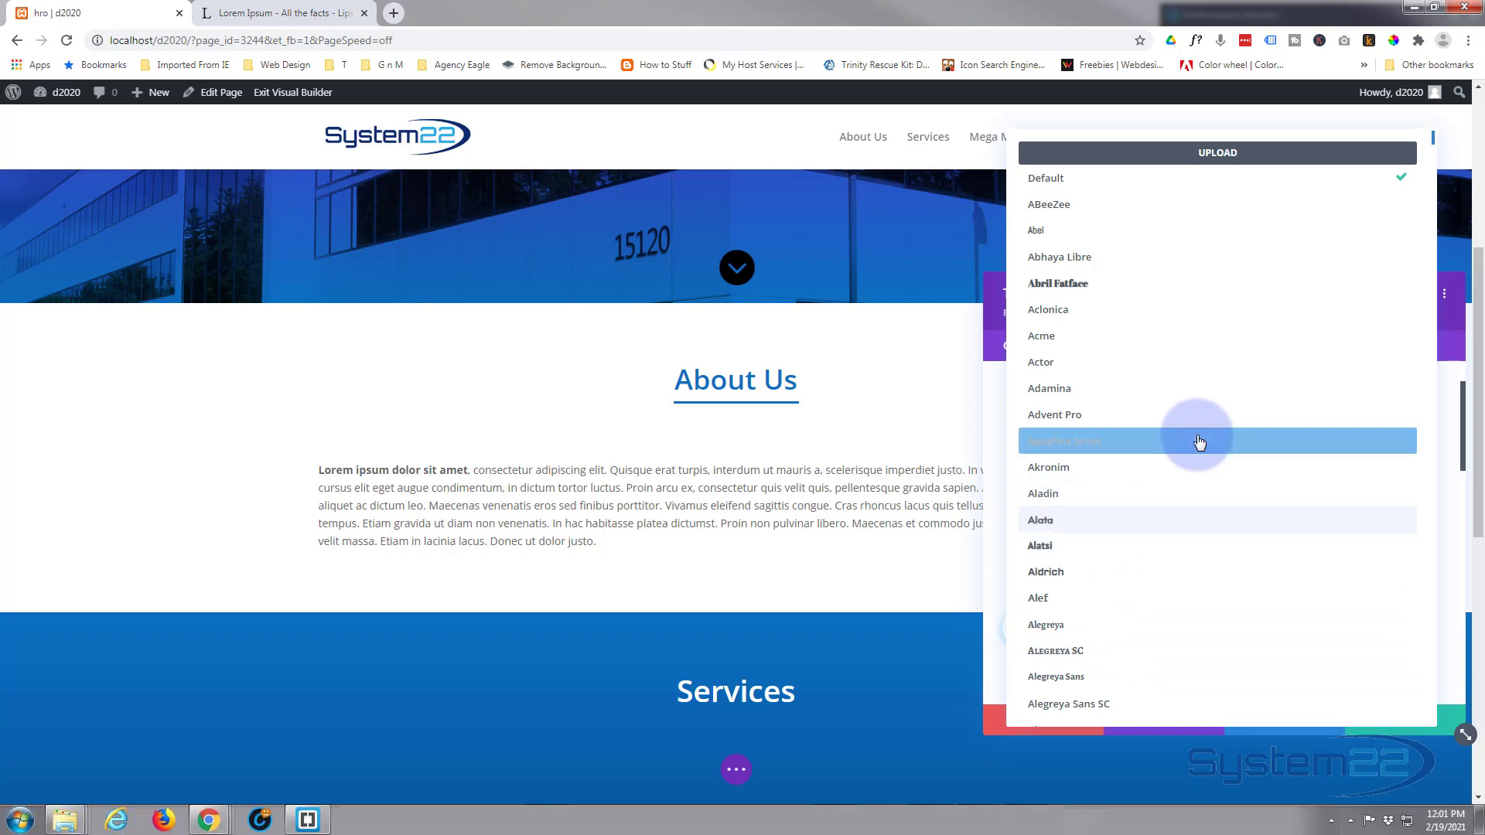
{"action": "scroll", "coordinate": [1197, 433], "scroll_direction": "up", "scroll_amount": 2}
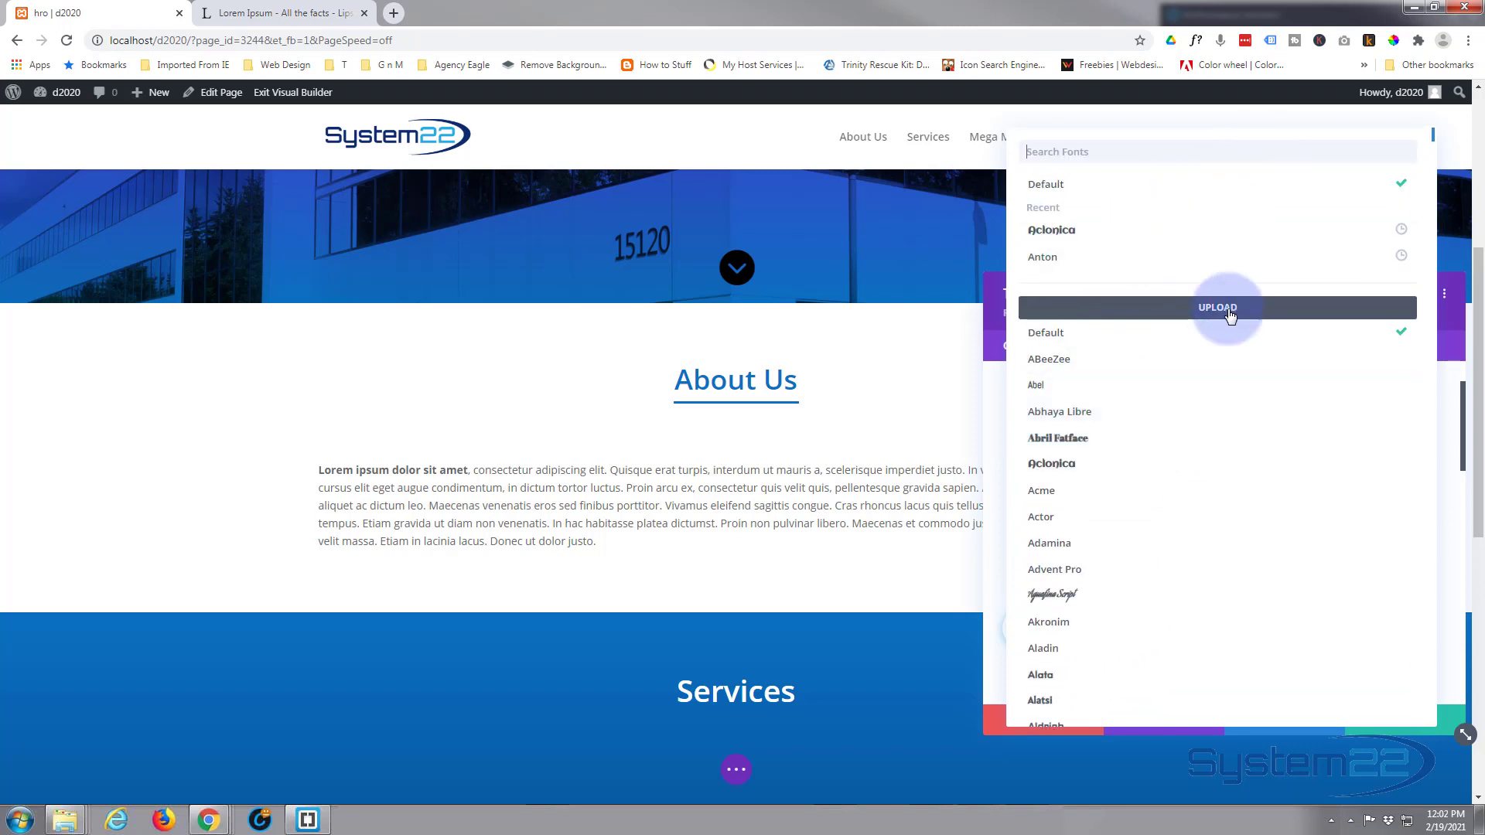
{"action": "left_click", "coordinate": [1197, 191]}
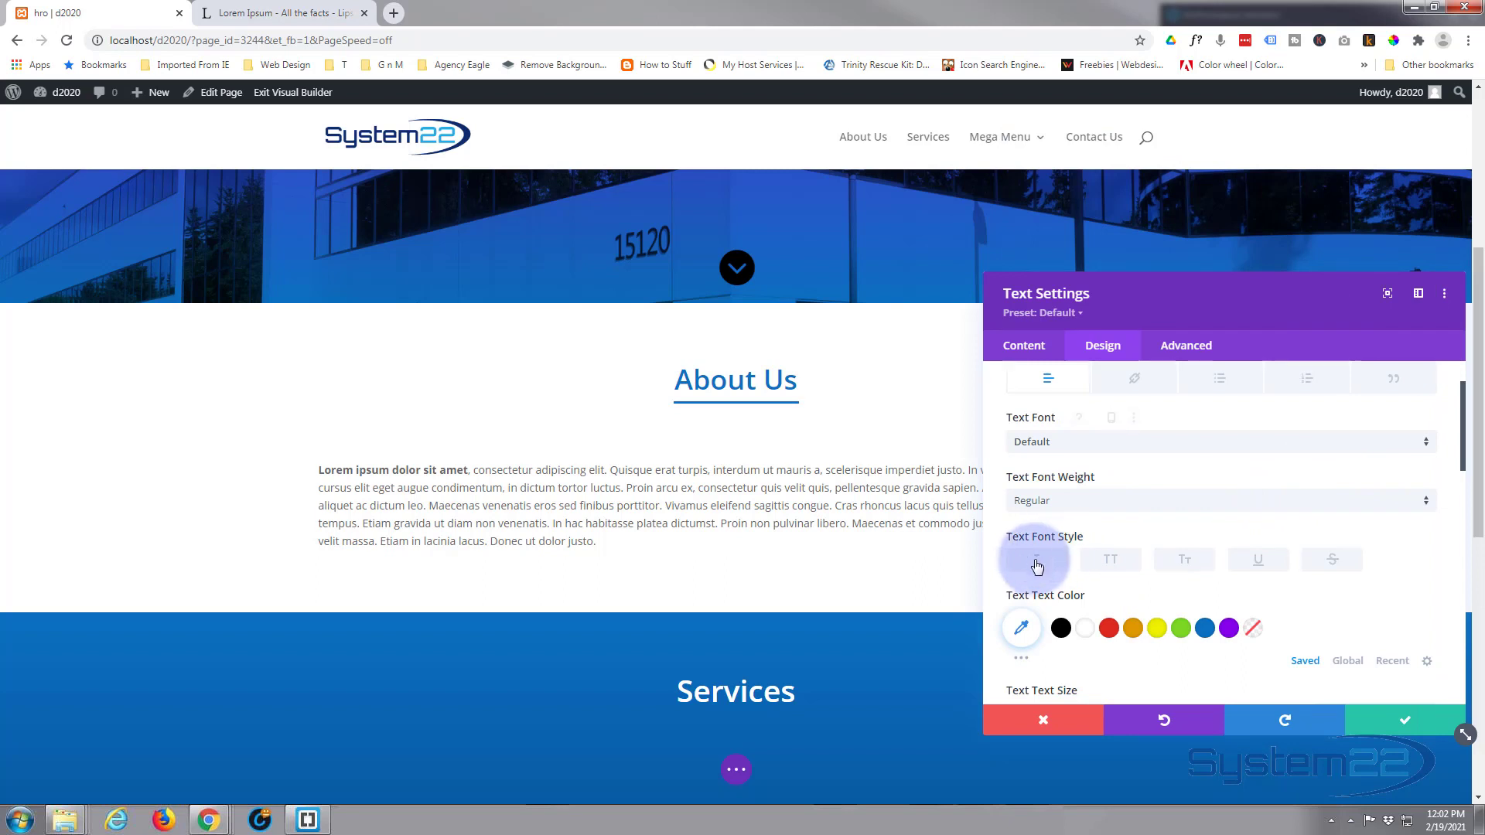
Center the paragraph's text alignment and save the Text Settings.
{"action": "scroll", "coordinate": [1251, 542], "scroll_direction": "down", "scroll_amount": 2}
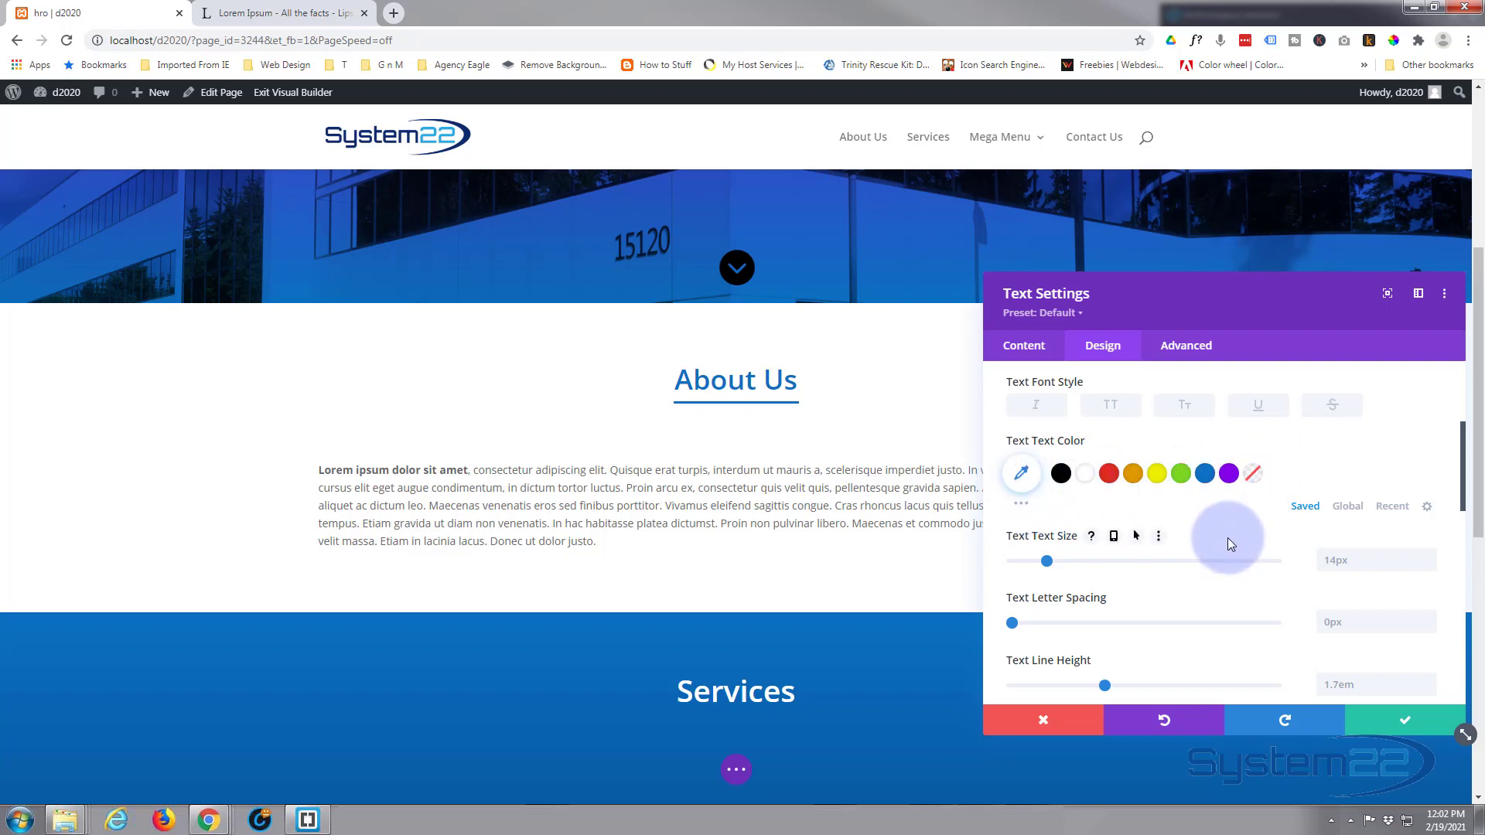
{"action": "scroll", "coordinate": [1227, 537], "scroll_direction": "down", "scroll_amount": 5}
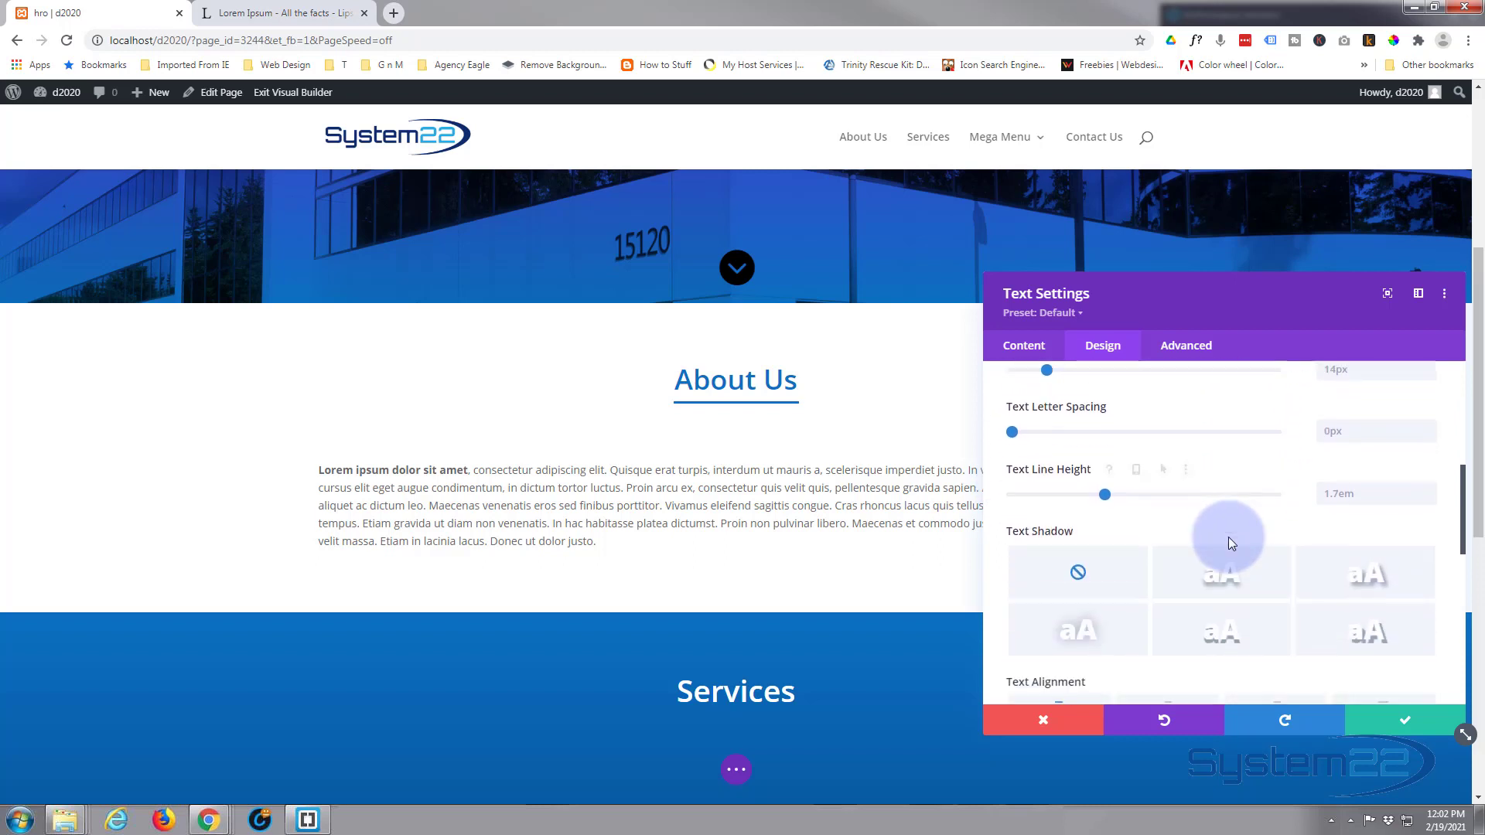
{"action": "left_click", "coordinate": [1170, 512]}
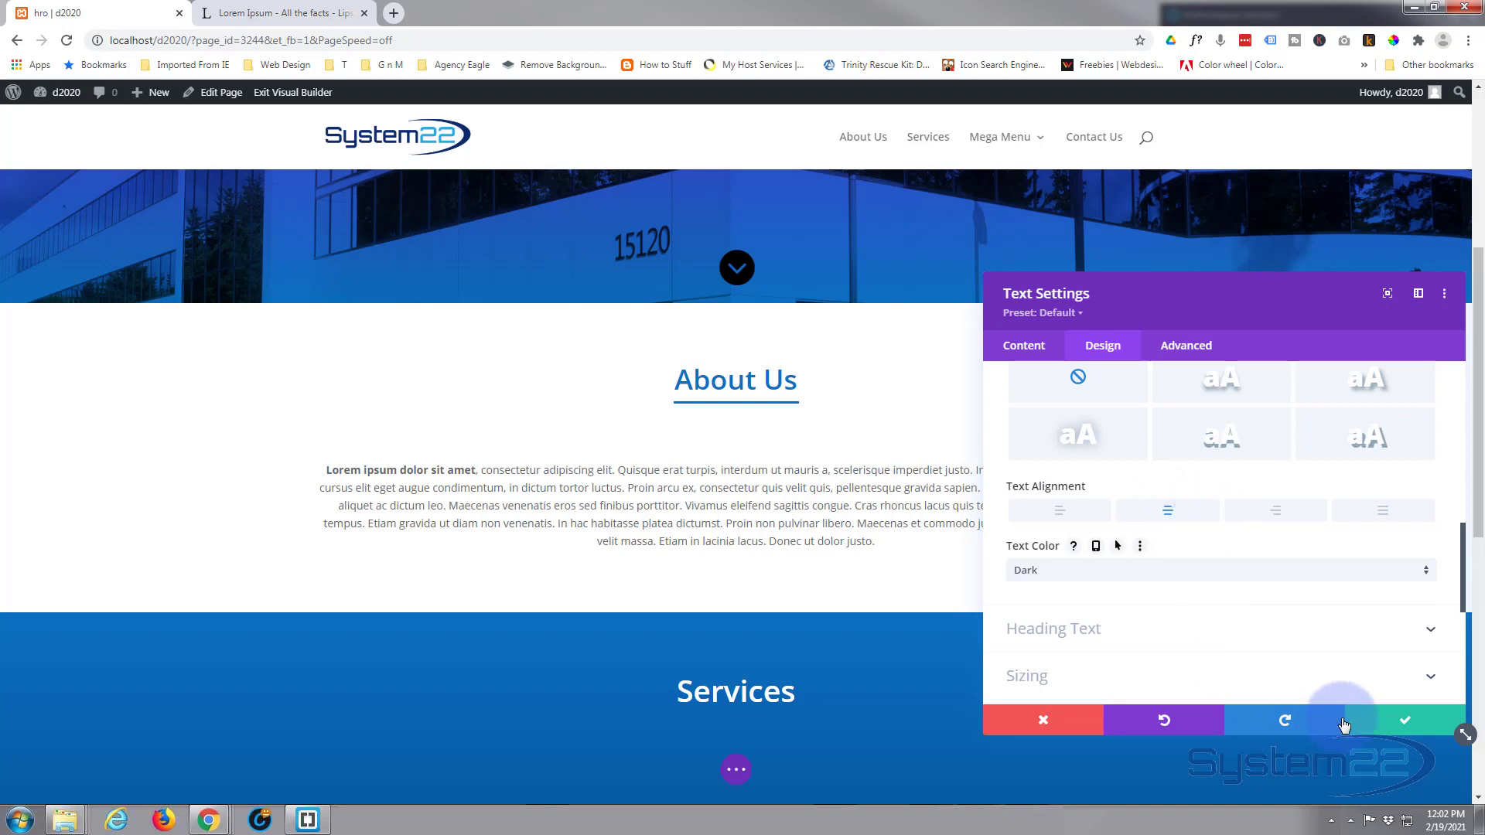
{"action": "left_click", "coordinate": [1409, 720]}
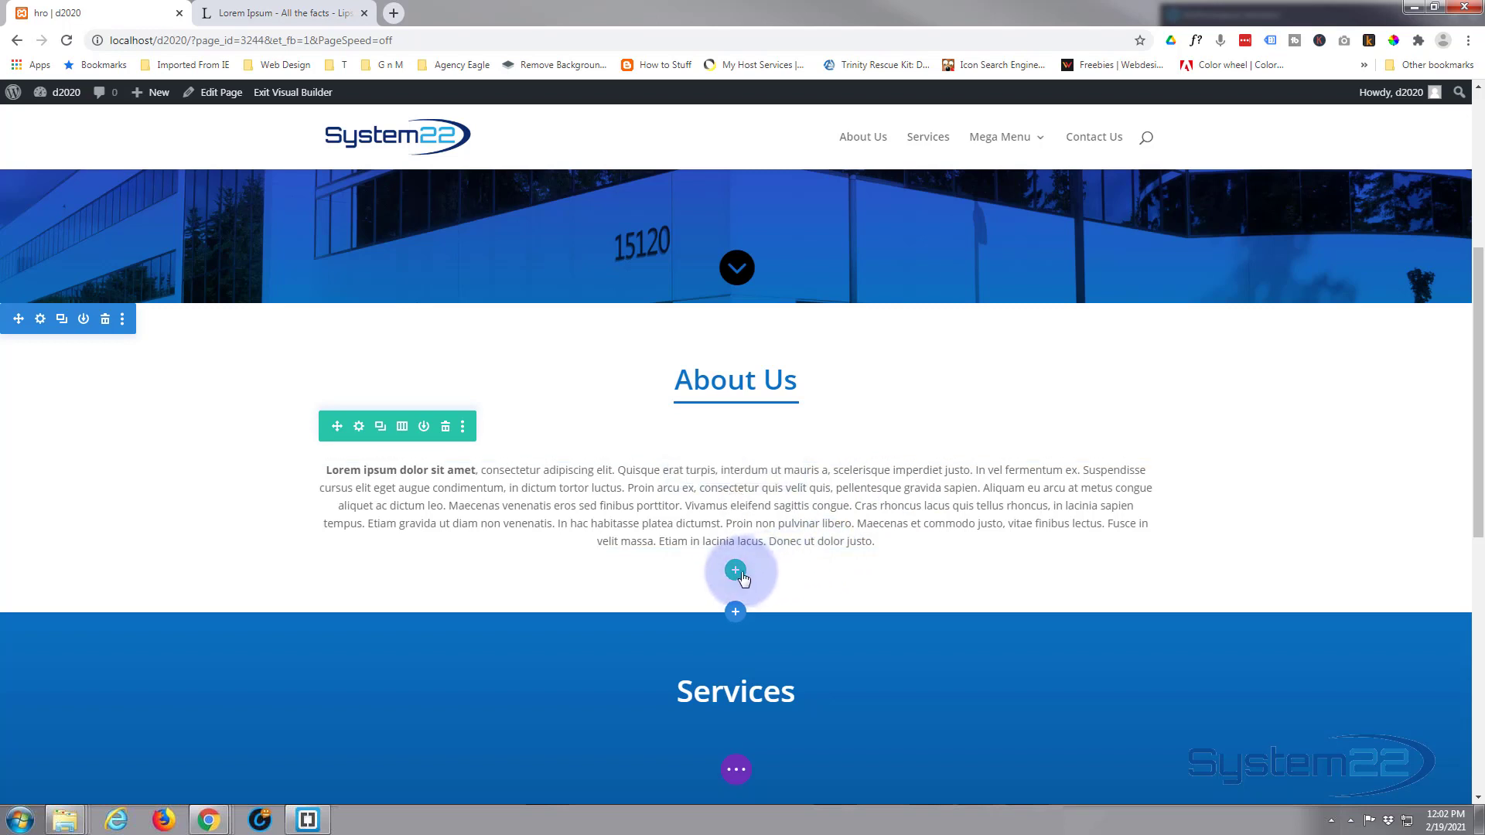
Insert a three-column row below the text and put a Button module in its first column.
{"action": "left_click", "coordinate": [735, 574]}
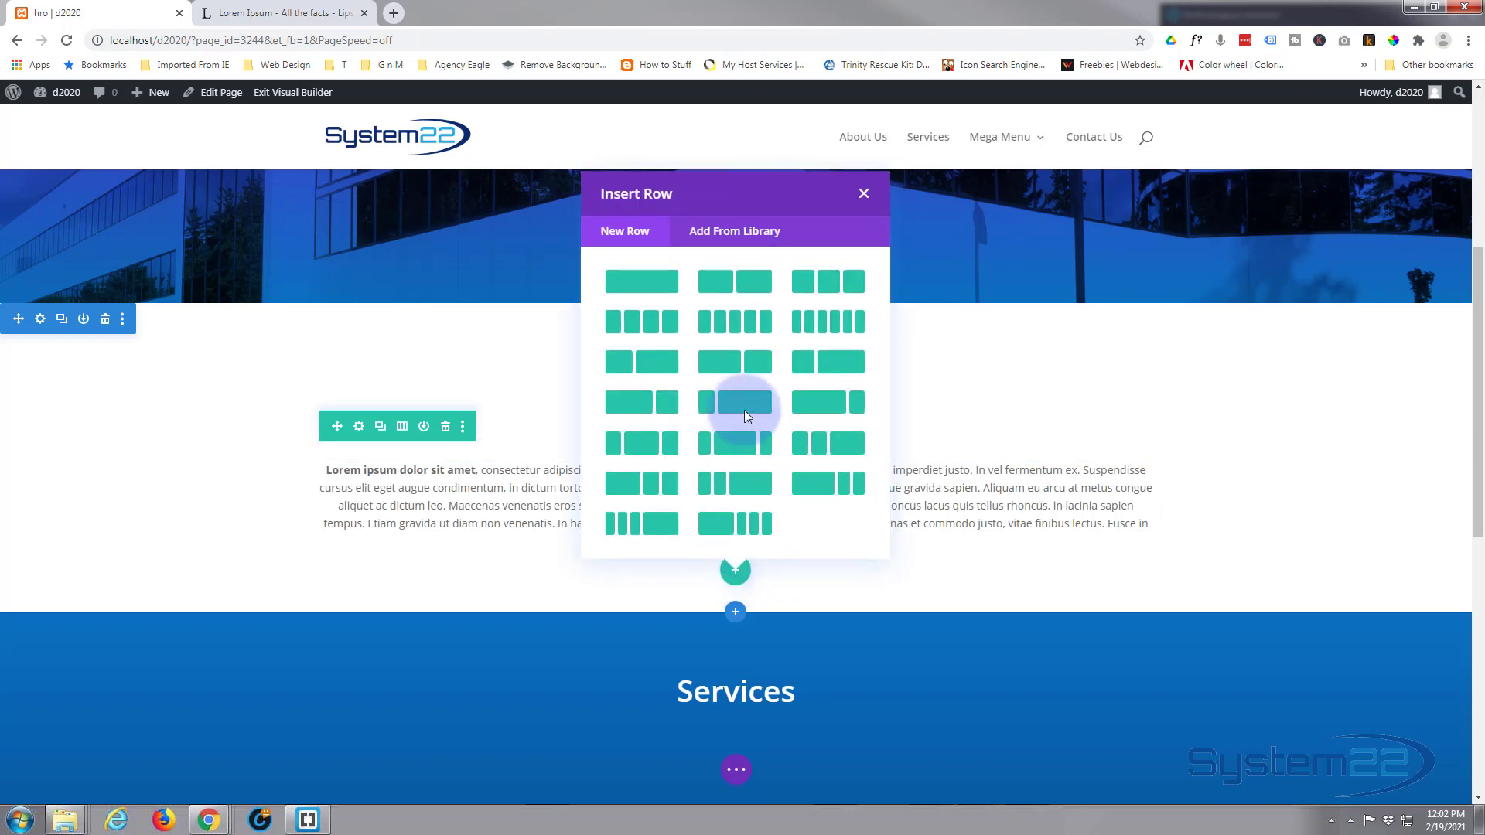
{"action": "left_click", "coordinate": [832, 293]}
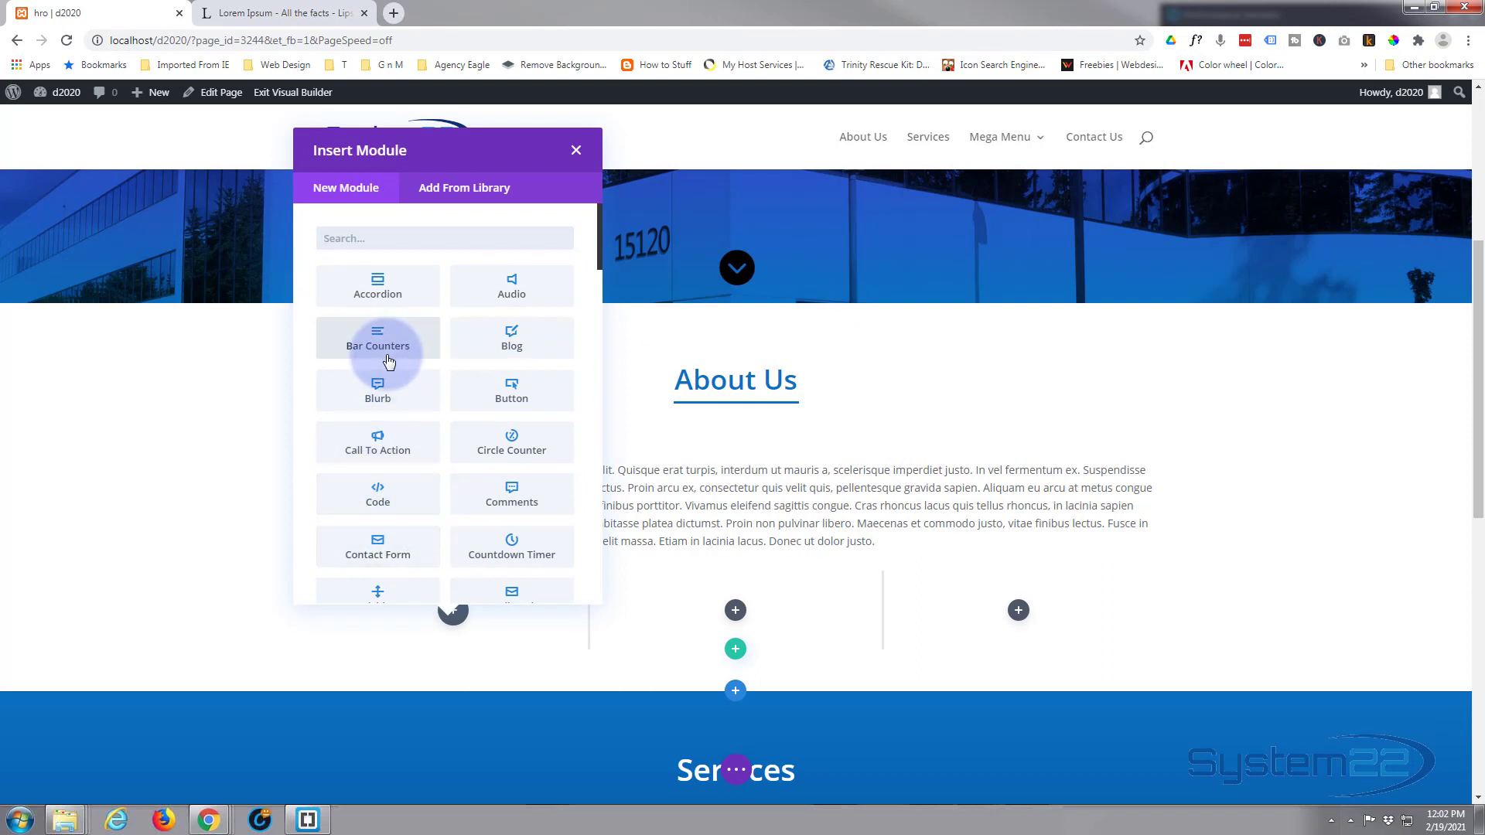
{"action": "left_click", "coordinate": [512, 393]}
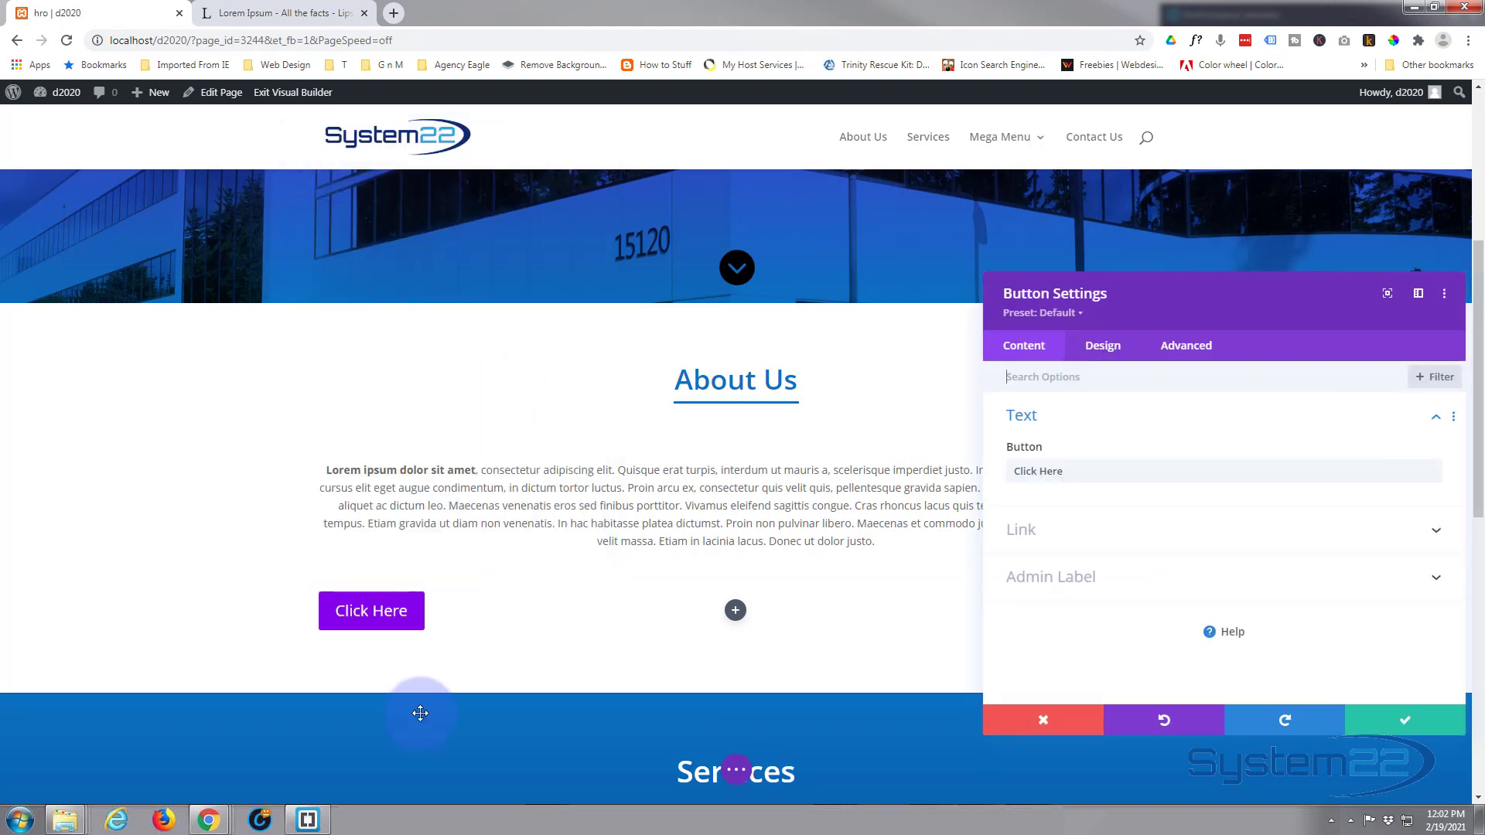
Change the button label to 'Web design'.
{"action": "left_click", "coordinate": [384, 614]}
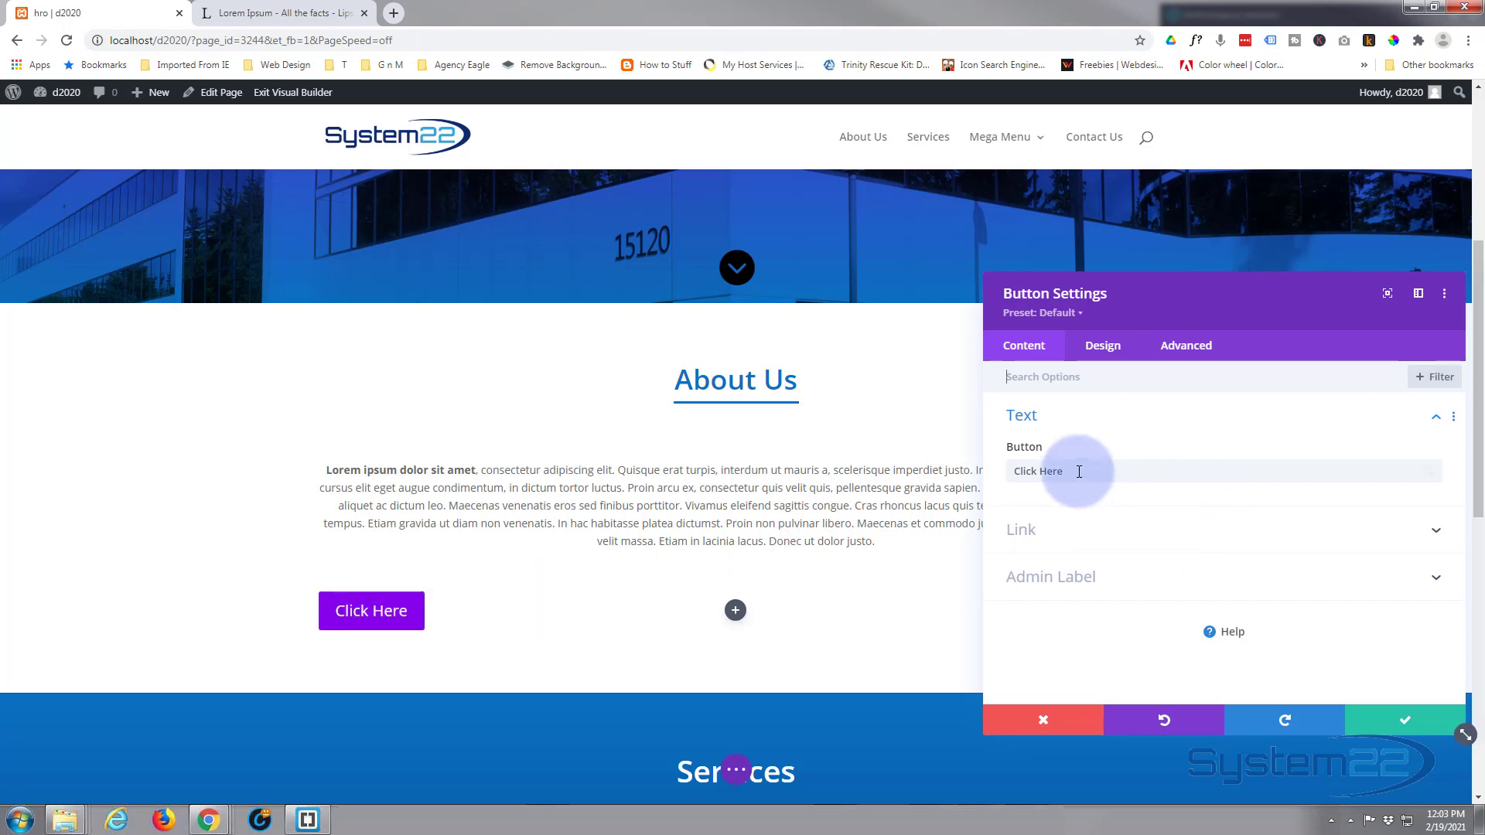
{"action": "triple_click", "coordinate": [1008, 474]}
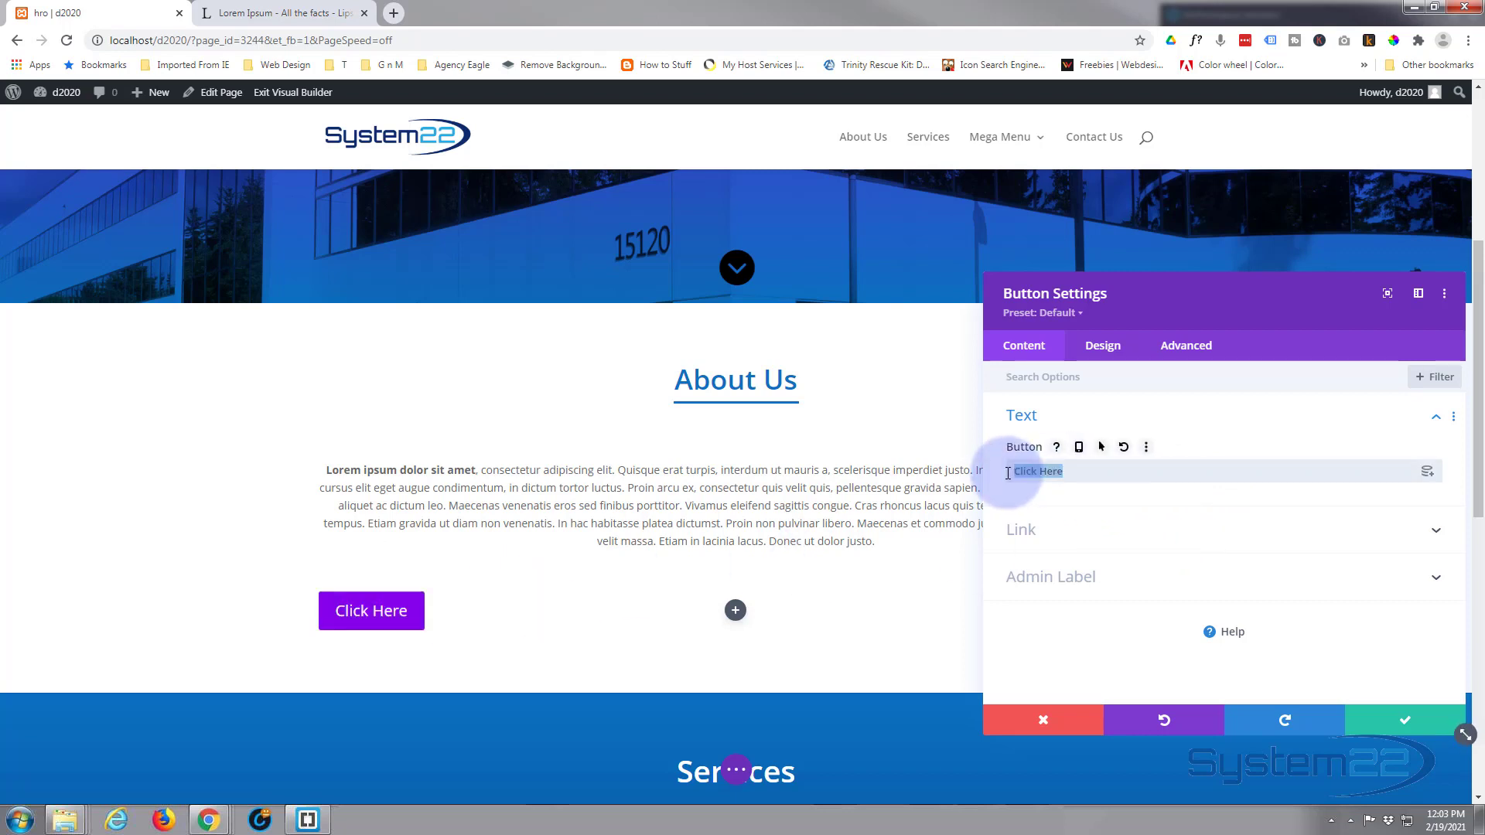
{"action": "type", "text": "Web design"}
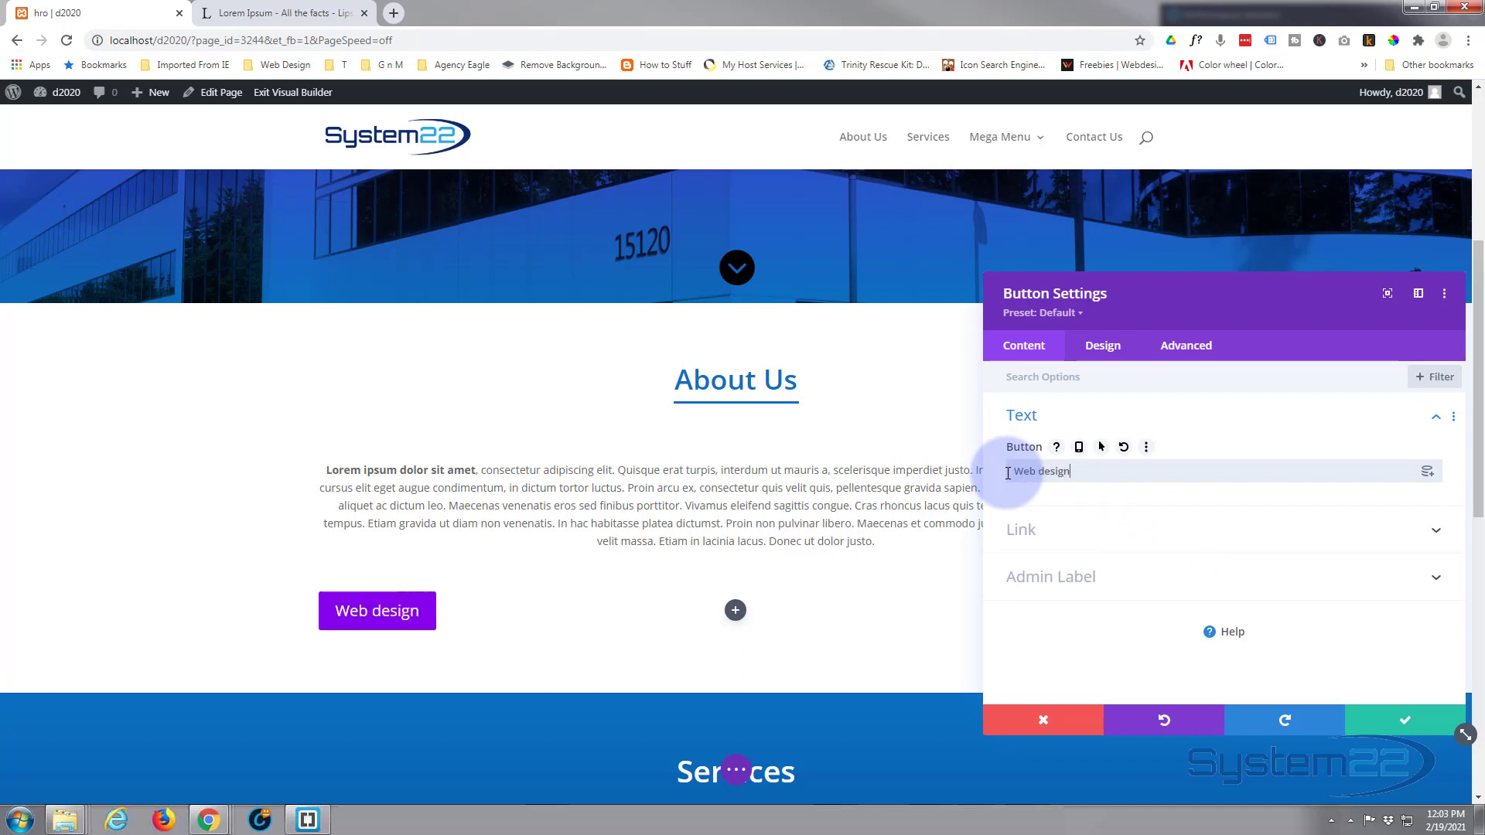
Set the button link URL to '#', opening In The Same Window.
{"action": "left_click", "coordinate": [1137, 529]}
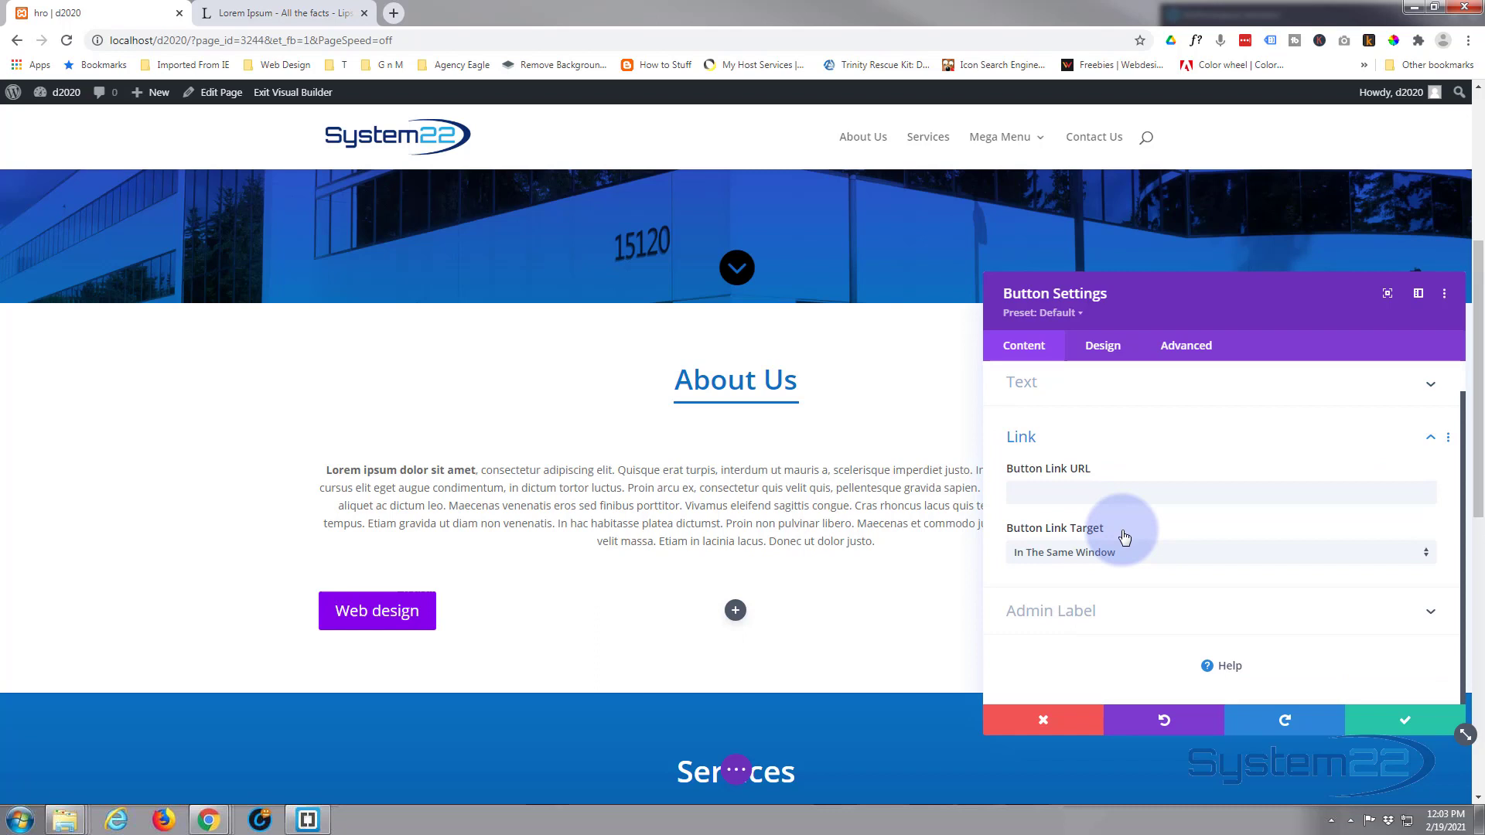
{"action": "left_click", "coordinate": [1043, 492]}
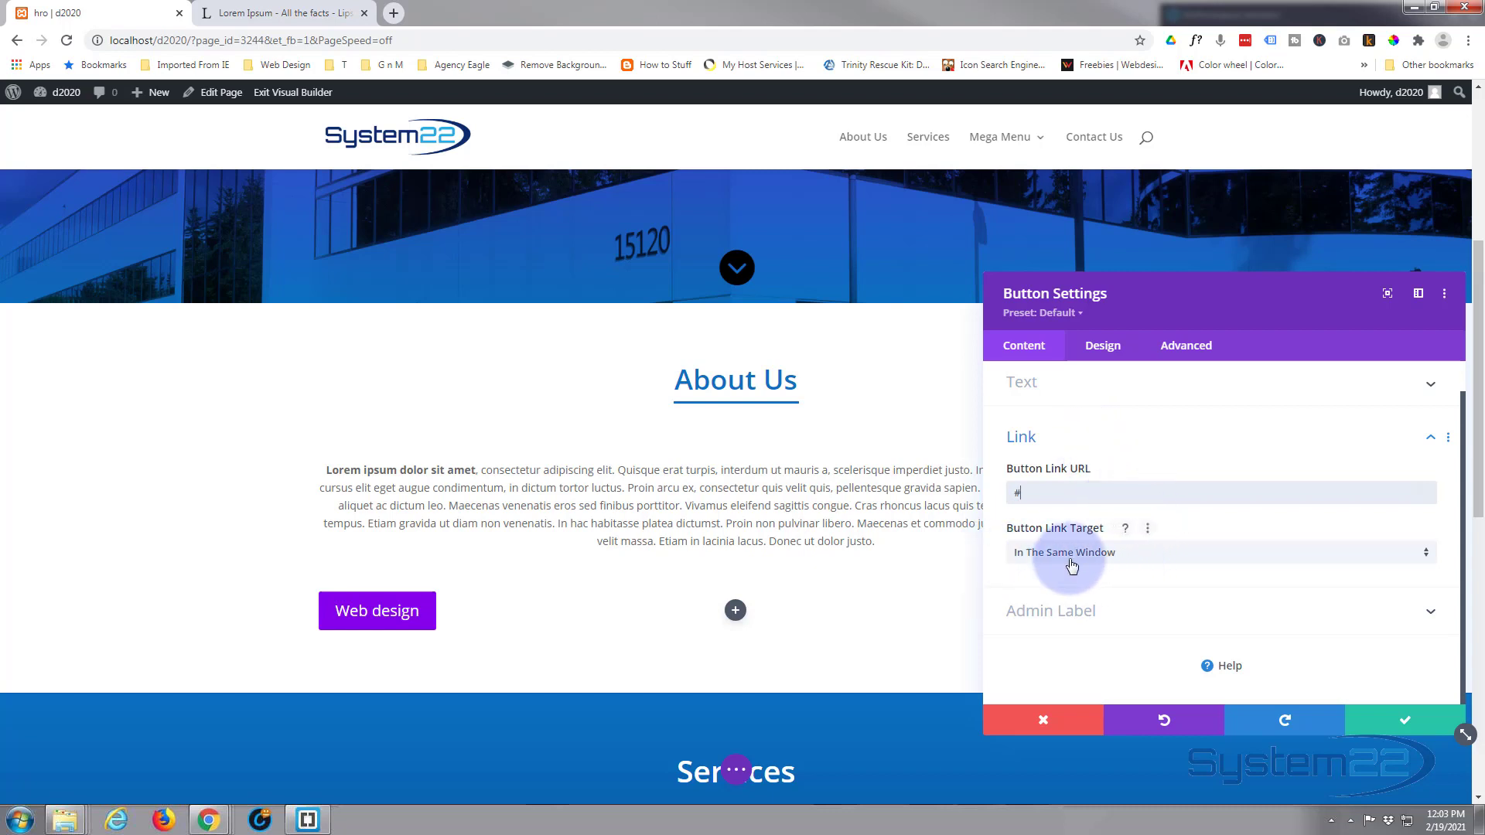
{"action": "left_click", "coordinate": [1158, 557]}
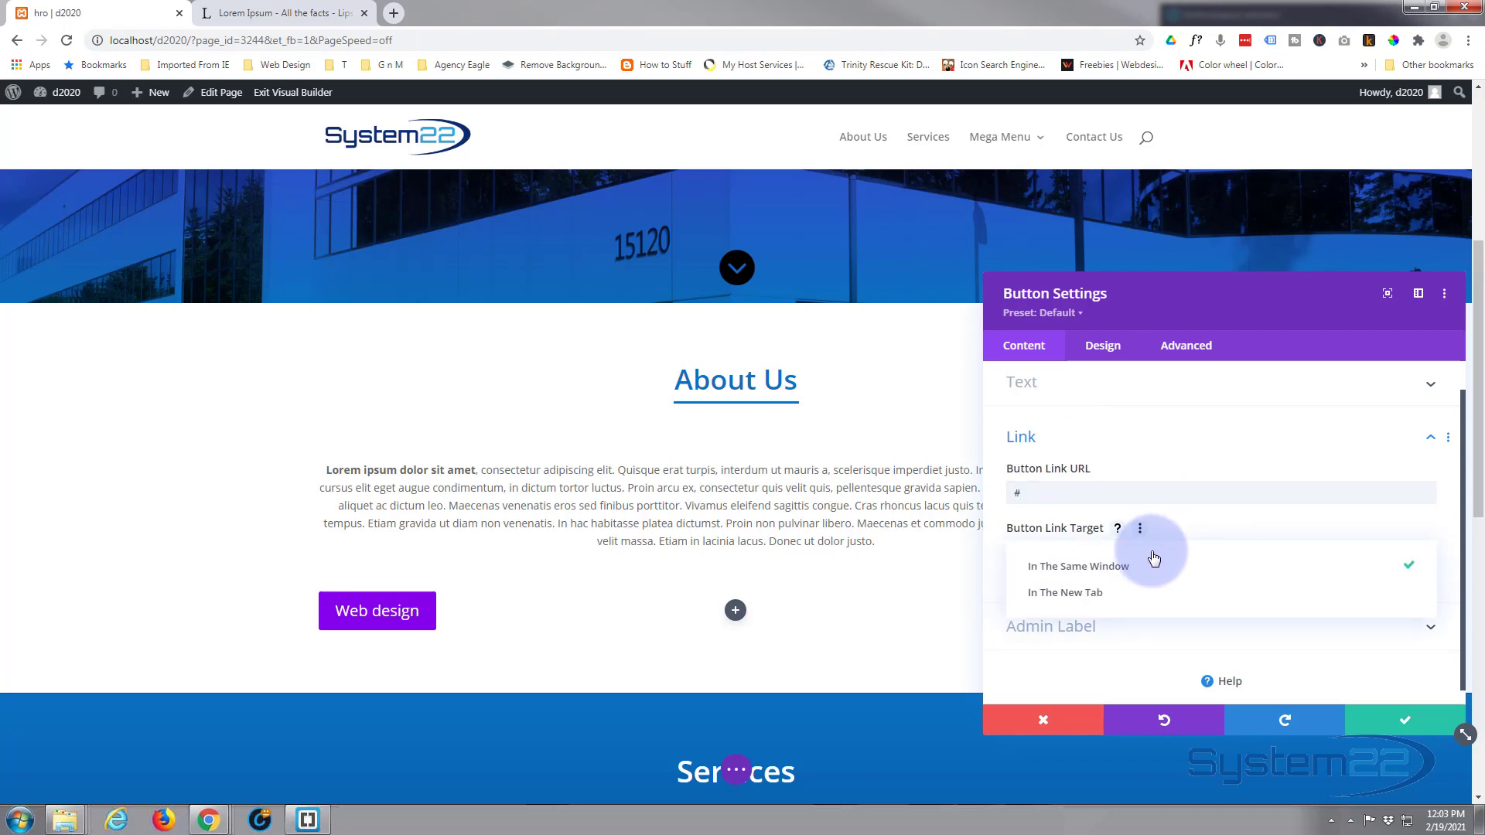
{"action": "left_click", "coordinate": [995, 570]}
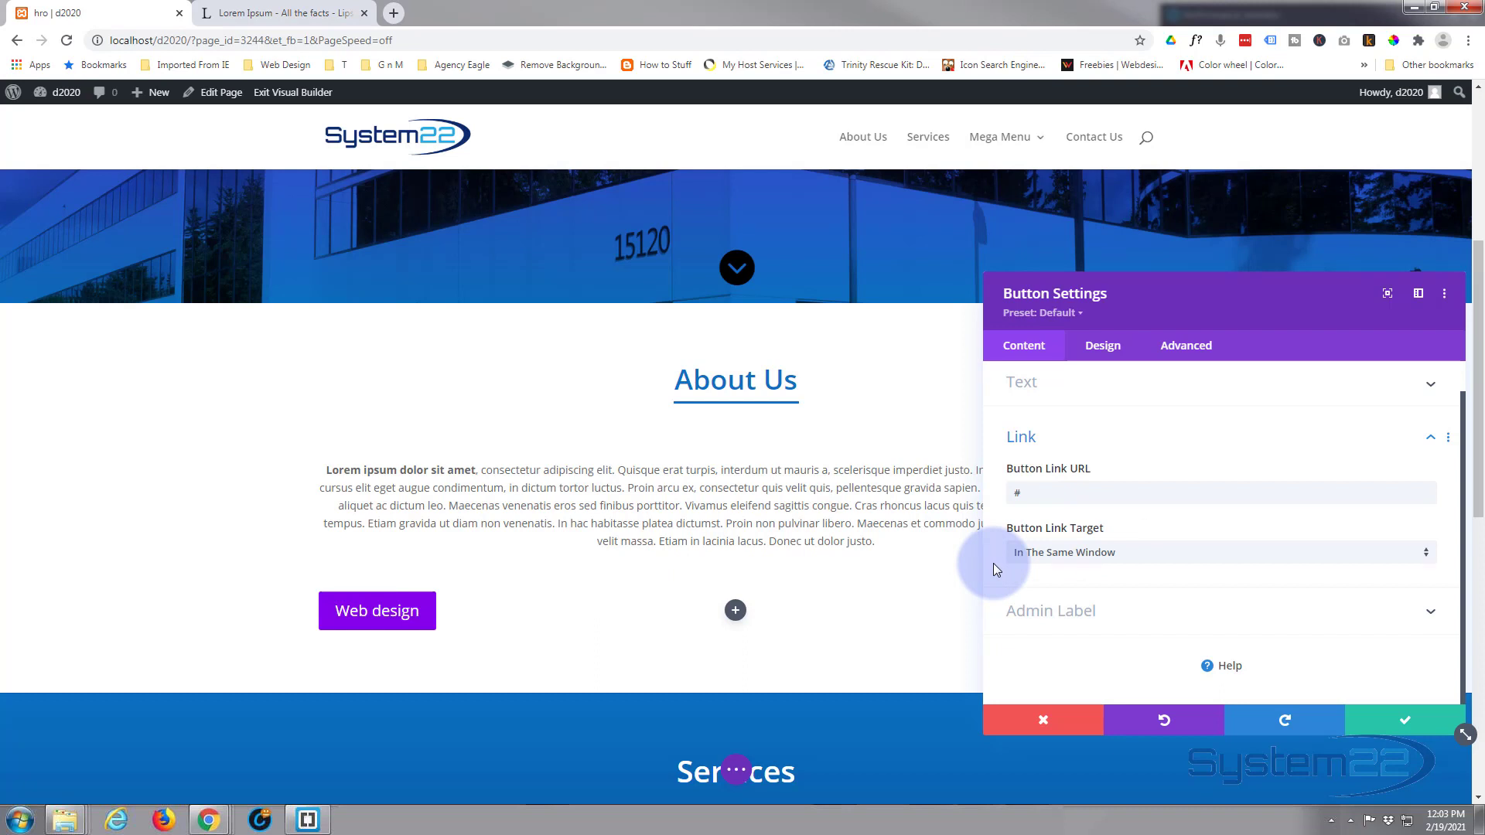
{"action": "left_click", "coordinate": [1104, 347]}
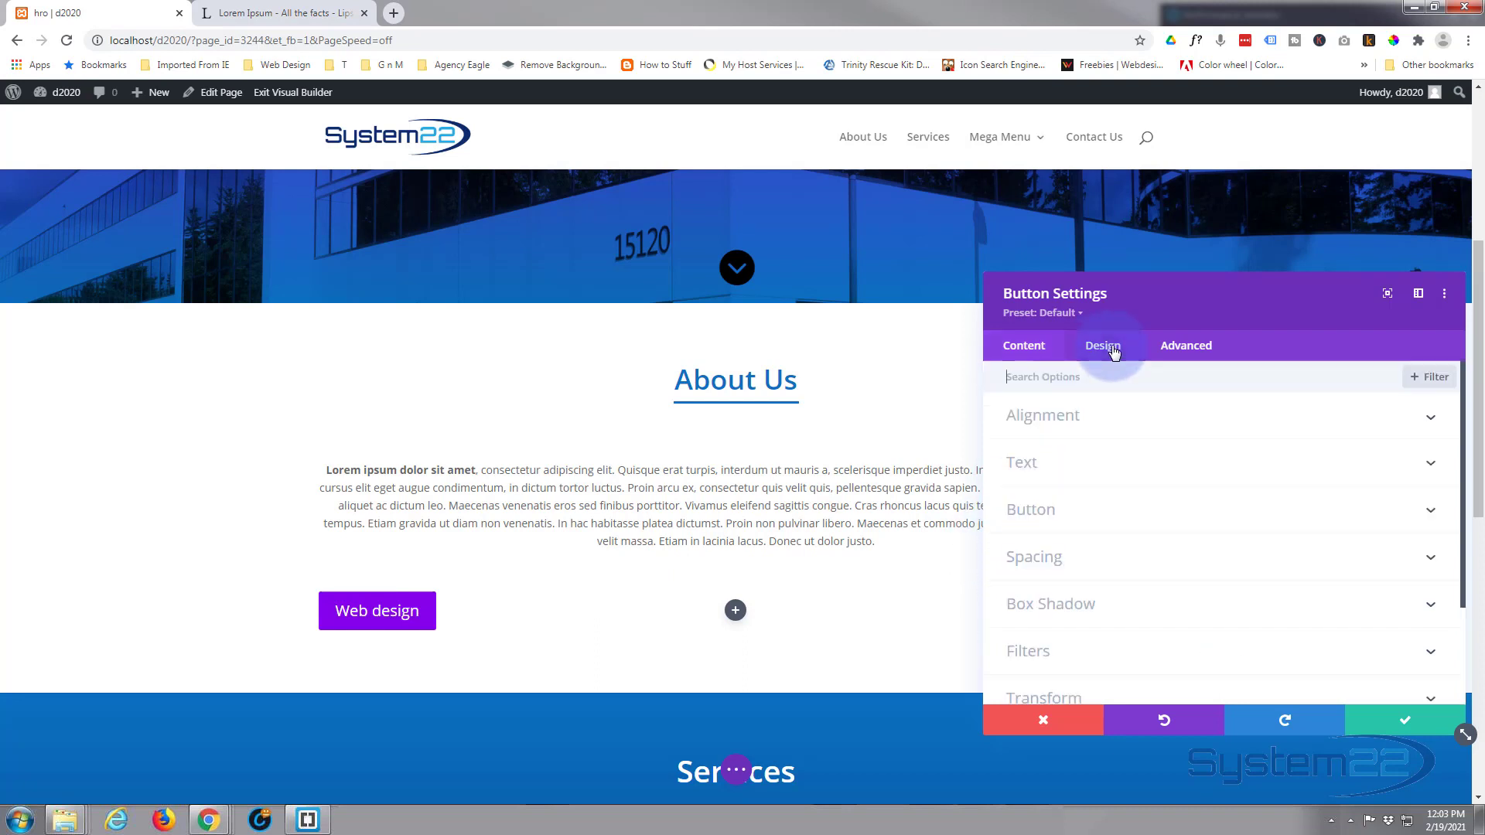
Set the Web design button's alignment to center.
{"action": "left_click", "coordinate": [1163, 419]}
{"action": "left_click", "coordinate": [1225, 474]}
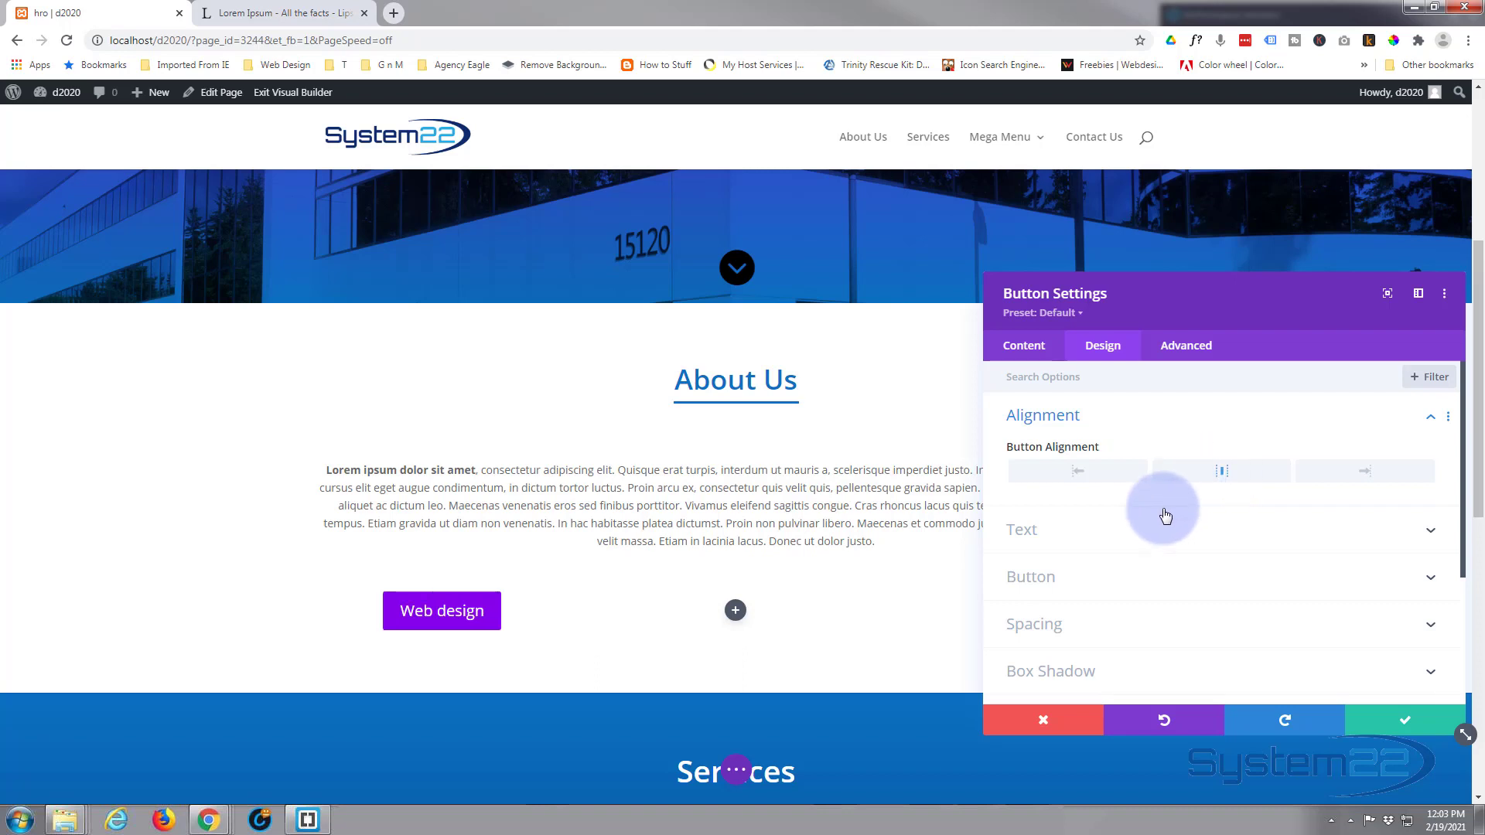
{"action": "scroll", "coordinate": [1134, 529], "scroll_direction": "down", "scroll_amount": 1}
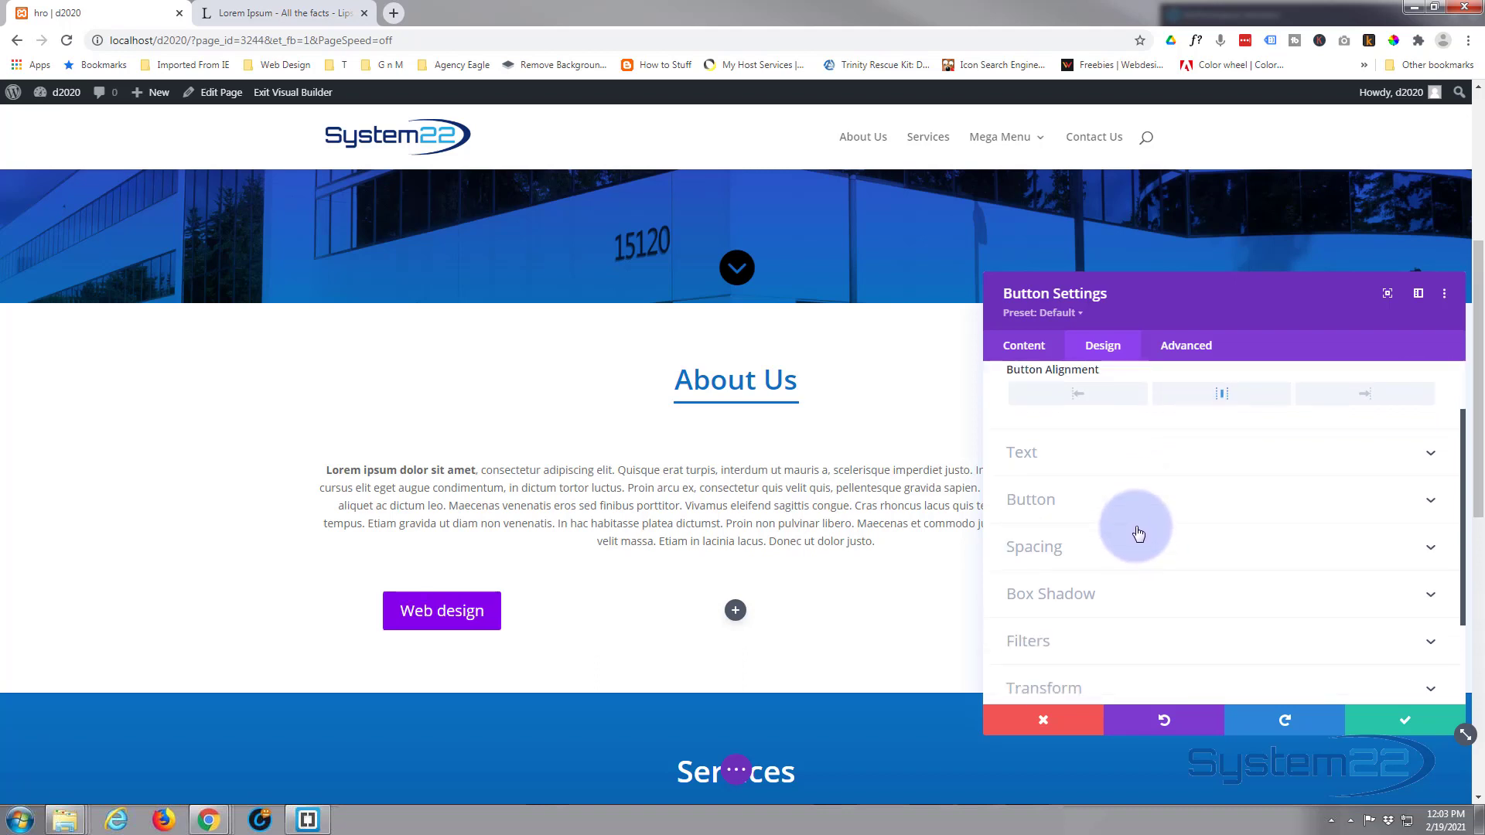
Turn Use Custom Styles For Button to YES, giving a purple button with white text.
{"action": "left_click", "coordinate": [1120, 500]}
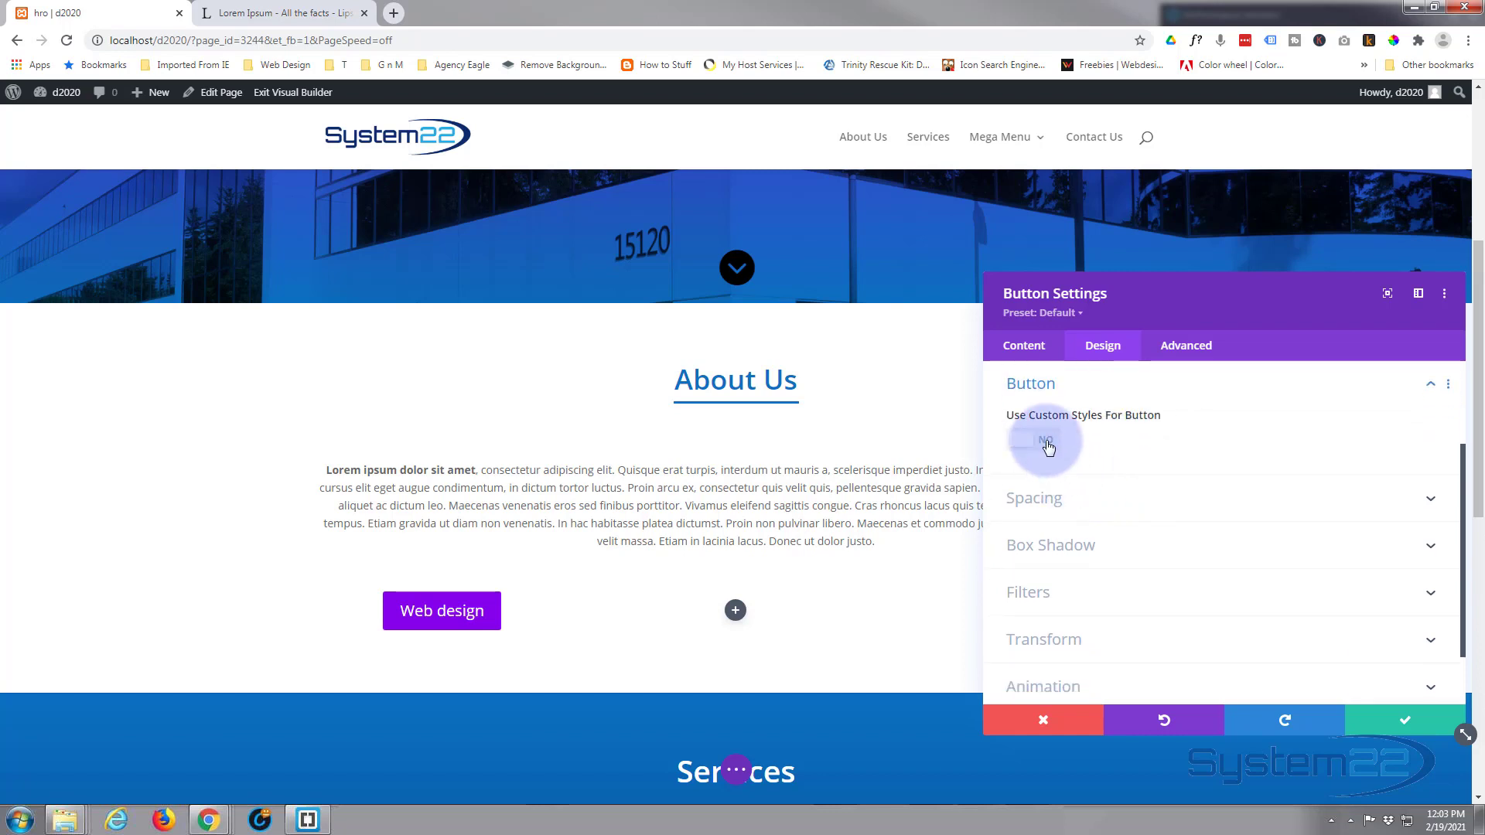
{"action": "left_click", "coordinate": [1046, 443]}
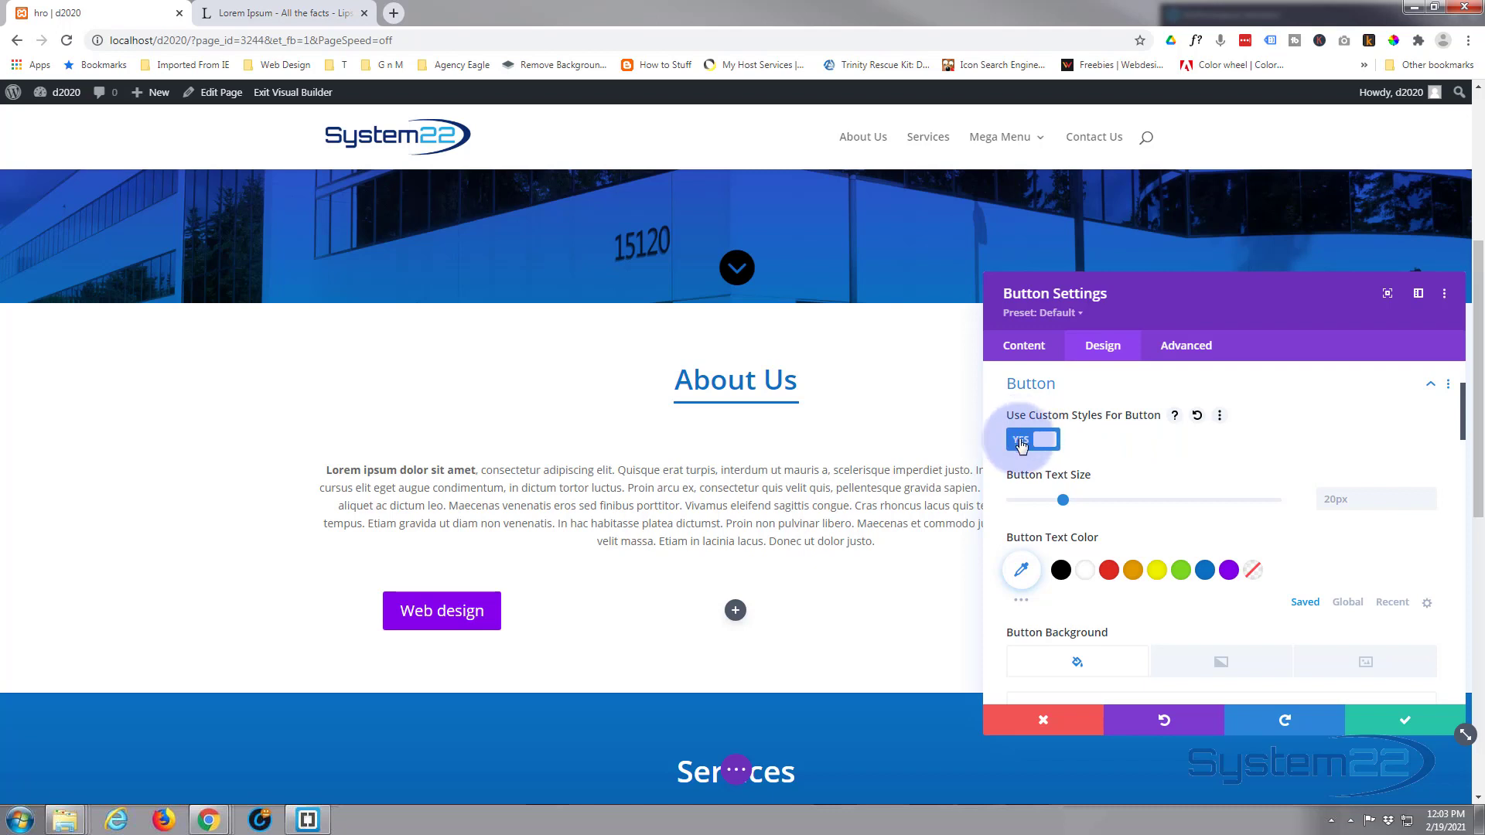
{"action": "scroll", "coordinate": [1144, 449], "scroll_direction": "down", "scroll_amount": 2}
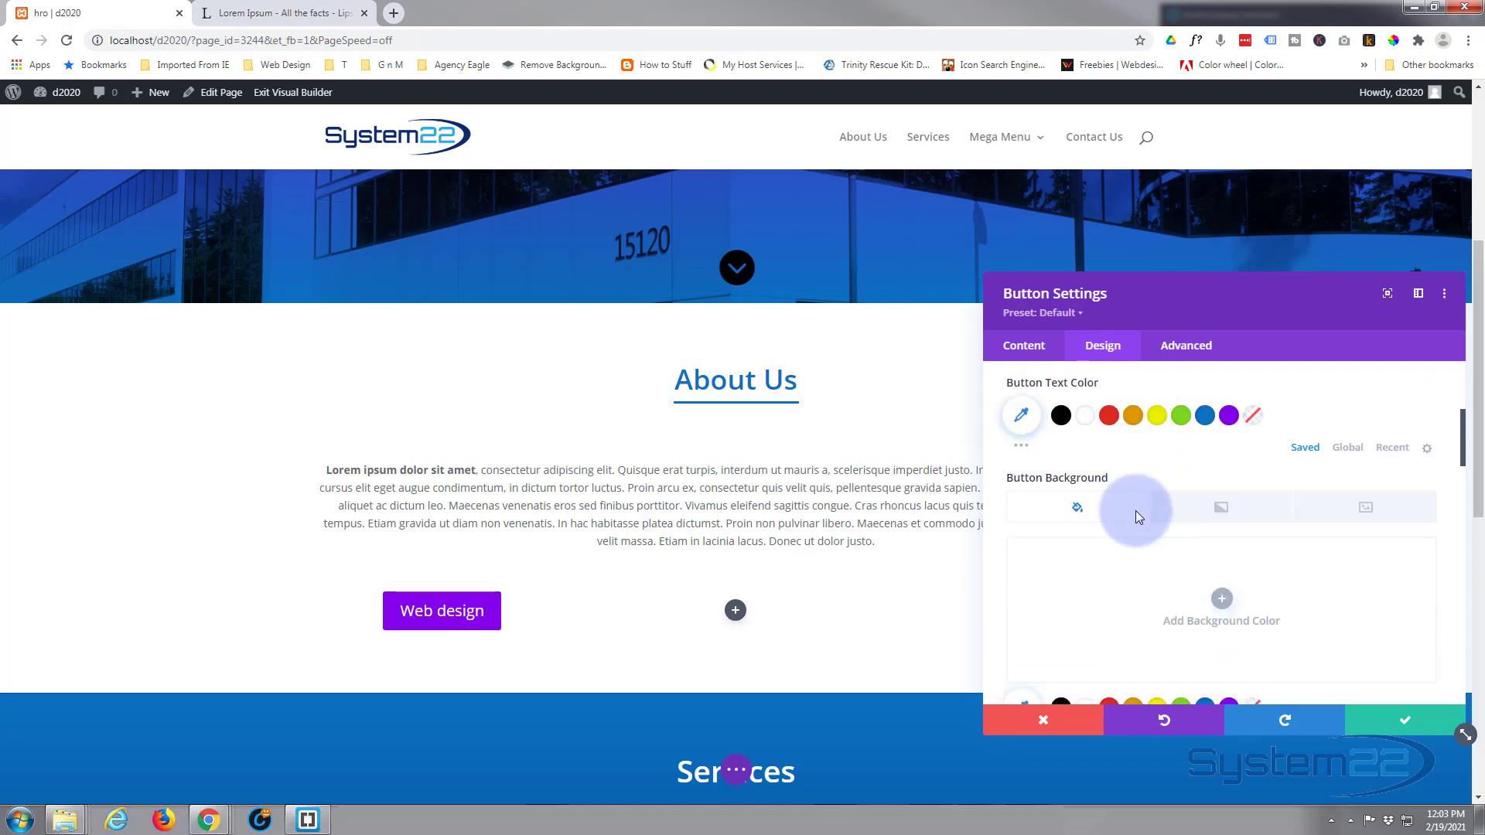
{"action": "scroll", "coordinate": [1211, 516], "scroll_direction": "down", "scroll_amount": 2}
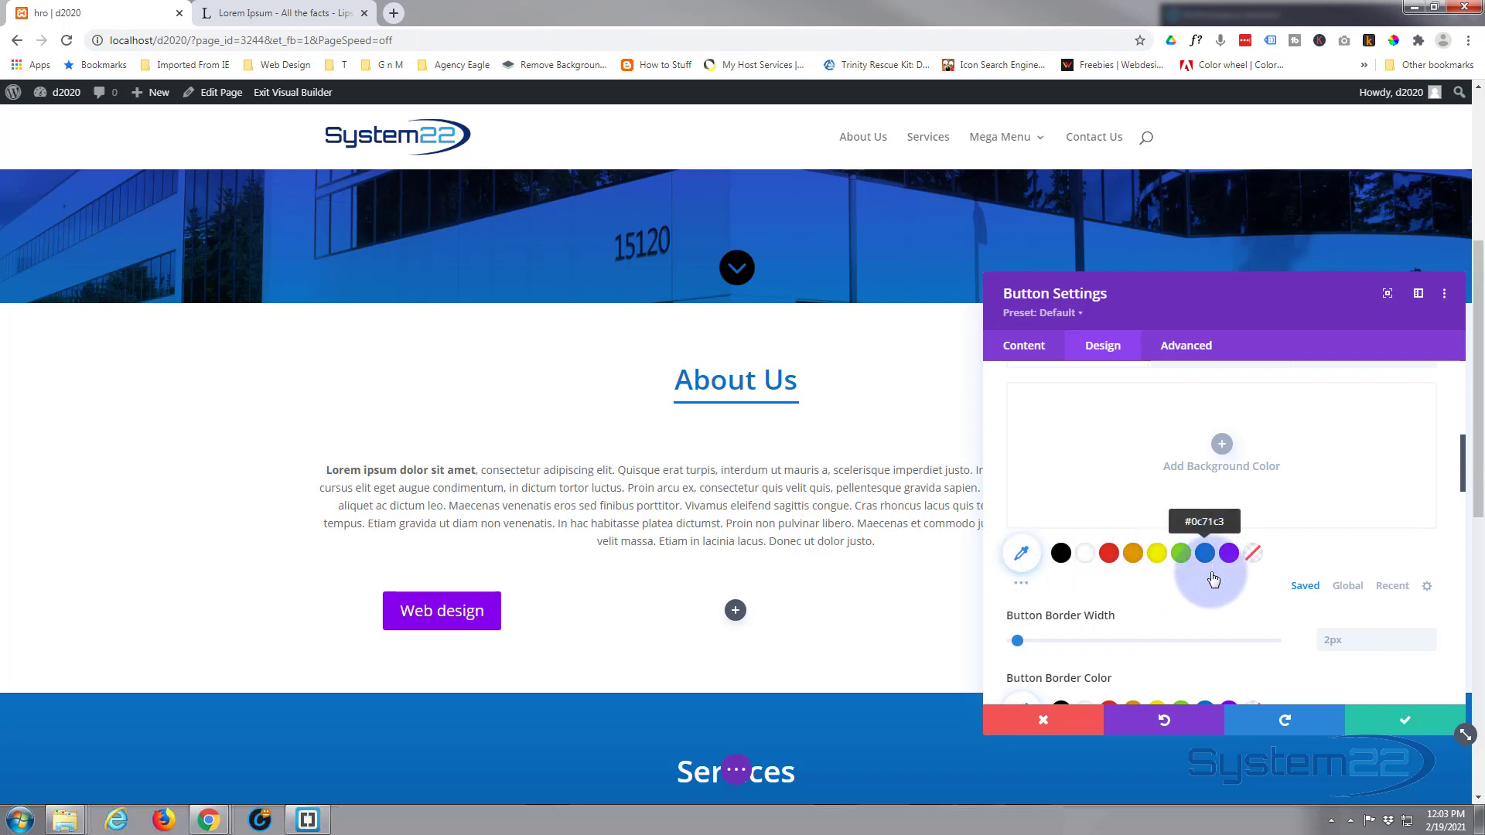
{"action": "scroll", "coordinate": [1206, 583], "scroll_direction": "up", "scroll_amount": 2}
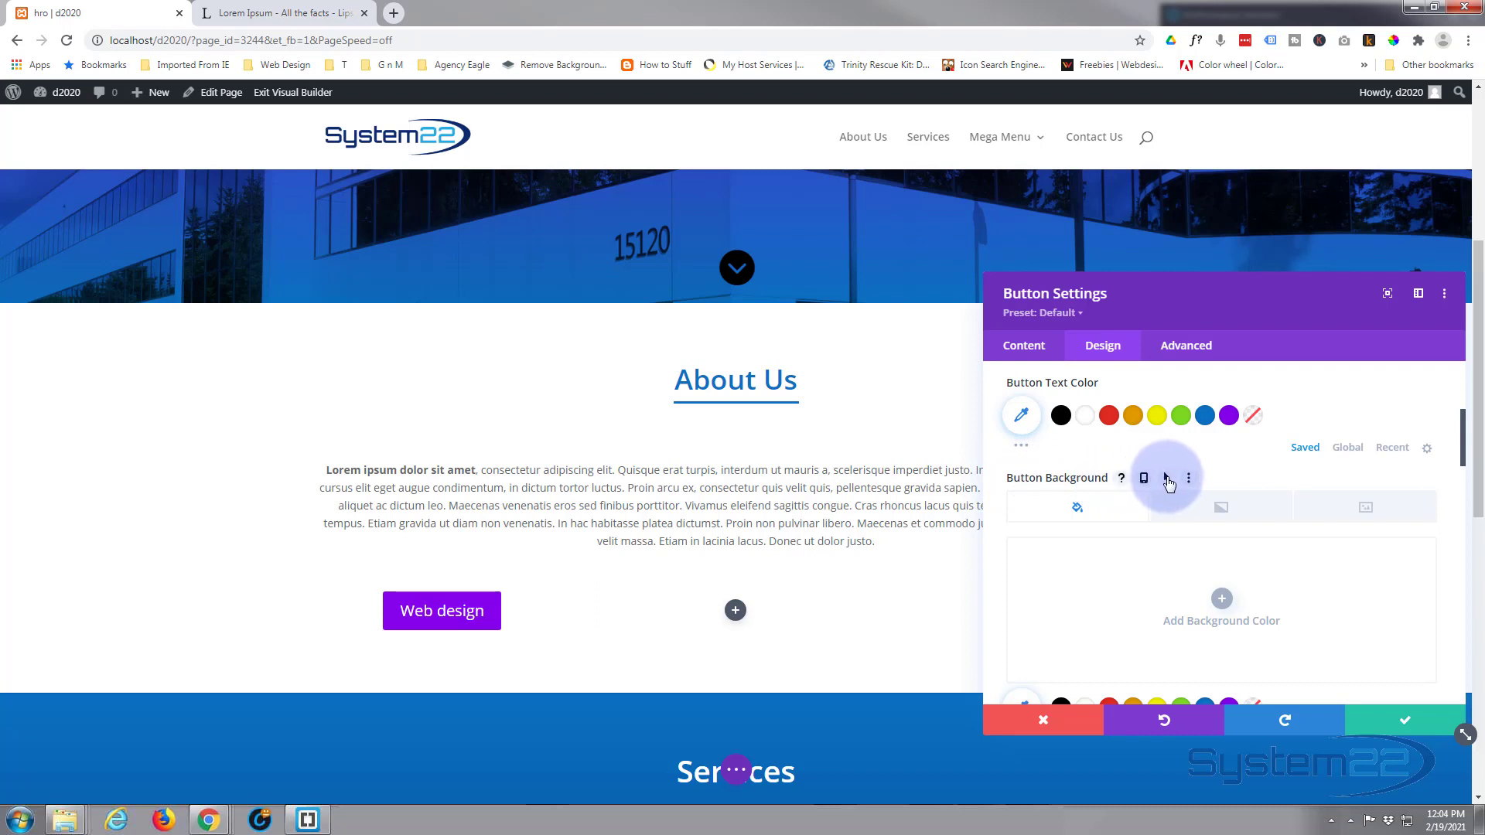
Compare the Web design button's hover and normal background styling, then save its settings.
{"action": "left_click", "coordinate": [1167, 480]}
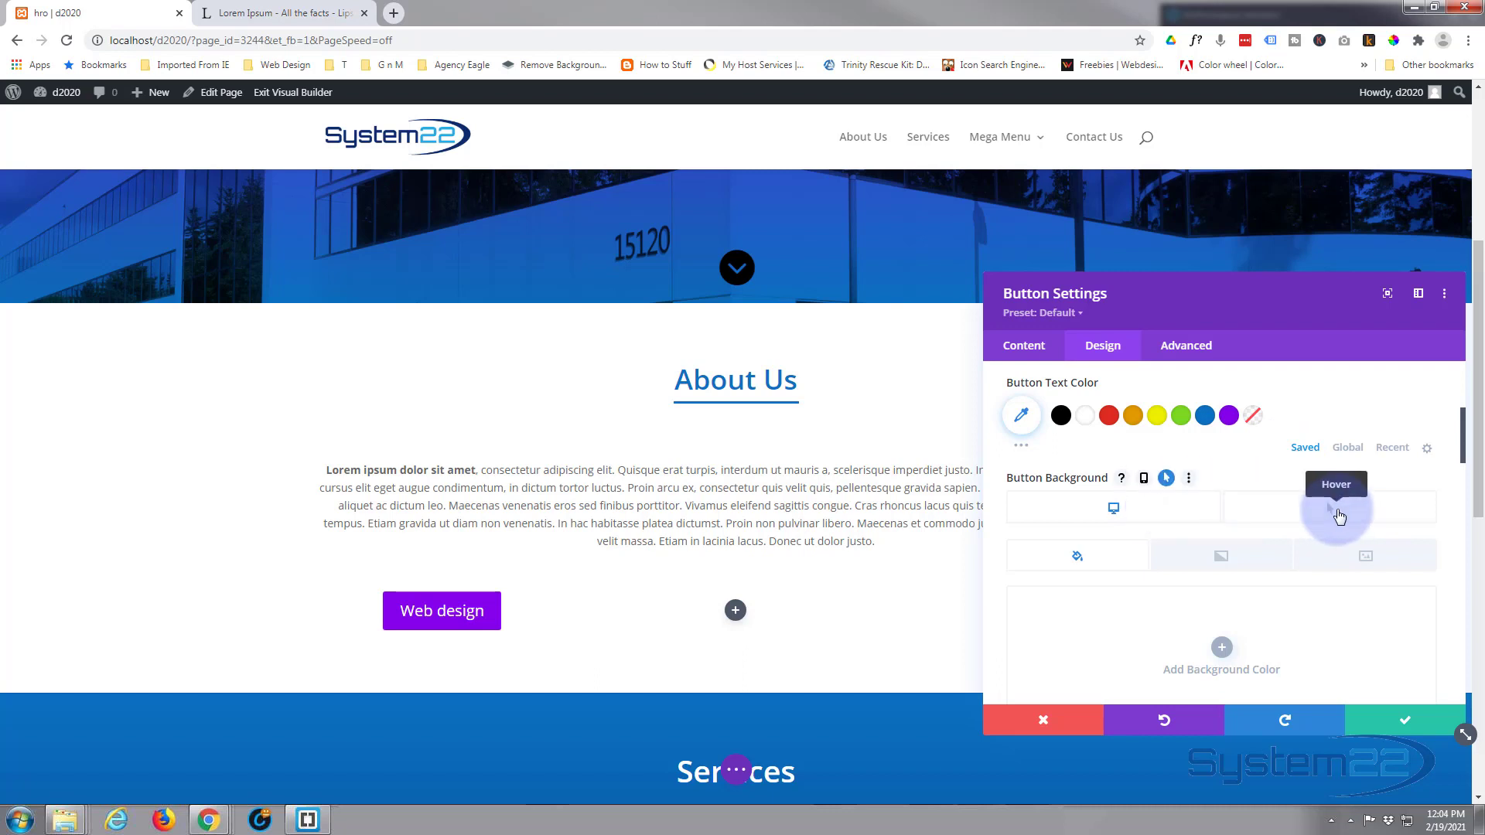
{"action": "left_click", "coordinate": [1338, 515]}
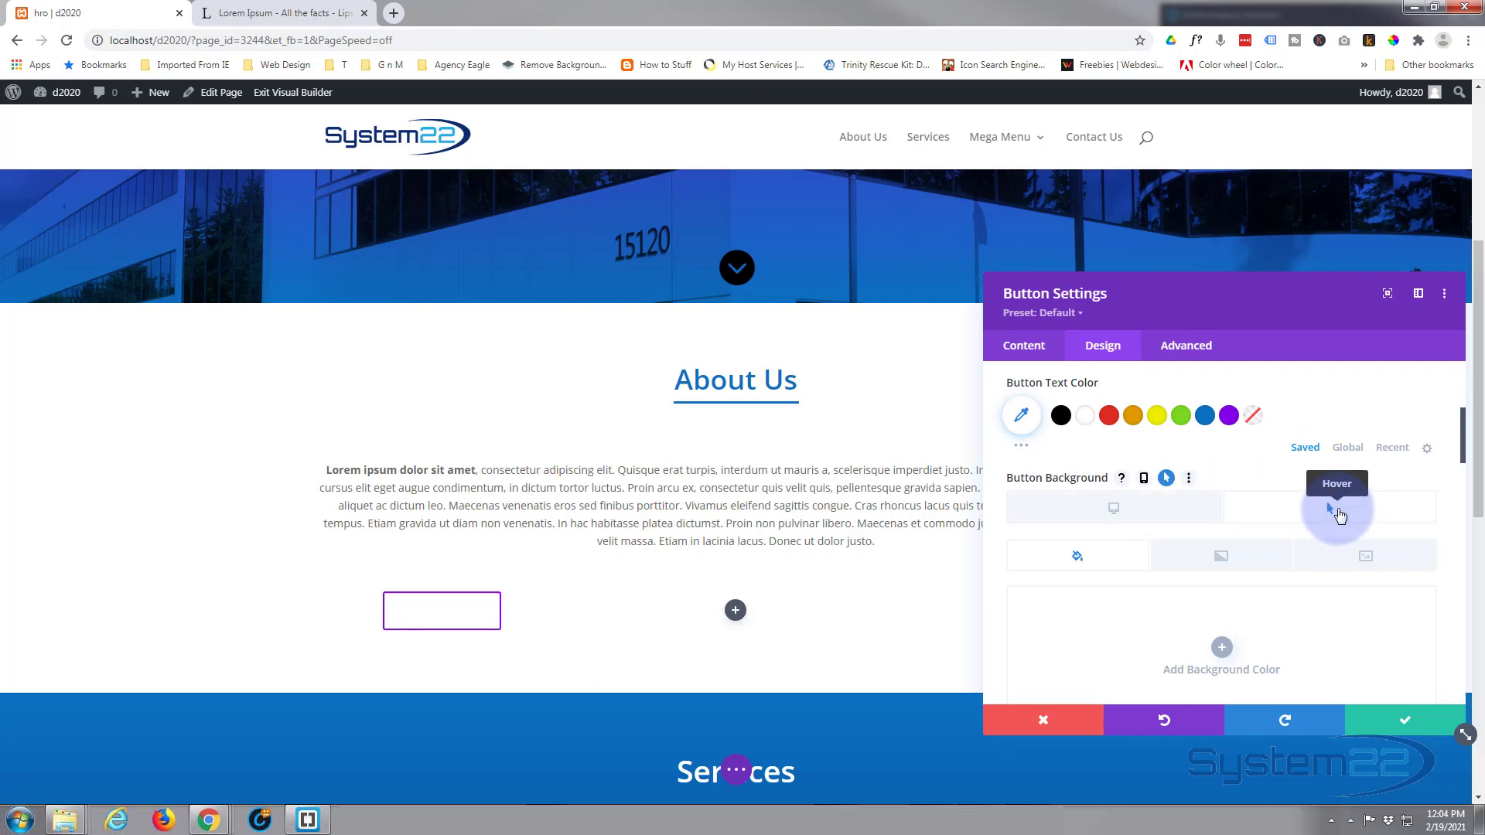
{"action": "left_click", "coordinate": [1129, 514]}
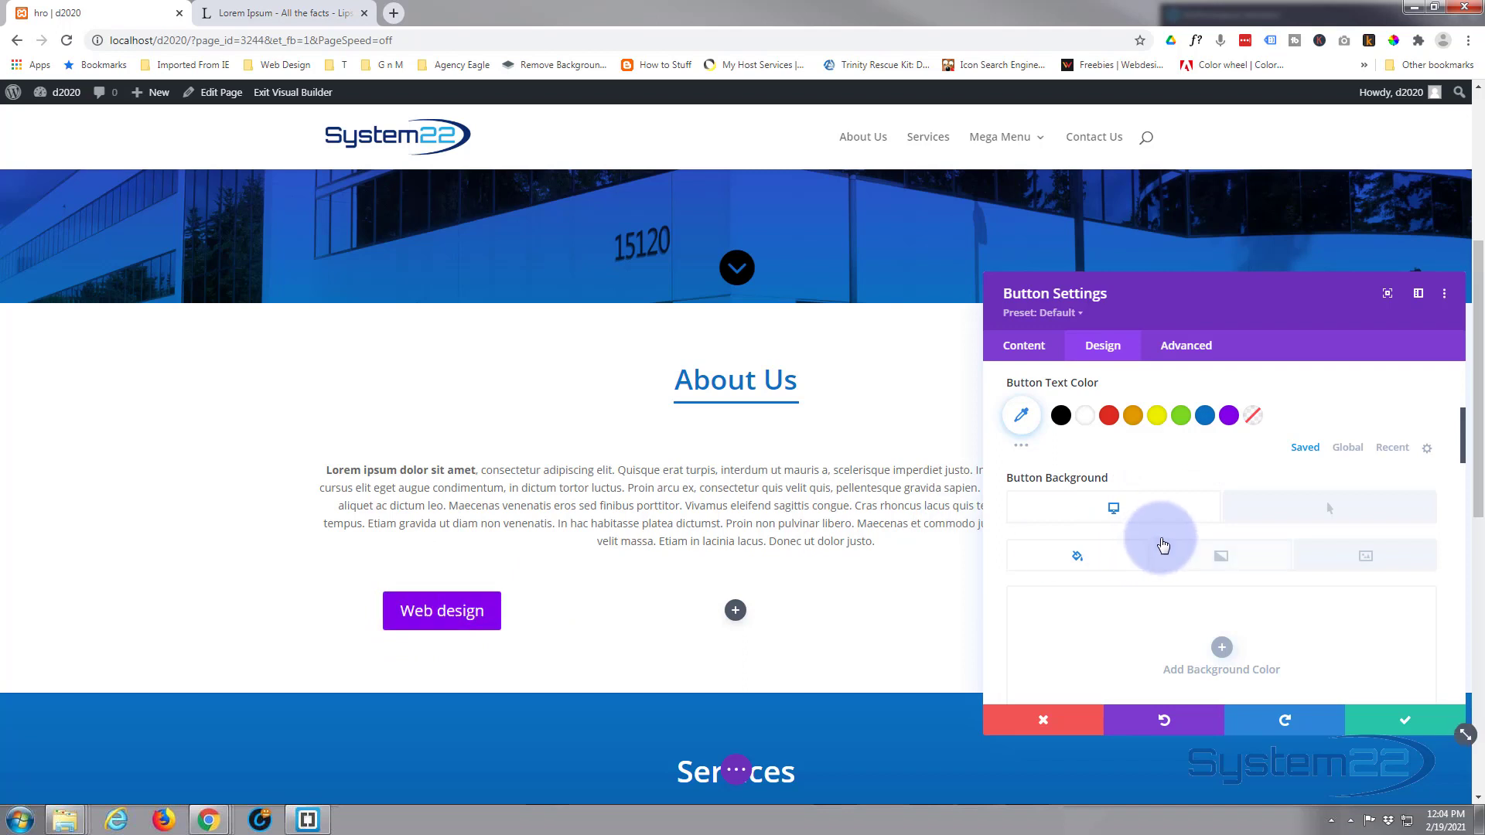
{"action": "scroll", "coordinate": [1037, 546], "scroll_direction": "down", "scroll_amount": 1}
{"action": "scroll", "coordinate": [1019, 546], "scroll_direction": "down", "scroll_amount": 10}
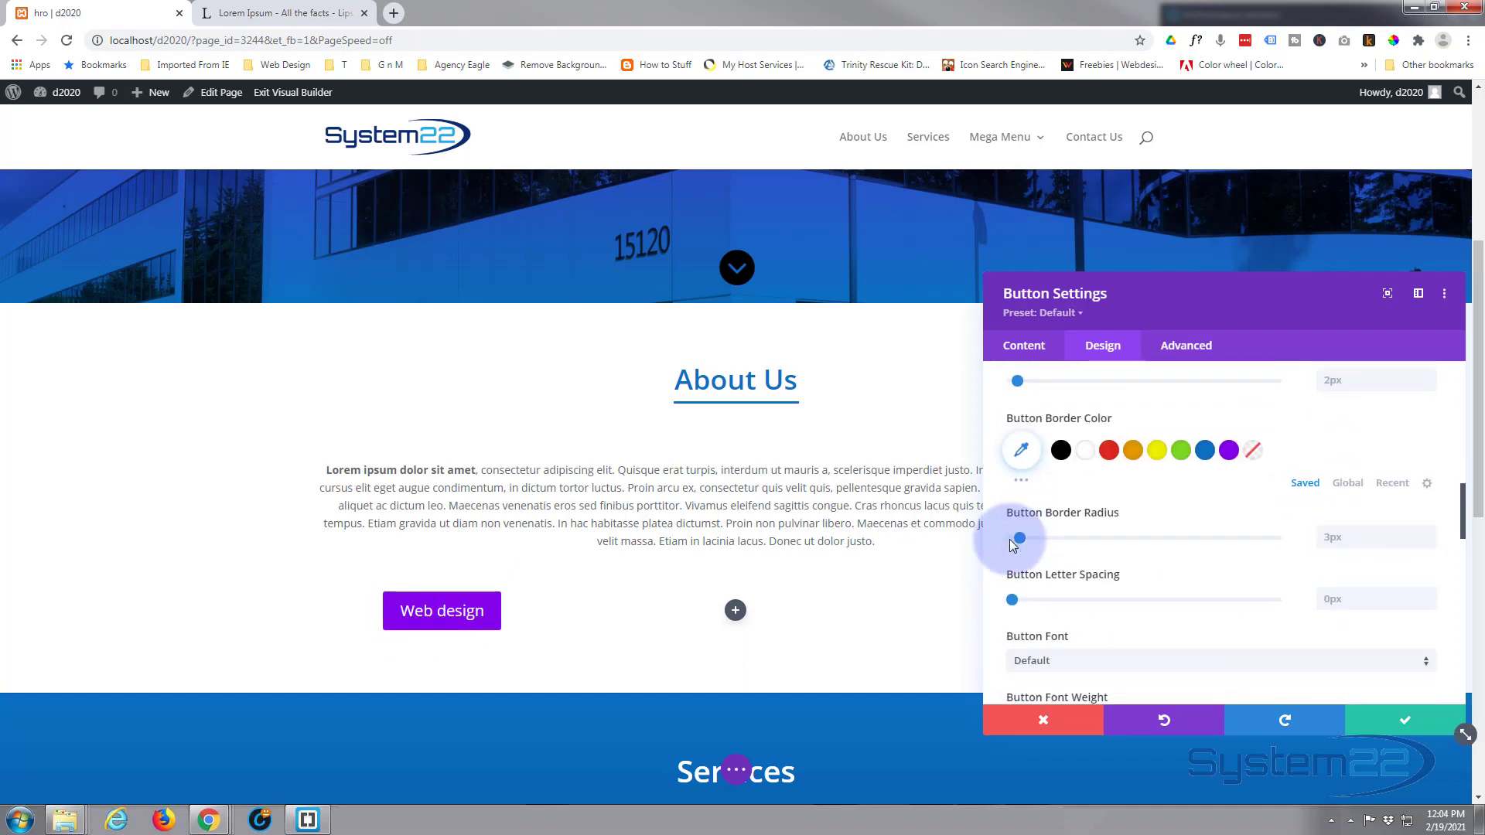
{"action": "scroll", "coordinate": [1009, 540], "scroll_direction": "down", "scroll_amount": 1}
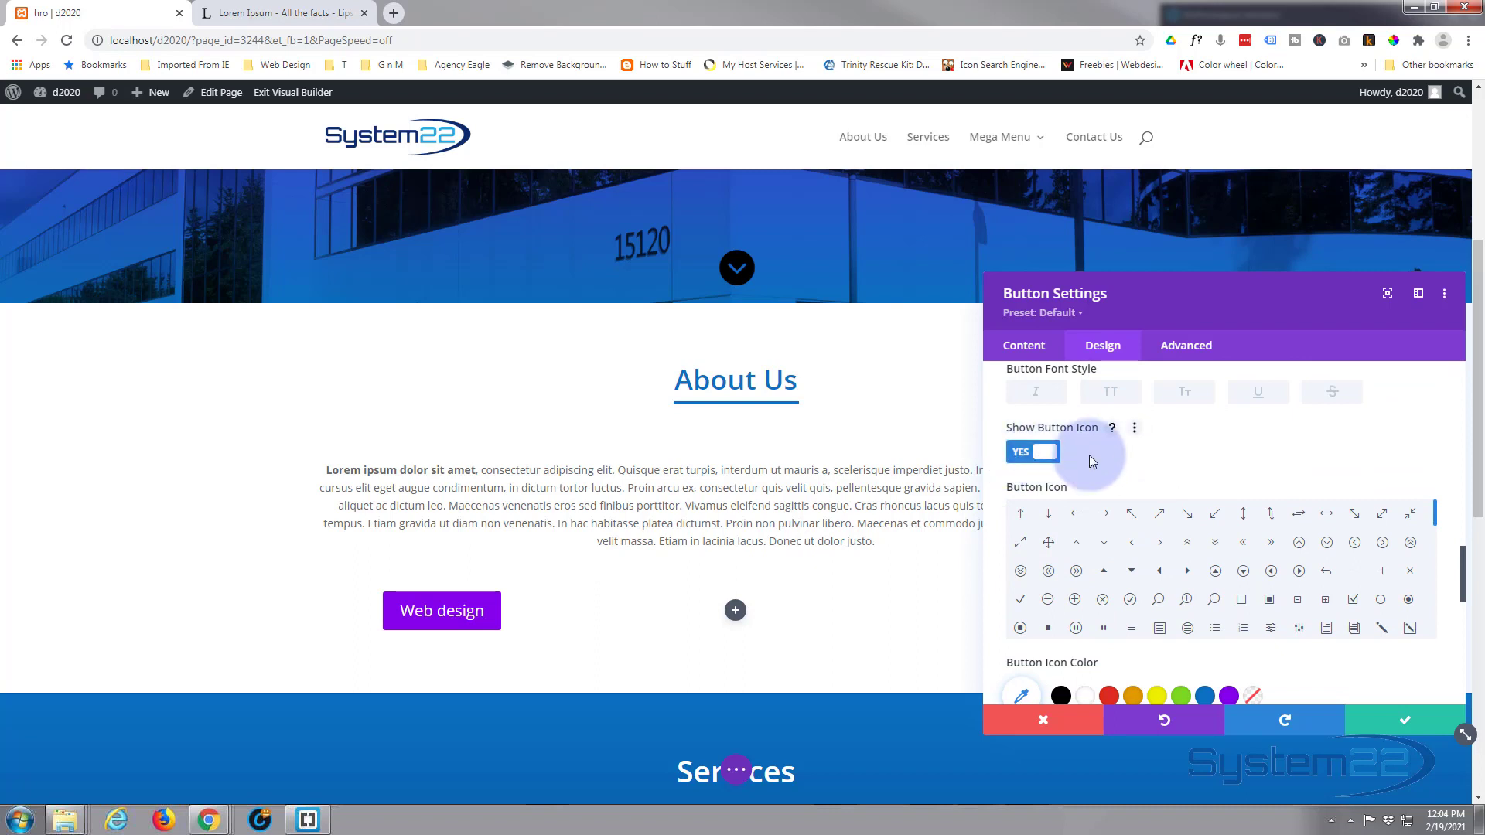
{"action": "scroll", "coordinate": [1089, 455], "scroll_direction": "down", "scroll_amount": 5}
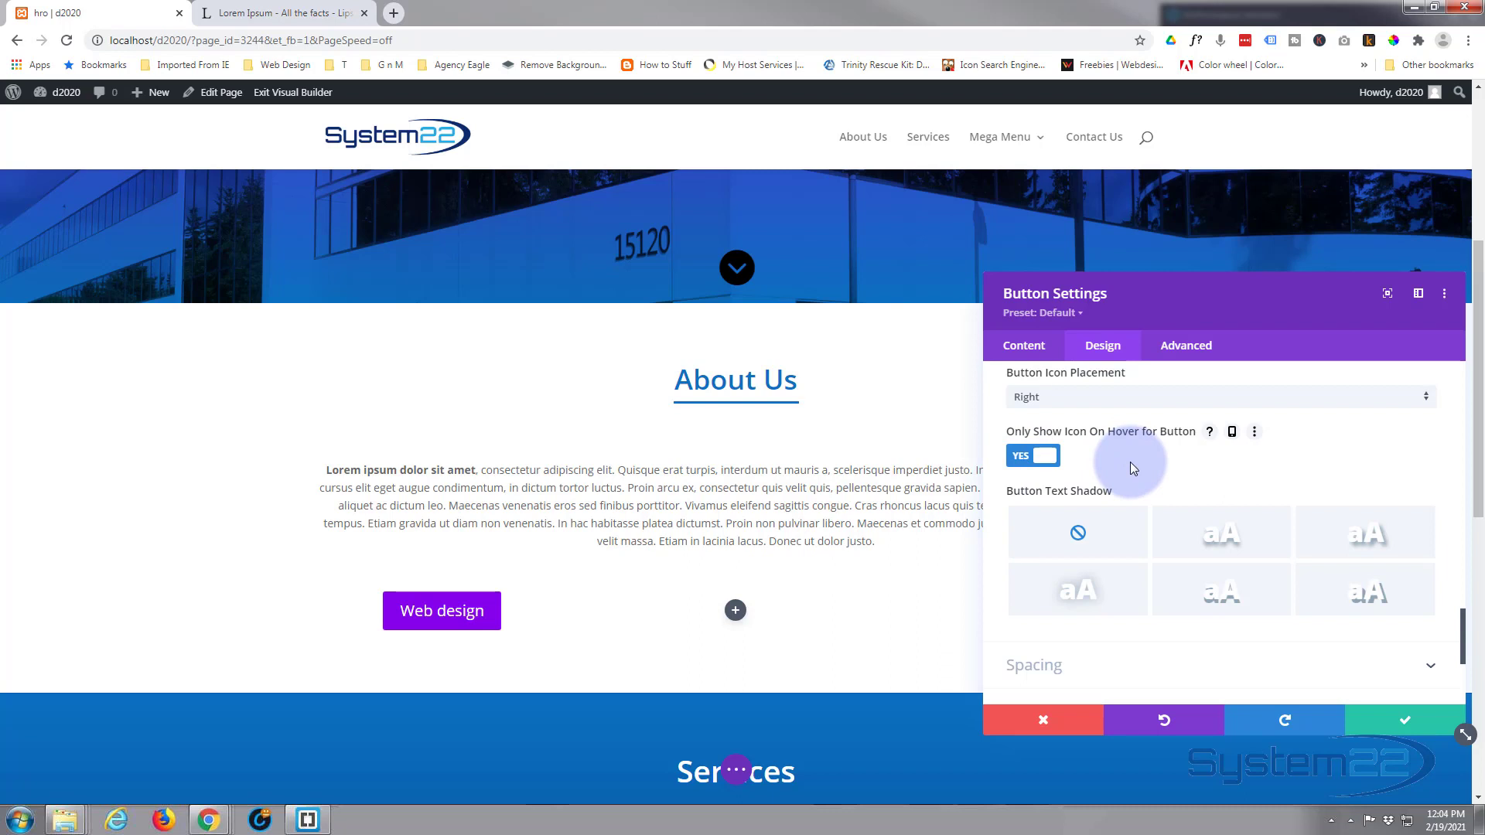
{"action": "left_click", "coordinate": [1411, 723]}
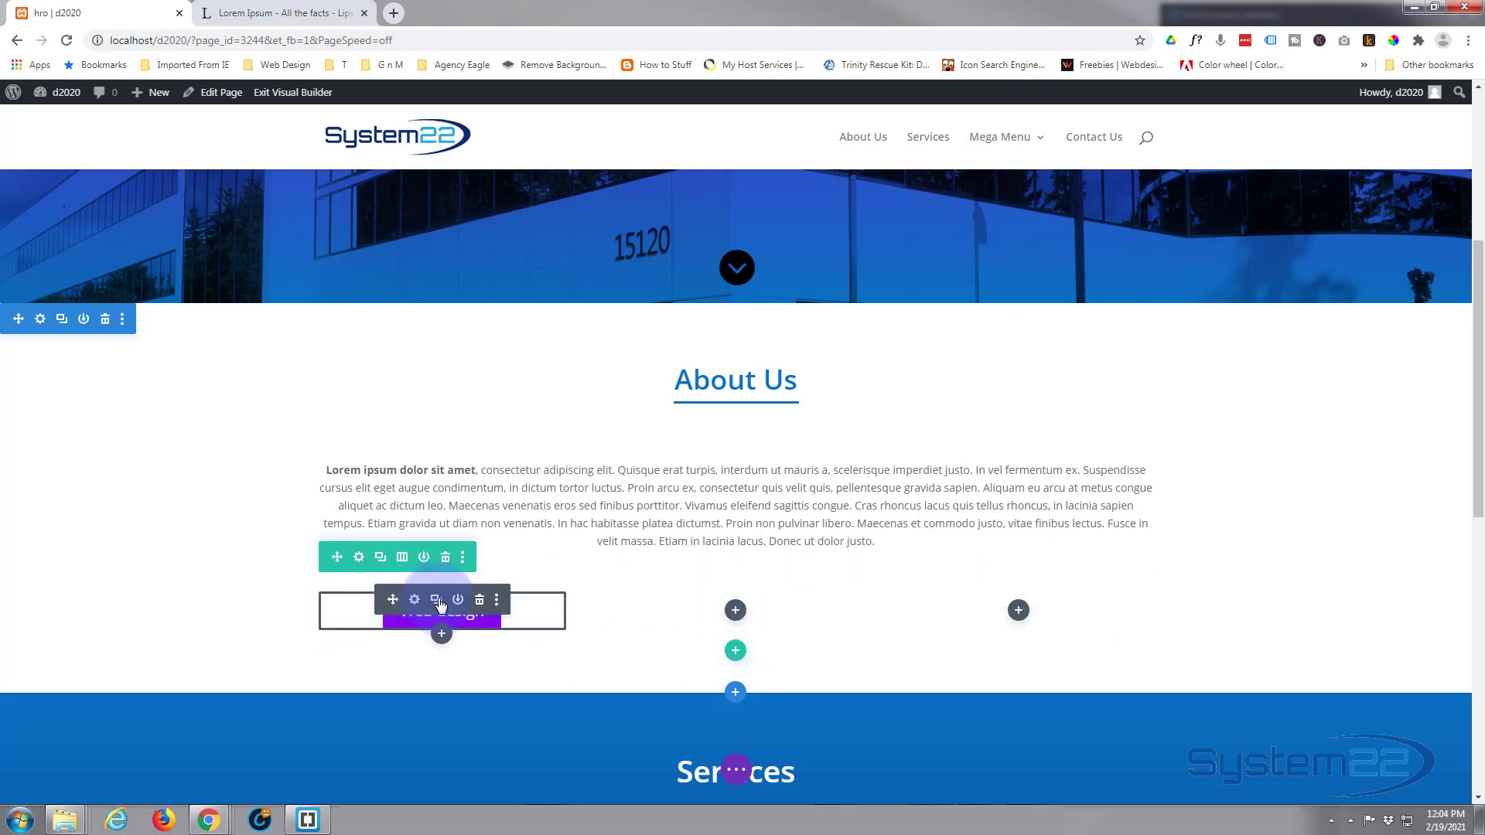
Duplicate the button into the middle column and relabel it 'Web Services'.
{"action": "left_click", "coordinate": [438, 604]}
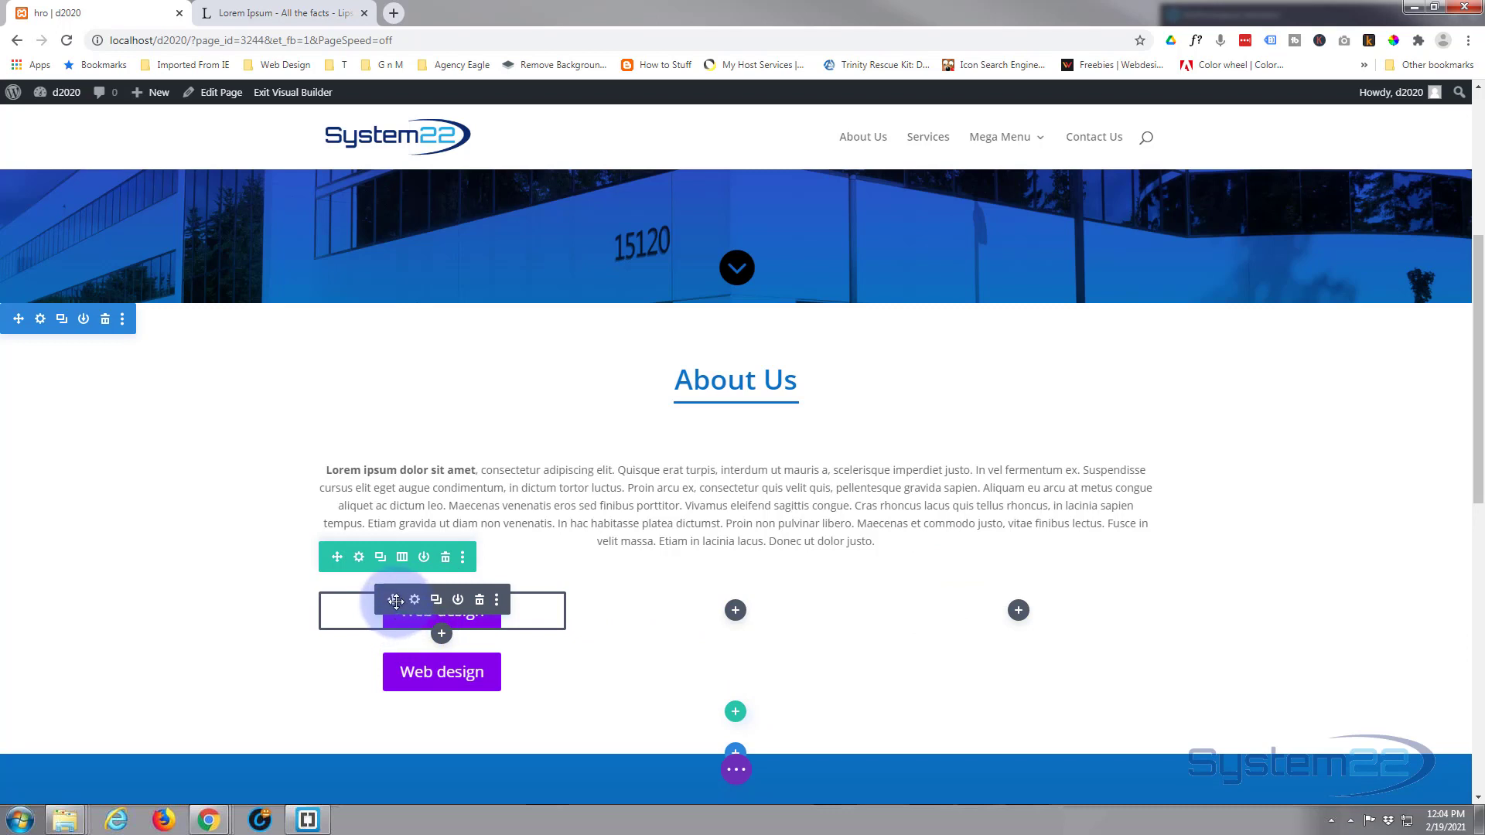
{"action": "left_click_drag", "start_coordinate": [395, 601], "coordinate": [739, 620]}
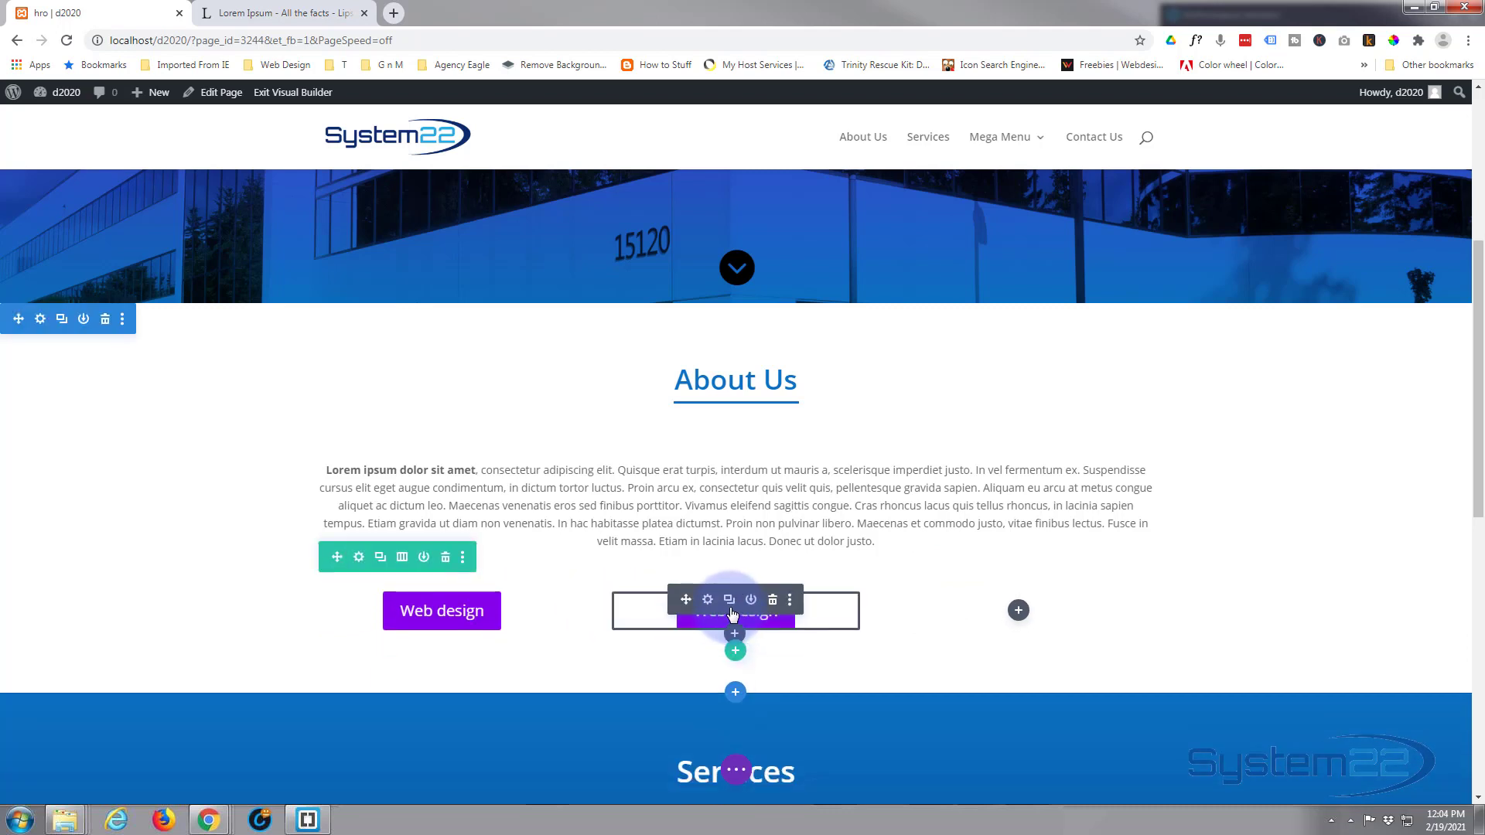
{"action": "left_click", "coordinate": [707, 601]}
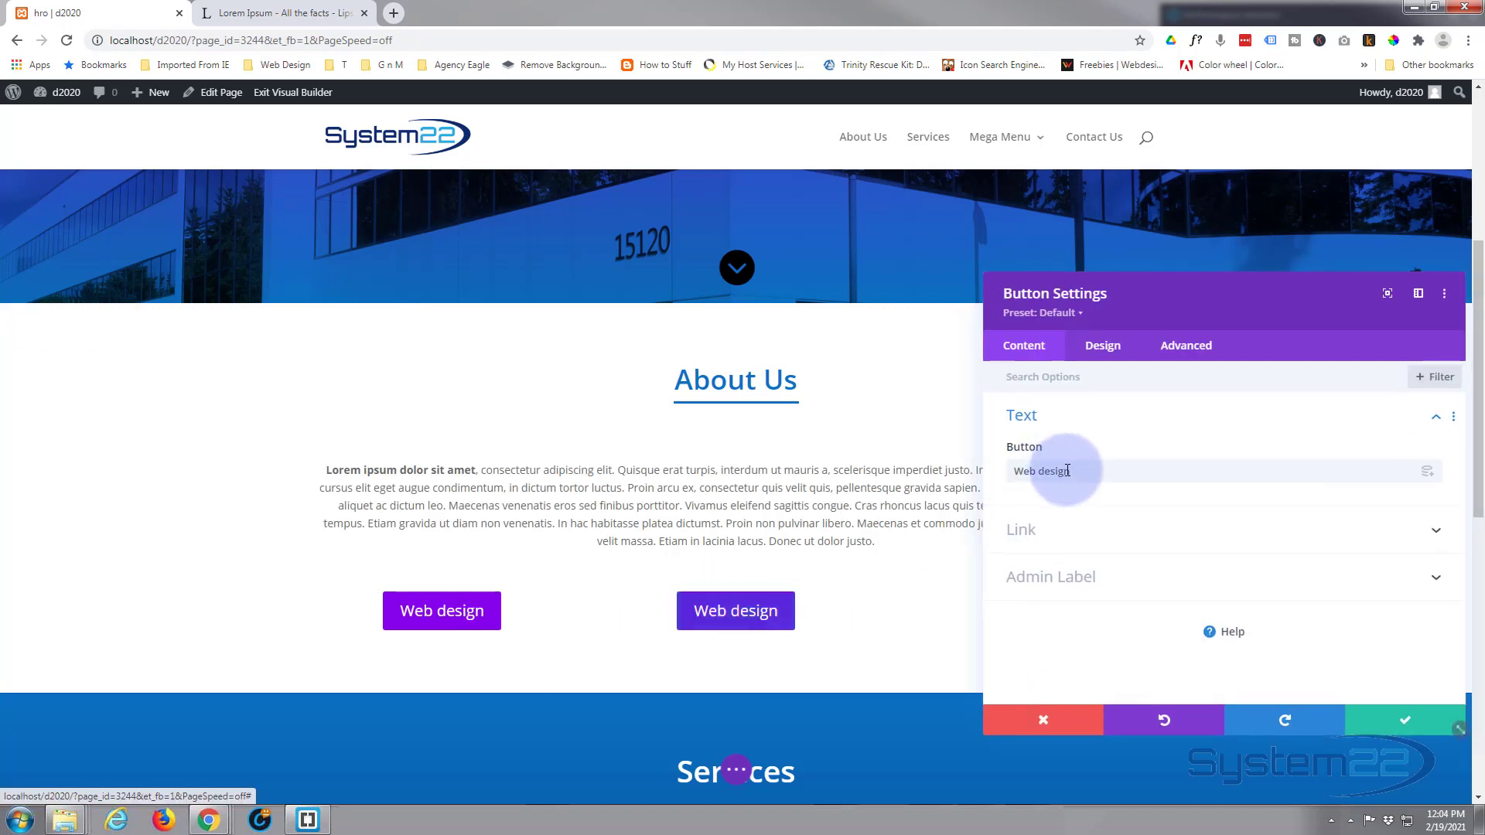
{"action": "left_click_drag", "start_coordinate": [1043, 469], "coordinate": [1078, 471]}
{"action": "type", "text": "Services"}
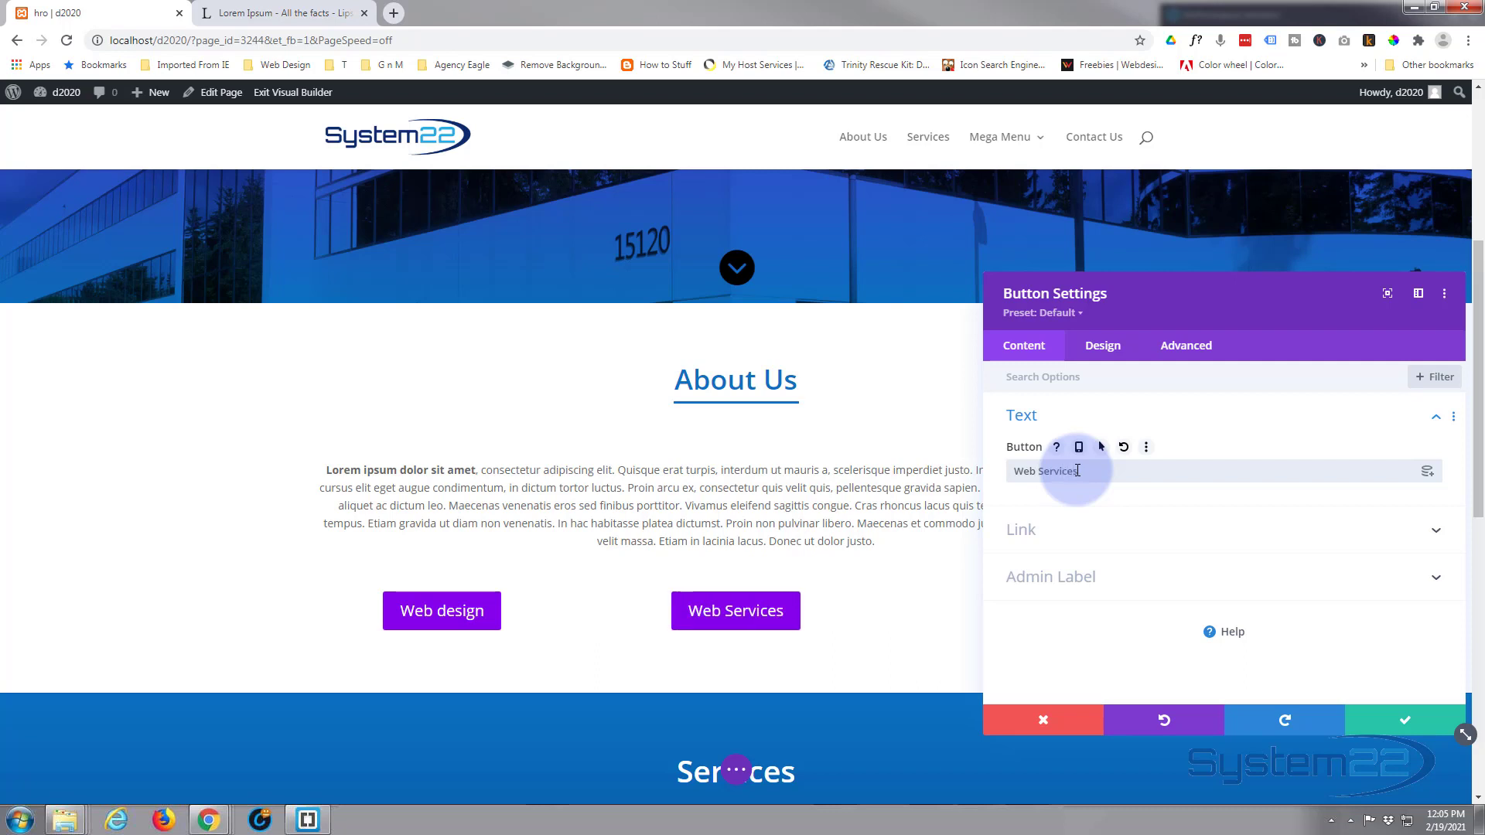
{"action": "left_click", "coordinate": [1359, 712]}
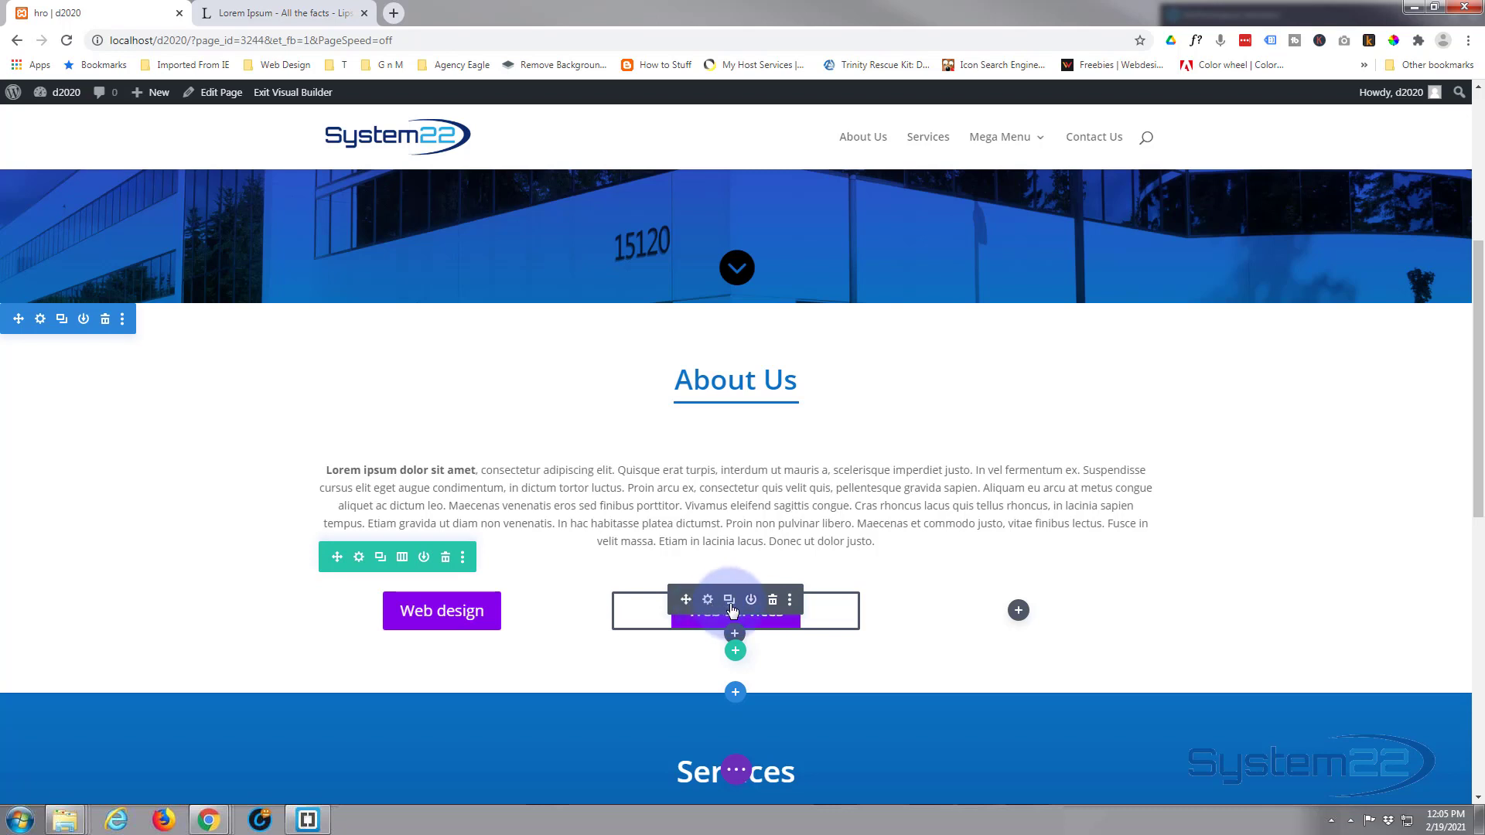
Duplicate it into the third column and relabel that copy 'Web Support'.
{"action": "left_click", "coordinate": [731, 607]}
{"action": "left_click_drag", "start_coordinate": [686, 600], "coordinate": [1023, 614]}
{"action": "left_click", "coordinate": [1003, 604]}
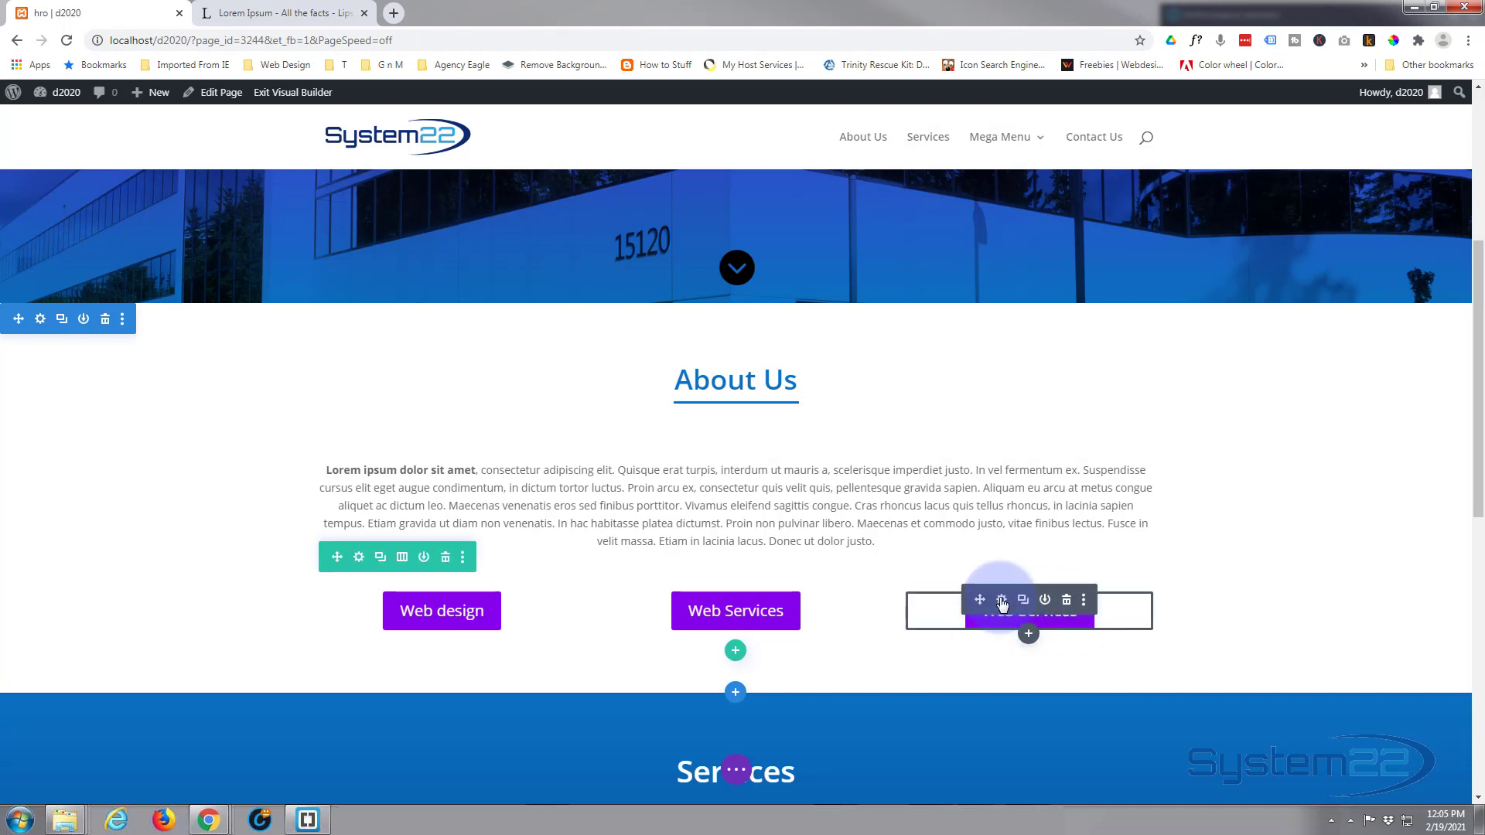
{"action": "left_click", "coordinate": [1037, 472]}
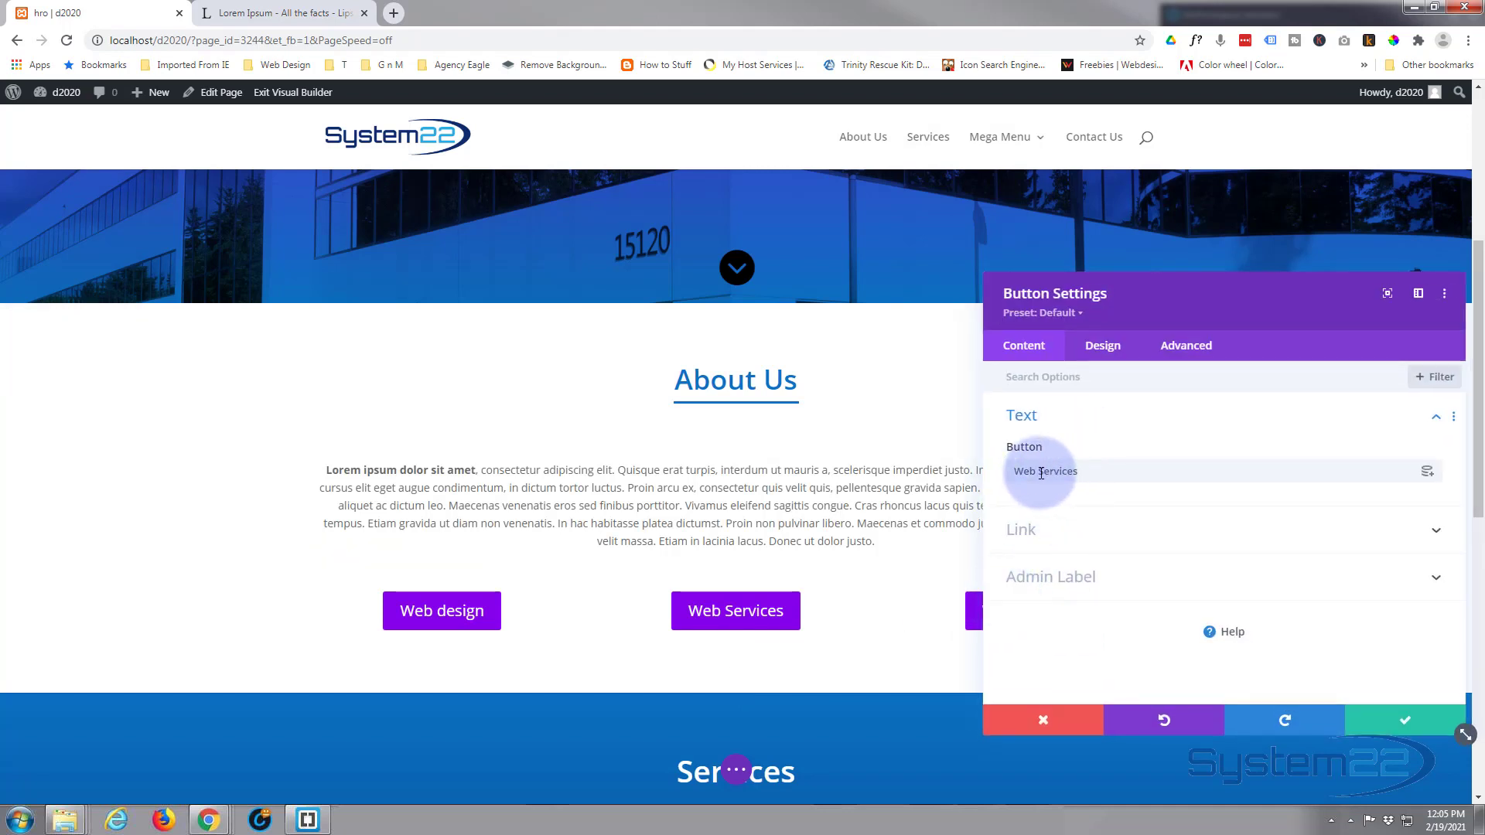
{"action": "left_click_drag", "start_coordinate": [1041, 473], "coordinate": [1114, 470]}
{"action": "type", "text": "Support"}
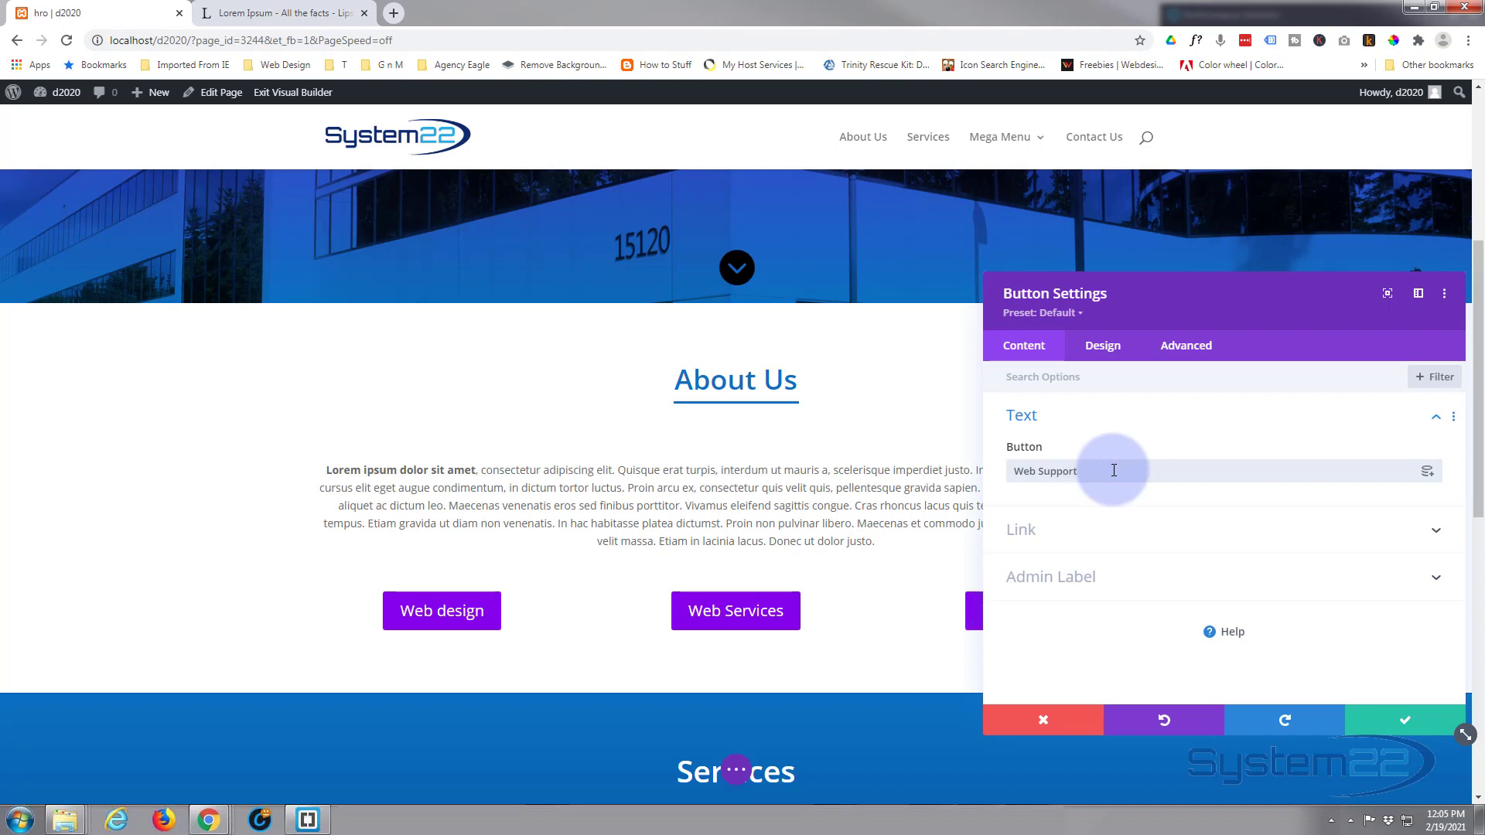
{"action": "left_click", "coordinate": [1090, 531]}
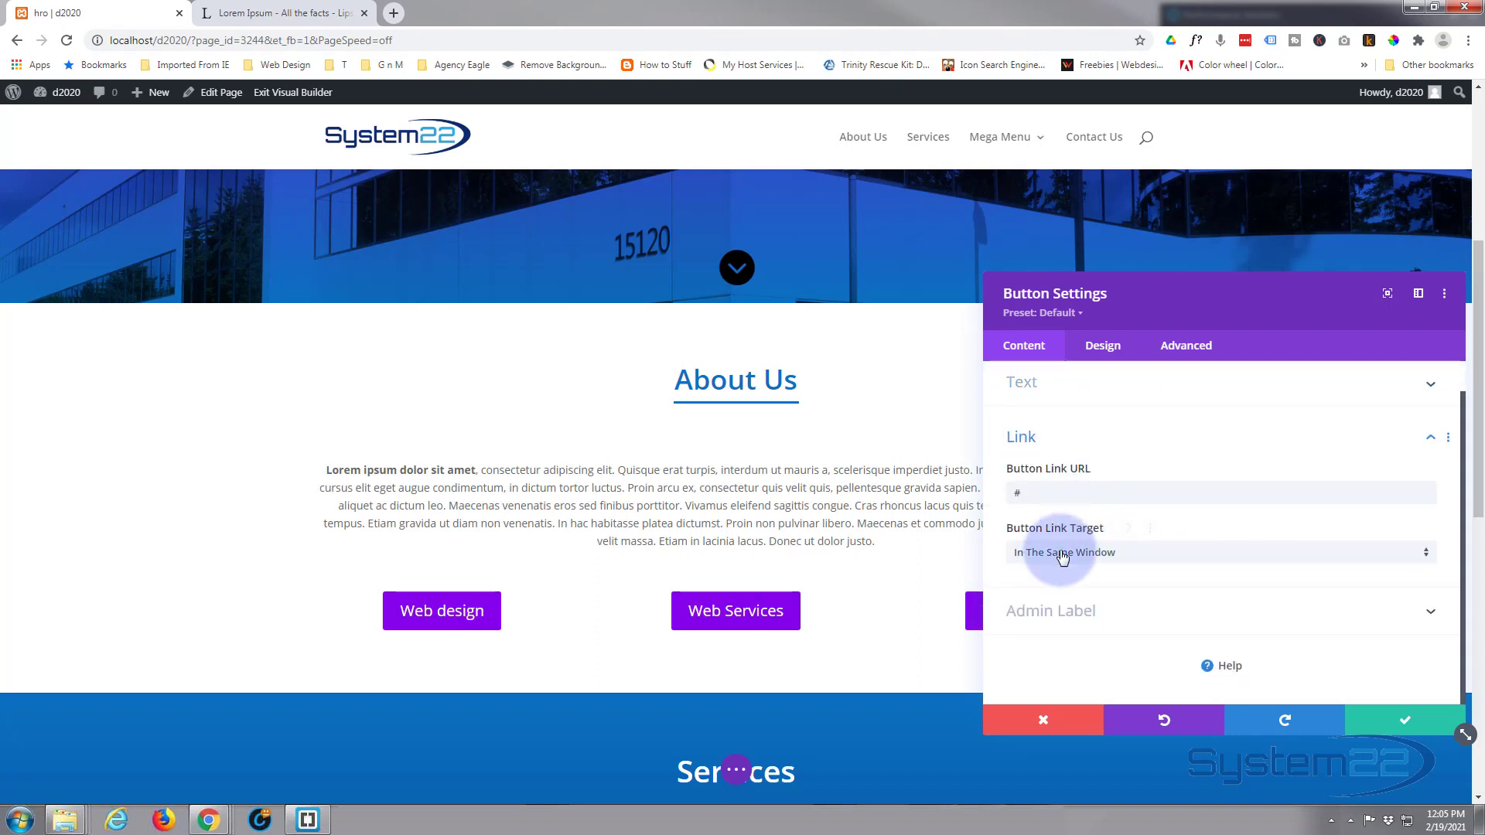
{"action": "left_click", "coordinate": [1403, 726]}
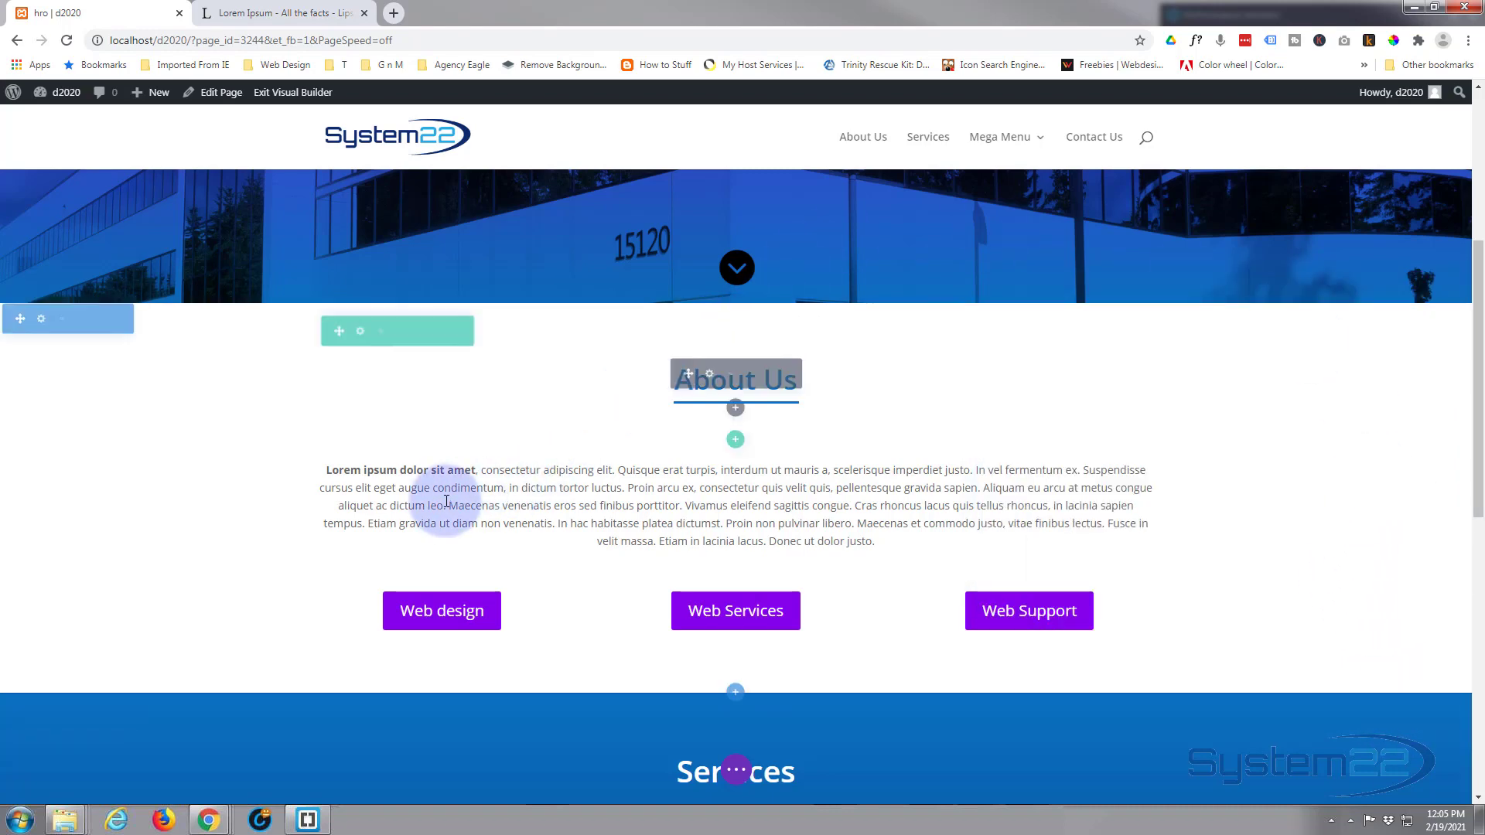
Expand the page settings bar via the purple '...' button at the page bottom.
{"action": "scroll", "coordinate": [446, 501], "scroll_direction": "up", "scroll_amount": 4}
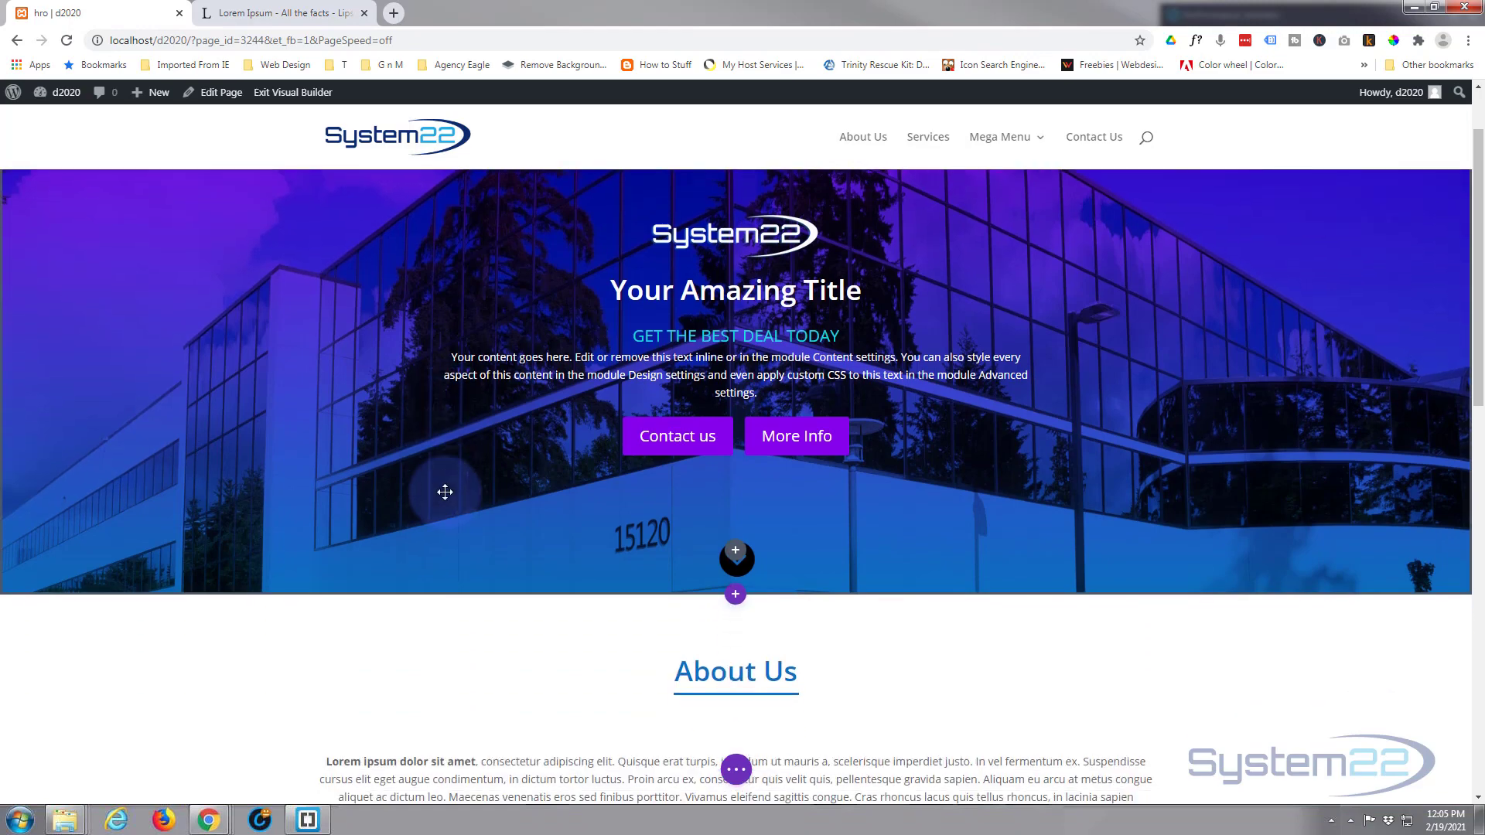
{"action": "scroll", "coordinate": [445, 492], "scroll_direction": "down", "scroll_amount": 5}
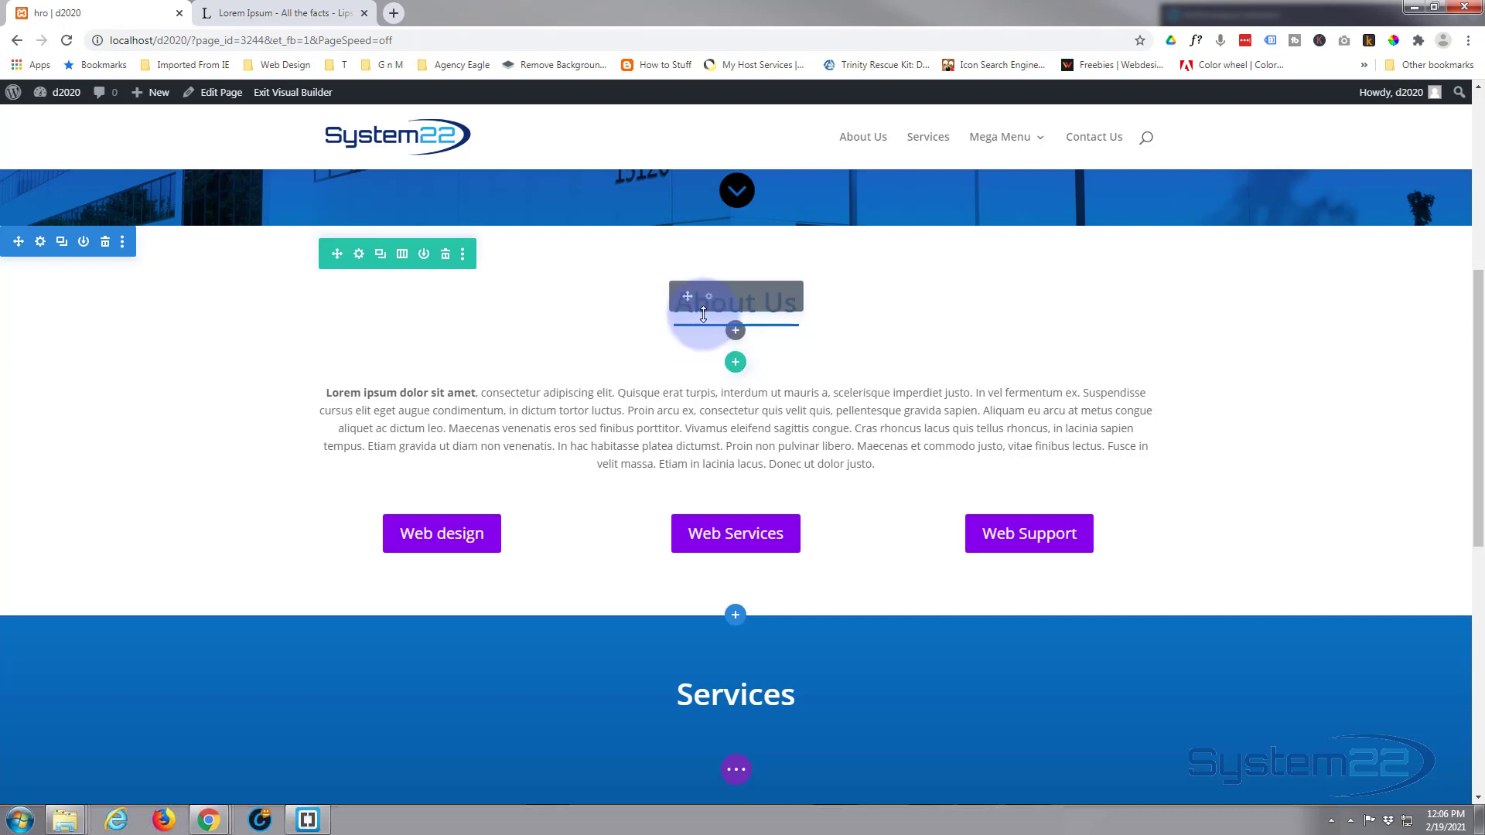
{"action": "mouse_move", "coordinate": [703, 313]}
{"action": "left_mouse_down"}
{"action": "mouse_move", "coordinate": [703, 298]}
{"action": "mouse_move", "coordinate": [707, 338]}
{"action": "left_mouse_up"}
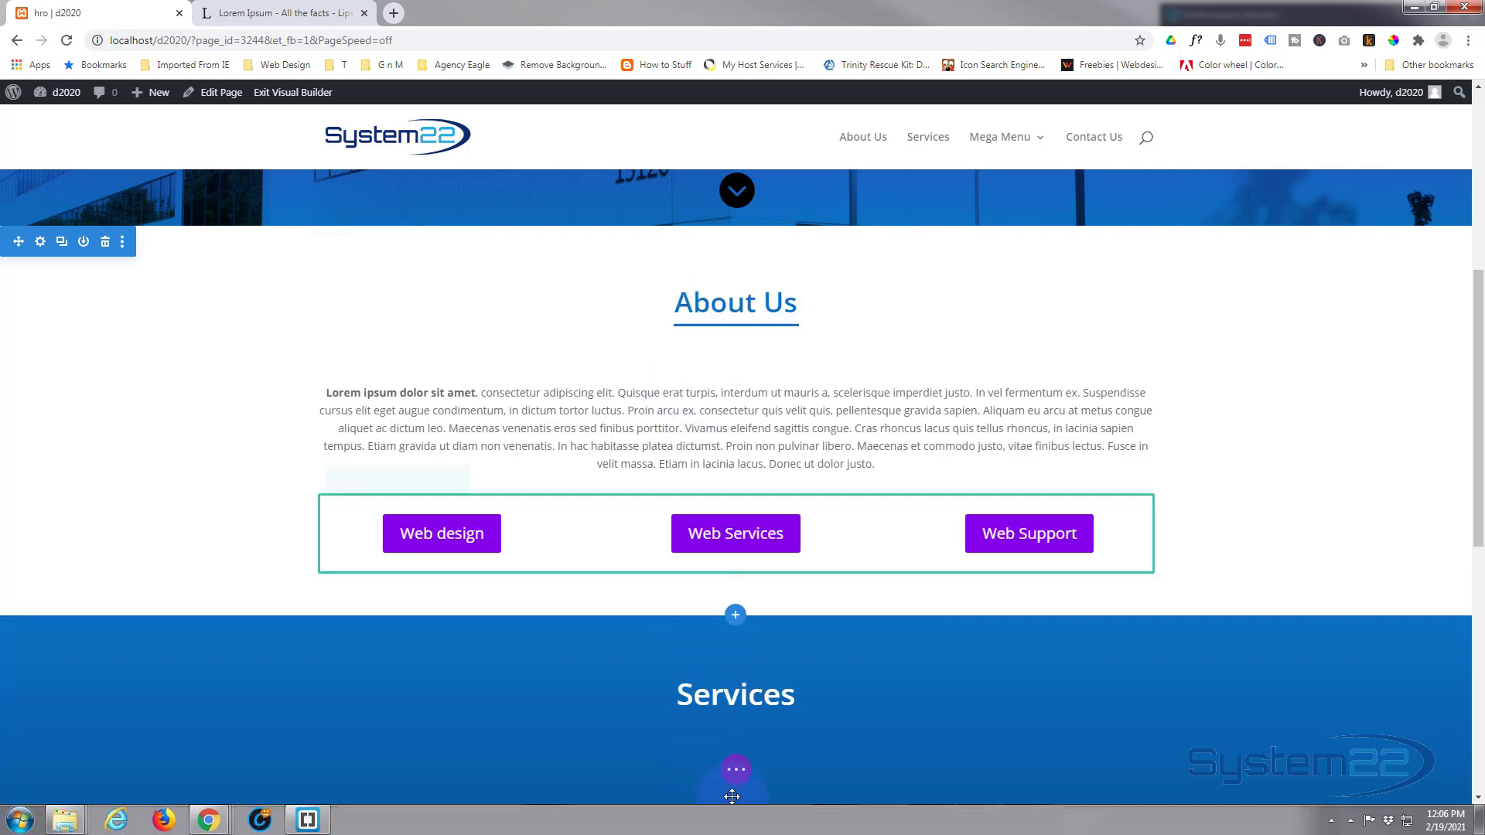
{"action": "left_click", "coordinate": [736, 771]}
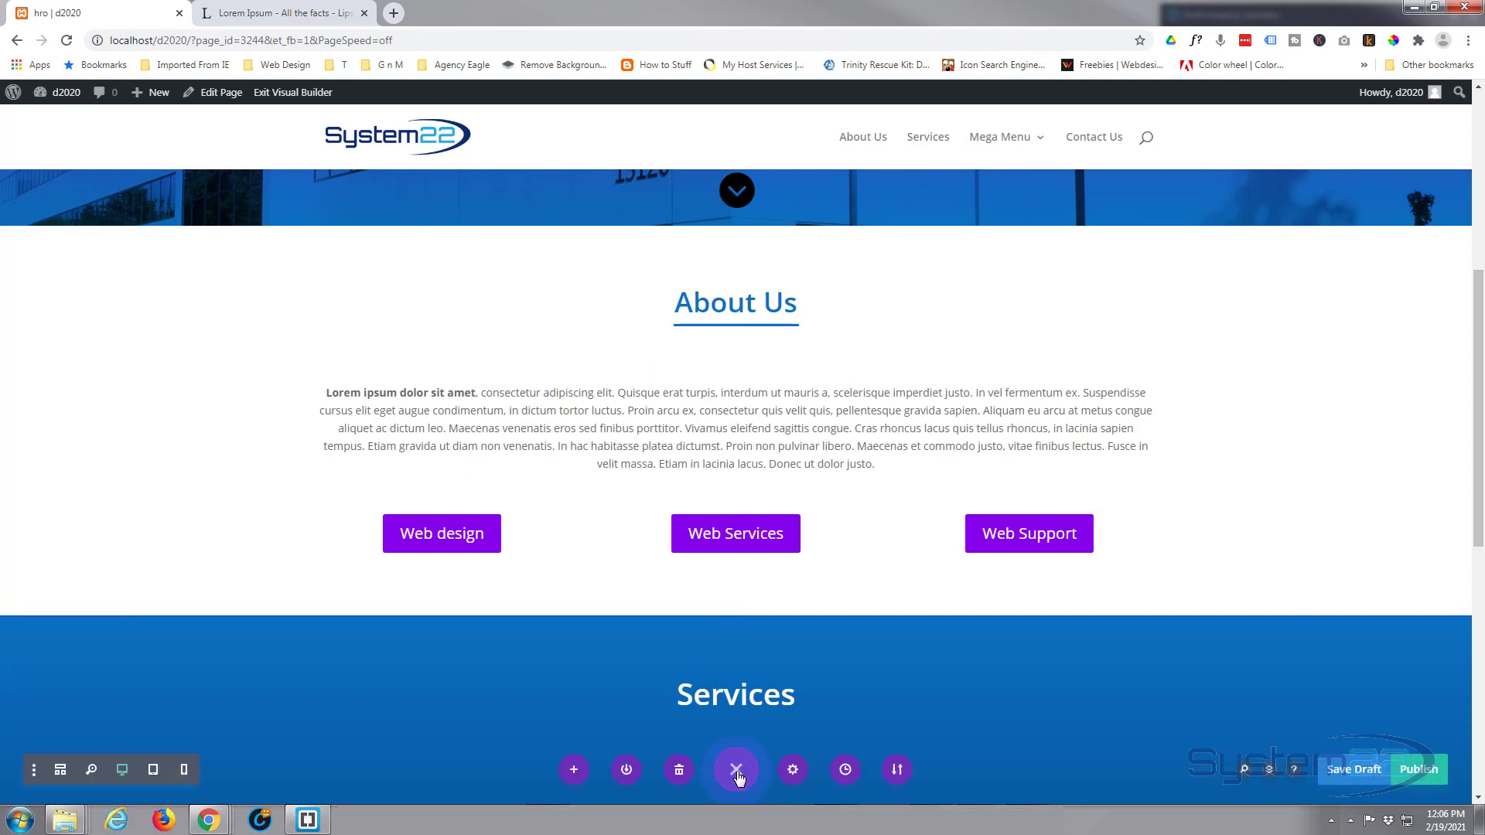
{"action": "left_click", "coordinate": [60, 770]}
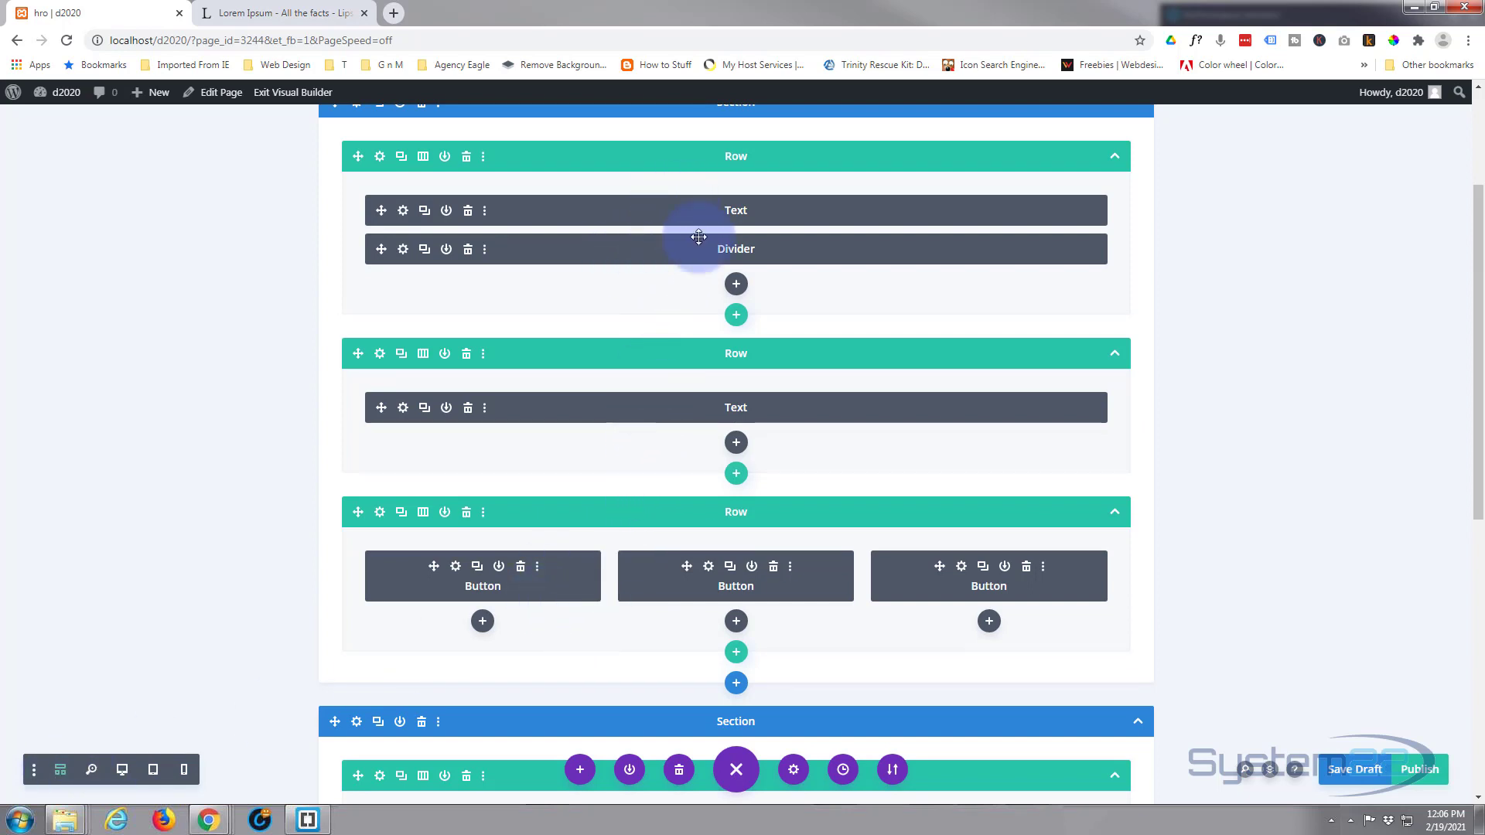
{"action": "left_click", "coordinate": [122, 769]}
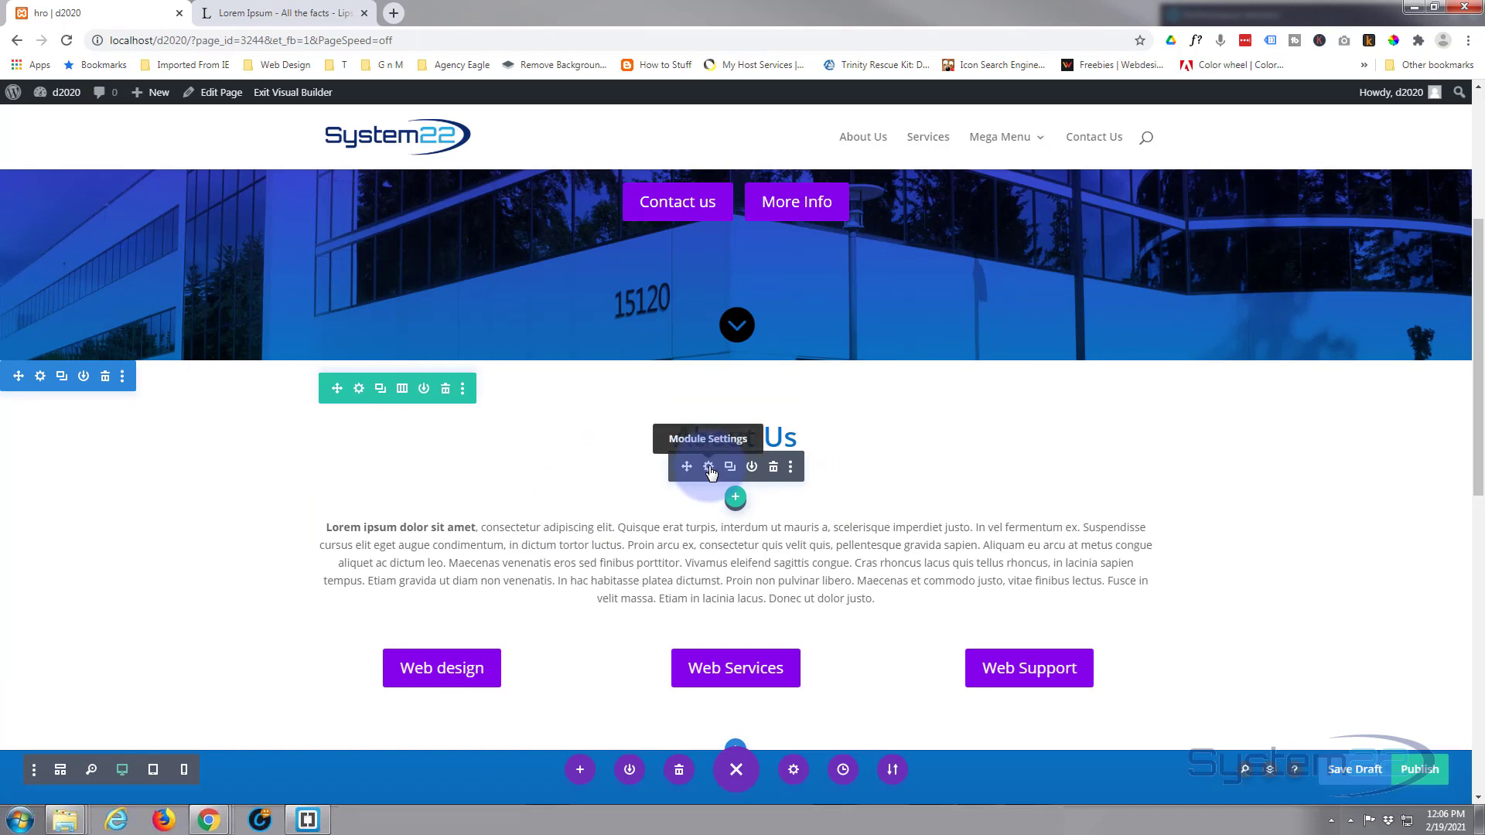
Open the About Us divider's Advanced settings and expand its Scroll Effects for scaling.
{"action": "left_click", "coordinate": [708, 467]}
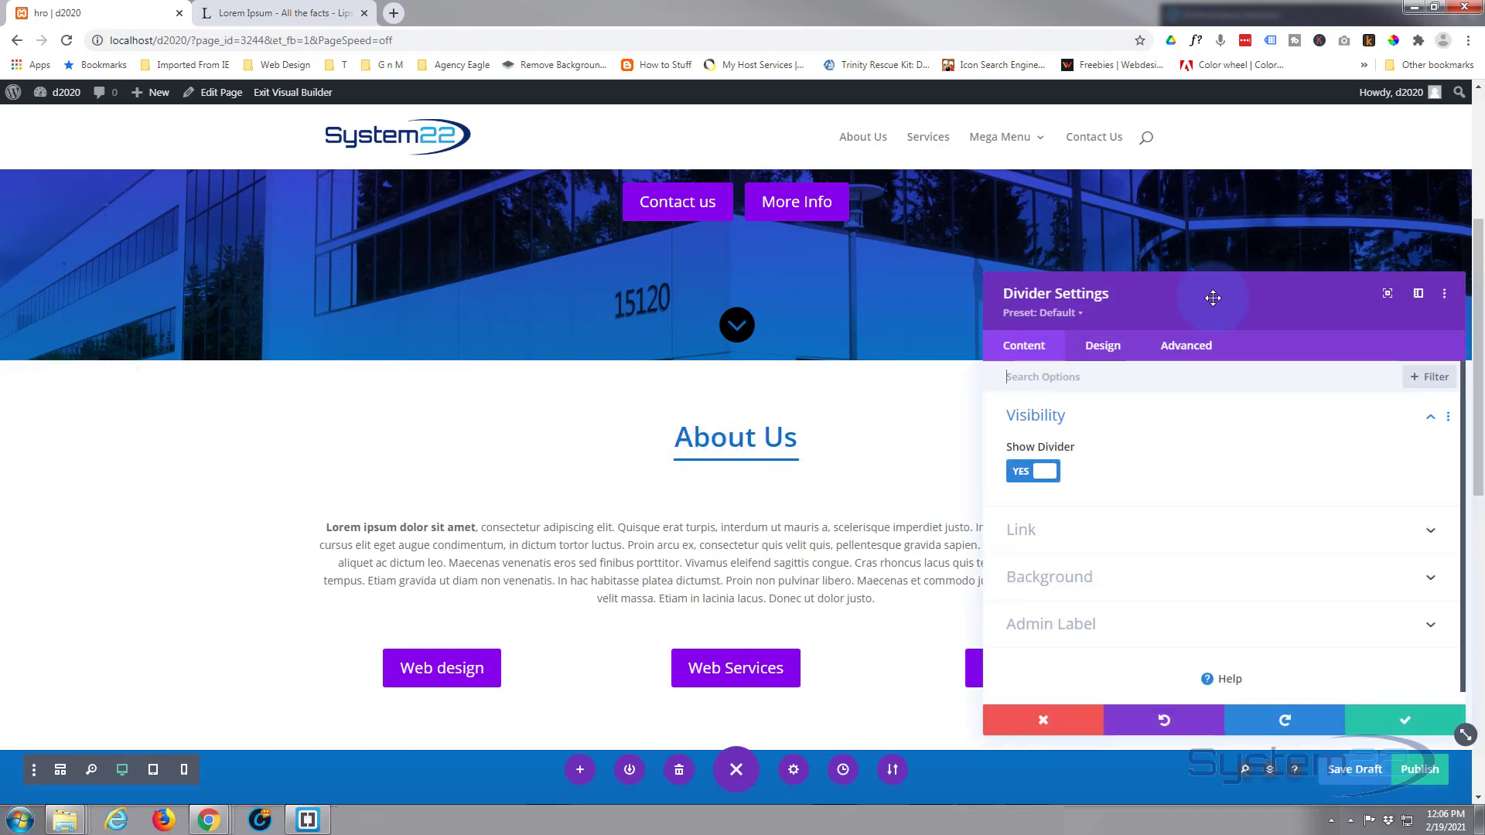
{"action": "left_click", "coordinate": [1206, 352]}
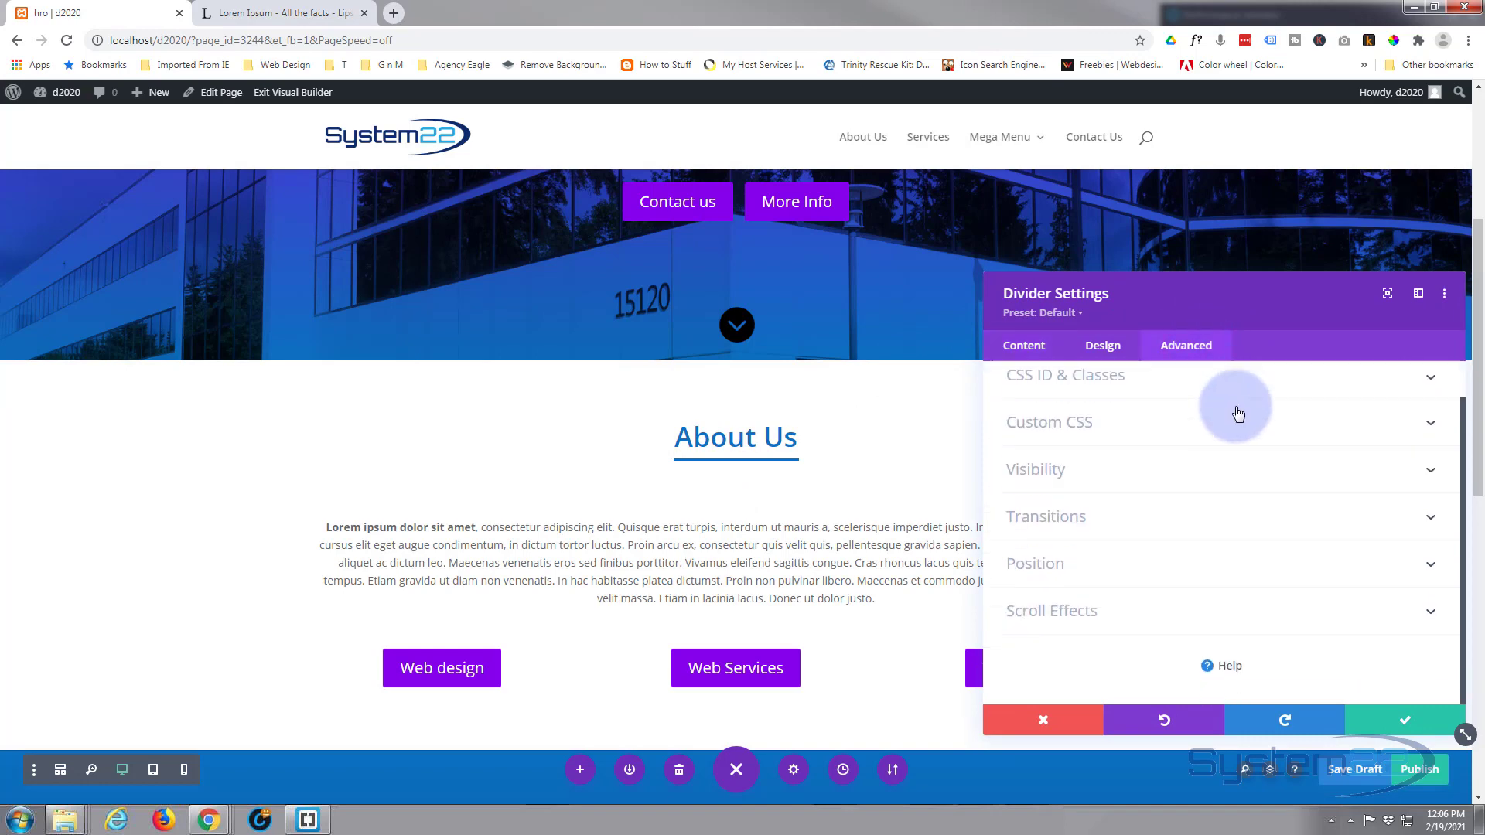
{"action": "left_click", "coordinate": [1161, 609]}
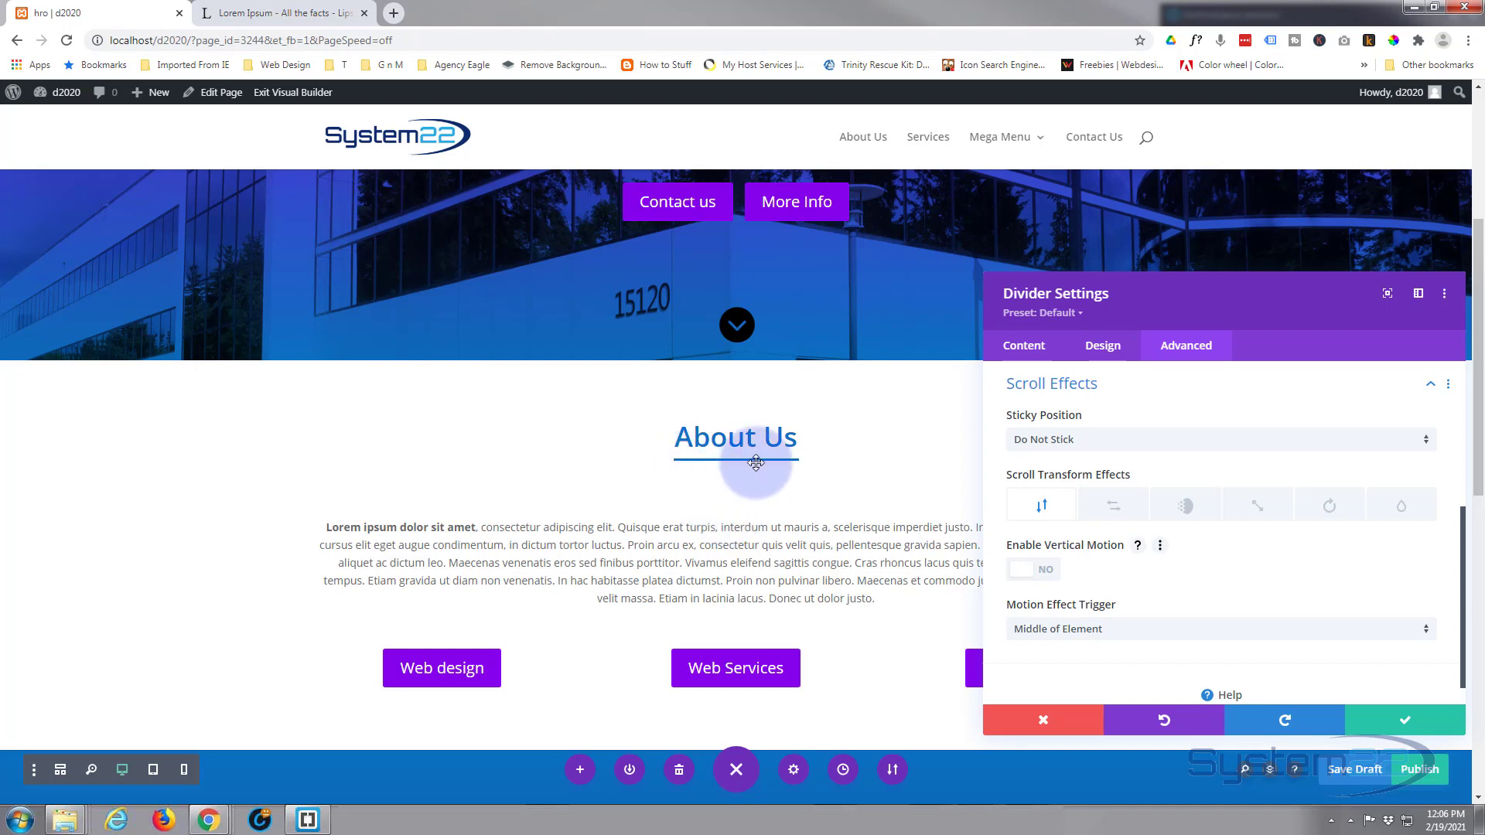
{"action": "scroll", "coordinate": [773, 491], "scroll_direction": "up", "scroll_amount": 2}
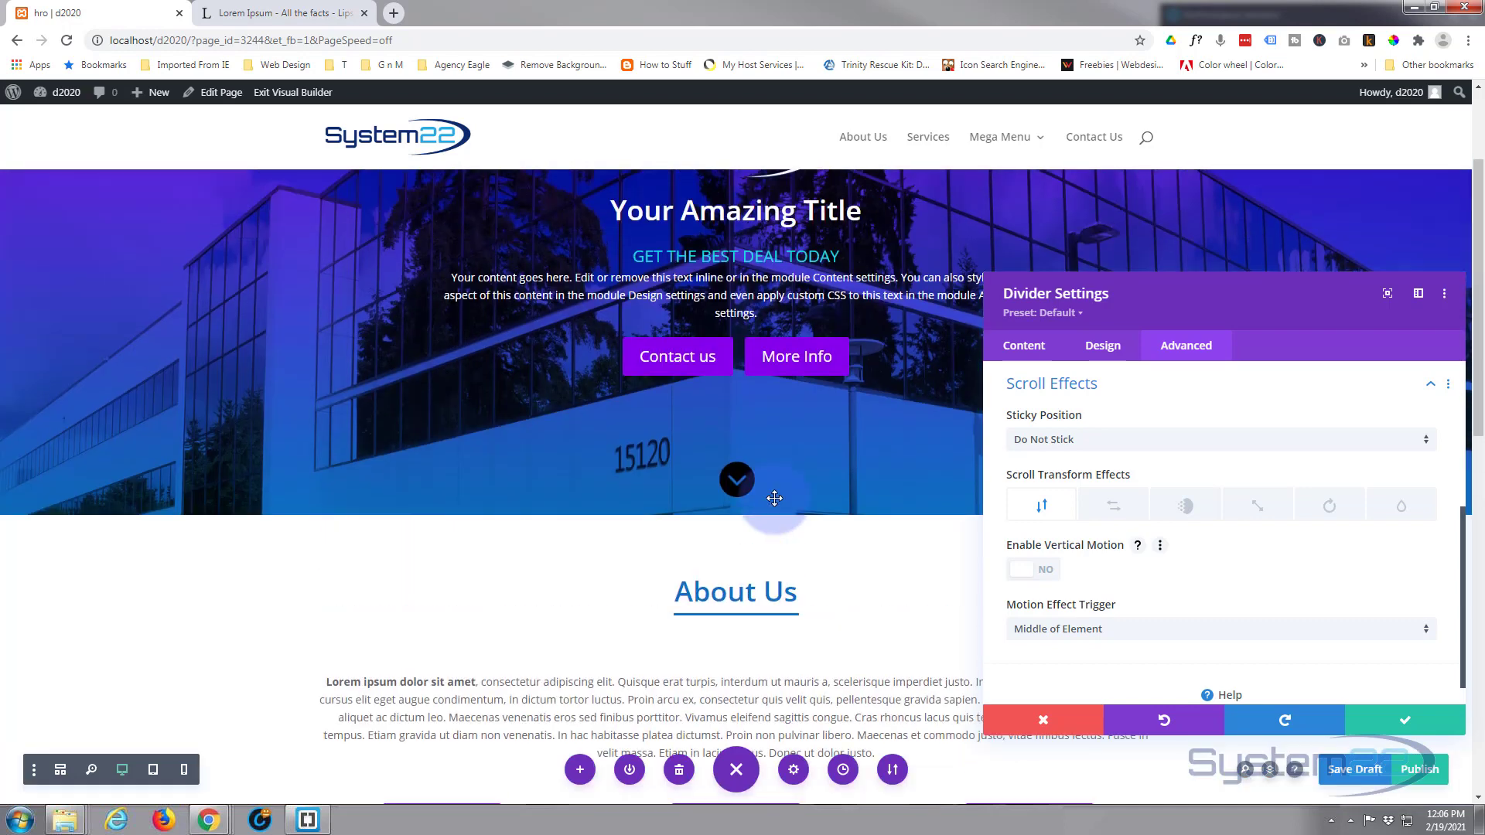
{"action": "scroll", "coordinate": [775, 498], "scroll_direction": "up", "scroll_amount": 1}
{"action": "scroll", "coordinate": [774, 498], "scroll_direction": "down", "scroll_amount": 1}
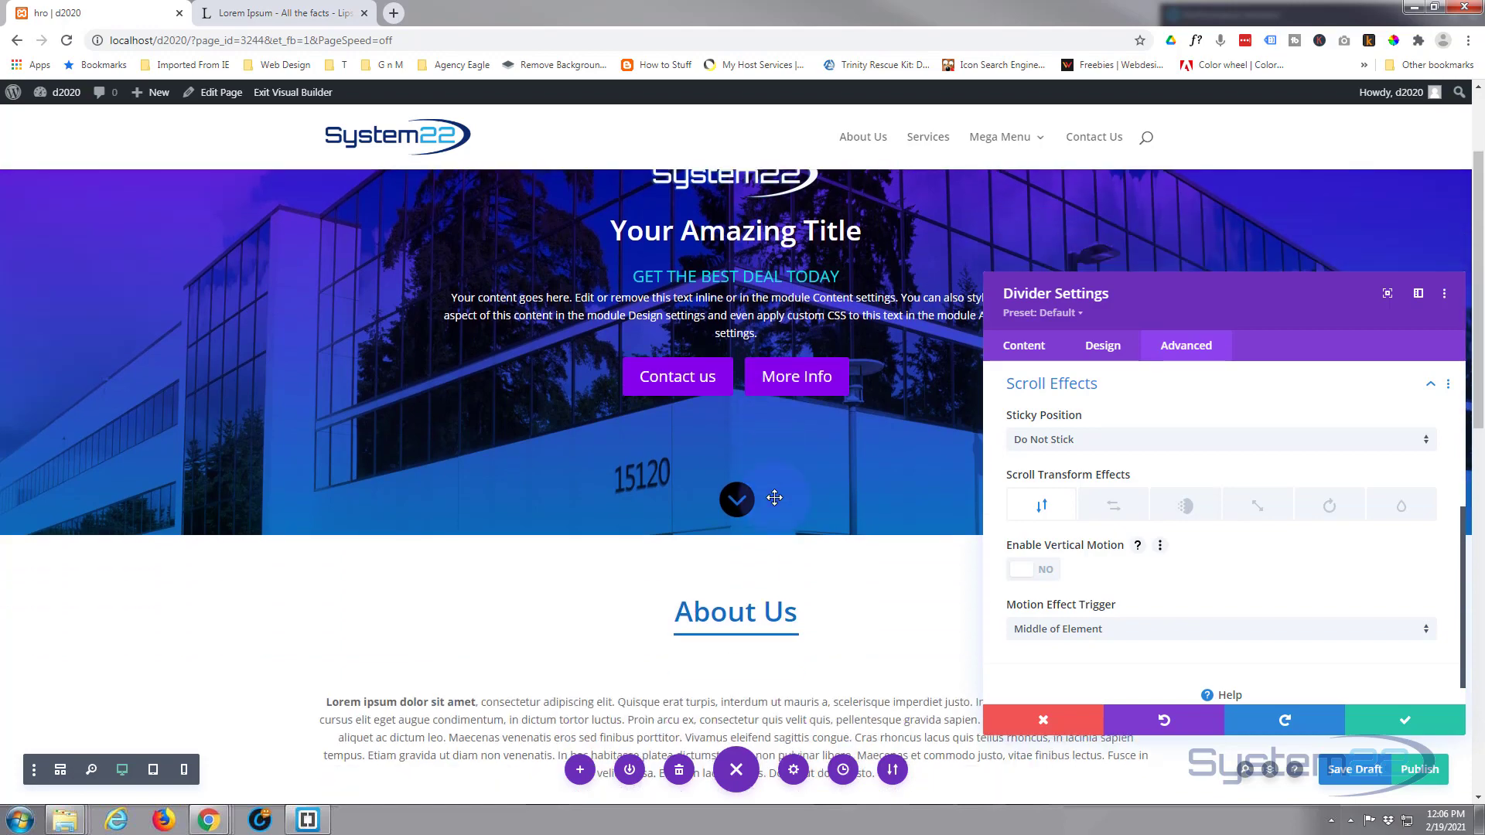
{"action": "scroll", "coordinate": [774, 498], "scroll_direction": "up", "scroll_amount": 1}
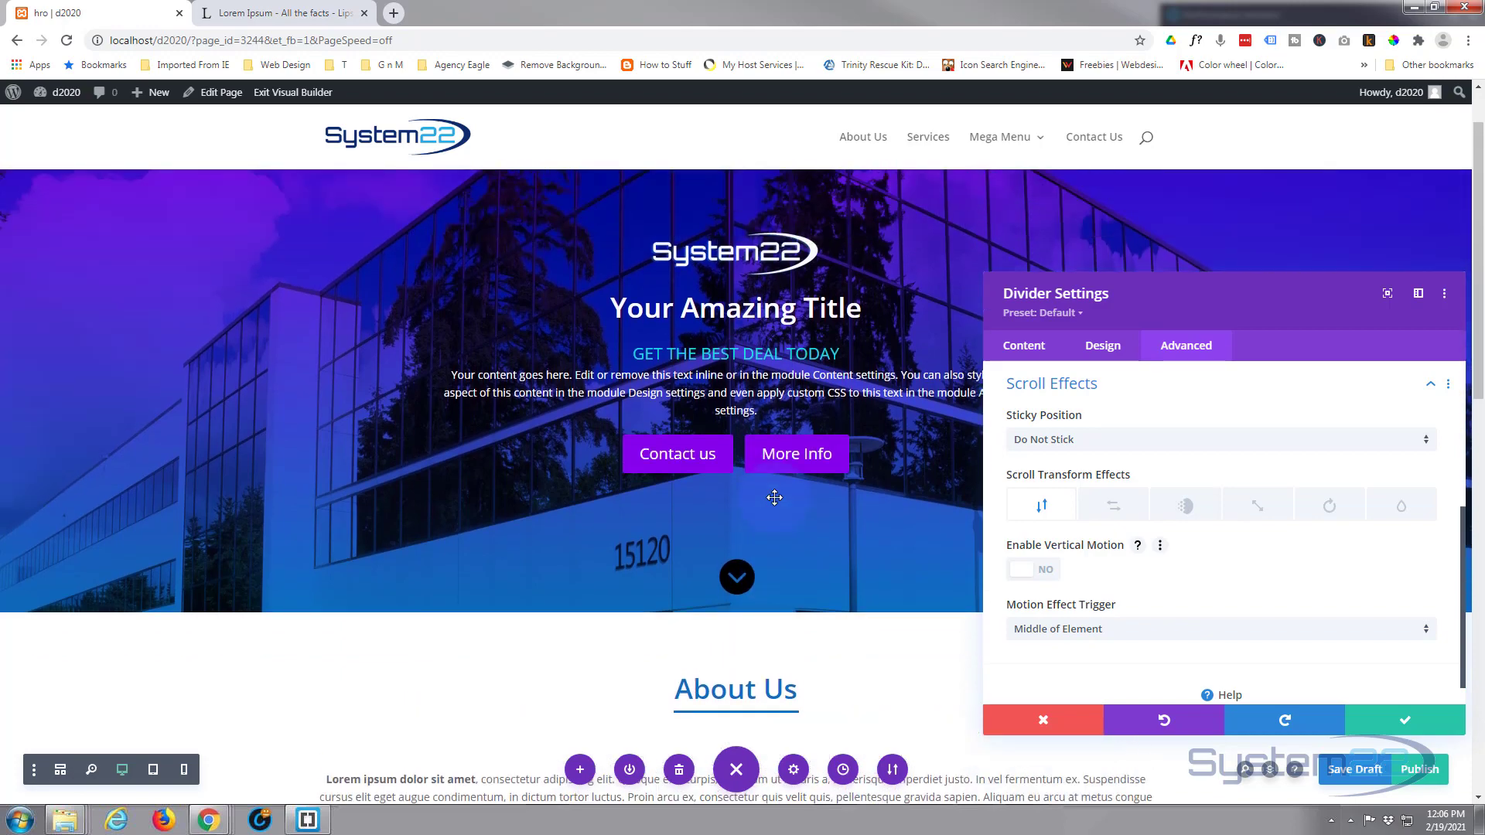
{"action": "scroll", "coordinate": [775, 497], "scroll_direction": "down", "scroll_amount": 4}
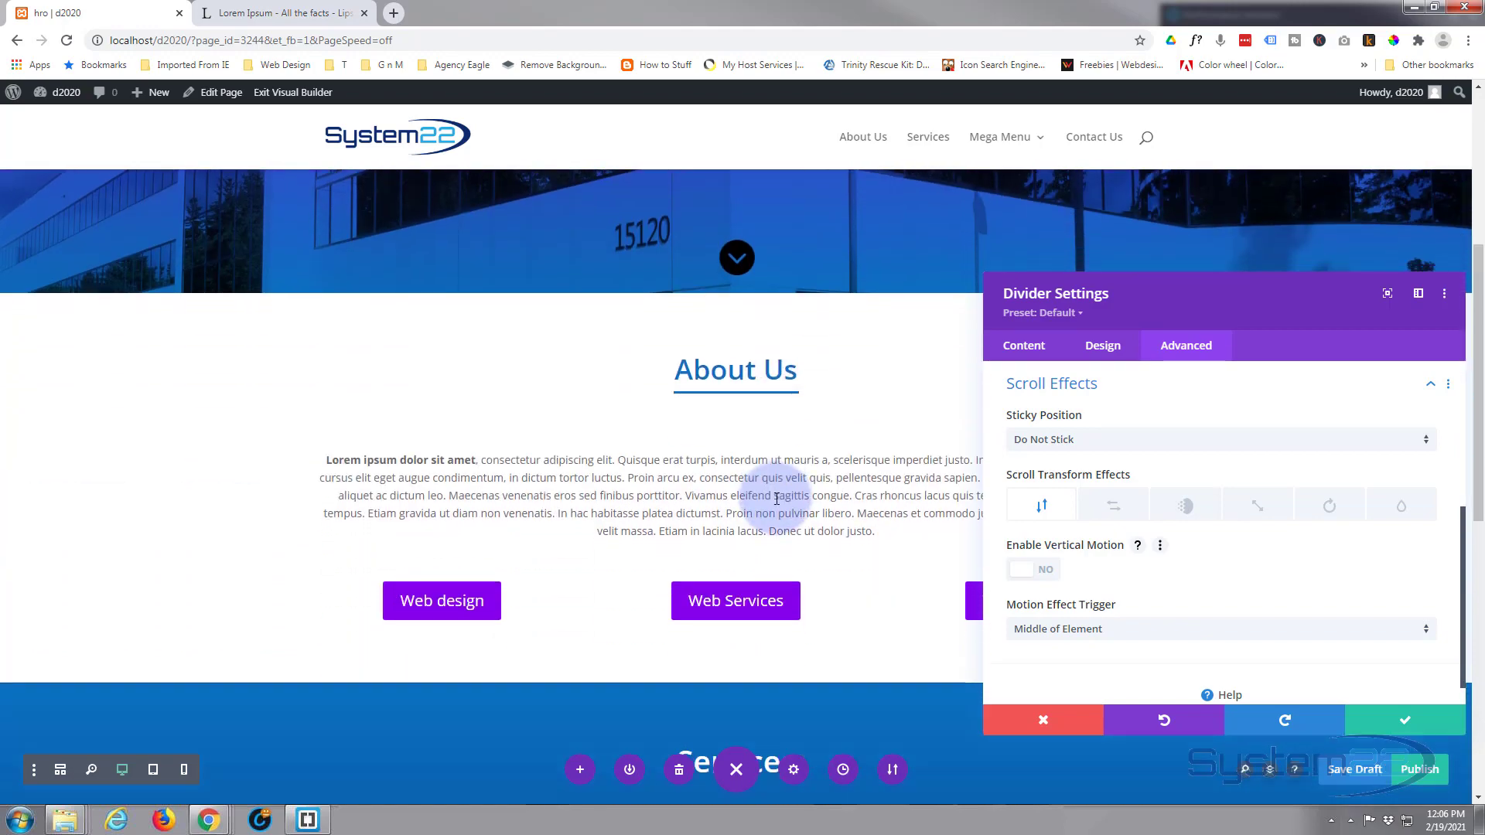
{"action": "scroll", "coordinate": [776, 499], "scroll_direction": "down", "scroll_amount": 2}
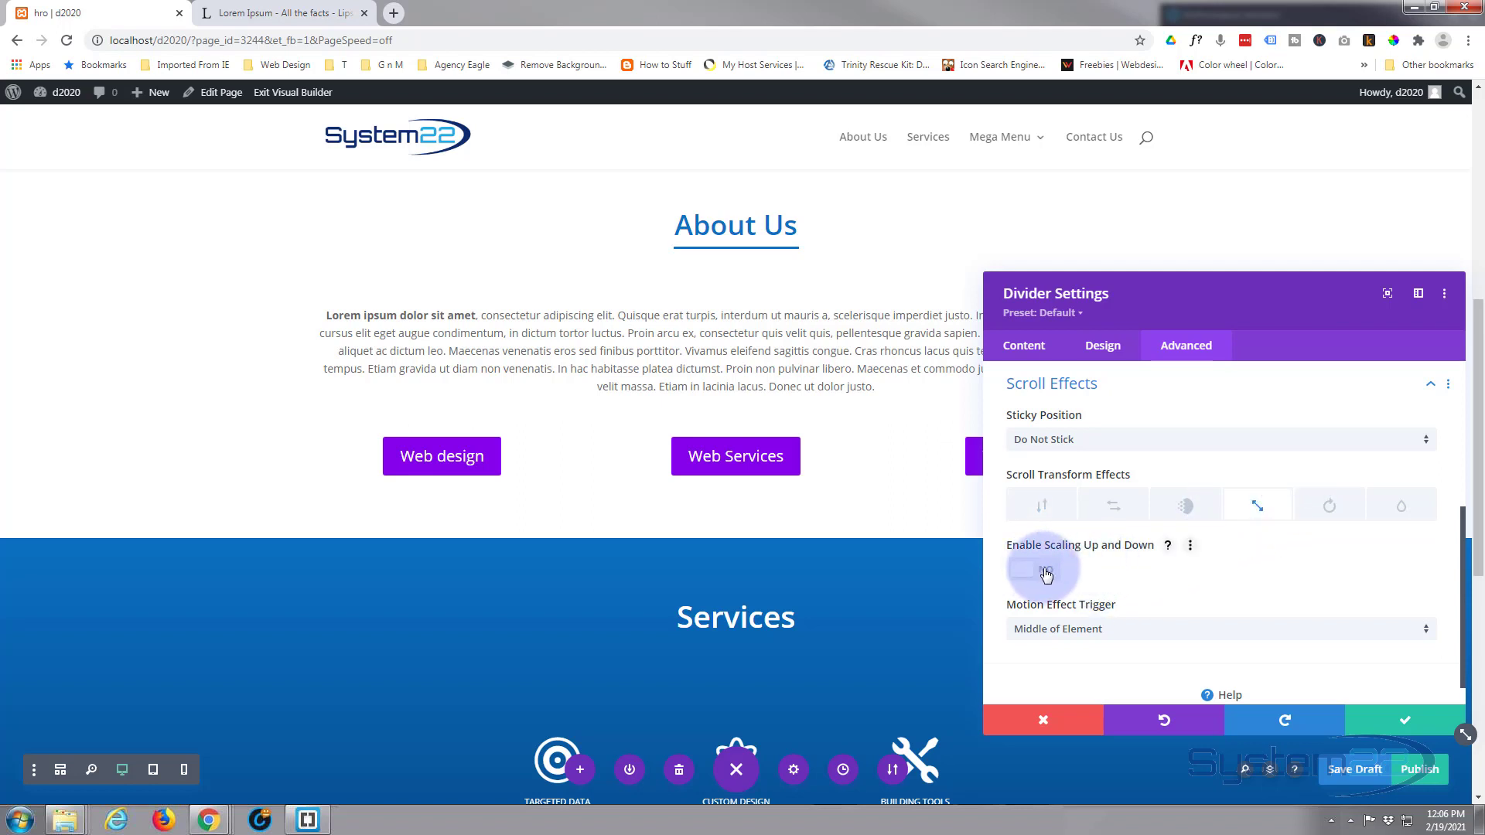
Enable scaling up and down on the divider, keeping a 10% start and 50% mid scale.
{"action": "left_click", "coordinate": [1045, 572]}
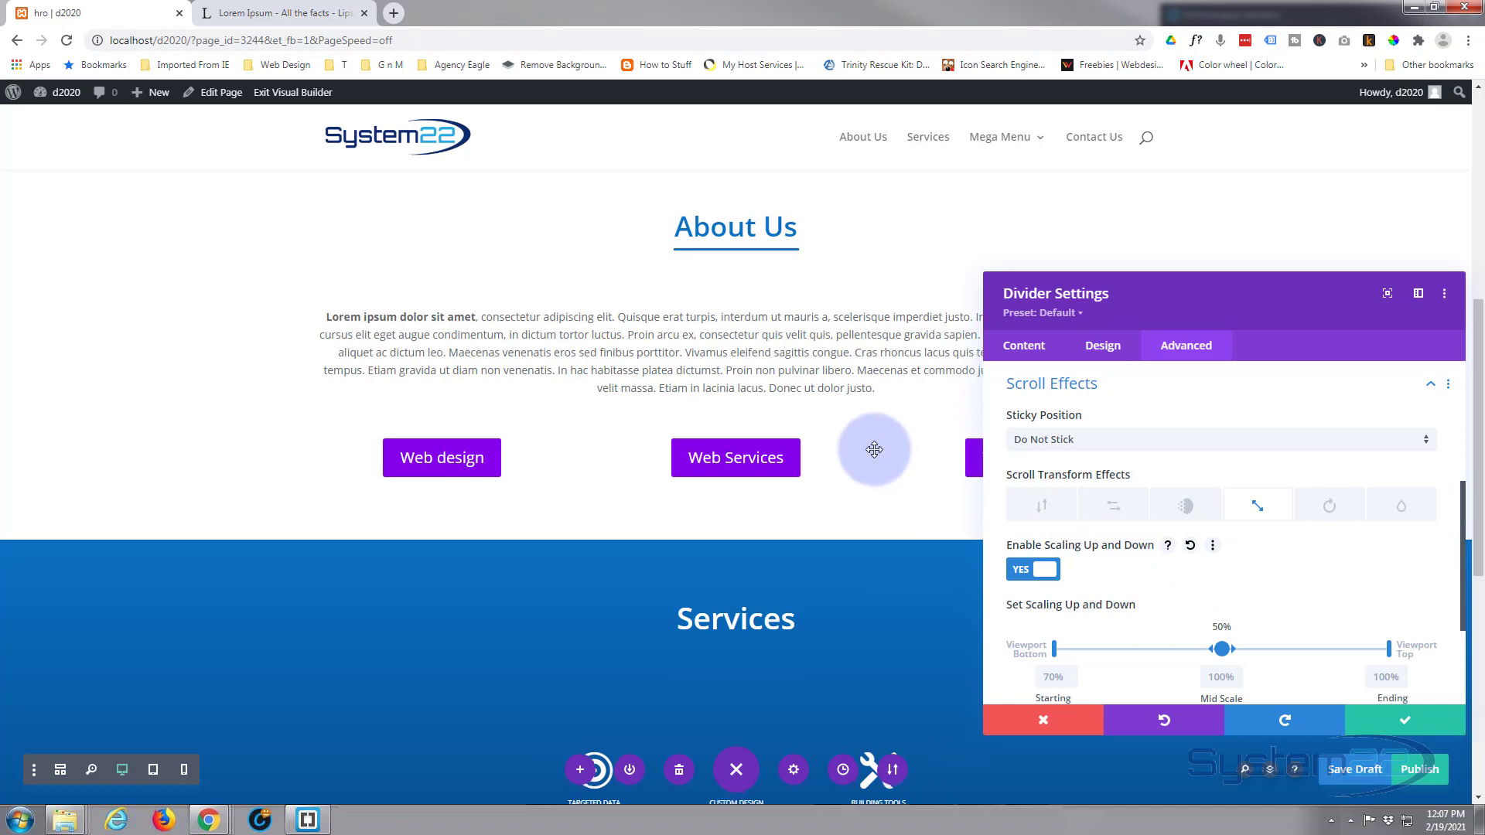
{"action": "scroll", "coordinate": [874, 450], "scroll_direction": "up", "scroll_amount": 3}
{"action": "scroll", "coordinate": [875, 451], "scroll_direction": "up", "scroll_amount": 2}
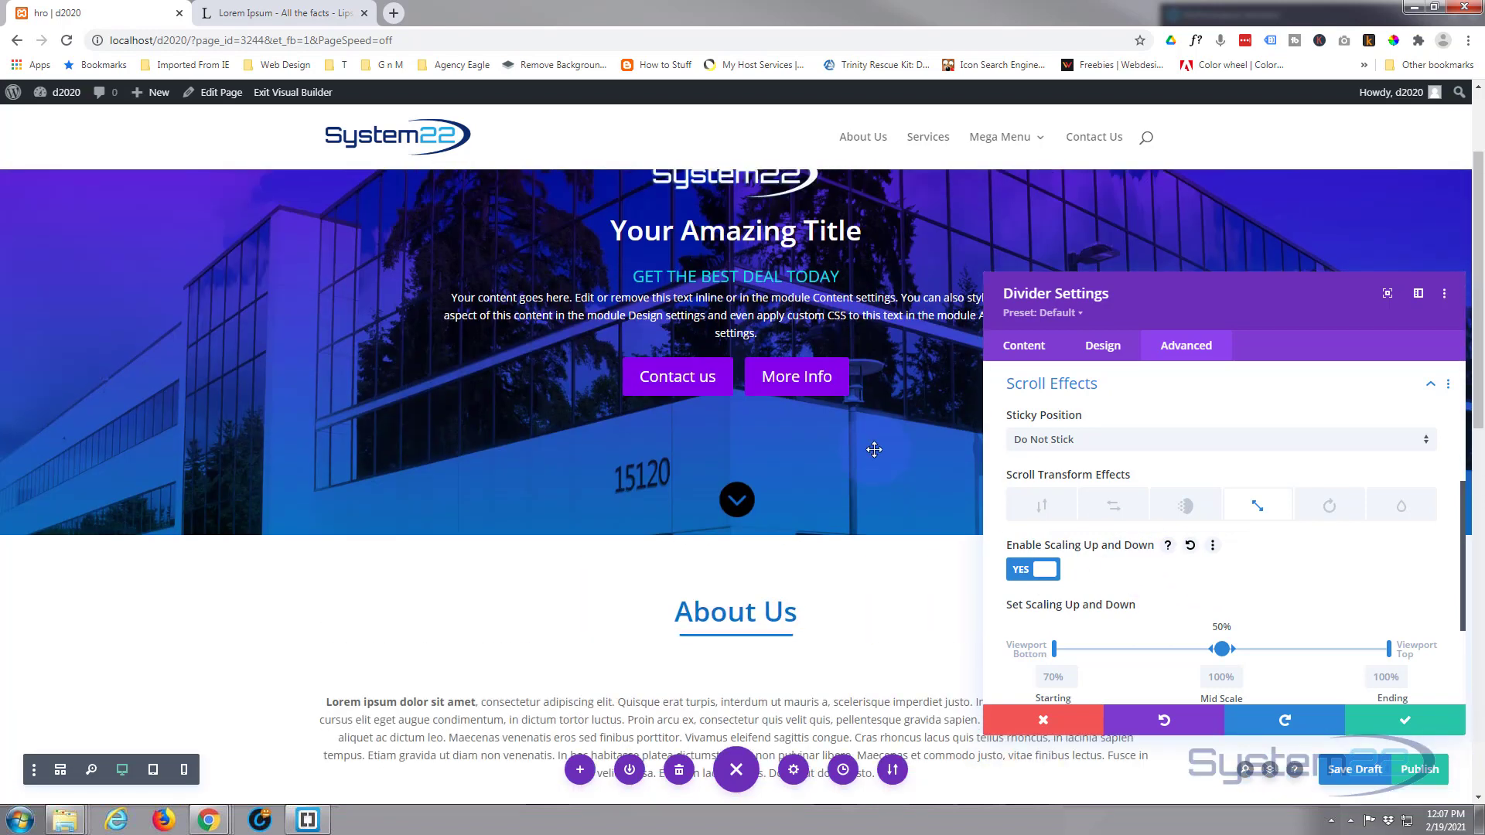
{"action": "scroll", "coordinate": [874, 449], "scroll_direction": "up", "scroll_amount": 1}
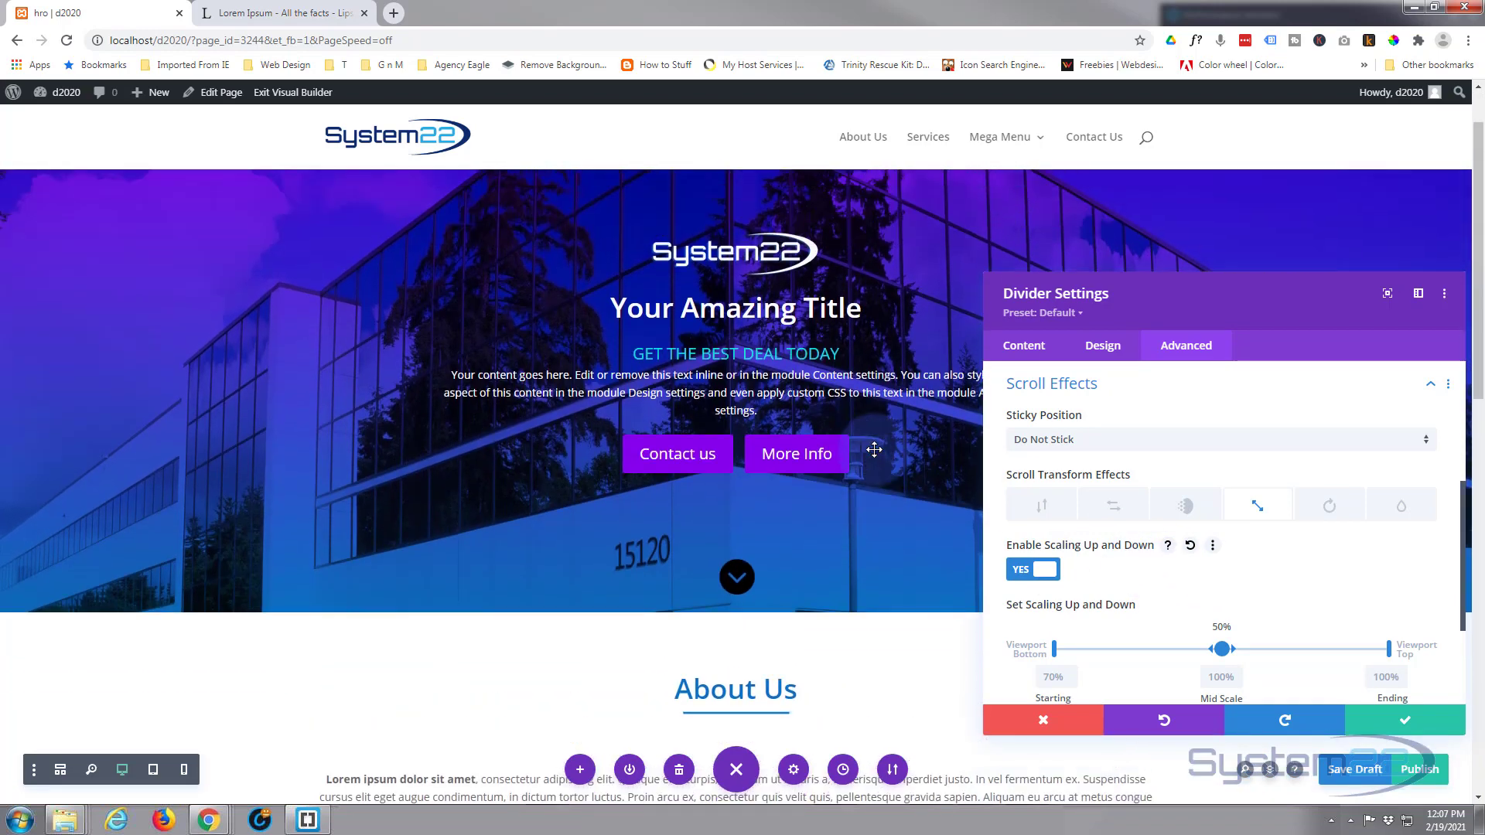
{"action": "left_click", "coordinate": [1080, 679]}
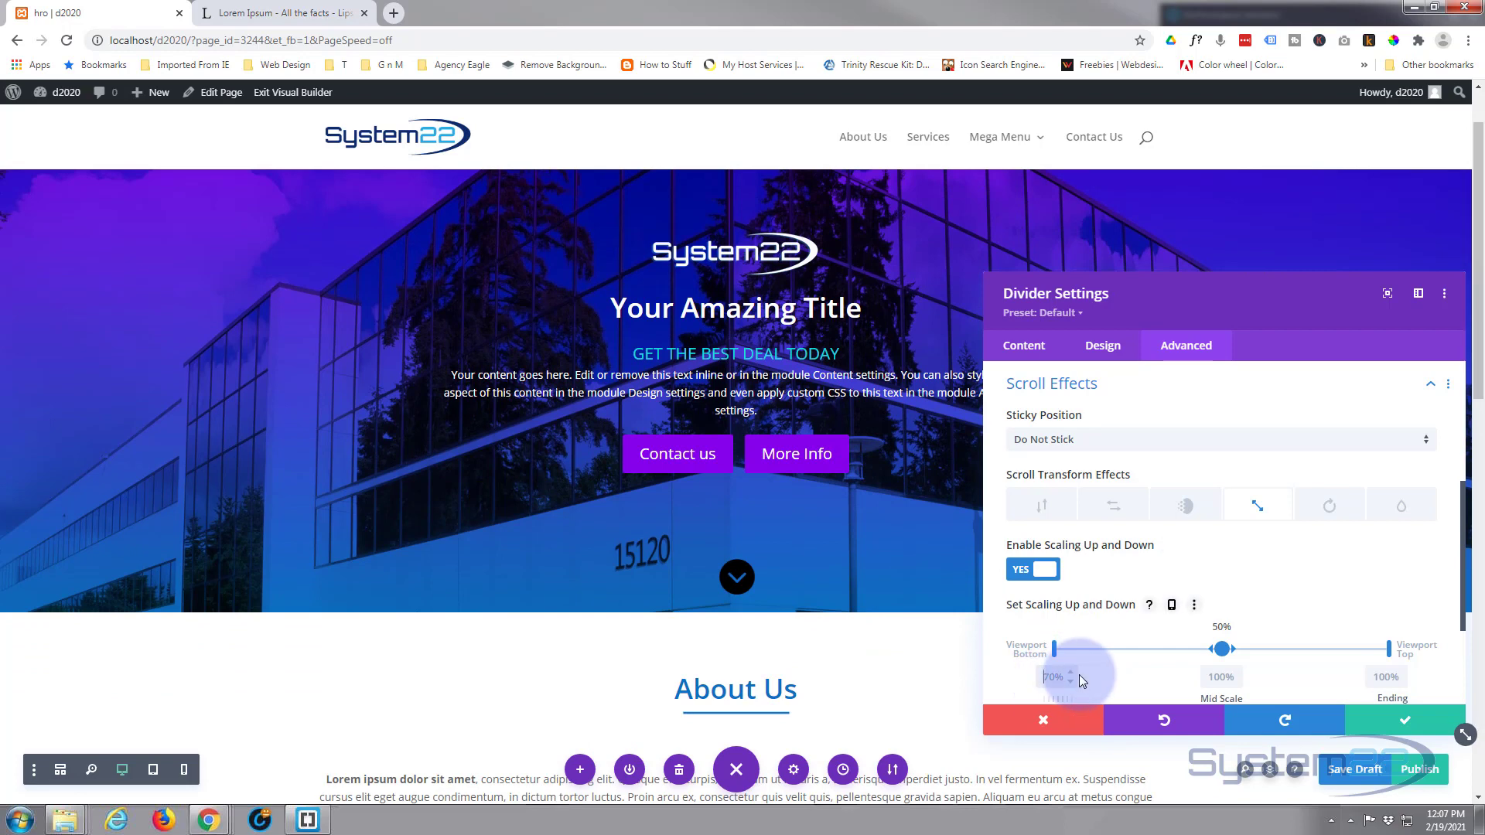
{"action": "type", "text": "30"}
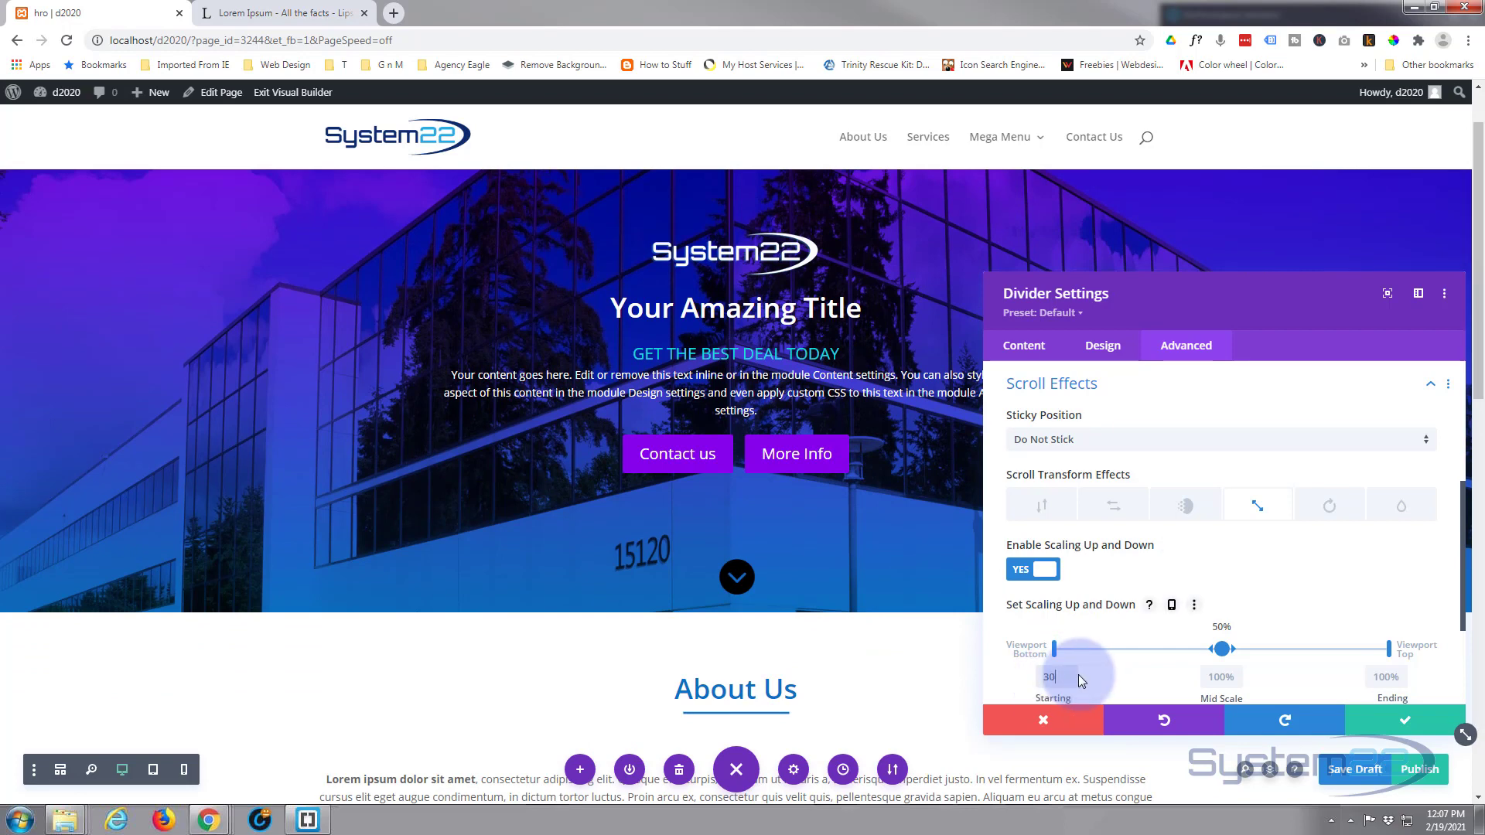
{"action": "type", "text": "%"}
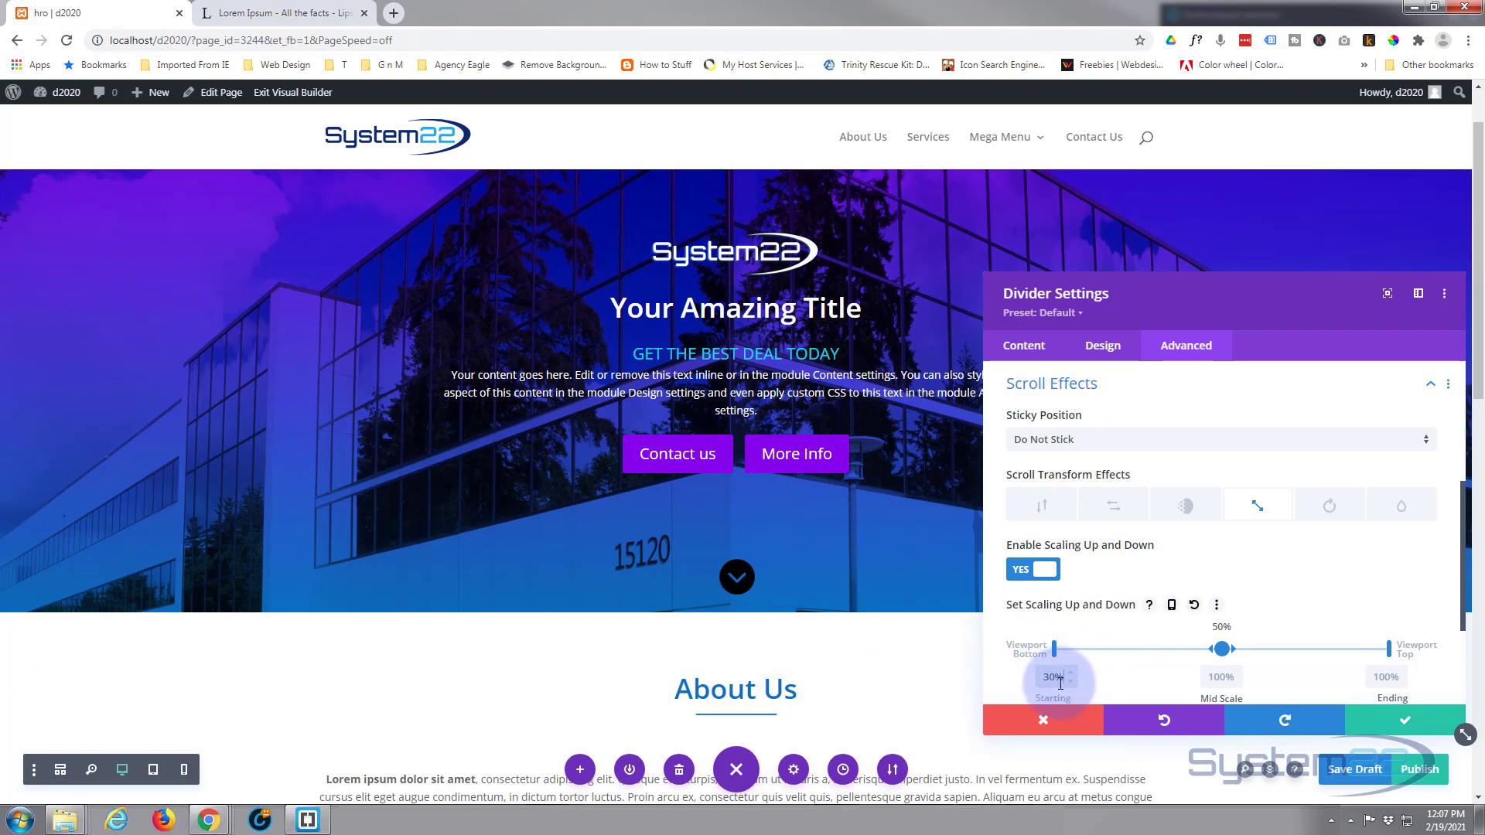
{"action": "left_click", "coordinate": [1046, 678]}
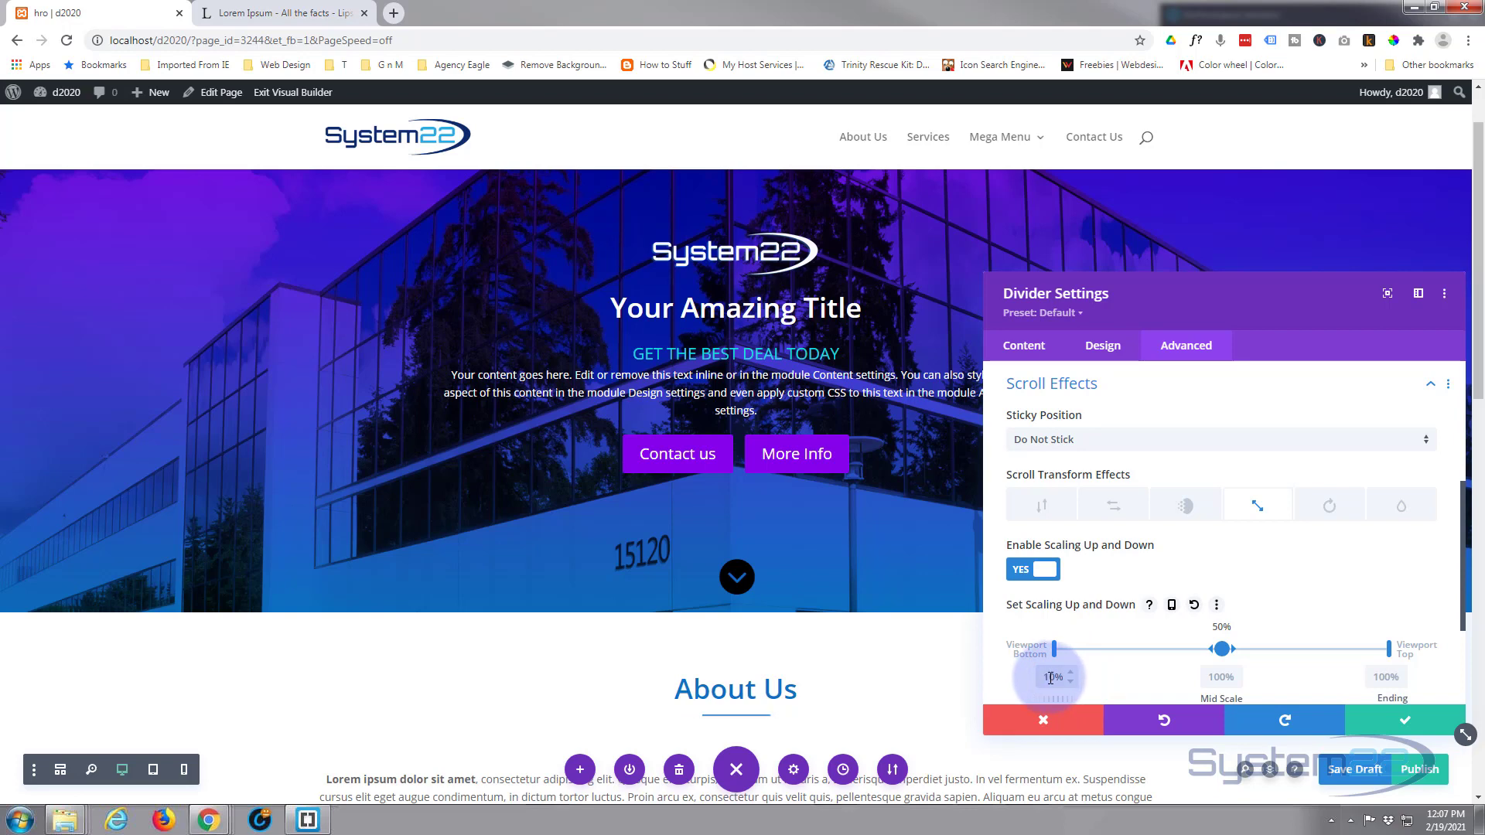
{"action": "left_click", "coordinate": [1218, 677]}
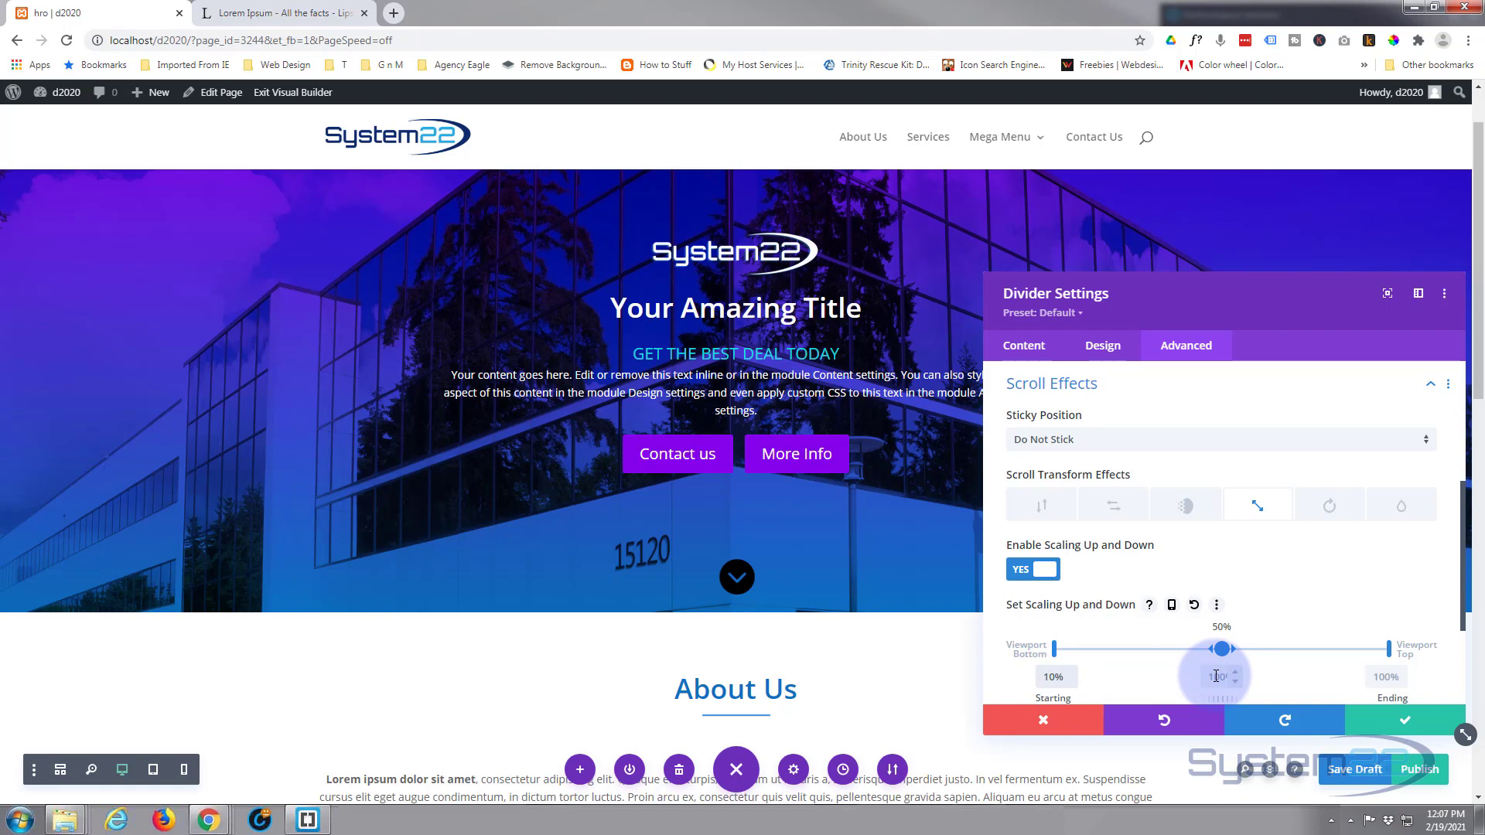
{"action": "left_click", "coordinate": [1218, 676]}
{"action": "left_click", "coordinate": [938, 666]}
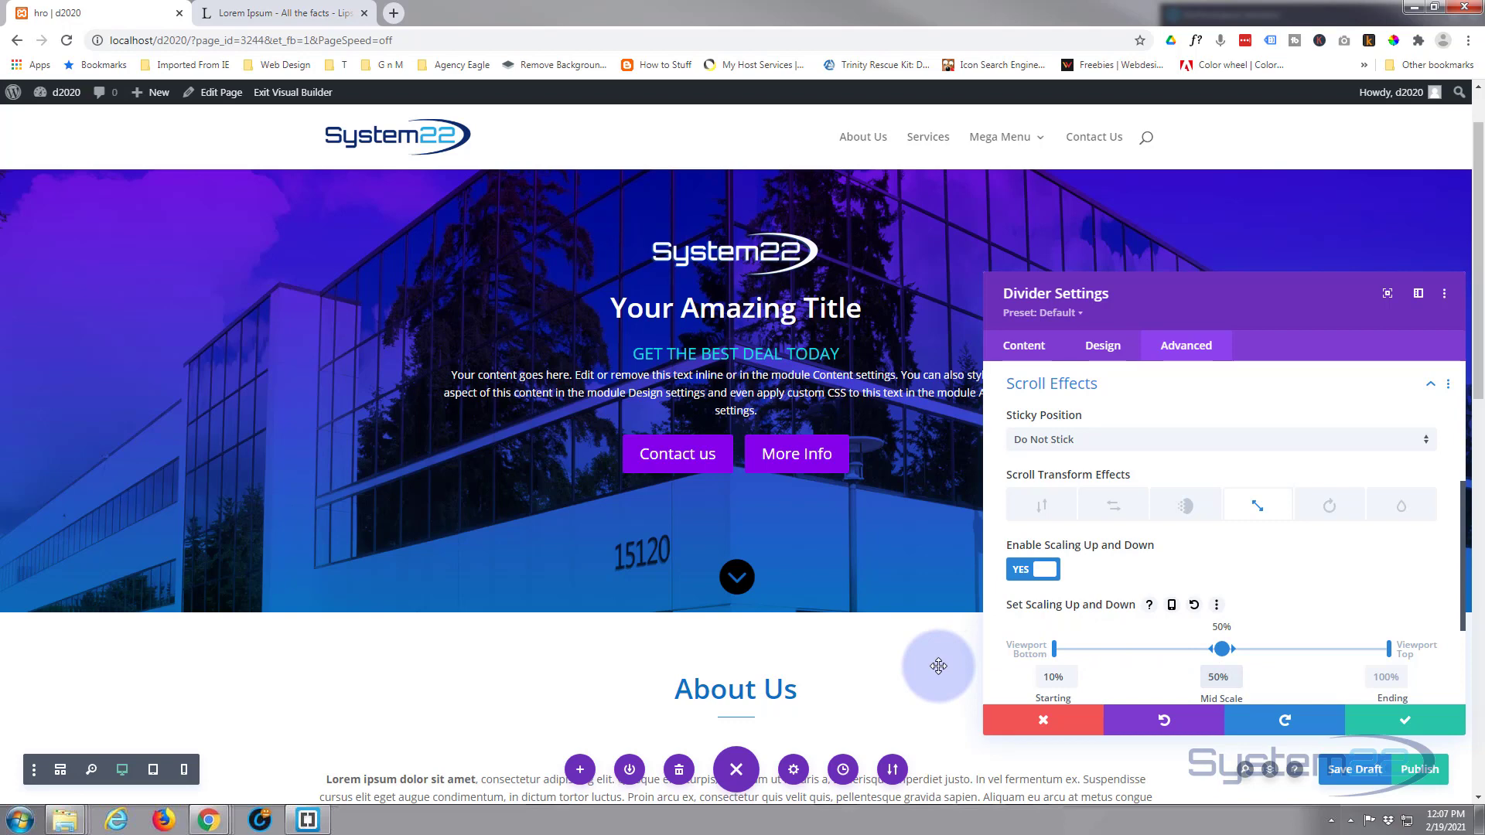
Drag the scaling handles so the 50% mid scale runs from 38% to 74% of the viewport.
{"action": "scroll", "coordinate": [938, 666], "scroll_direction": "down", "scroll_amount": 3}
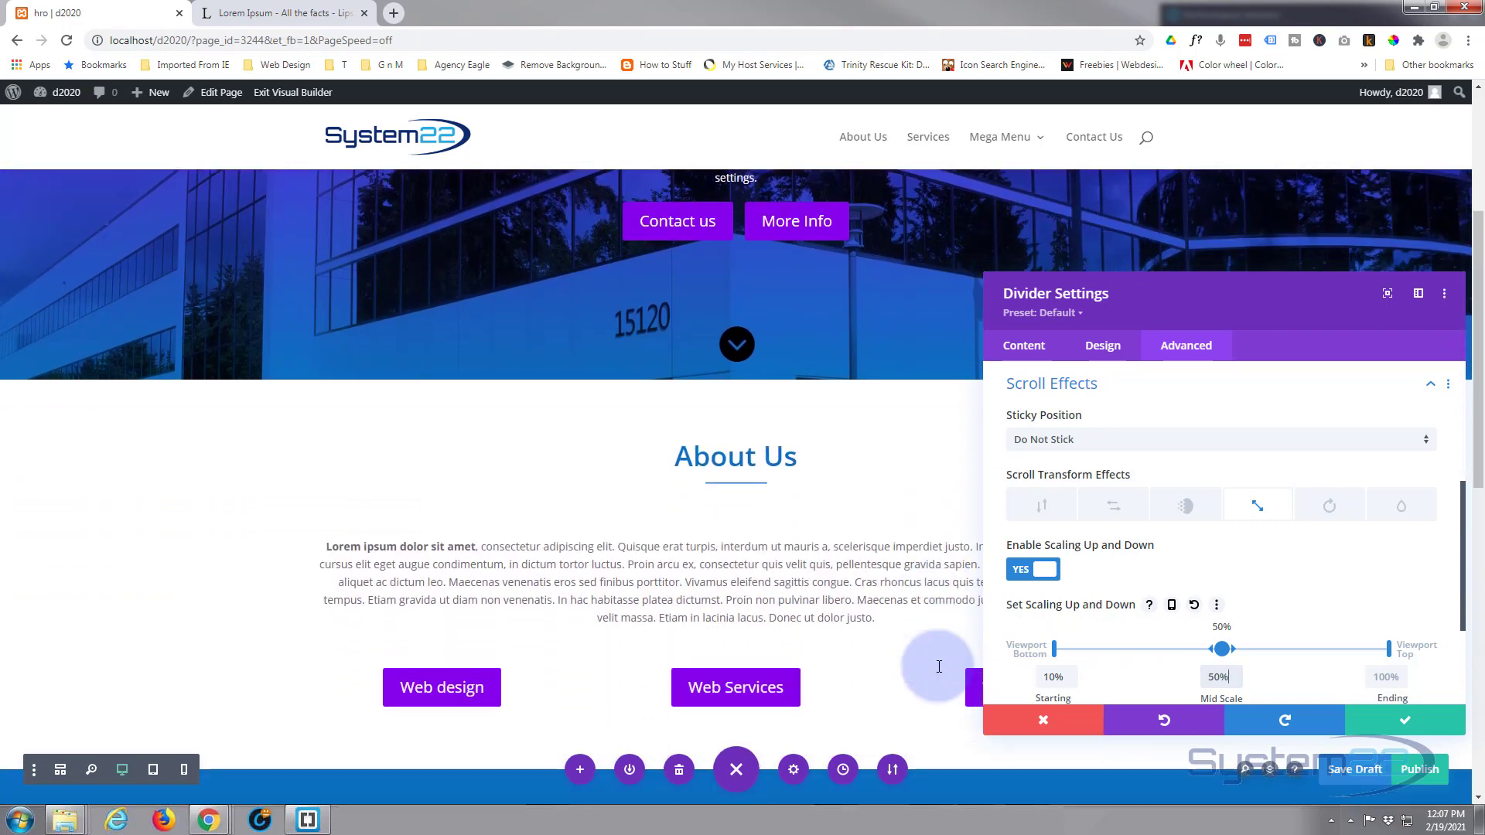
{"action": "scroll", "coordinate": [939, 666], "scroll_direction": "down", "scroll_amount": 2}
{"action": "scroll", "coordinate": [938, 666], "scroll_direction": "down", "scroll_amount": 1}
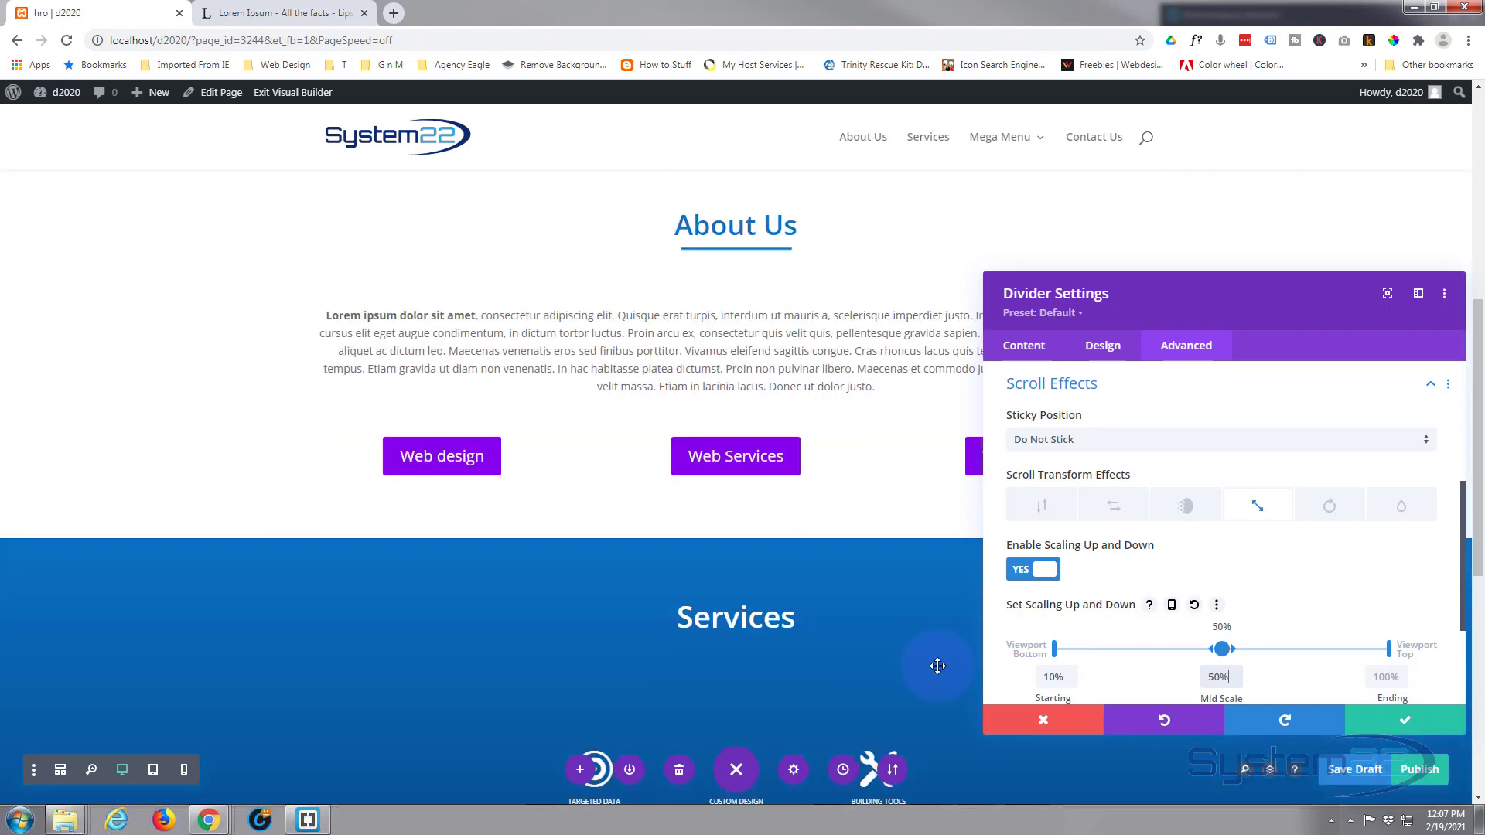
{"action": "scroll", "coordinate": [938, 666], "scroll_direction": "down", "scroll_amount": 1}
{"action": "scroll", "coordinate": [938, 666], "scroll_direction": "up", "scroll_amount": 2}
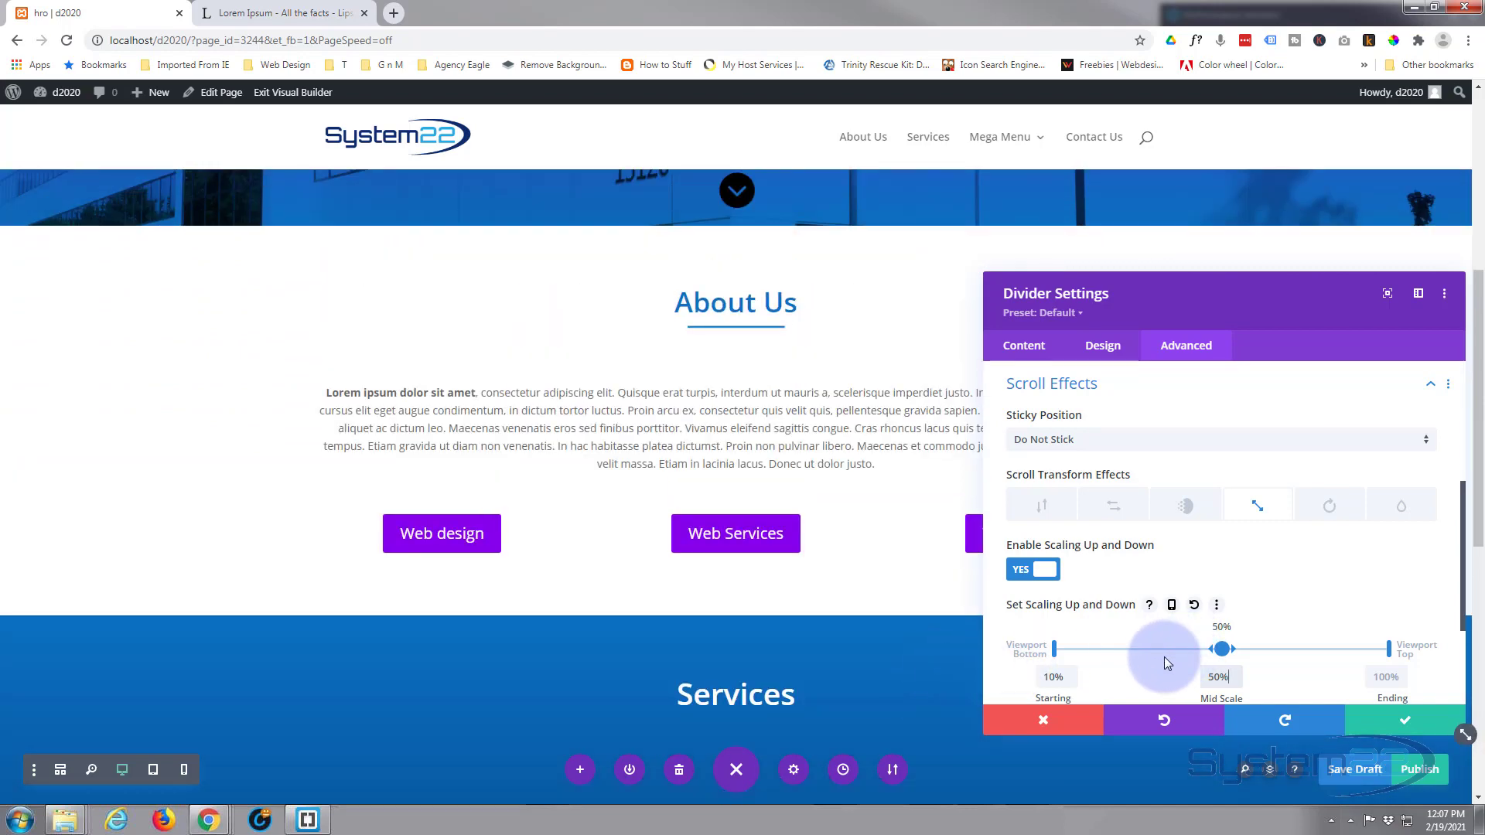
{"action": "left_click", "coordinate": [1221, 649]}
{"action": "left_click_drag", "start_coordinate": [1221, 650], "coordinate": [1236, 649]}
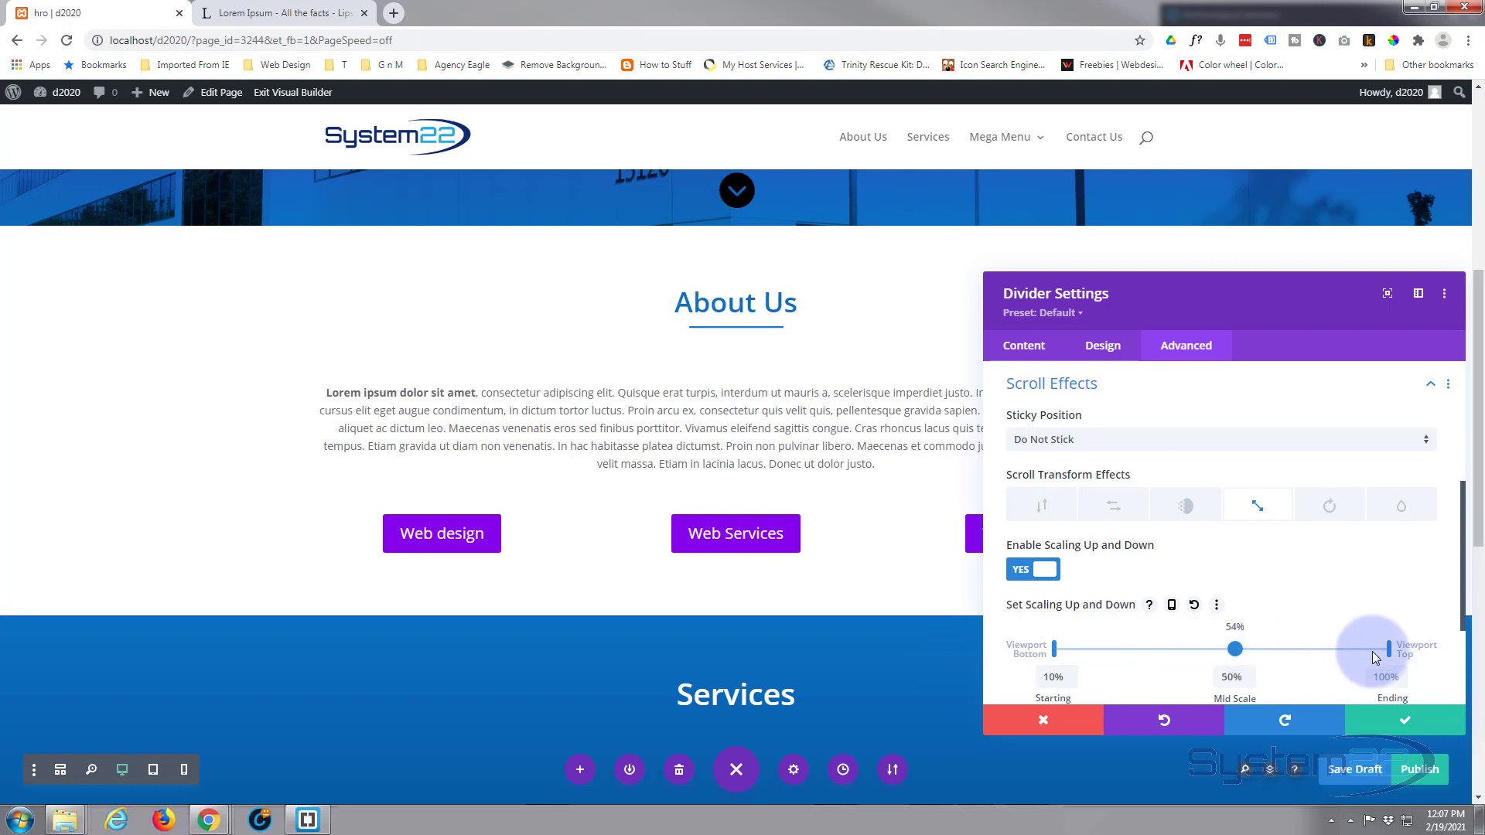
{"action": "left_click_drag", "start_coordinate": [1390, 649], "coordinate": [1301, 651]}
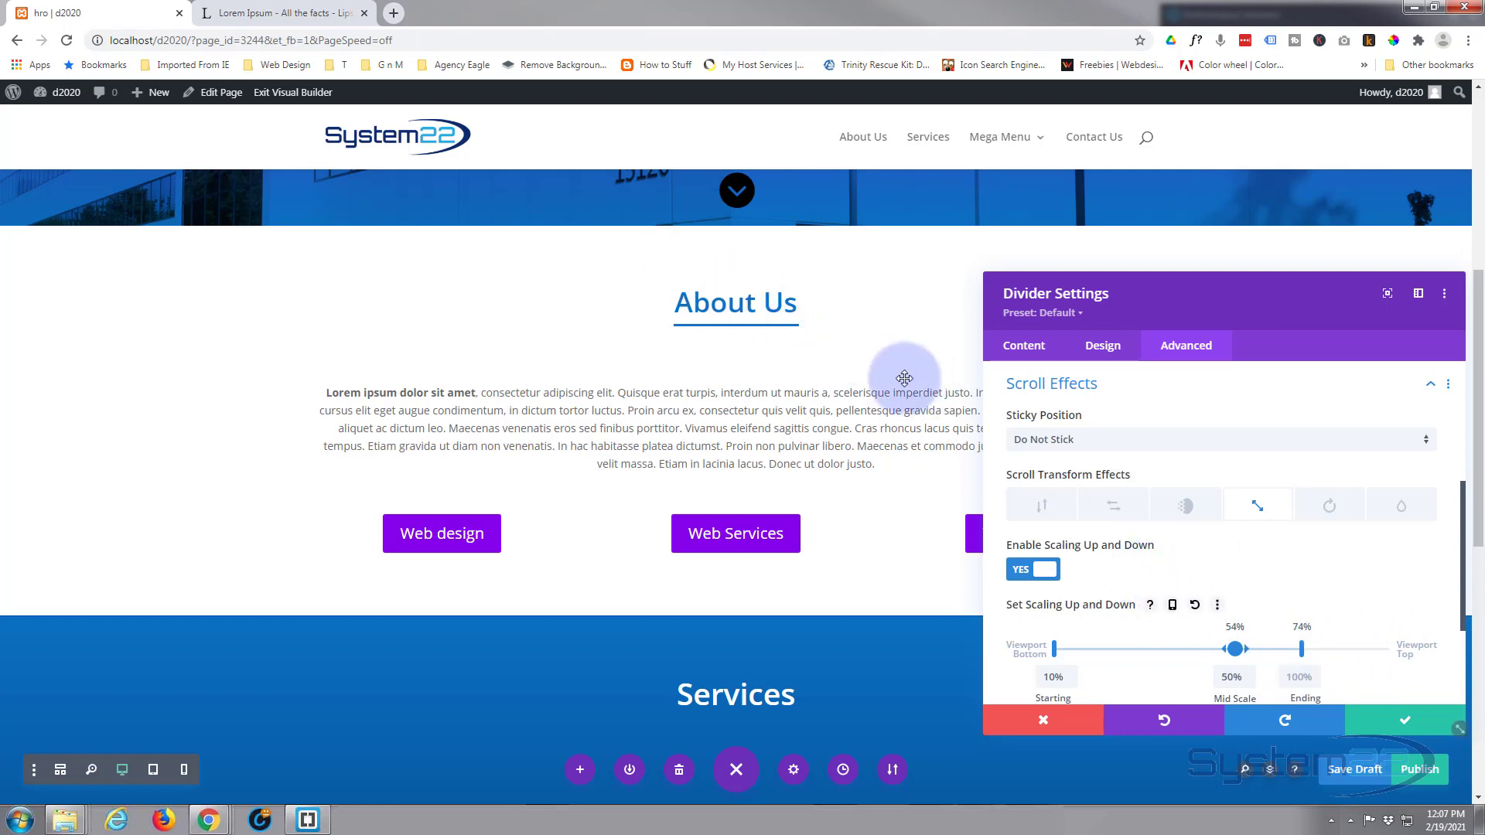
{"action": "left_click_drag", "start_coordinate": [1232, 646], "coordinate": [1182, 646]}
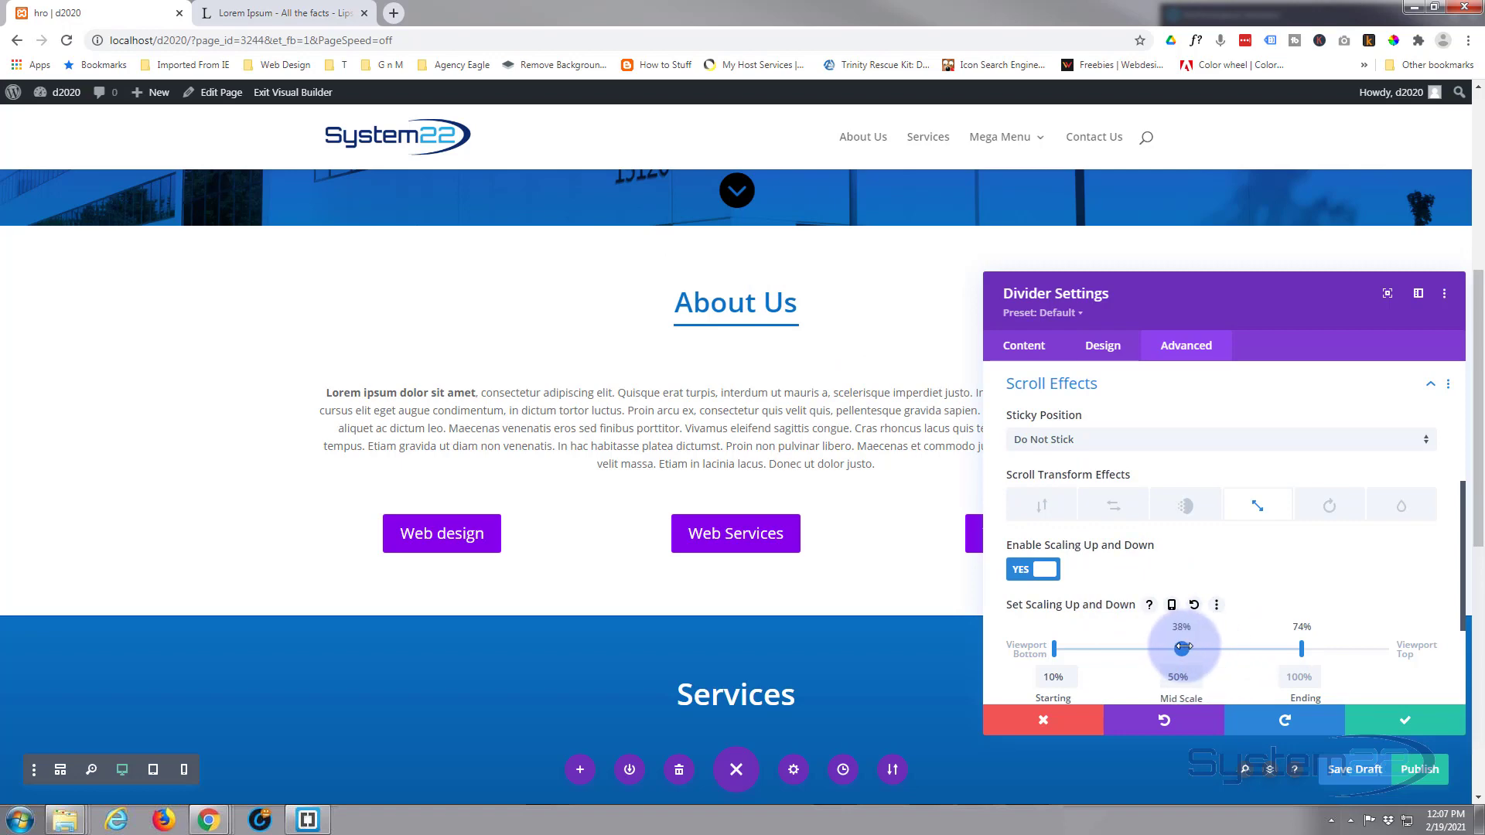
{"action": "scroll", "coordinate": [534, 453], "scroll_direction": "up", "scroll_amount": 3}
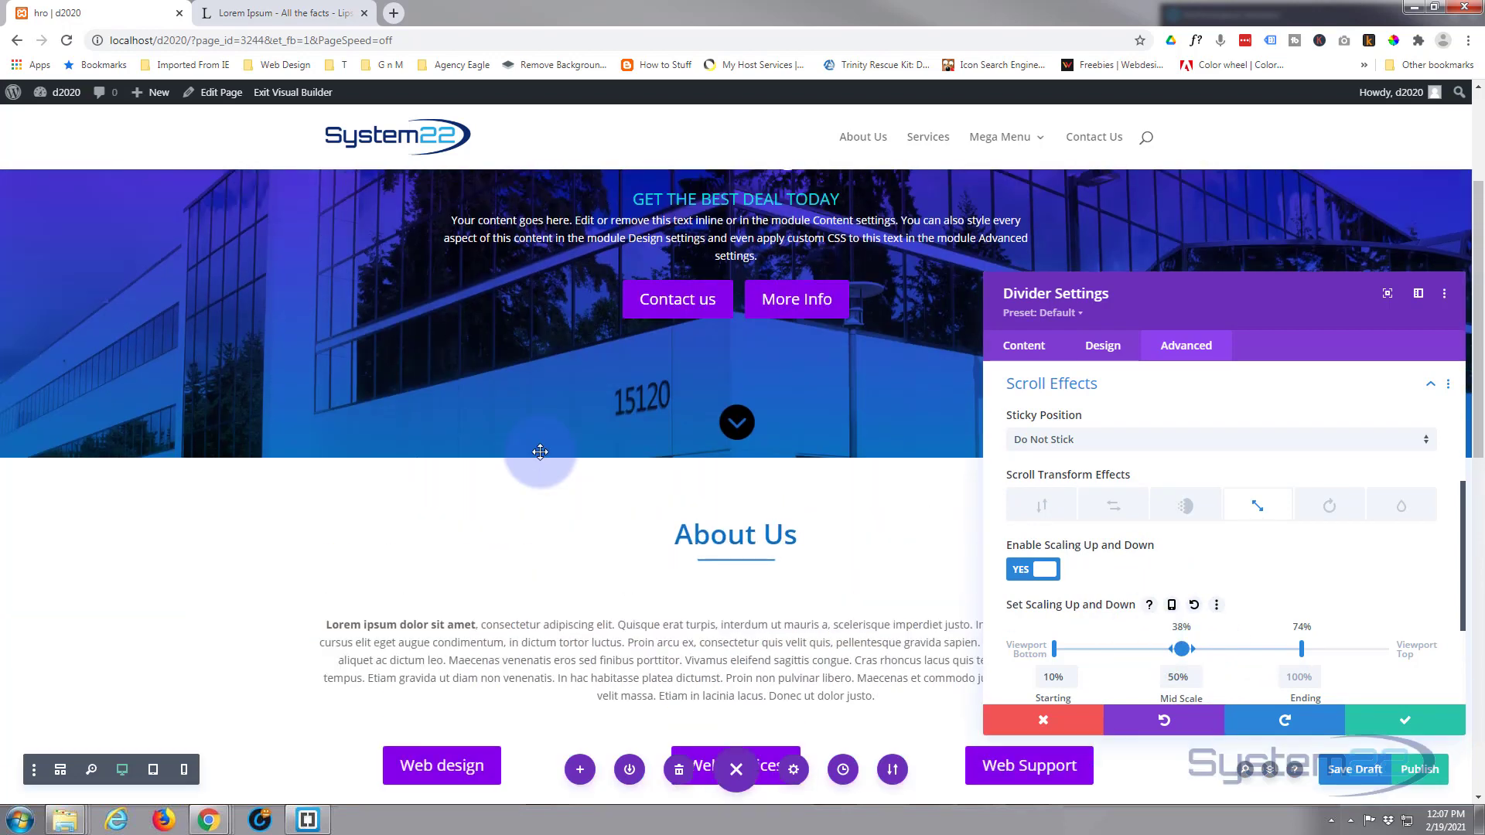
{"action": "scroll", "coordinate": [540, 452], "scroll_direction": "up", "scroll_amount": 2}
{"action": "scroll", "coordinate": [539, 452], "scroll_direction": "up", "scroll_amount": 1}
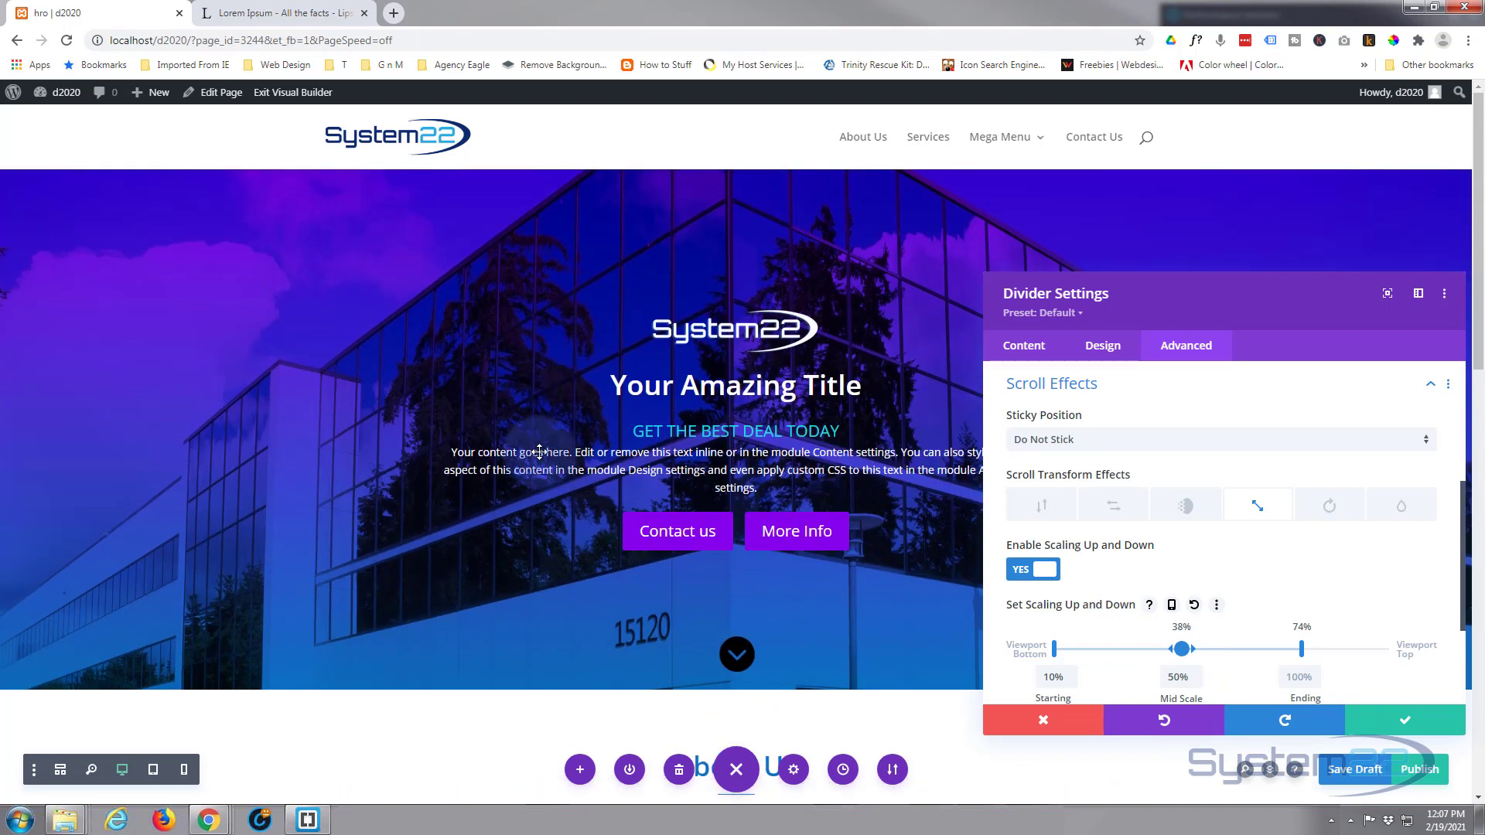
{"action": "scroll", "coordinate": [540, 451], "scroll_direction": "down", "scroll_amount": 1}
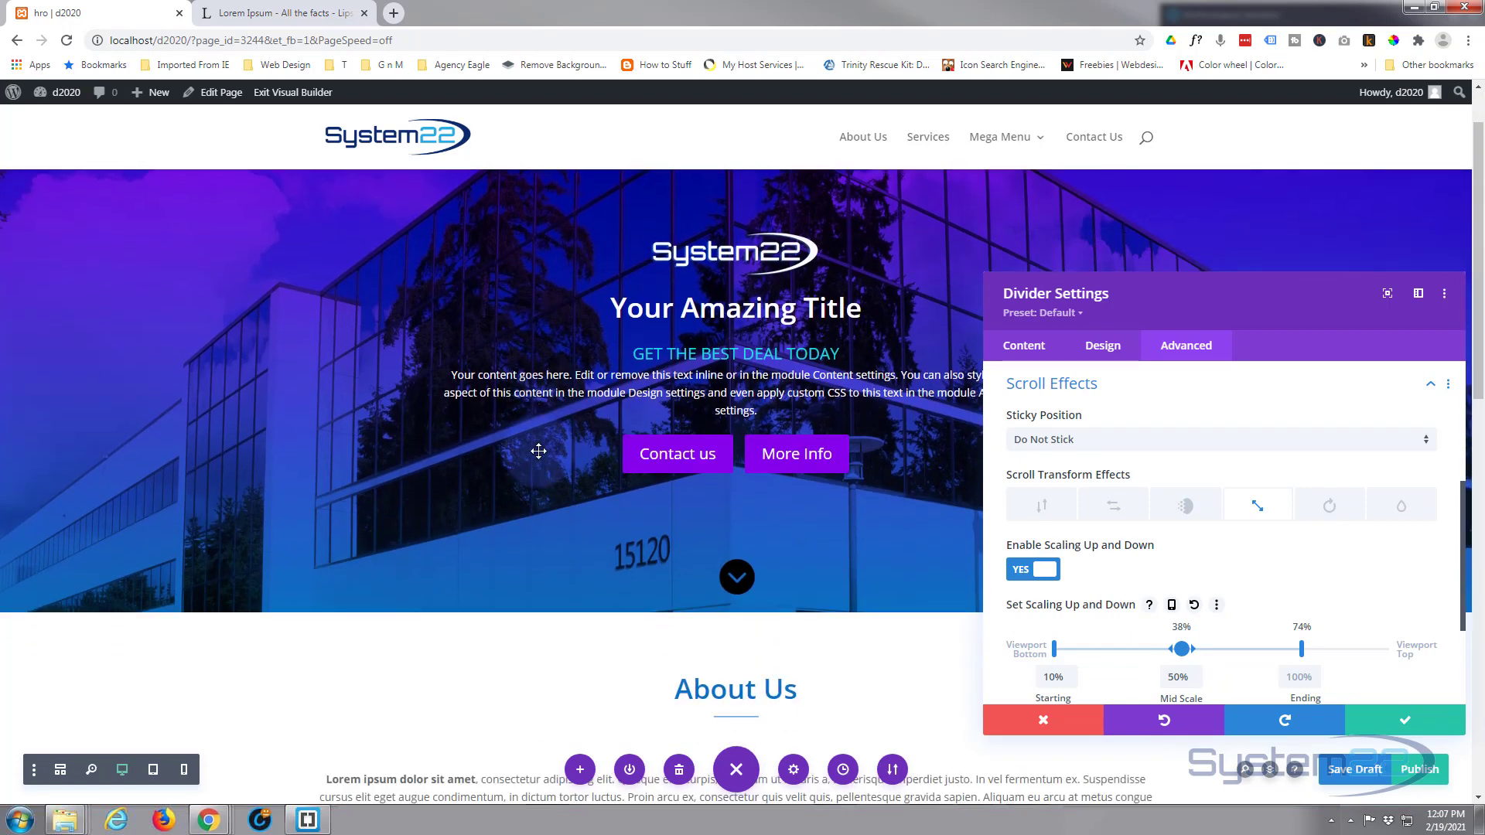
{"action": "scroll", "coordinate": [538, 451], "scroll_direction": "down", "scroll_amount": 4}
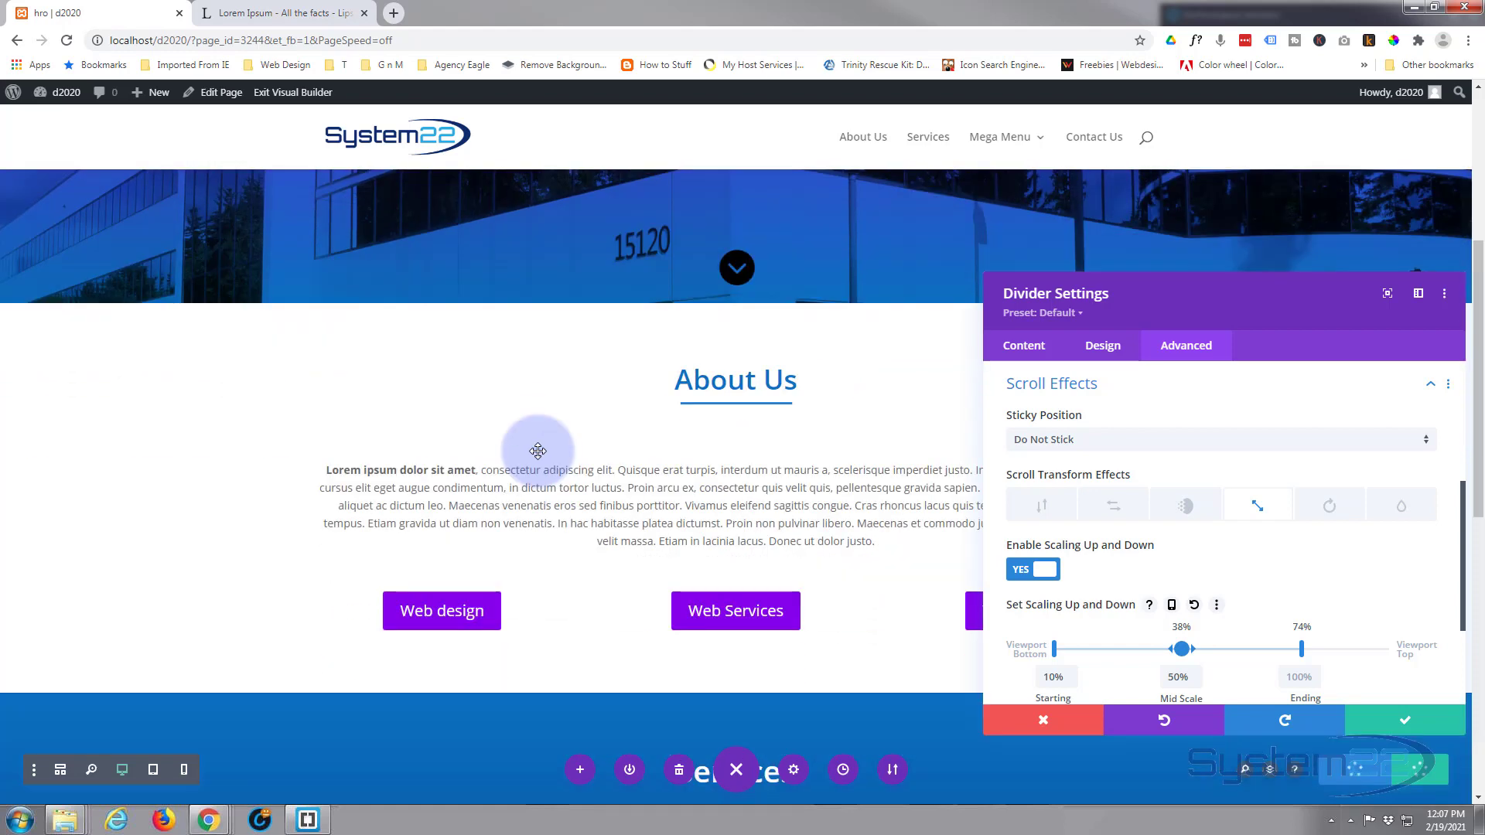
{"action": "scroll", "coordinate": [539, 451], "scroll_direction": "down", "scroll_amount": 1}
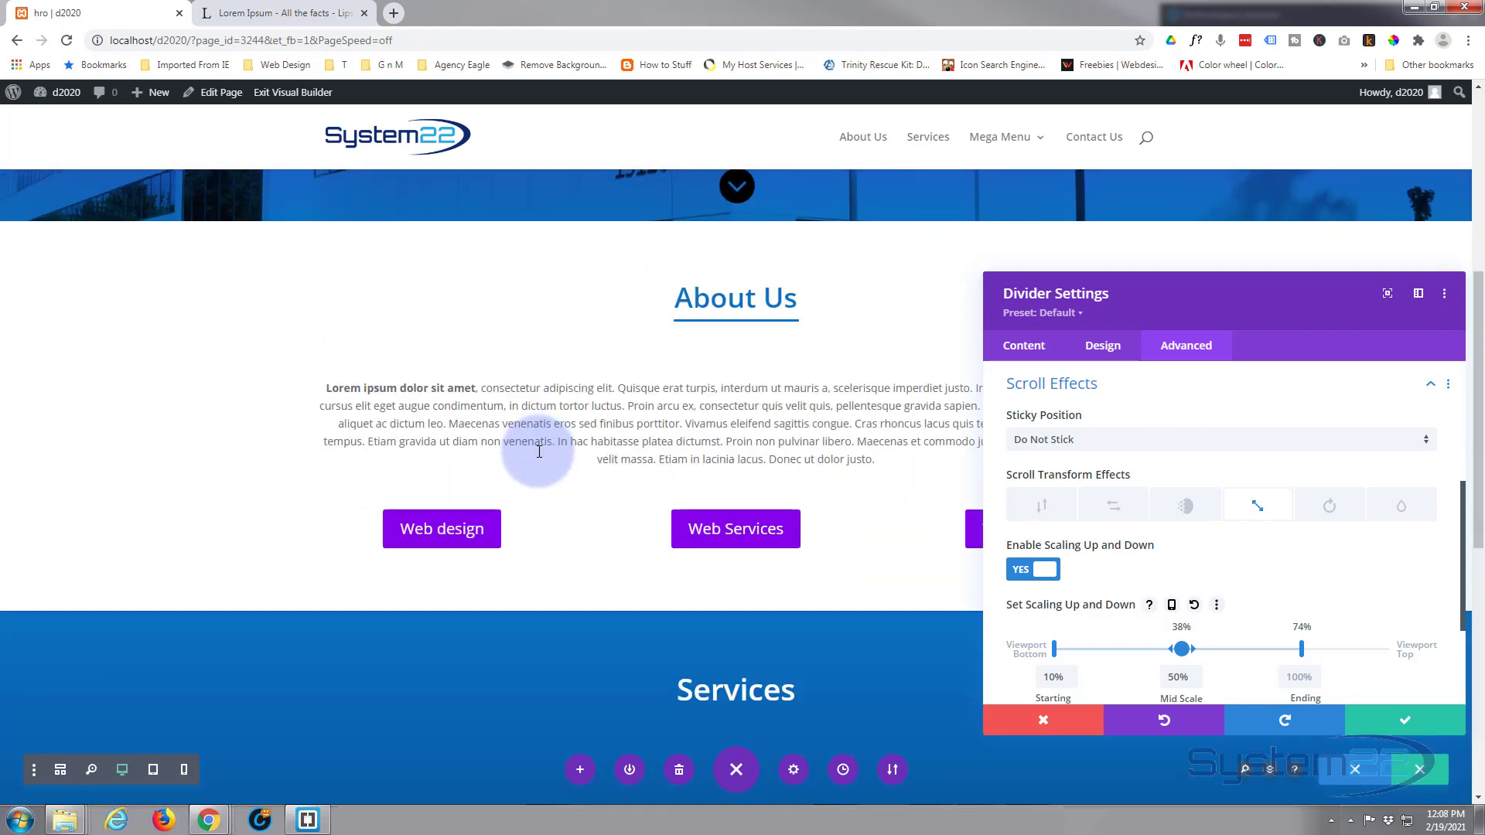
{"action": "scroll", "coordinate": [538, 451], "scroll_direction": "down", "scroll_amount": 1}
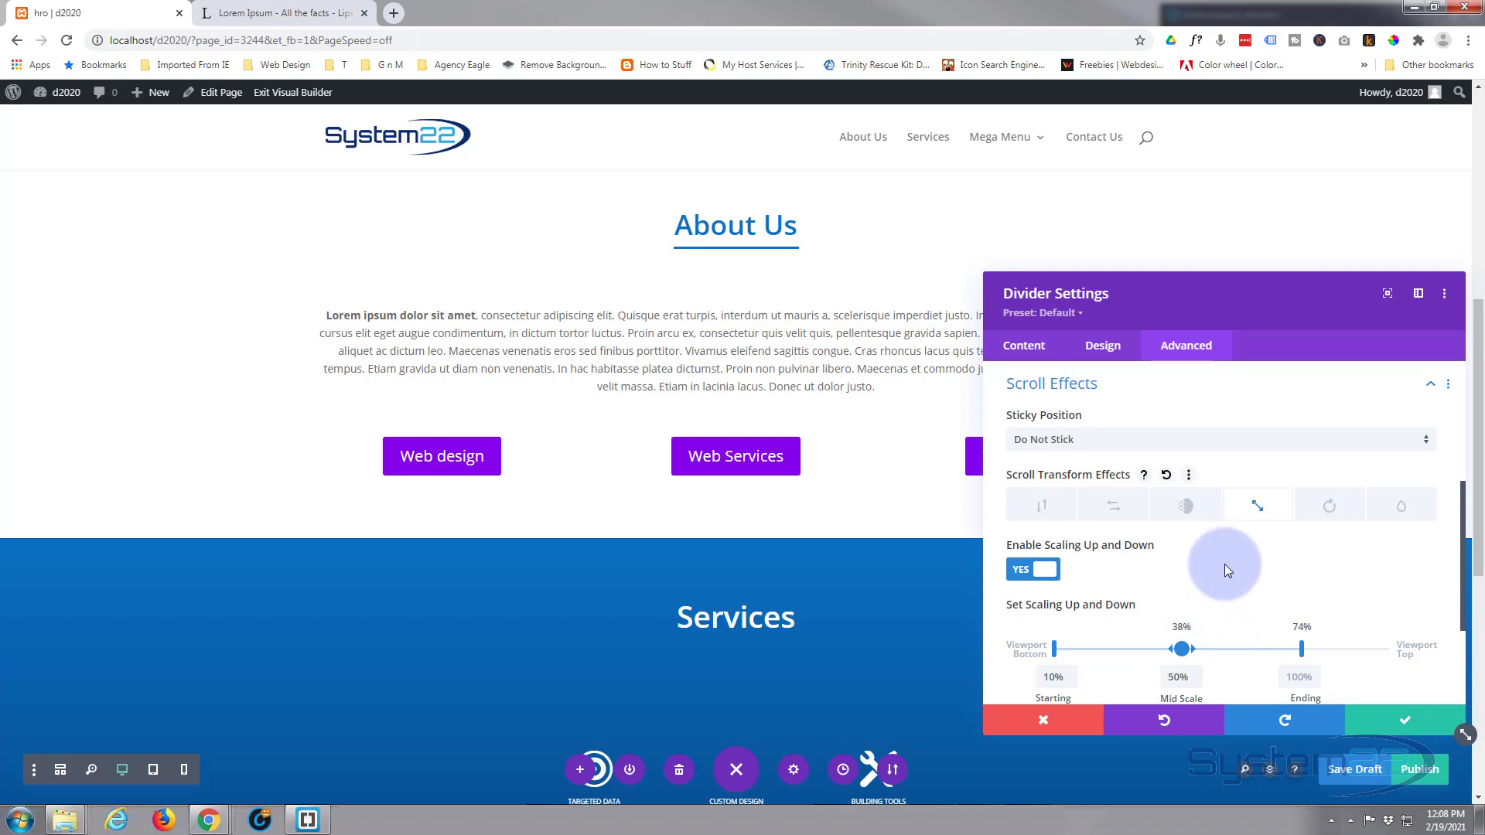
Switch the divider's scroll effect to Fading In and Out and enable it.
{"action": "left_click", "coordinate": [1187, 509]}
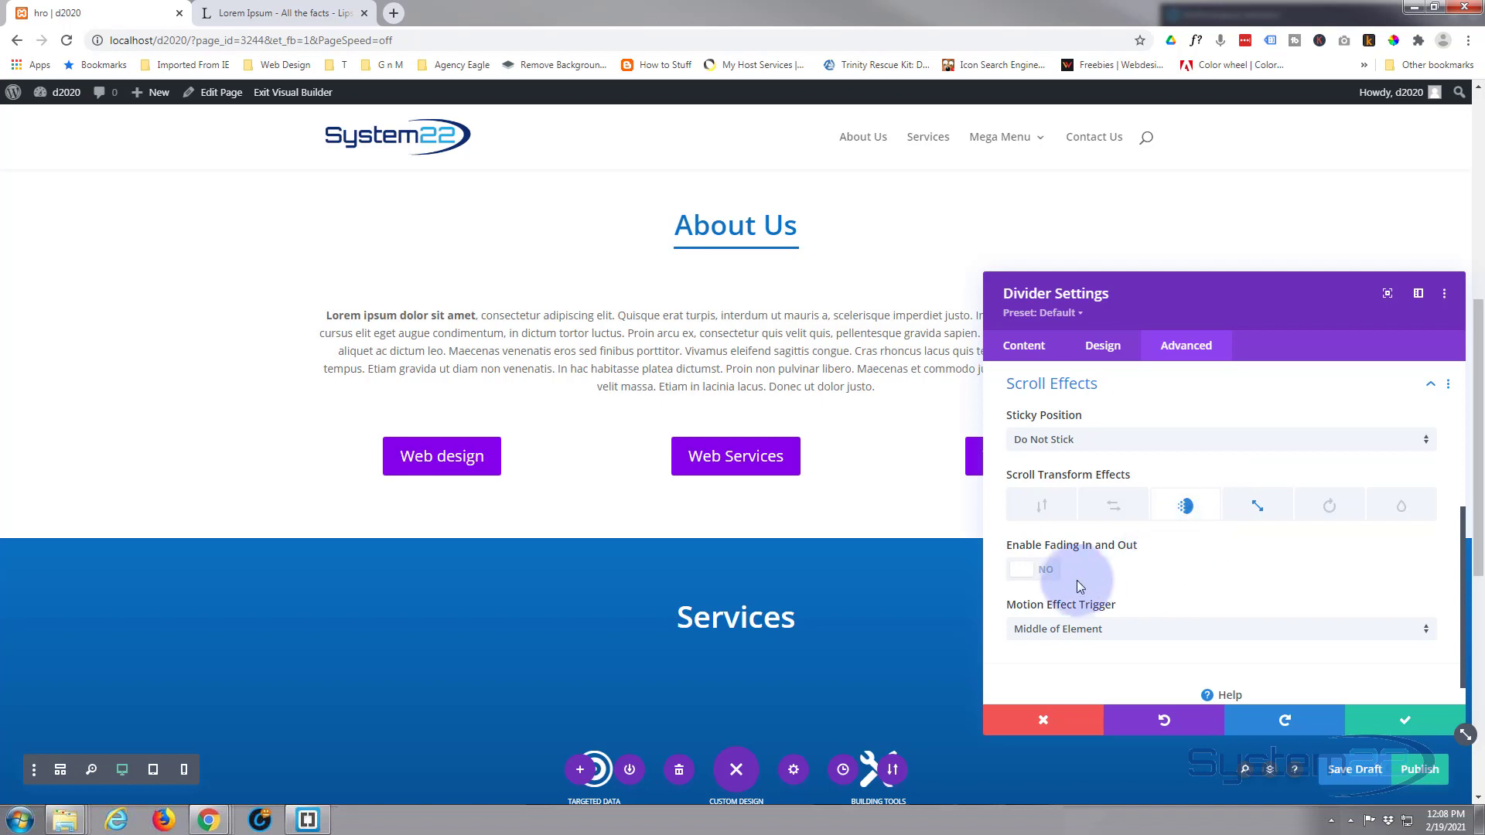
{"action": "left_click", "coordinate": [1056, 572]}
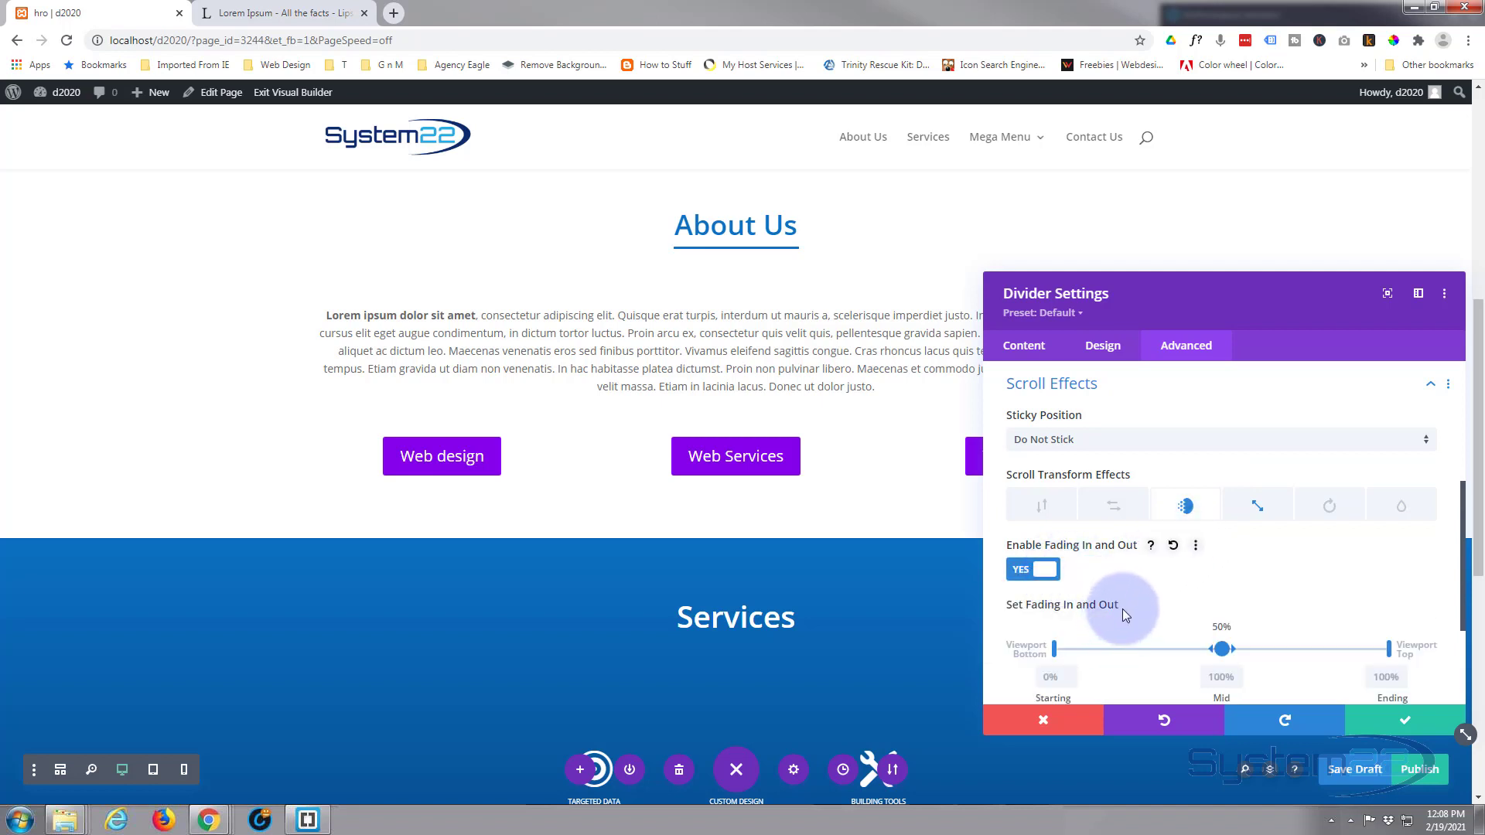
{"action": "scroll", "coordinate": [1123, 611], "scroll_direction": "down", "scroll_amount": 2}
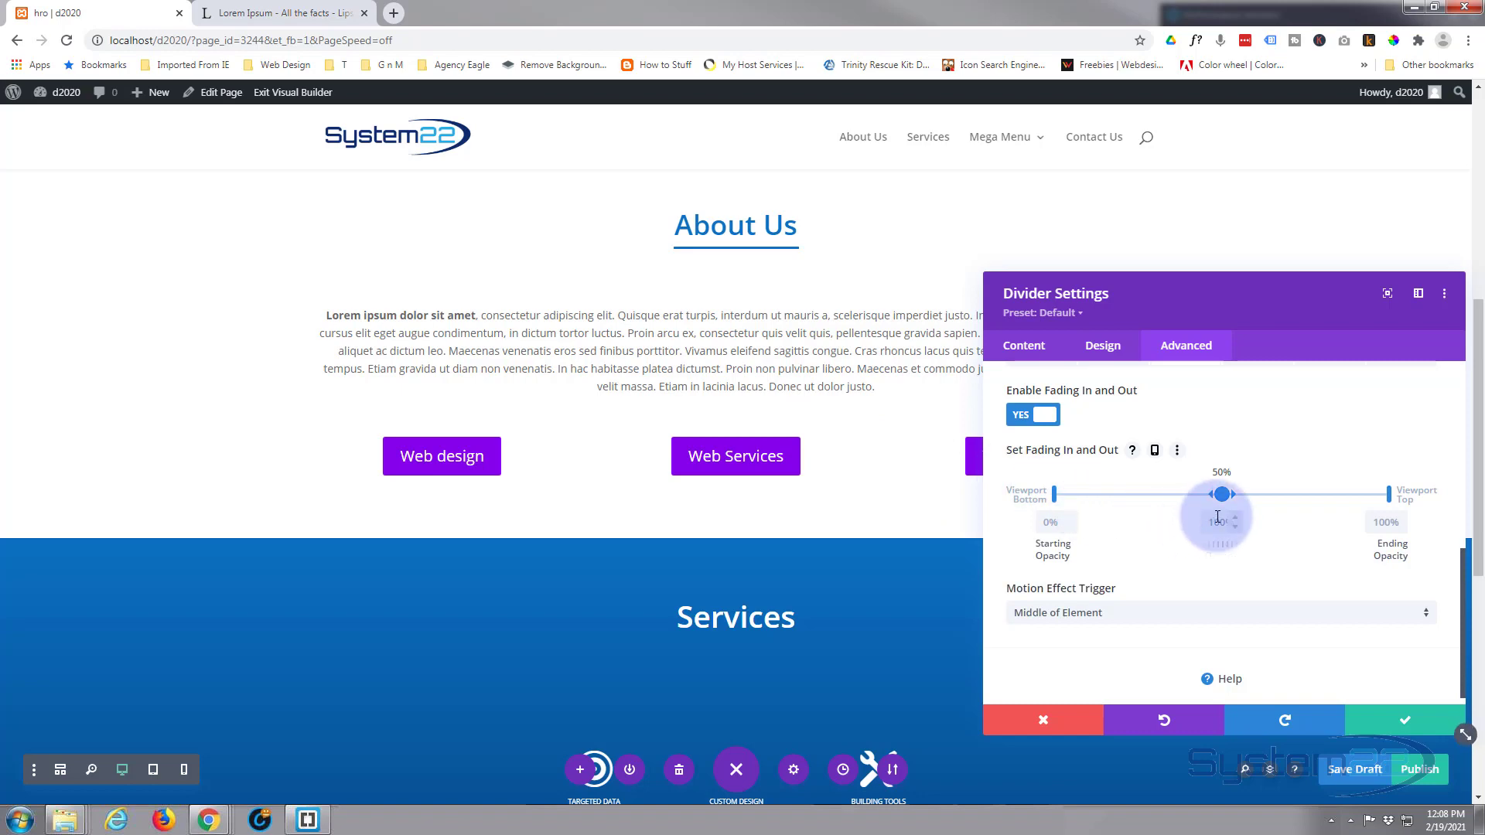
{"action": "scroll", "coordinate": [873, 405], "scroll_direction": "up", "scroll_amount": 2}
{"action": "scroll", "coordinate": [873, 405], "scroll_direction": "up", "scroll_amount": 4}
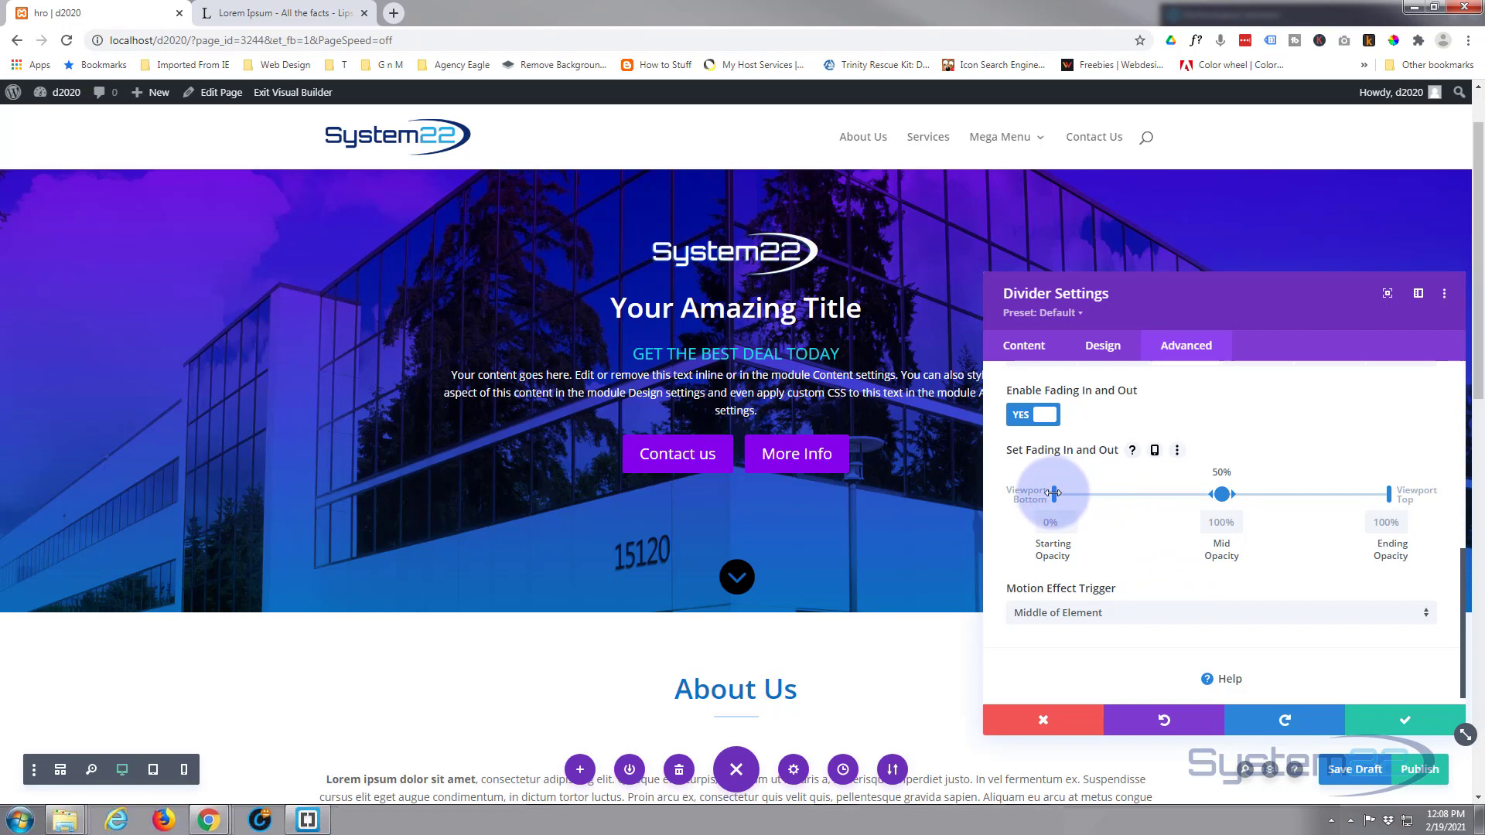
Set the 70% mid-opacity range to 38%–65% of the viewport and save the divider settings.
{"action": "left_click_drag", "start_coordinate": [1055, 493], "coordinate": [1181, 495]}
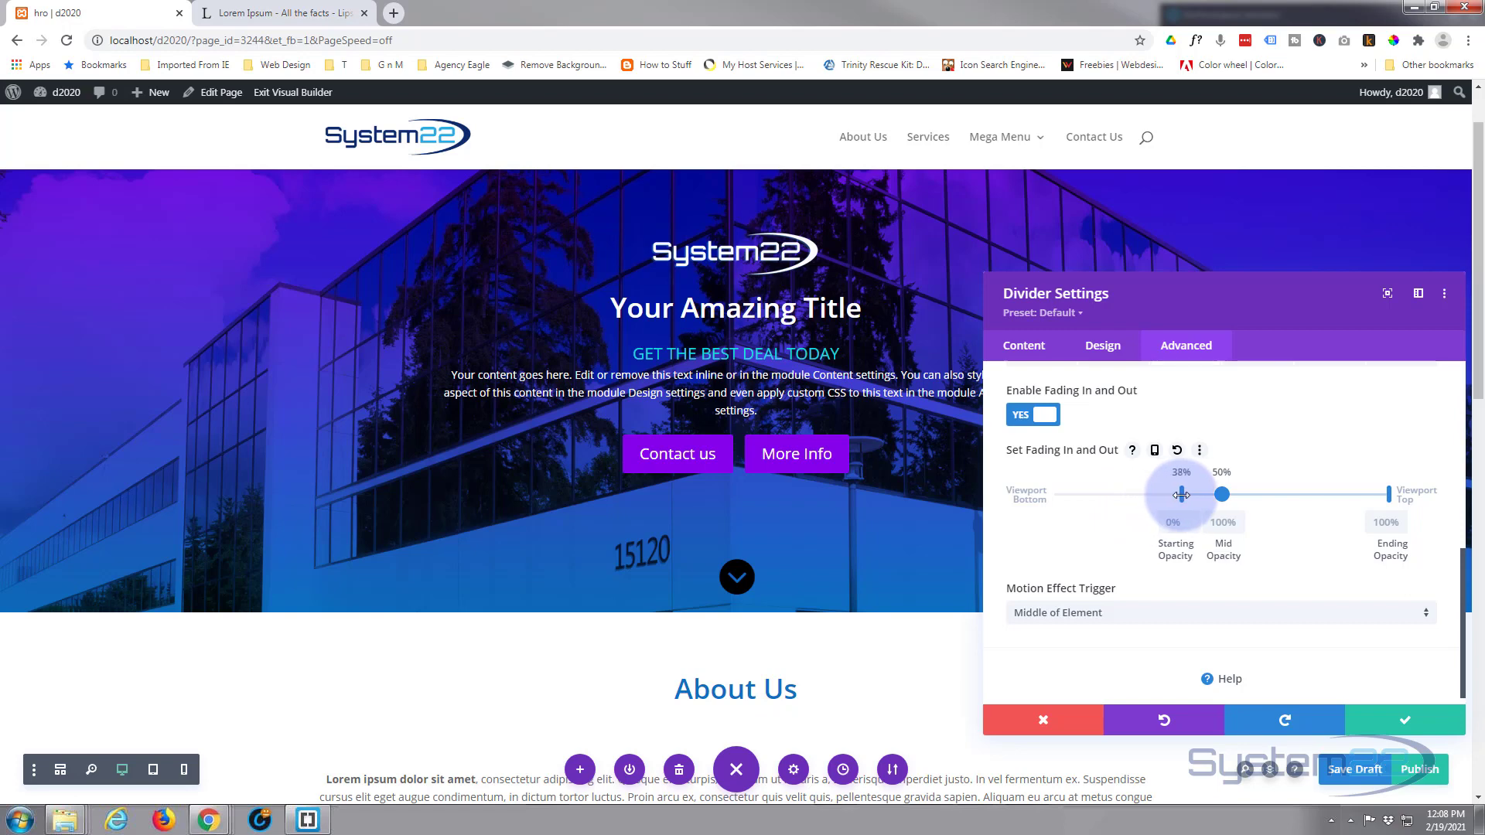
{"action": "scroll", "coordinate": [932, 552], "scroll_direction": "down", "scroll_amount": 3}
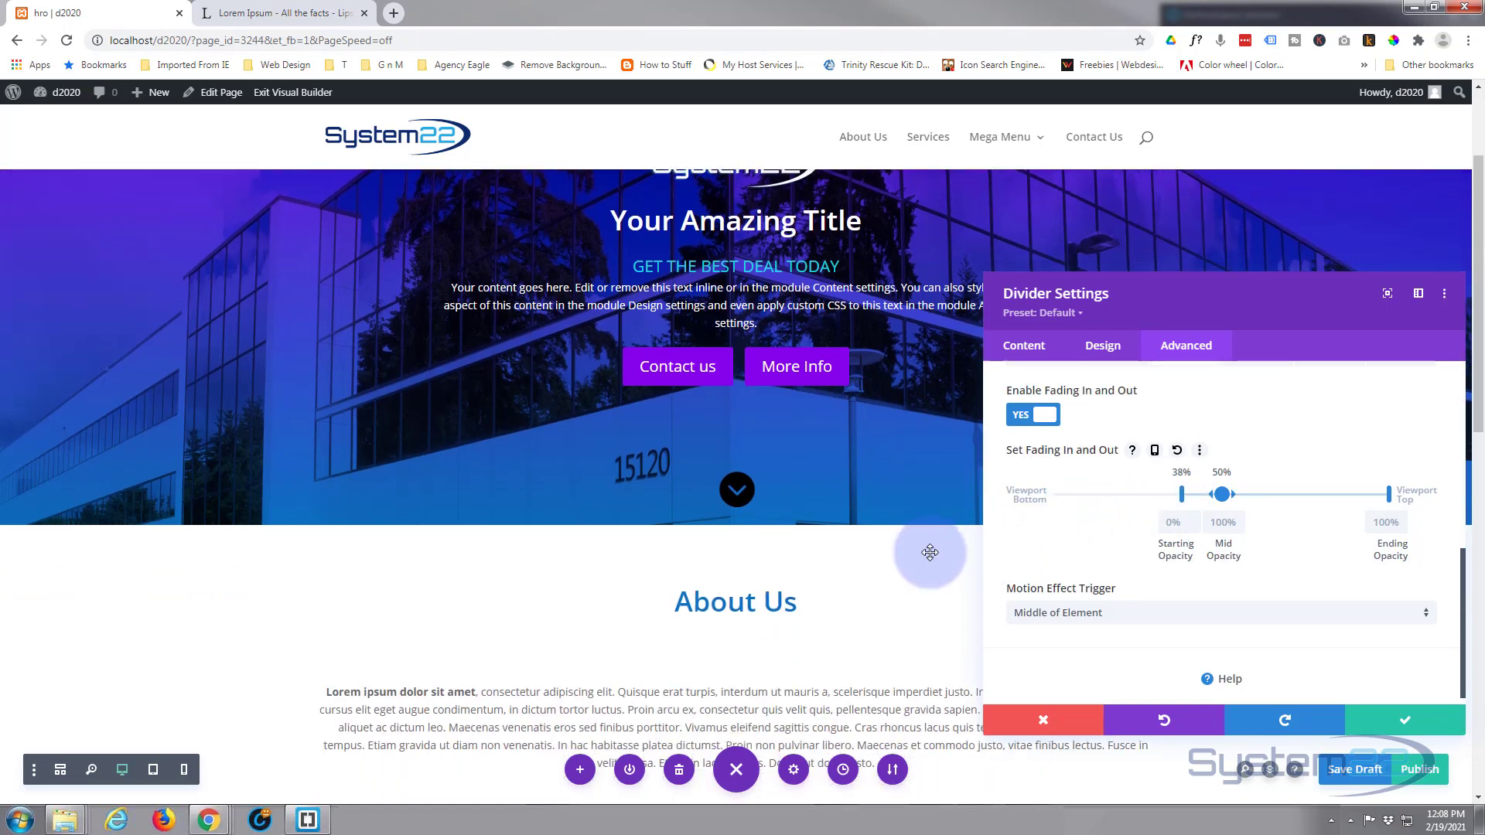
{"action": "scroll", "coordinate": [932, 552], "scroll_direction": "up", "scroll_amount": 2}
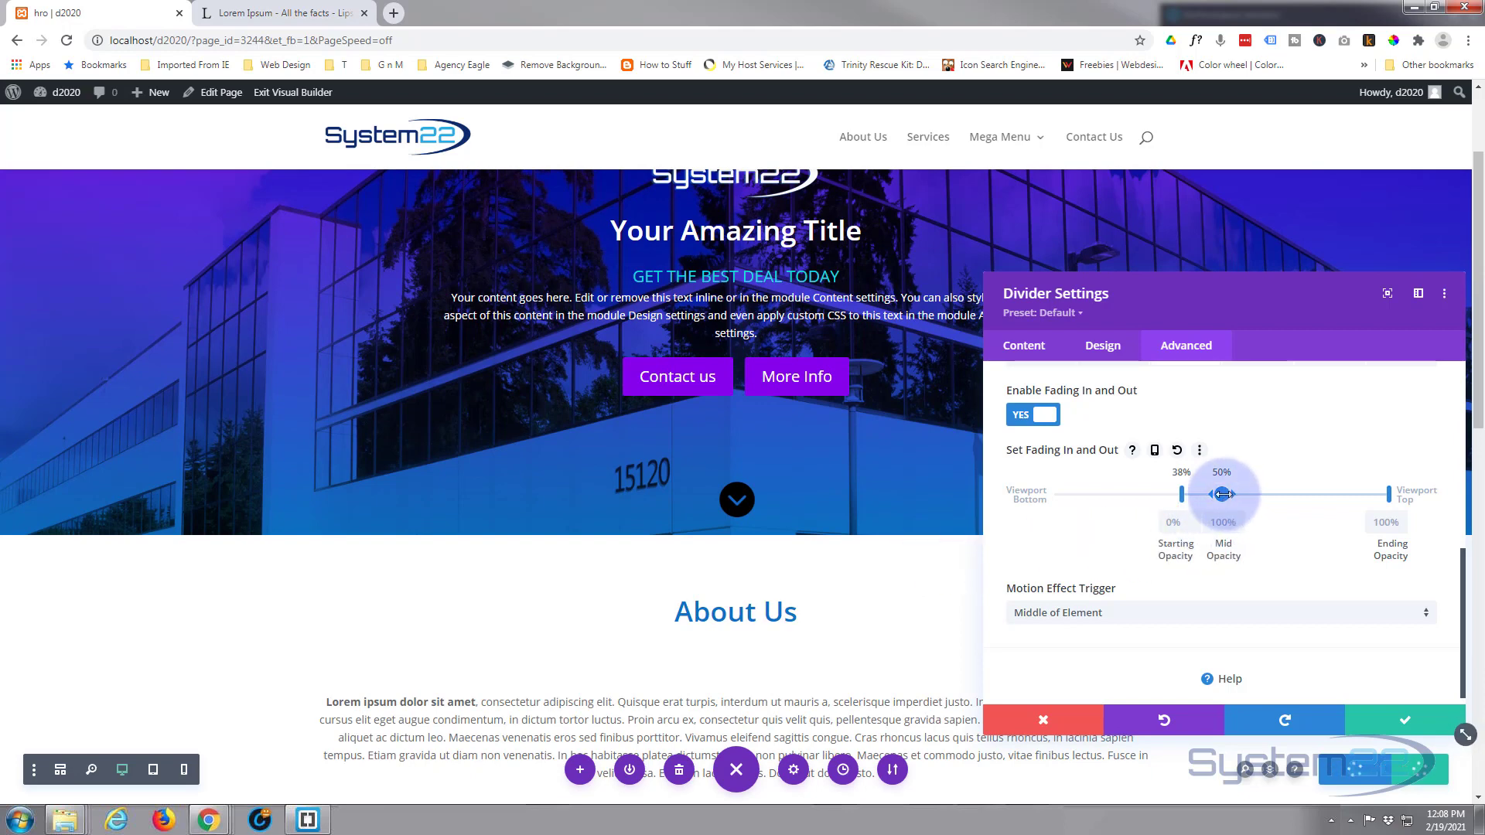
{"action": "left_click_drag", "start_coordinate": [1222, 494], "coordinate": [1272, 496]}
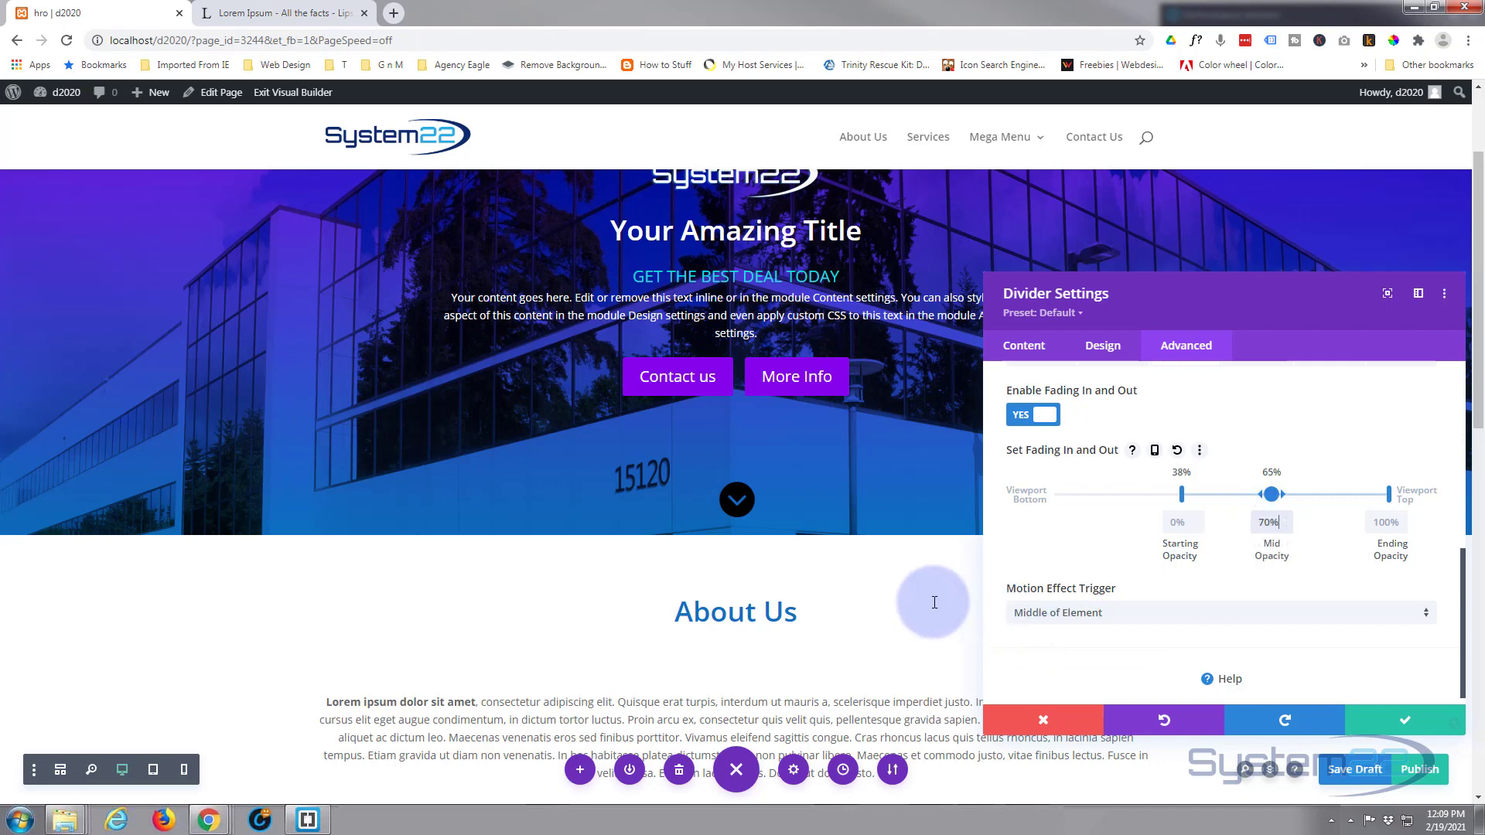
{"action": "scroll", "coordinate": [933, 599], "scroll_direction": "down", "scroll_amount": 3}
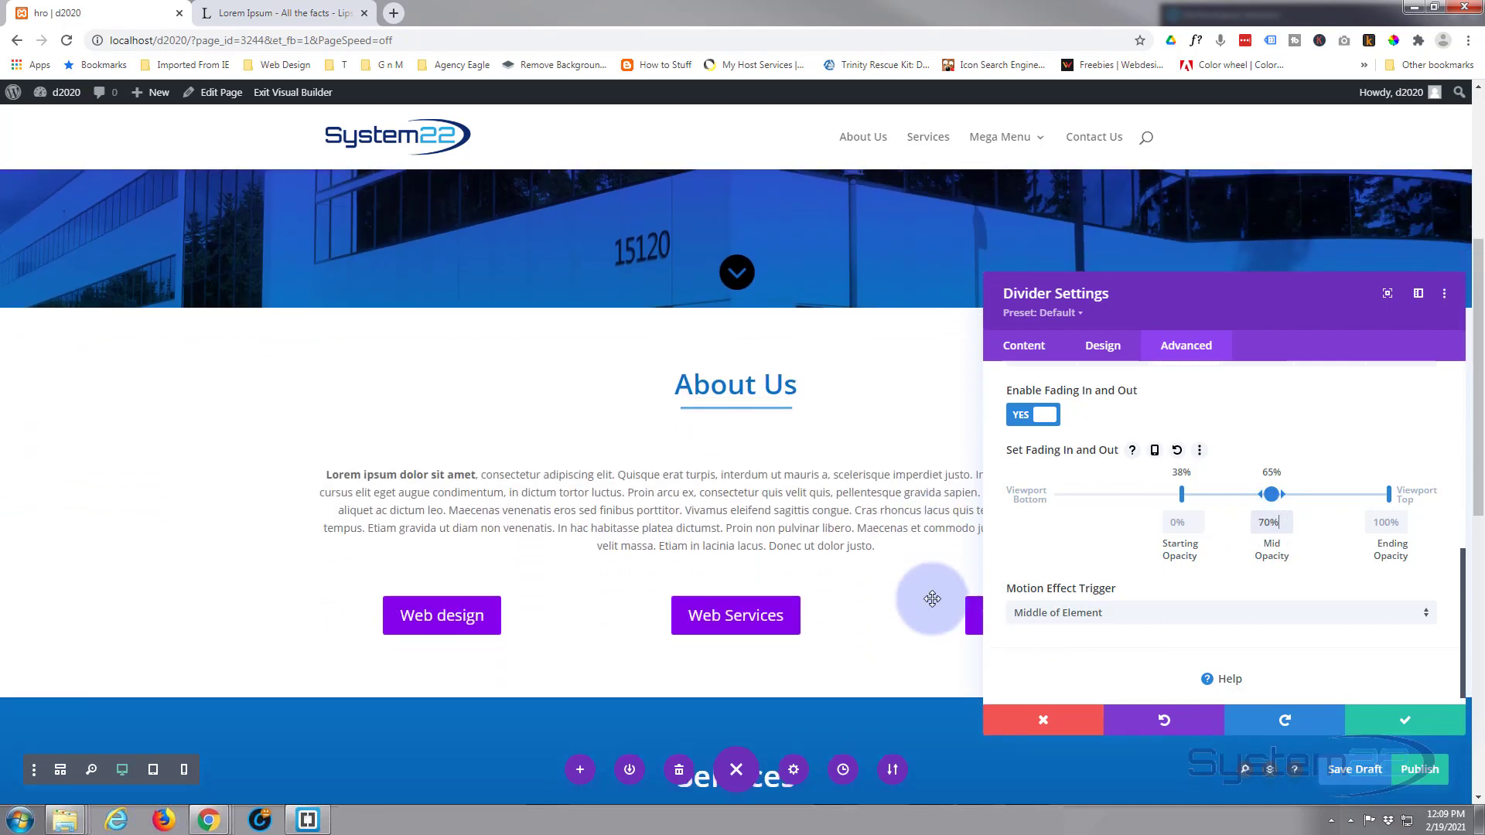
{"action": "scroll", "coordinate": [933, 600], "scroll_direction": "up", "scroll_amount": 3}
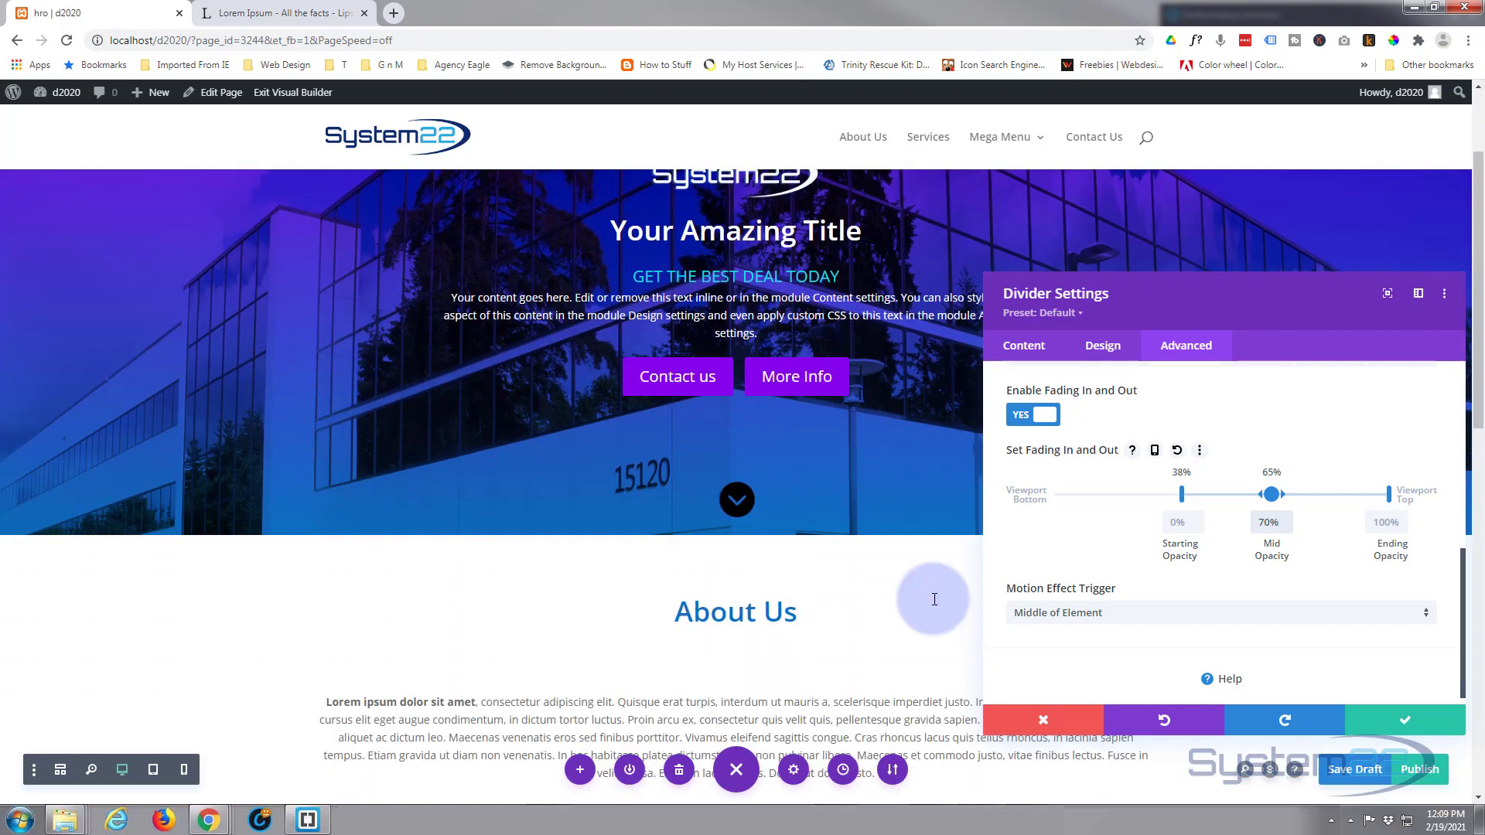
{"action": "scroll", "coordinate": [934, 599], "scroll_direction": "down", "scroll_amount": 3}
{"action": "scroll", "coordinate": [933, 600], "scroll_direction": "down", "scroll_amount": 2}
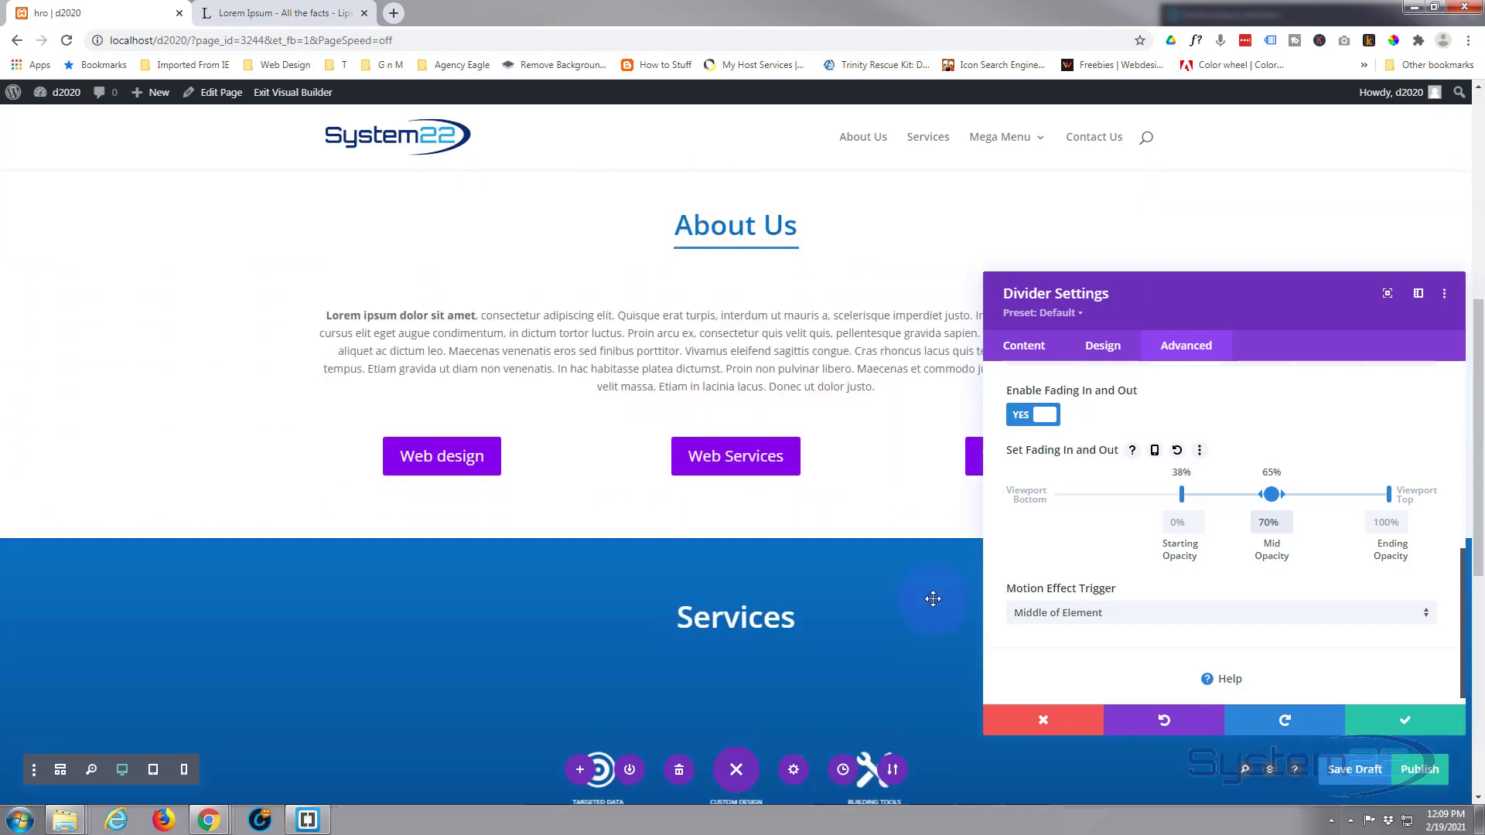
{"action": "scroll", "coordinate": [932, 596], "scroll_direction": "up", "scroll_amount": 4}
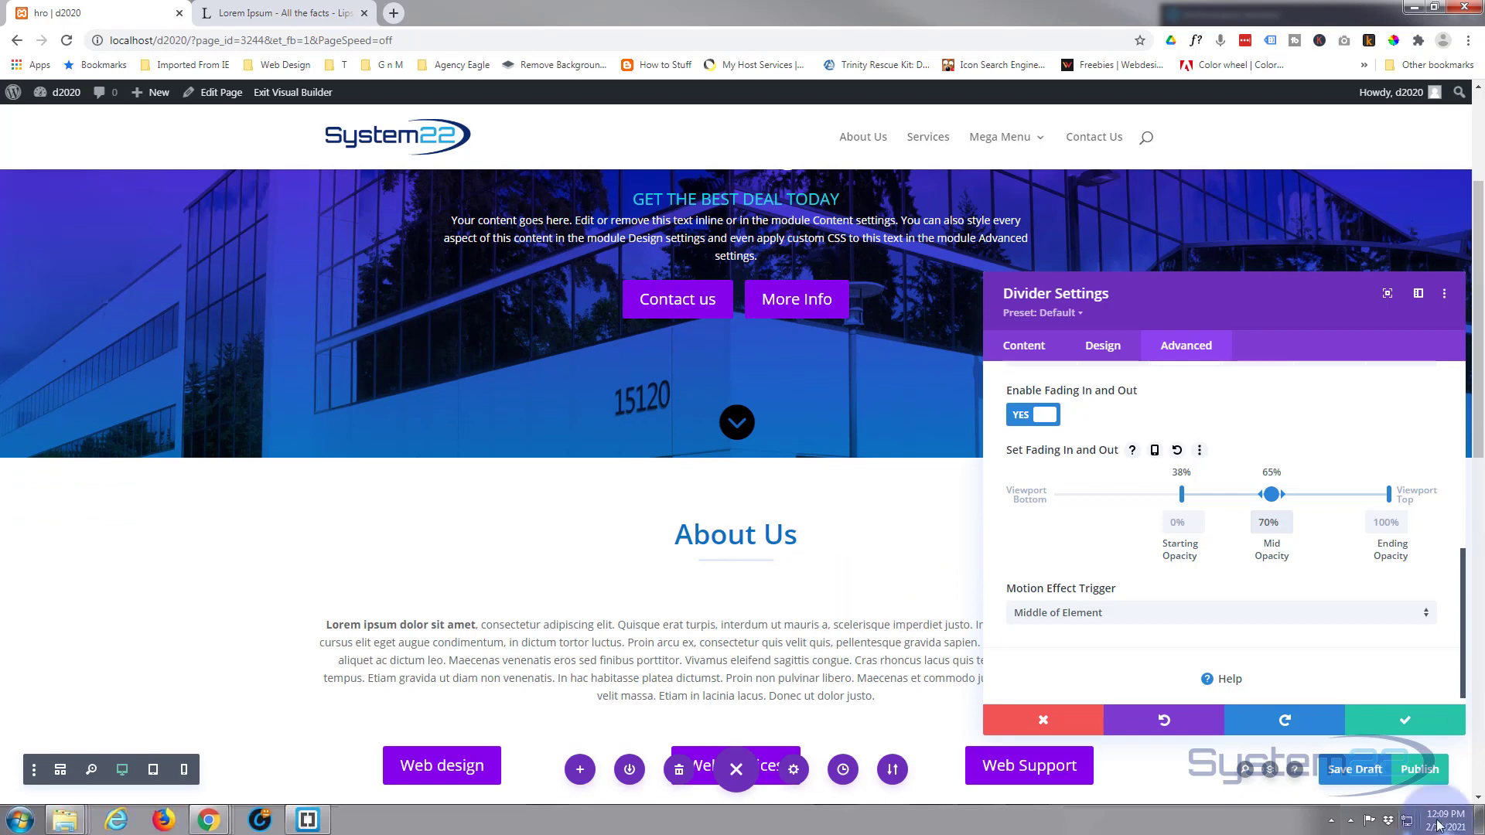
{"action": "left_click", "coordinate": [1402, 723]}
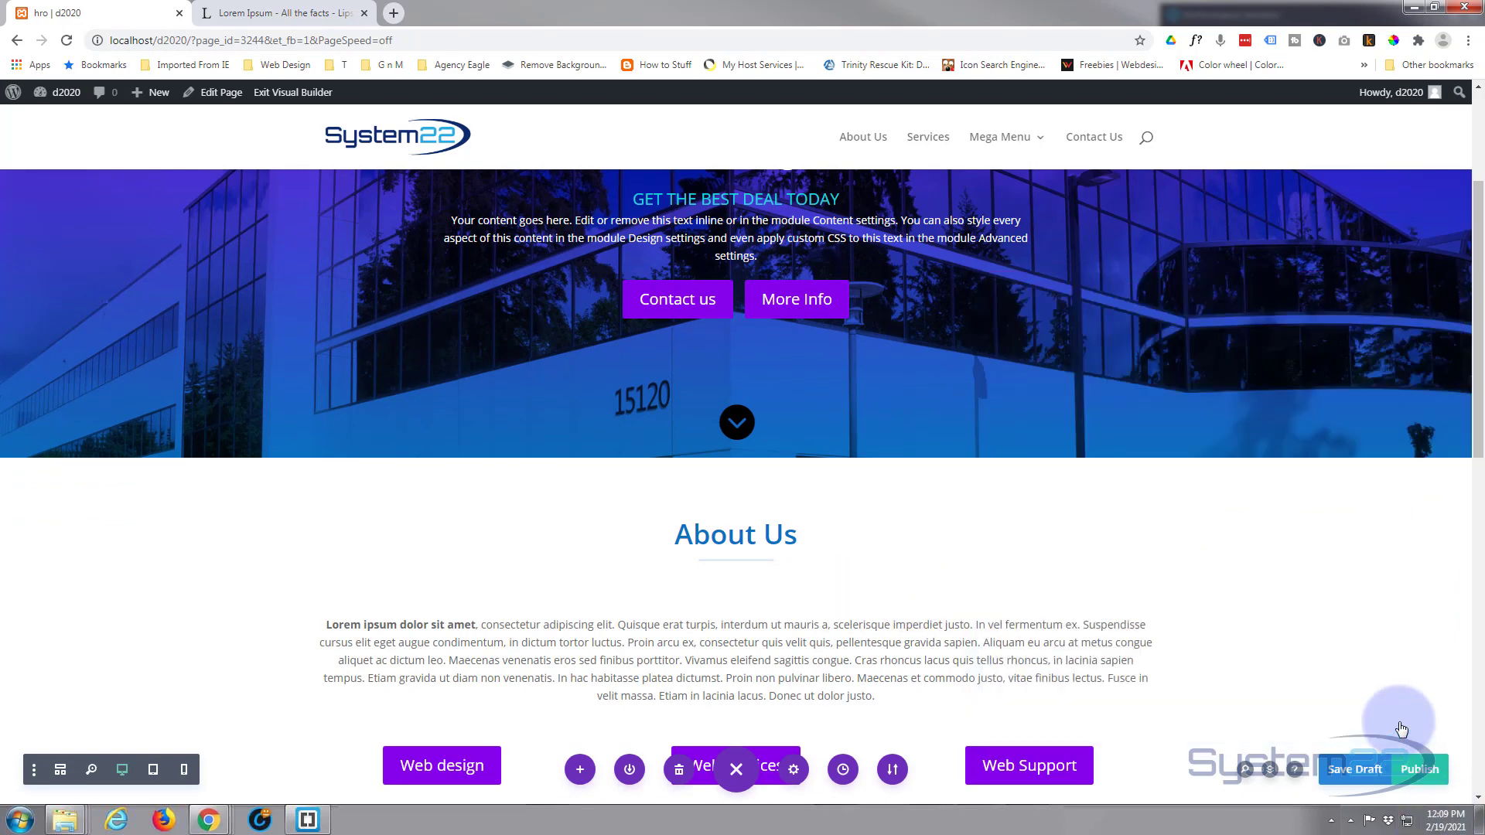
{"action": "scroll", "coordinate": [1122, 609], "scroll_direction": "down", "scroll_amount": 2}
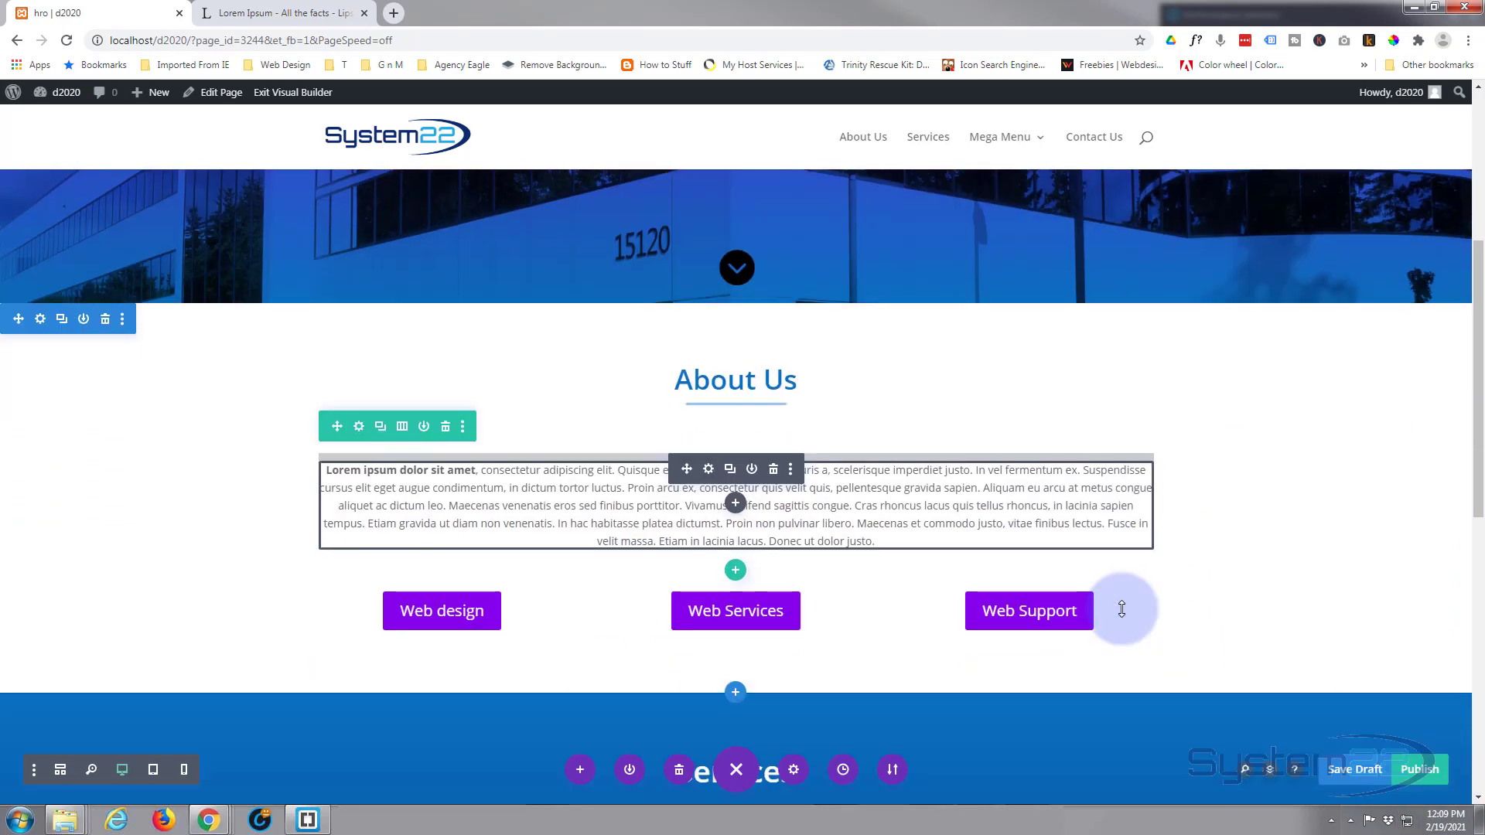
{"action": "scroll", "coordinate": [1198, 409], "scroll_direction": "down", "scroll_amount": 1}
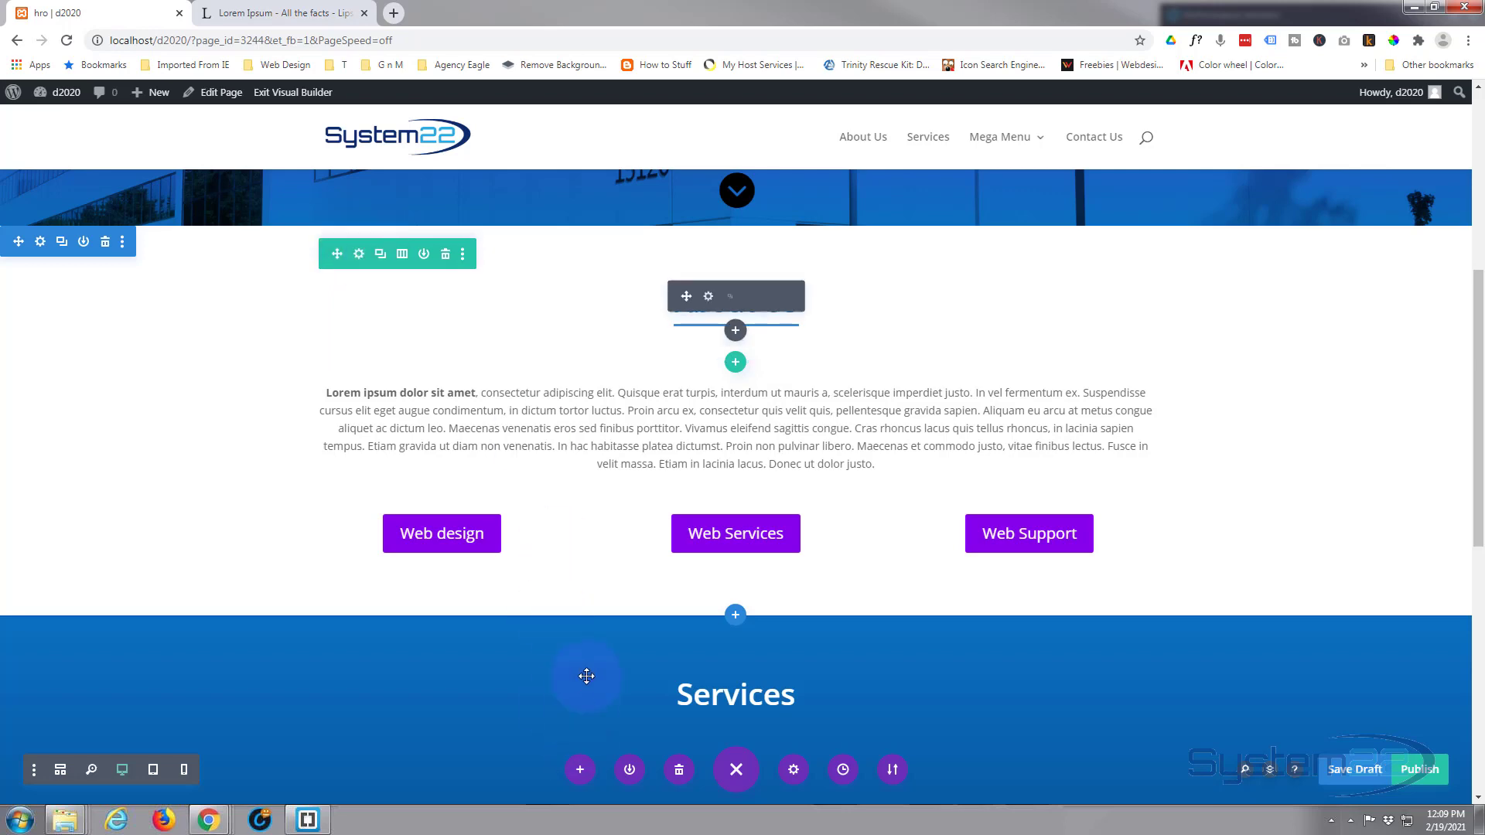
{"action": "scroll", "coordinate": [586, 677], "scroll_direction": "down", "scroll_amount": 4}
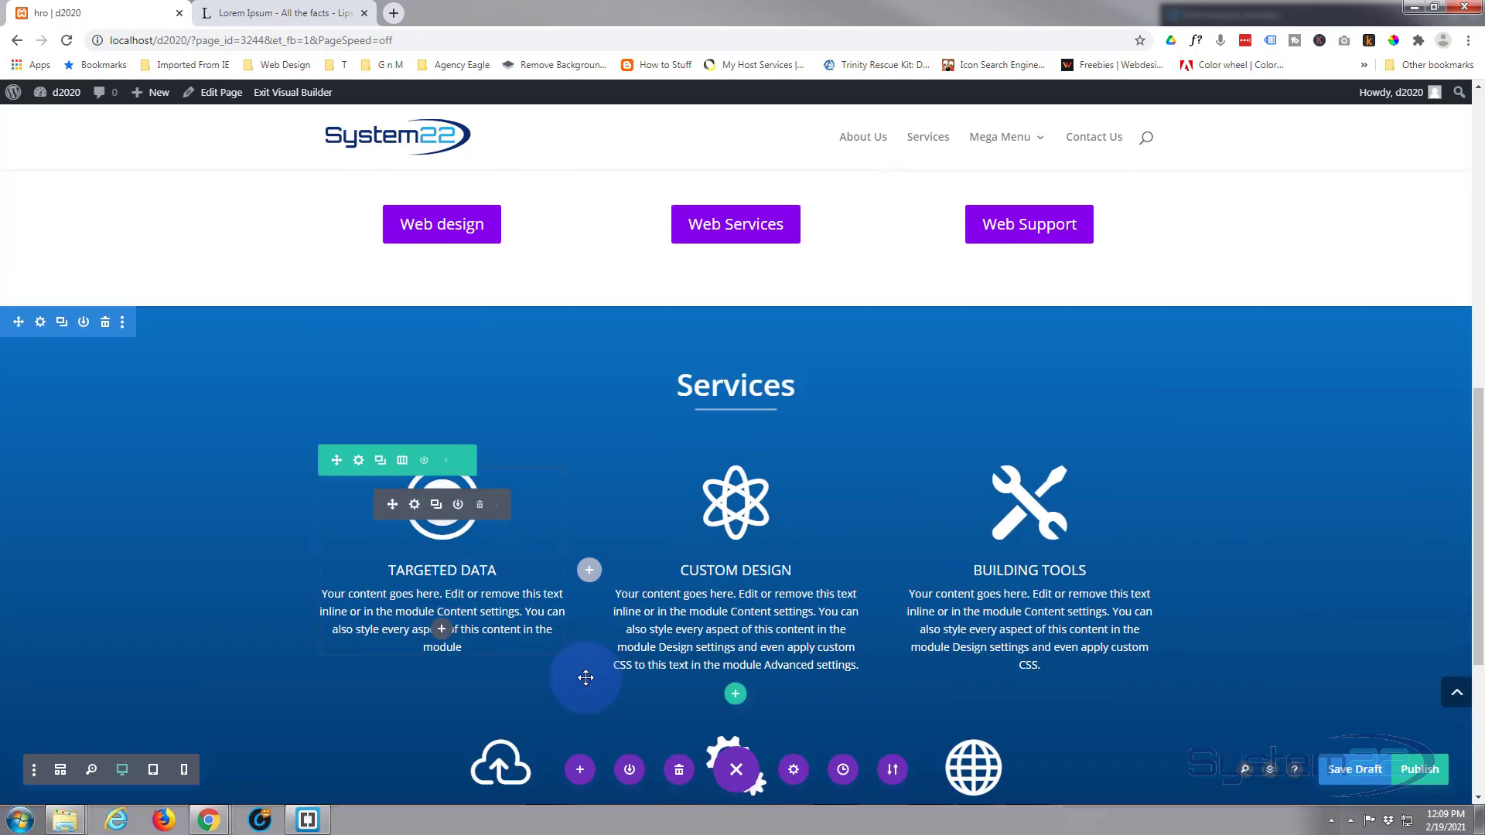
{"action": "scroll", "coordinate": [584, 676], "scroll_direction": "up", "scroll_amount": 6}
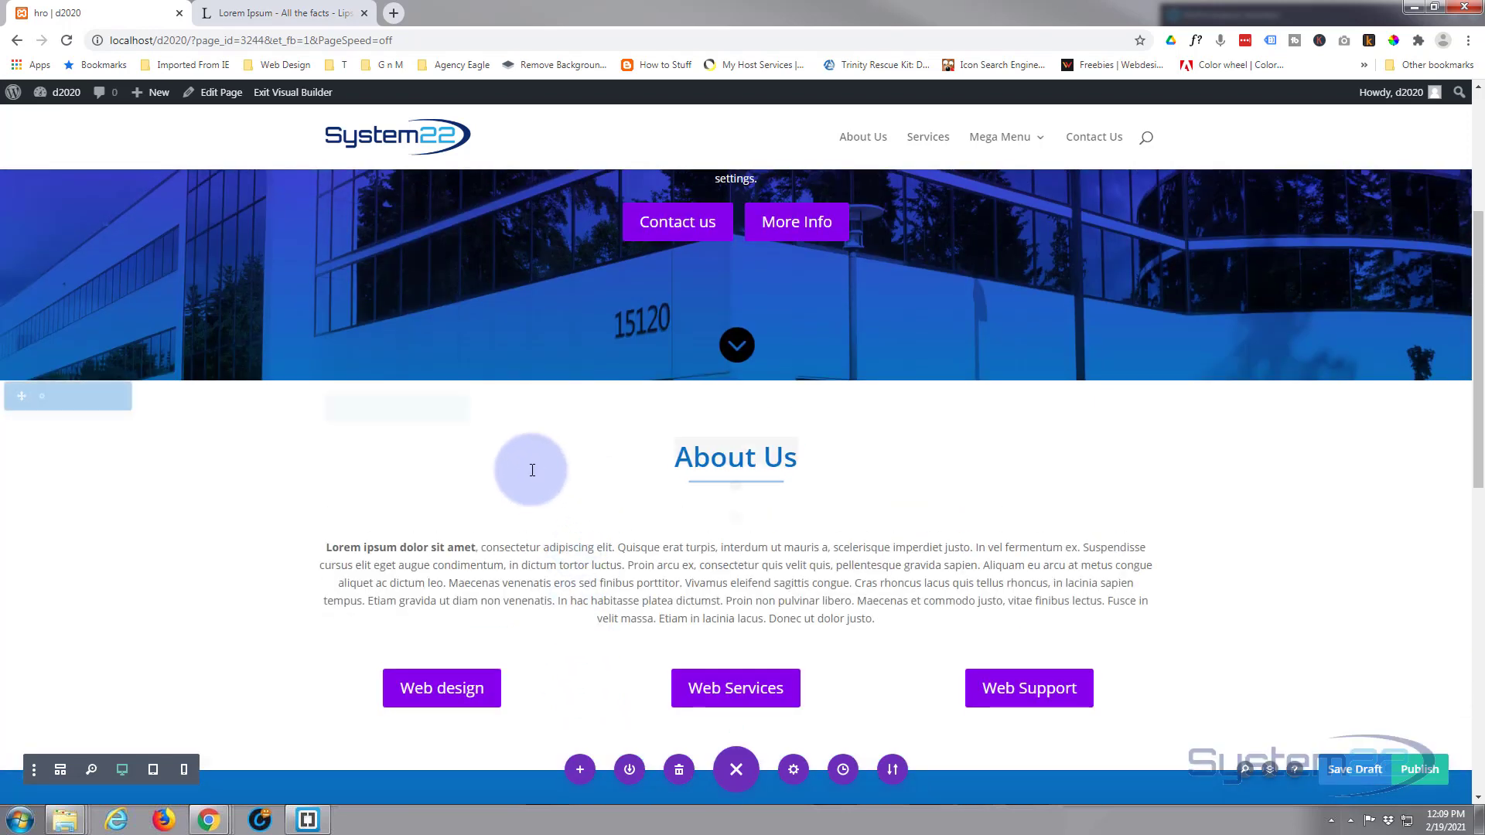
{"action": "mouse_move", "coordinate": [531, 480]}
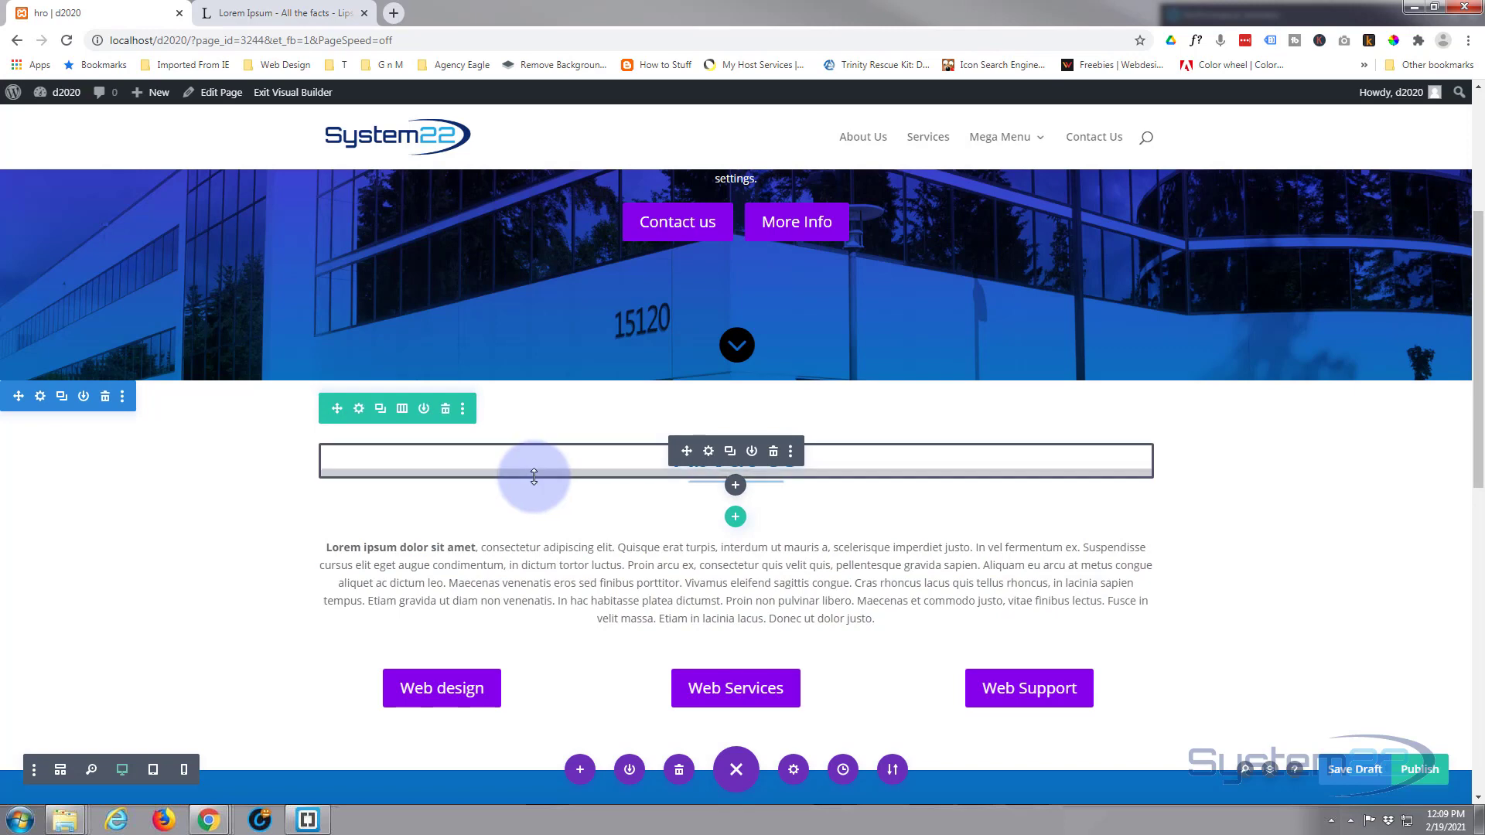
Save the About Us heading row to the library as 'Blue Title', then delete the row.
{"action": "left_click", "coordinate": [422, 413]}
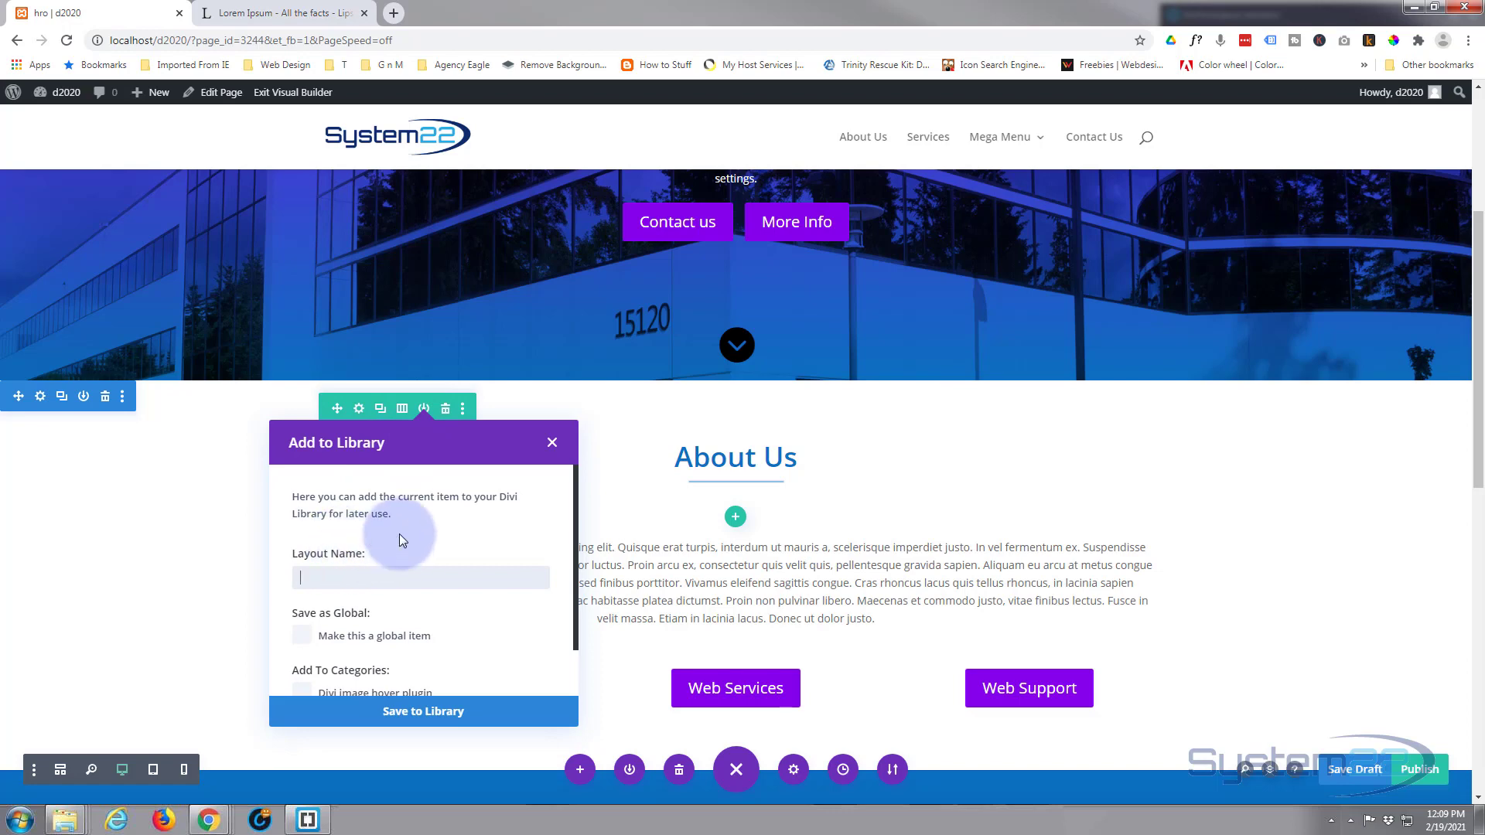
{"action": "type", "text": "Blue Title"}
{"action": "left_click", "coordinate": [407, 718]}
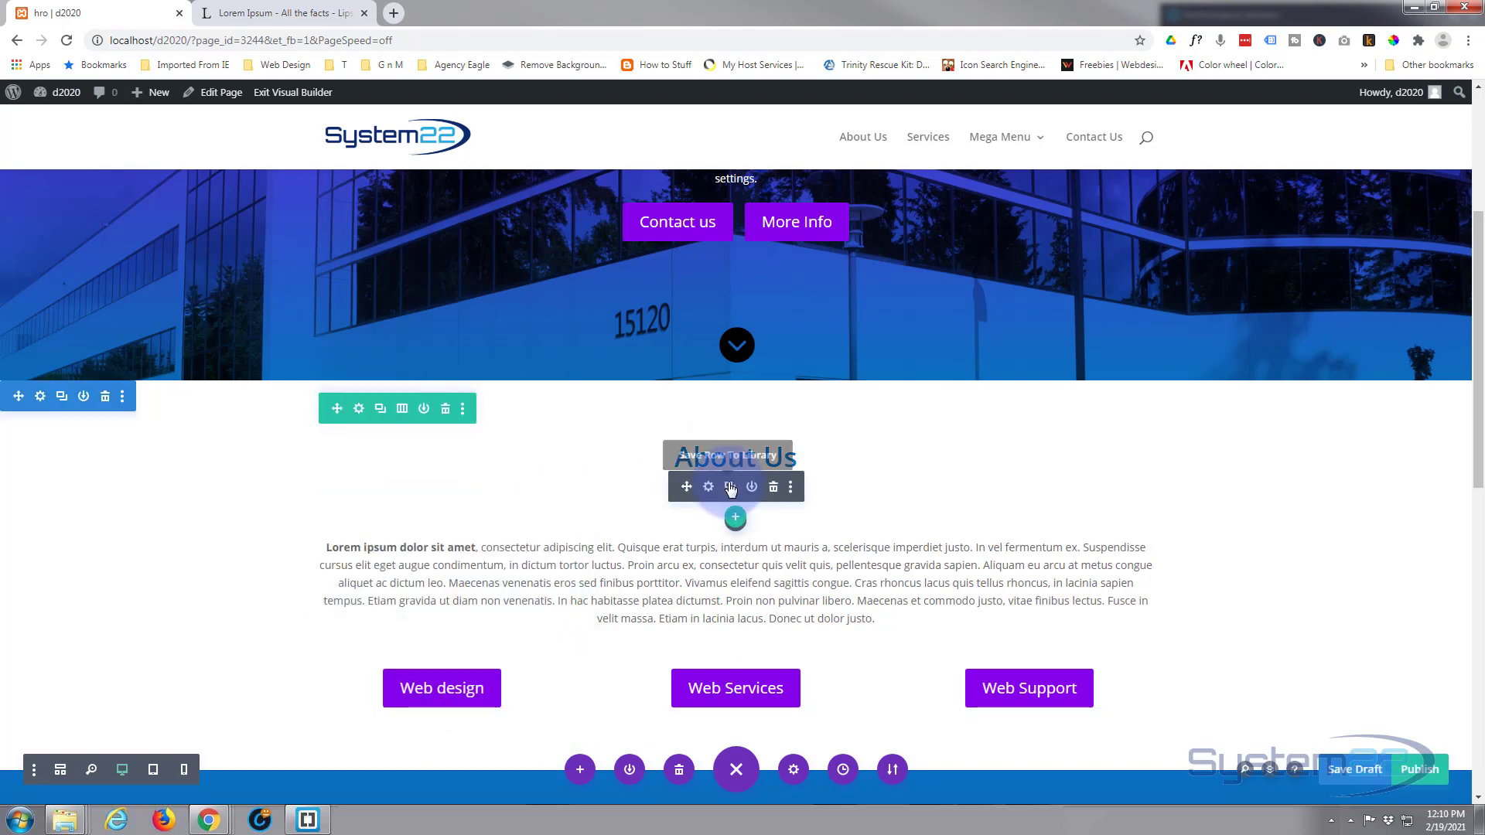
{"action": "left_click", "coordinate": [446, 410]}
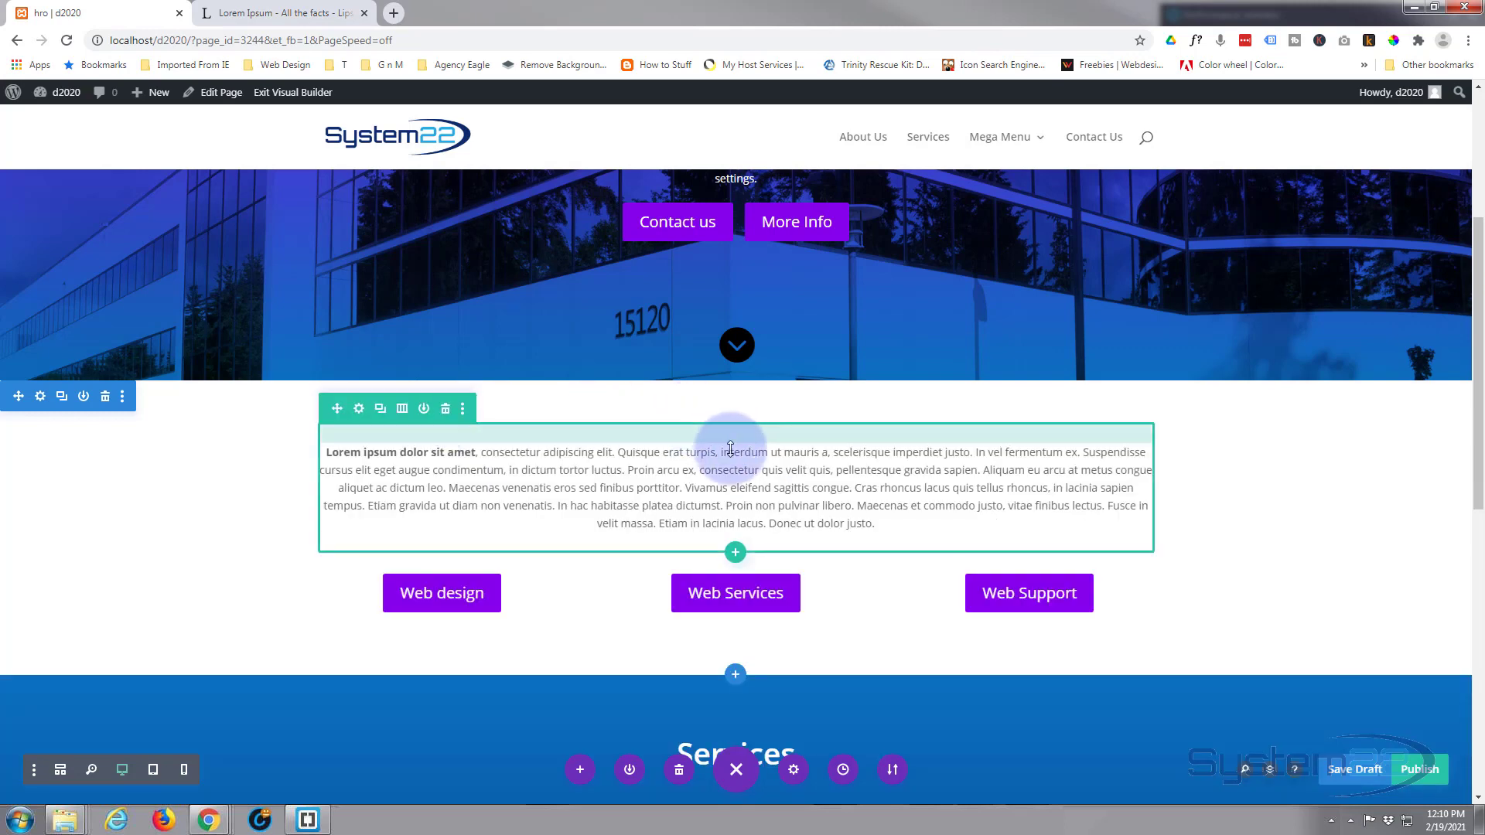
Insert the saved 'Blue Title' row from the library, undoing the copy placed below the paragraph.
{"action": "left_click", "coordinate": [735, 552]}
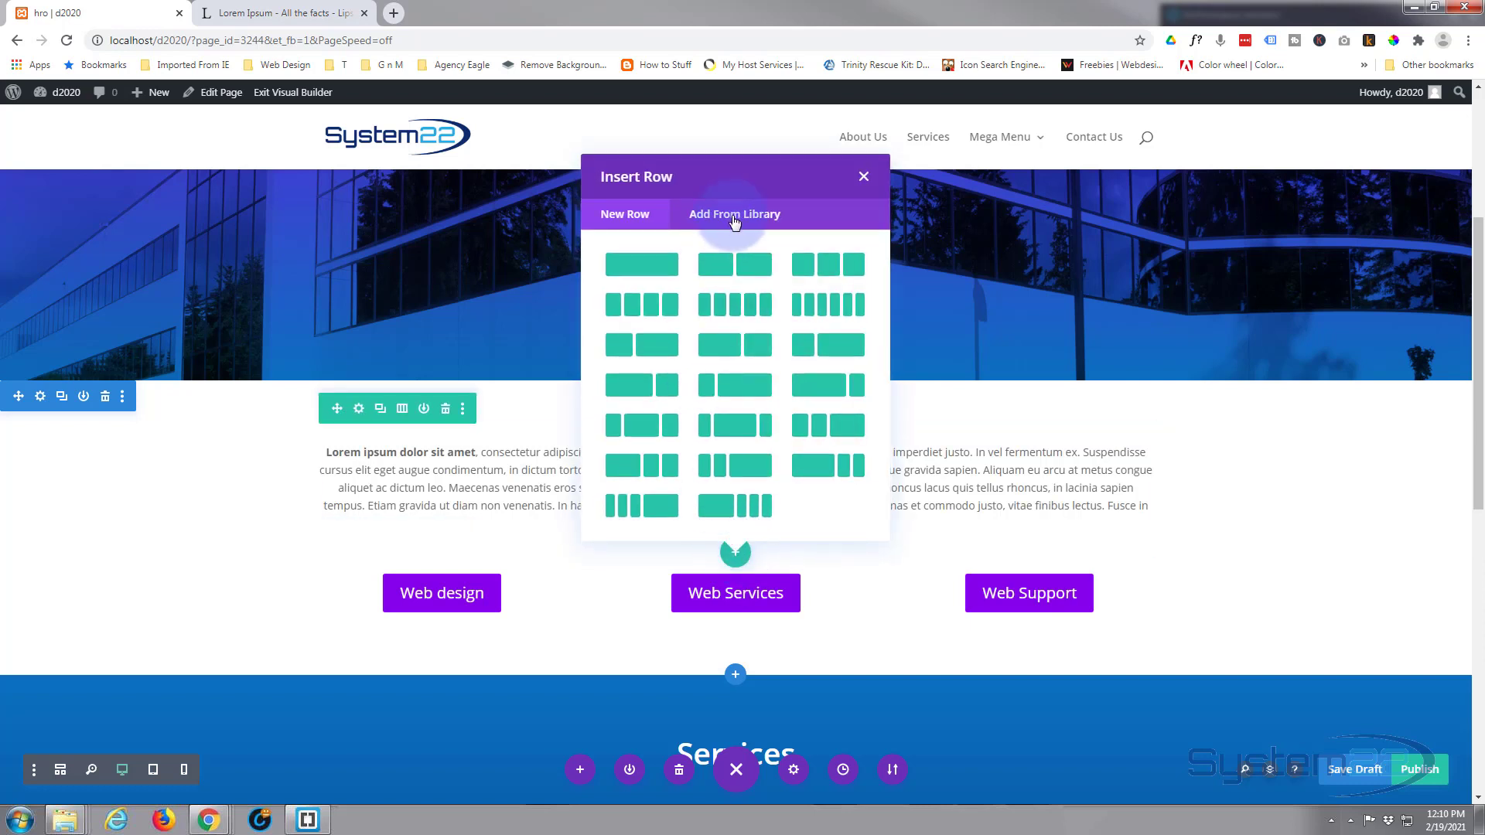
{"action": "left_click", "coordinate": [734, 223]}
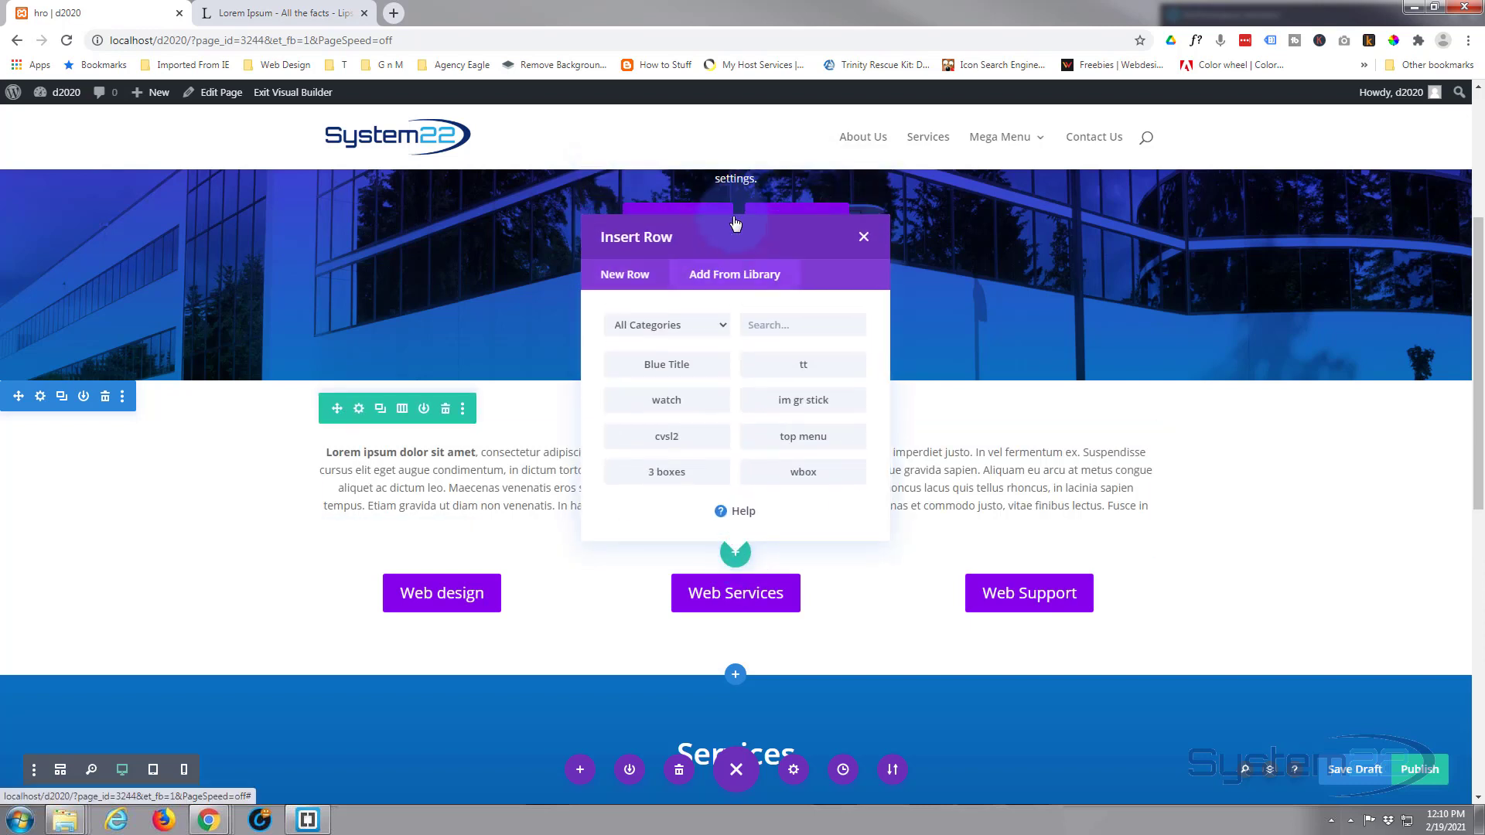
{"action": "left_click", "coordinate": [670, 371]}
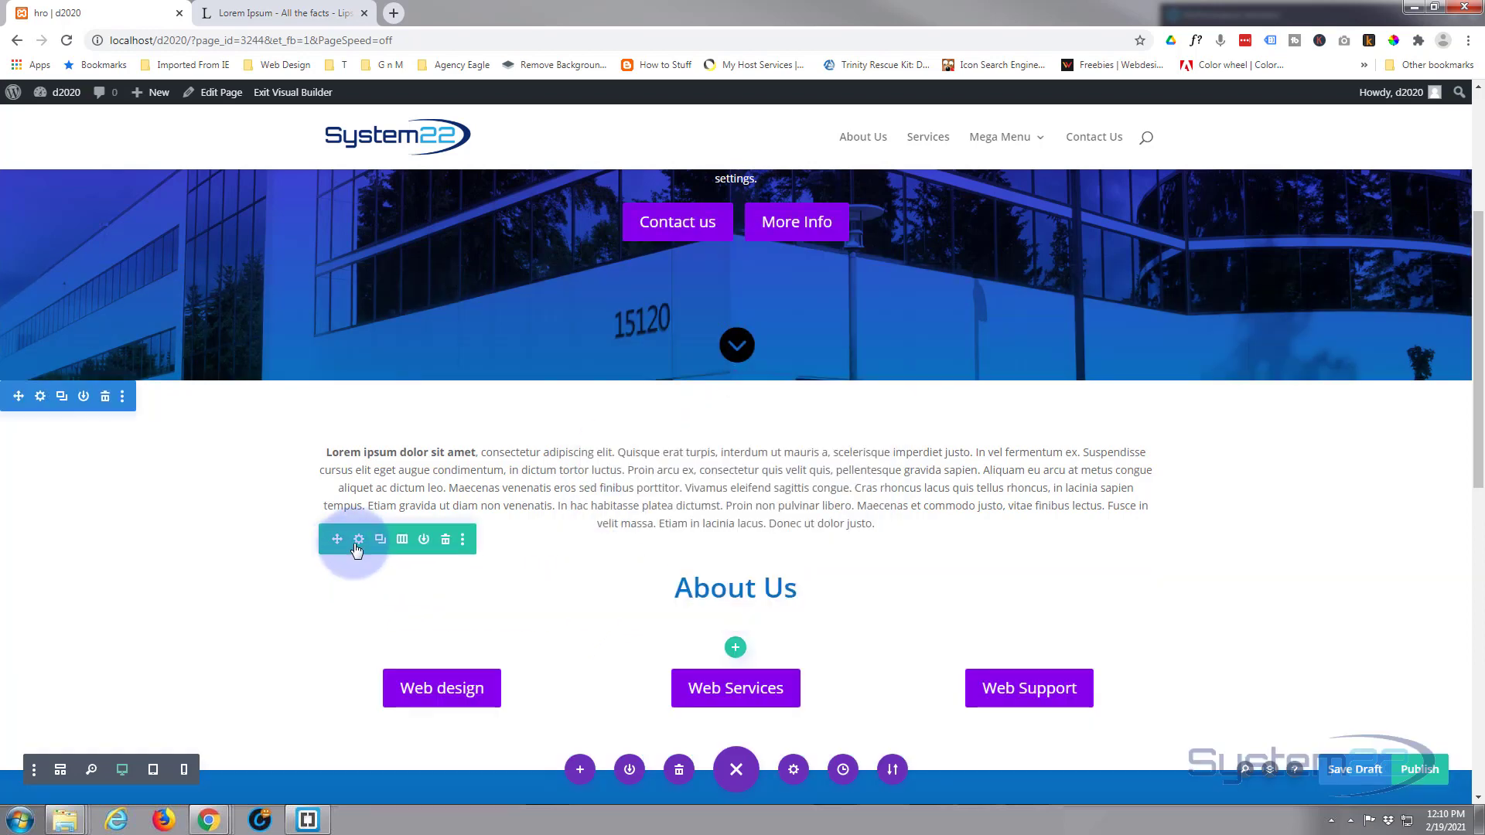
{"action": "key", "text": "ctrl+z"}
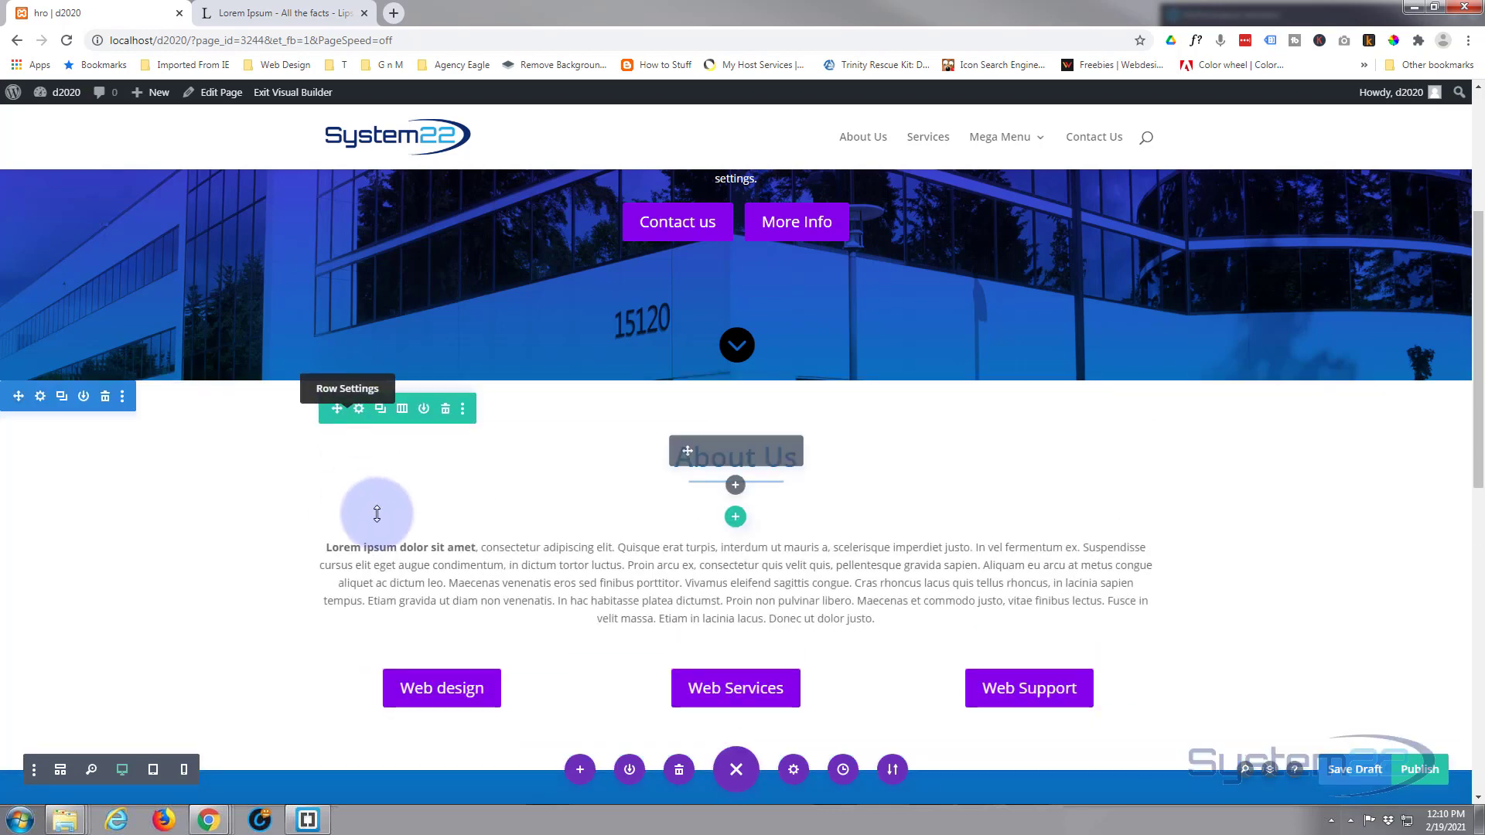
{"action": "scroll", "coordinate": [374, 506], "scroll_direction": "down", "scroll_amount": 1}
{"action": "scroll", "coordinate": [370, 516], "scroll_direction": "down", "scroll_amount": 2}
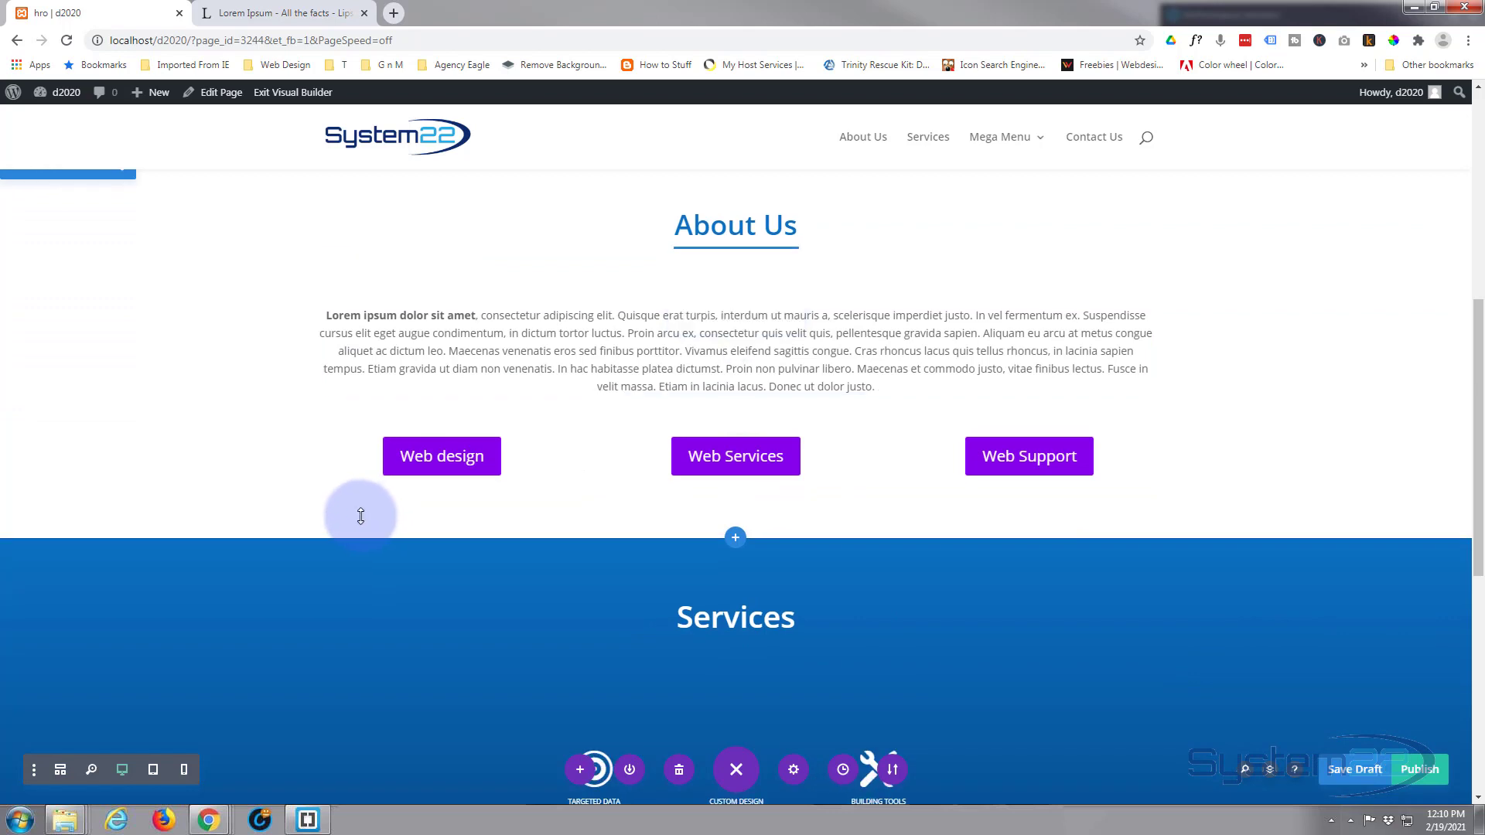
{"action": "scroll", "coordinate": [305, 513], "scroll_direction": "up", "scroll_amount": 2}
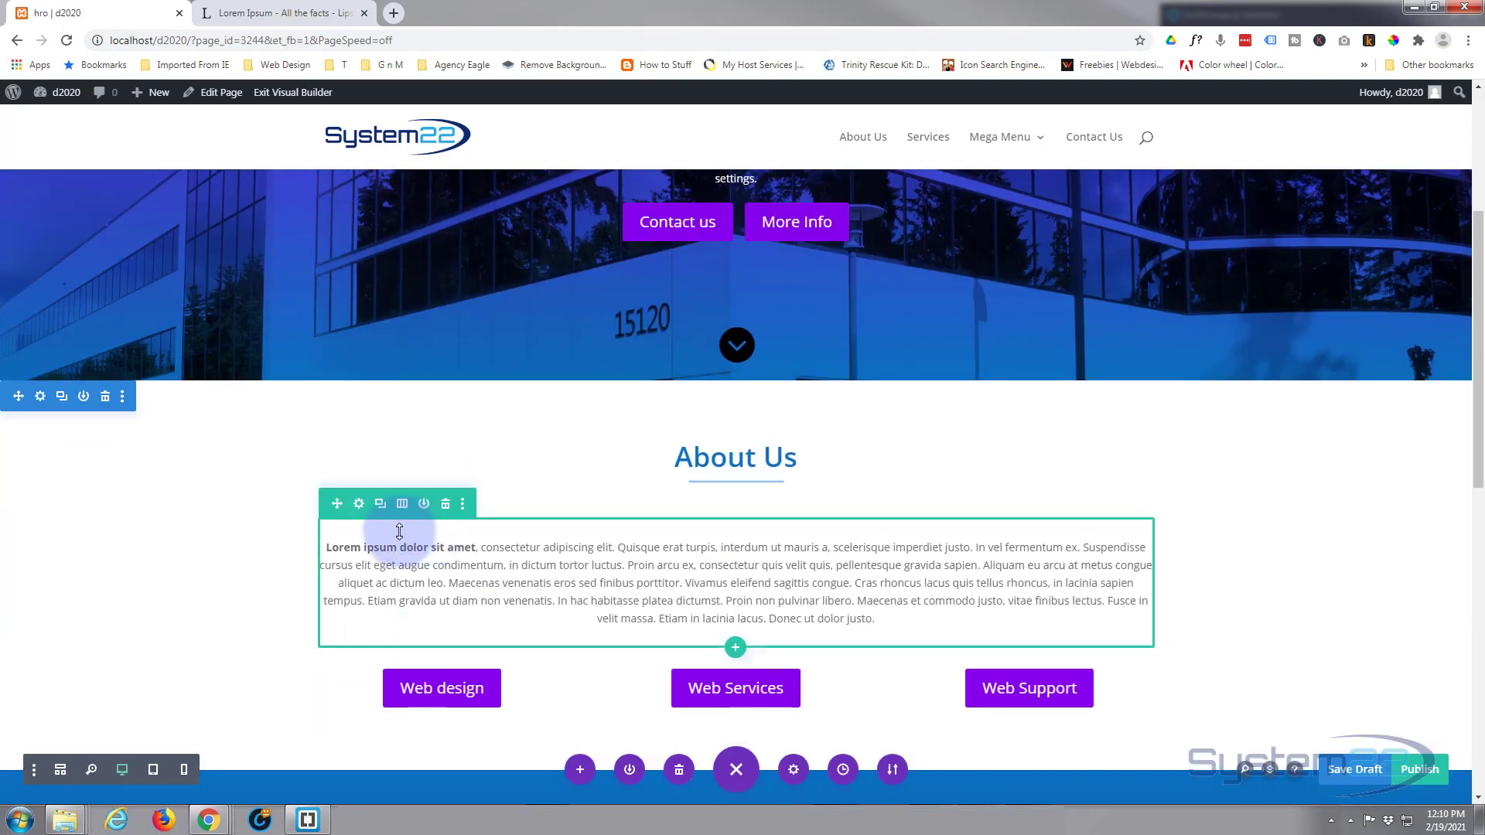
Enable scaling up and down on the paragraph text row with a 30% starting scale.
{"action": "left_click", "coordinate": [357, 504]}
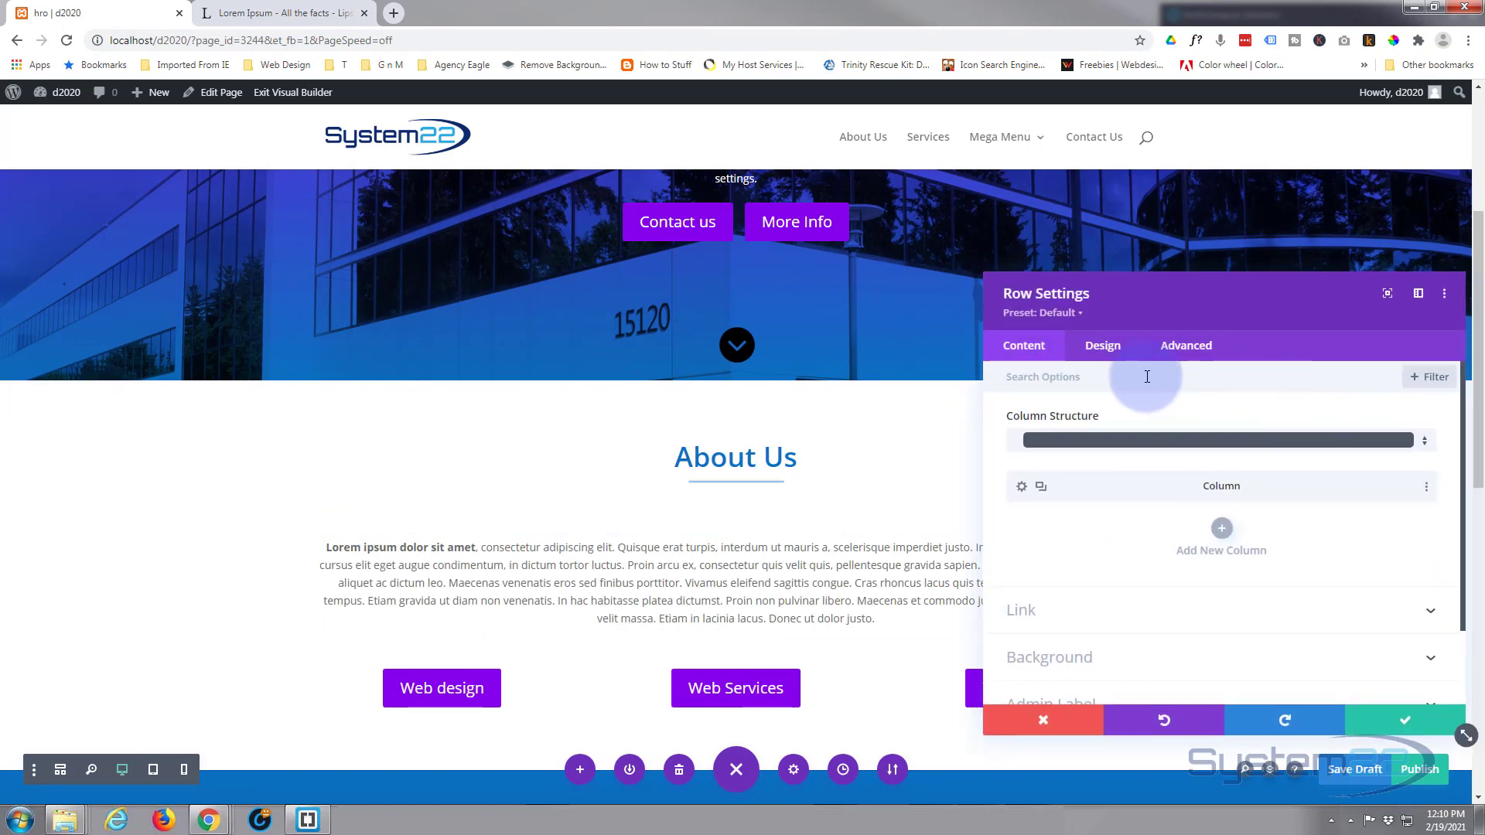
{"action": "left_click", "coordinate": [1199, 352]}
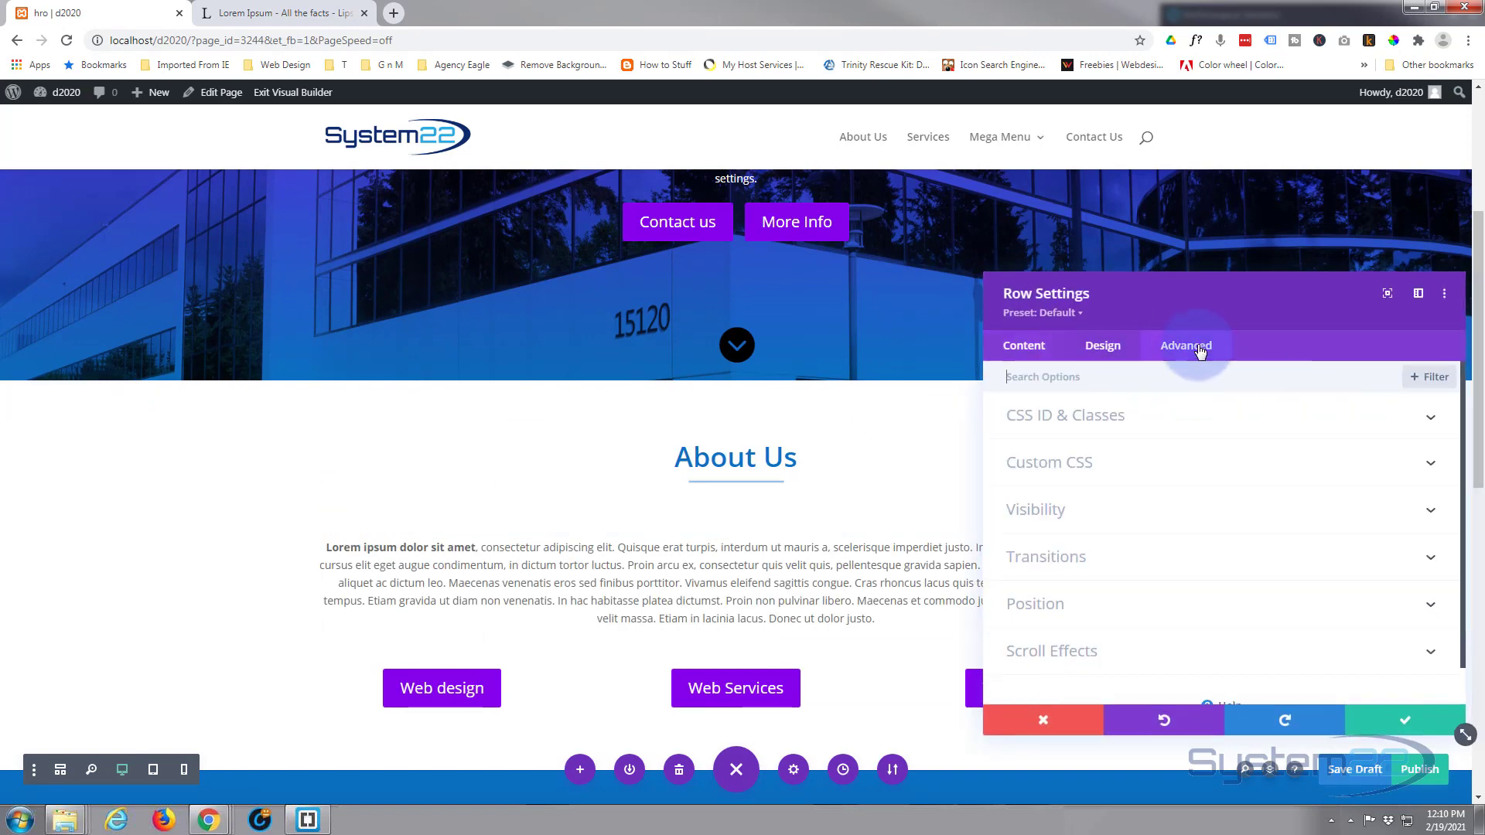
{"action": "left_click", "coordinate": [1104, 654]}
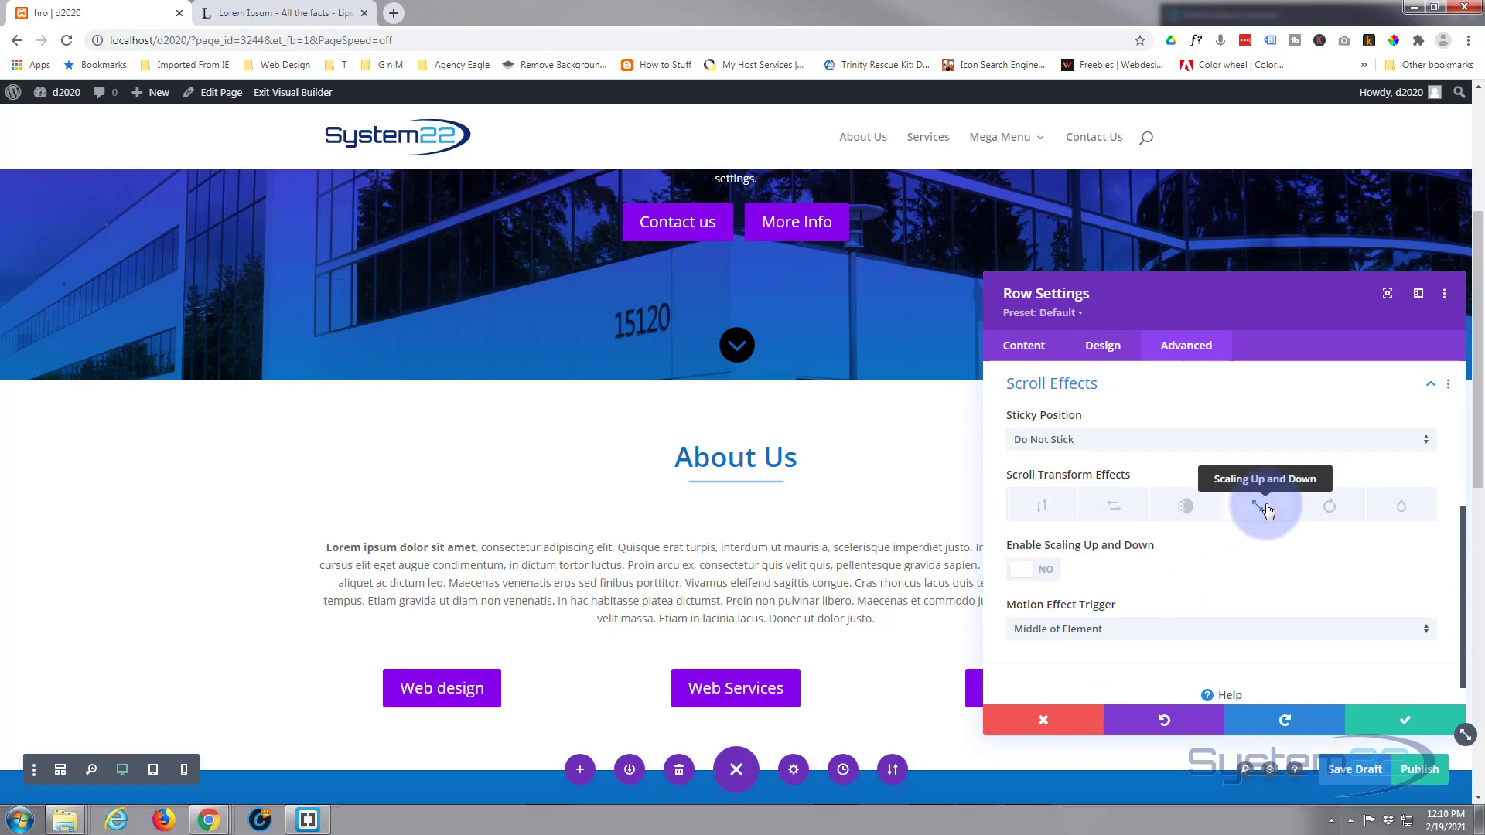
{"action": "left_click", "coordinate": [1046, 572]}
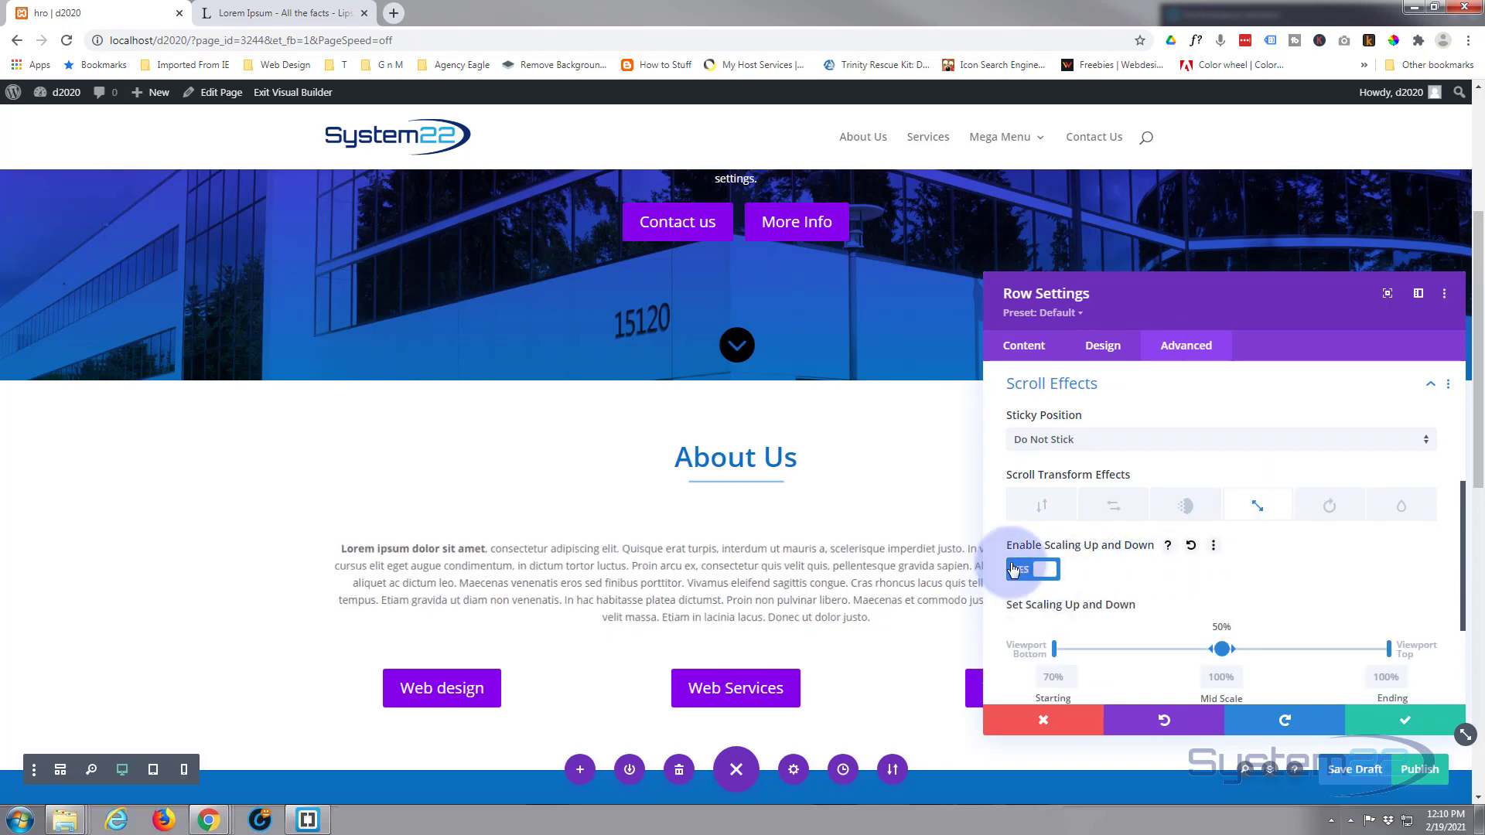
{"action": "scroll", "coordinate": [881, 468], "scroll_direction": "up", "scroll_amount": 2}
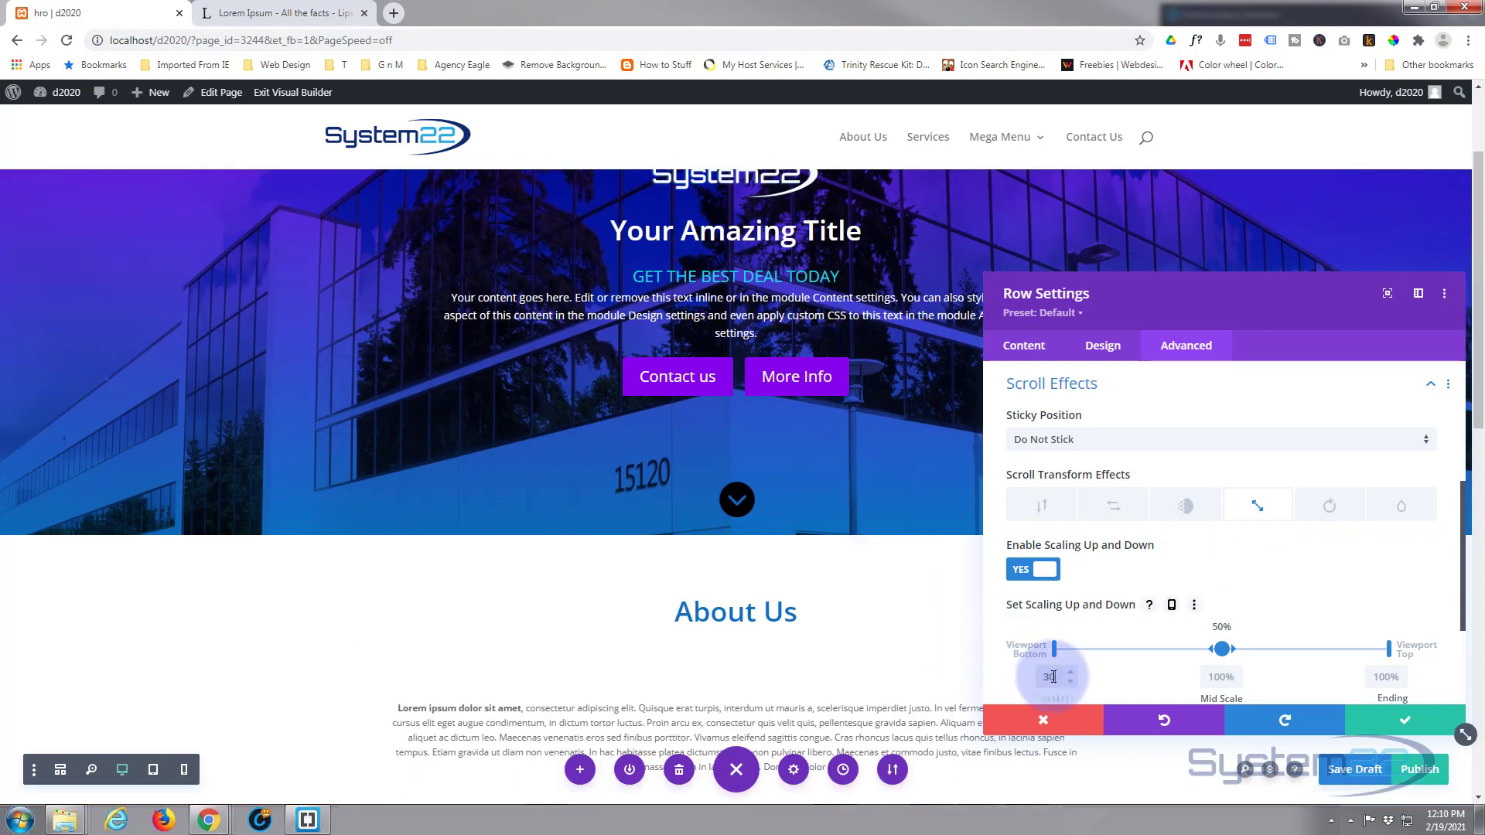
{"action": "key", "text": "Return"}
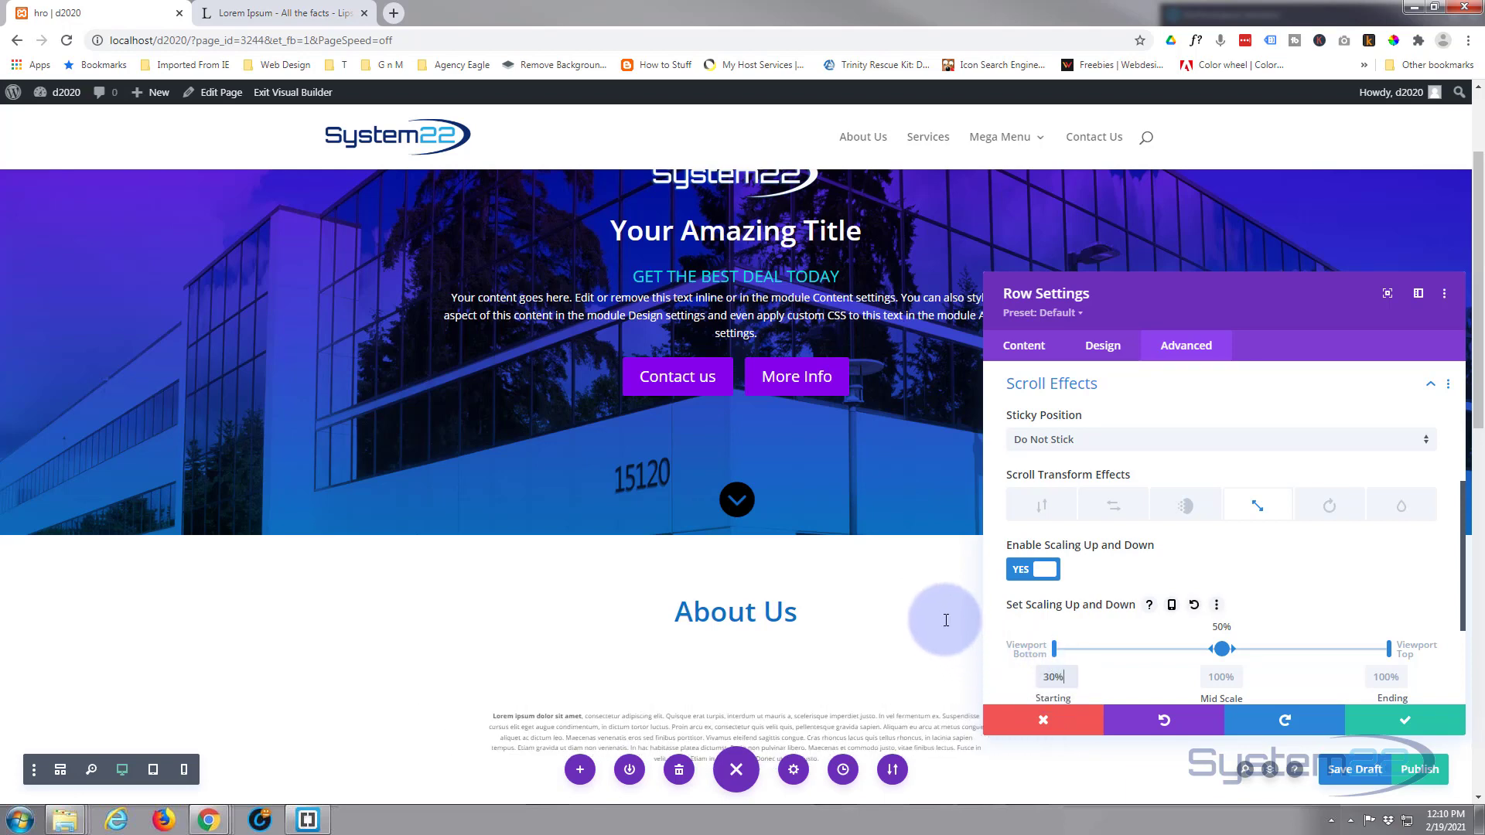
Scroll the builder page to preview the text row scaling from 30% through 50% to 100%.
{"action": "scroll", "coordinate": [946, 620], "scroll_direction": "down", "scroll_amount": 3}
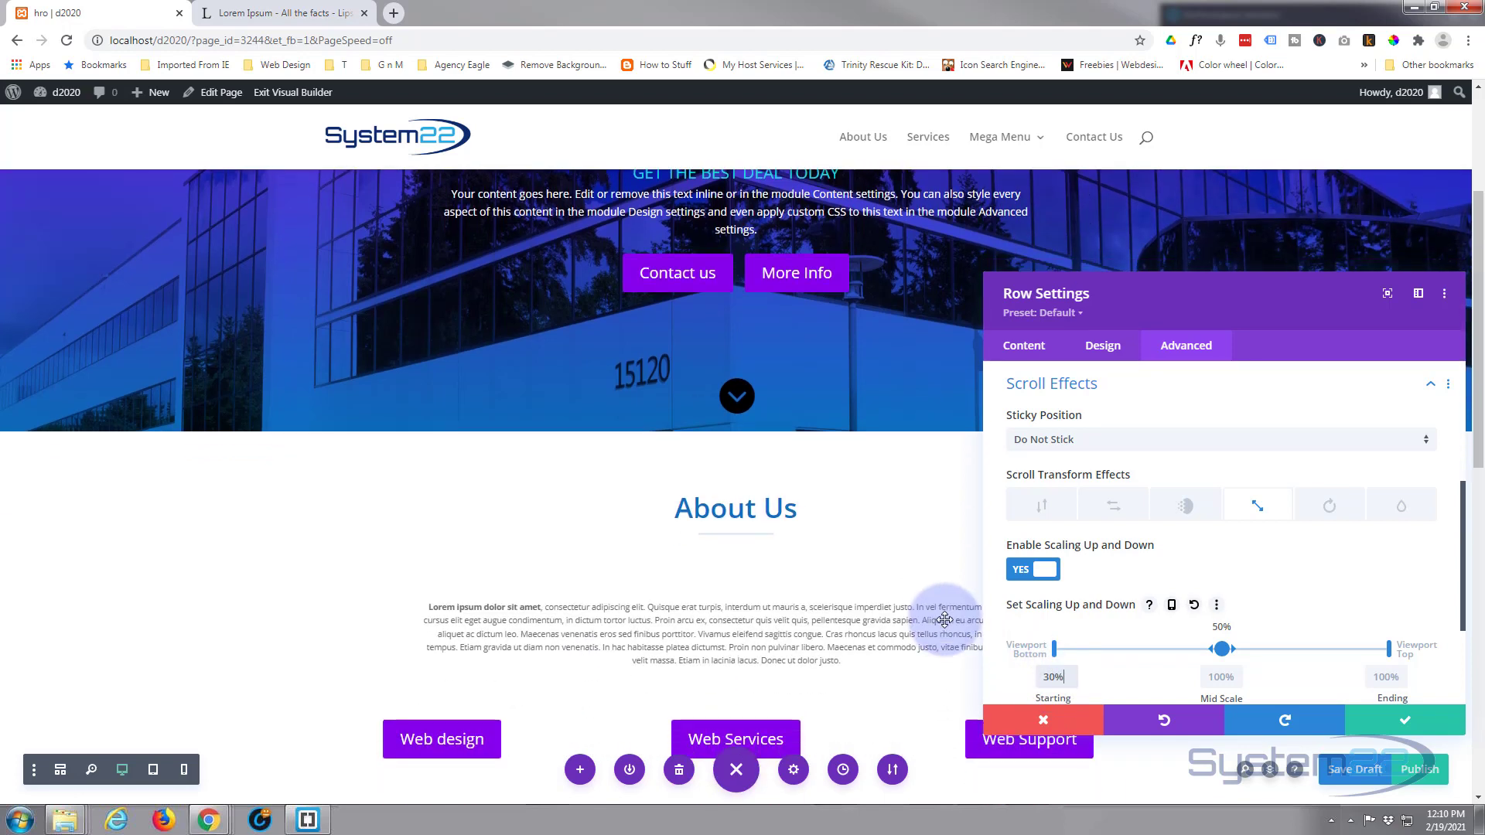
{"action": "scroll", "coordinate": [946, 620], "scroll_direction": "down", "scroll_amount": 2}
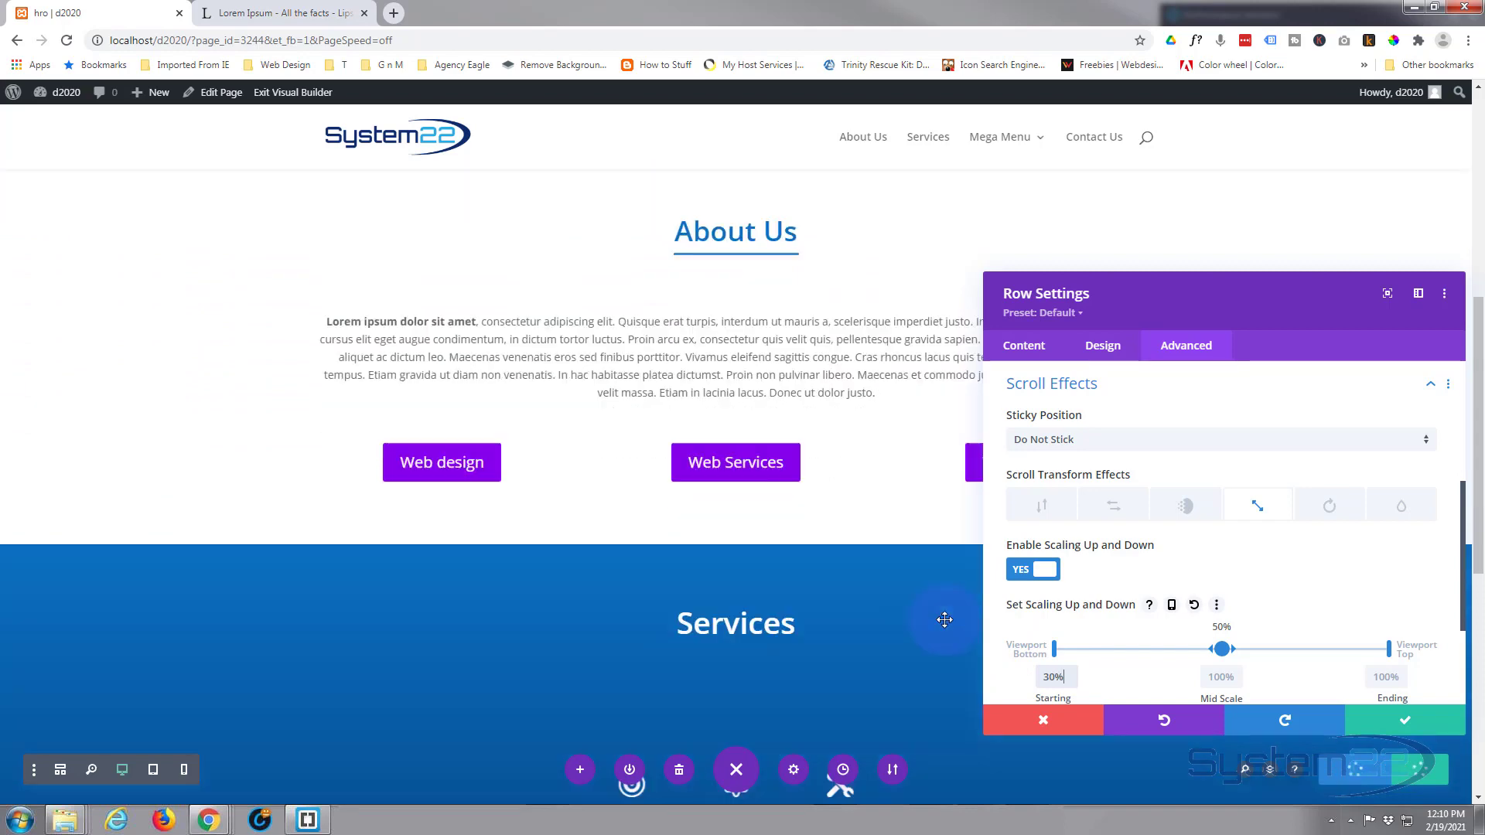
{"action": "scroll", "coordinate": [946, 620], "scroll_direction": "up", "scroll_amount": 1}
{"action": "scroll", "coordinate": [946, 621], "scroll_direction": "up", "scroll_amount": 4}
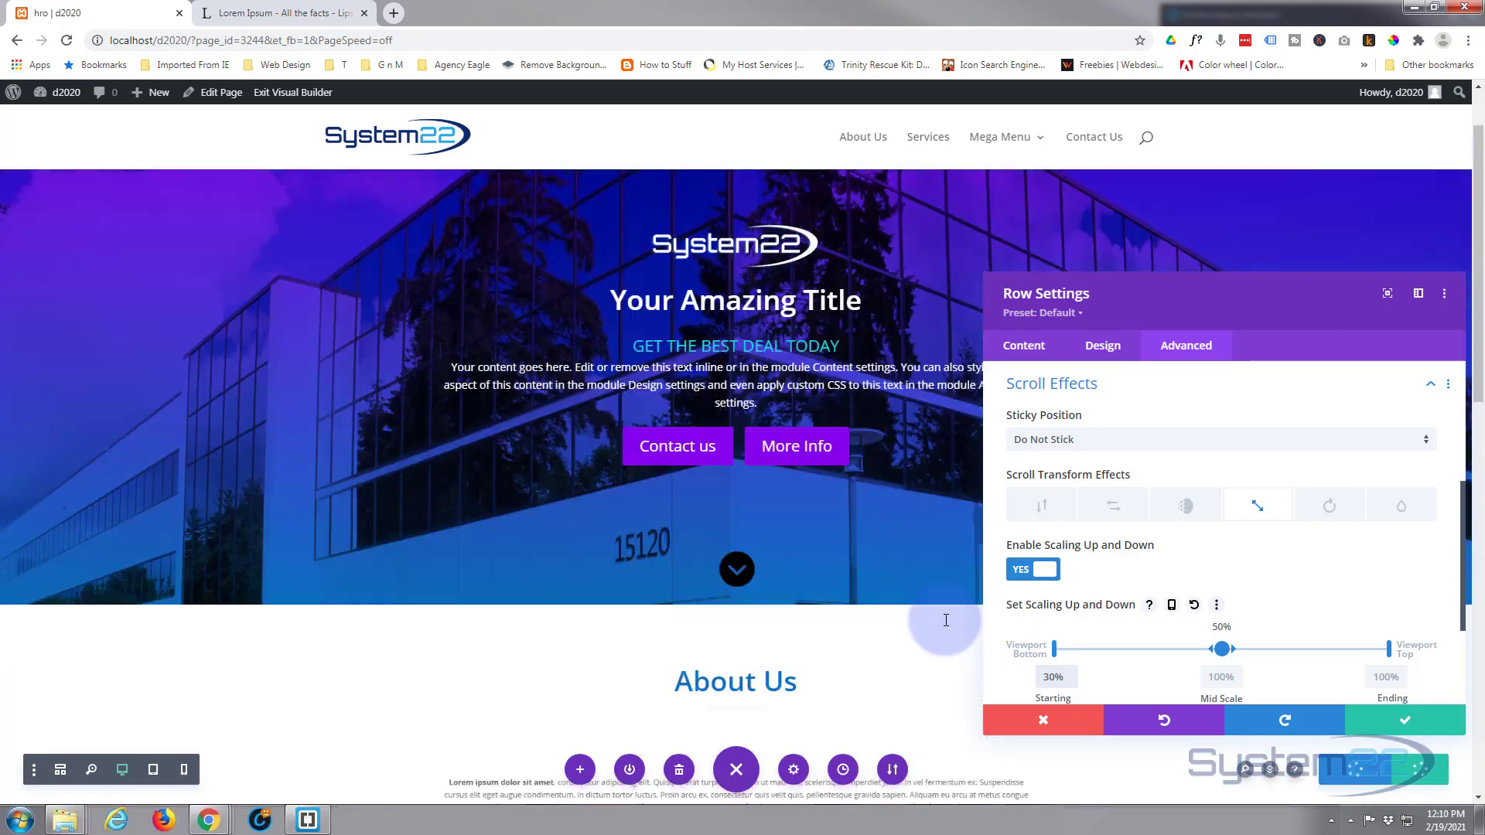
{"action": "scroll", "coordinate": [945, 619], "scroll_direction": "down", "scroll_amount": 2}
{"action": "scroll", "coordinate": [945, 620], "scroll_direction": "down", "scroll_amount": 4}
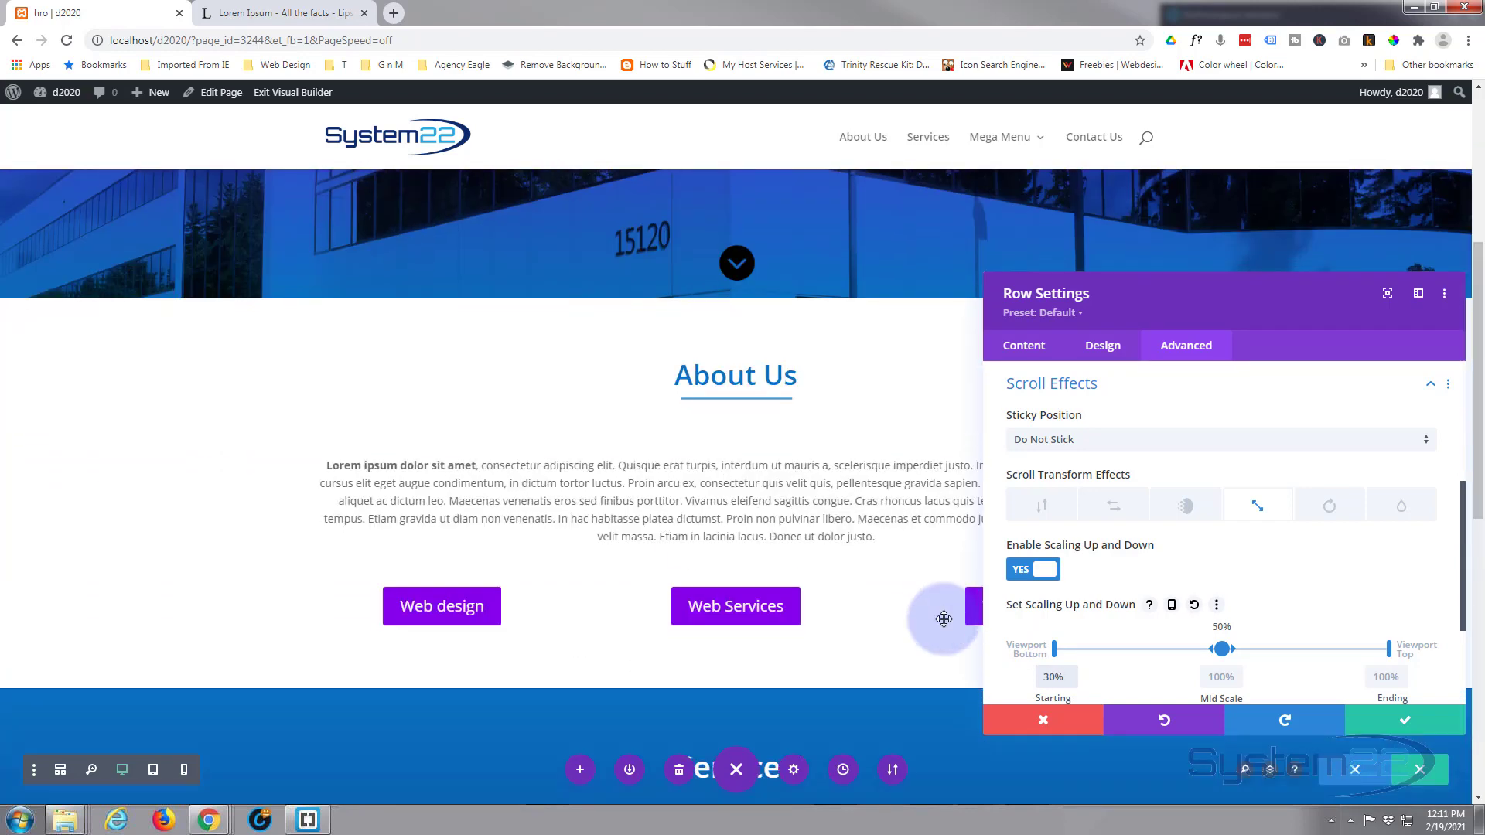
{"action": "scroll", "coordinate": [946, 619], "scroll_direction": "up", "scroll_amount": 2}
{"action": "scroll", "coordinate": [945, 619], "scroll_direction": "up", "scroll_amount": 4}
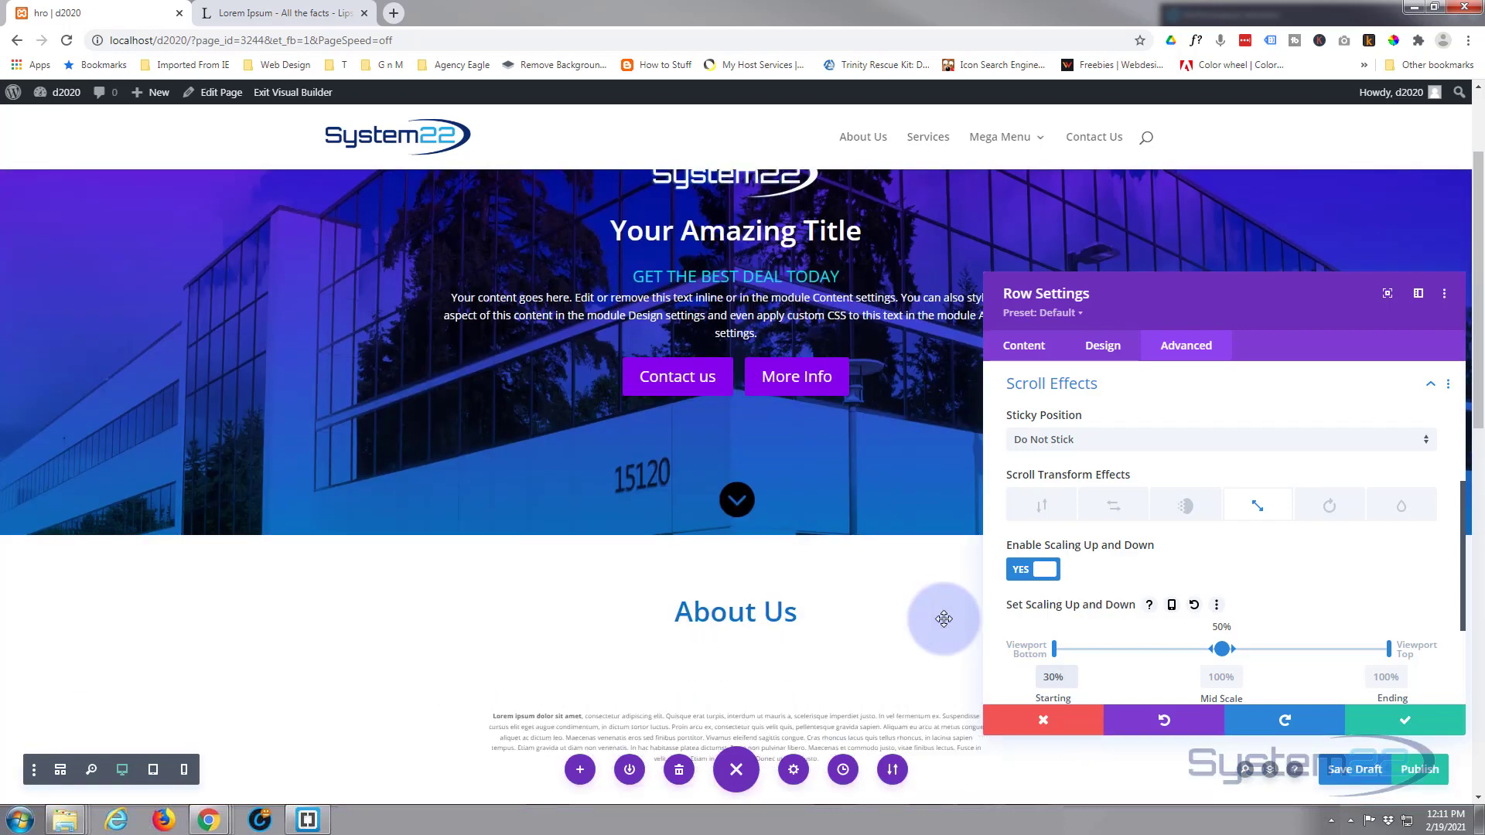
{"action": "scroll", "coordinate": [945, 620], "scroll_direction": "down", "scroll_amount": 2}
{"action": "scroll", "coordinate": [945, 619], "scroll_direction": "down", "scroll_amount": 1}
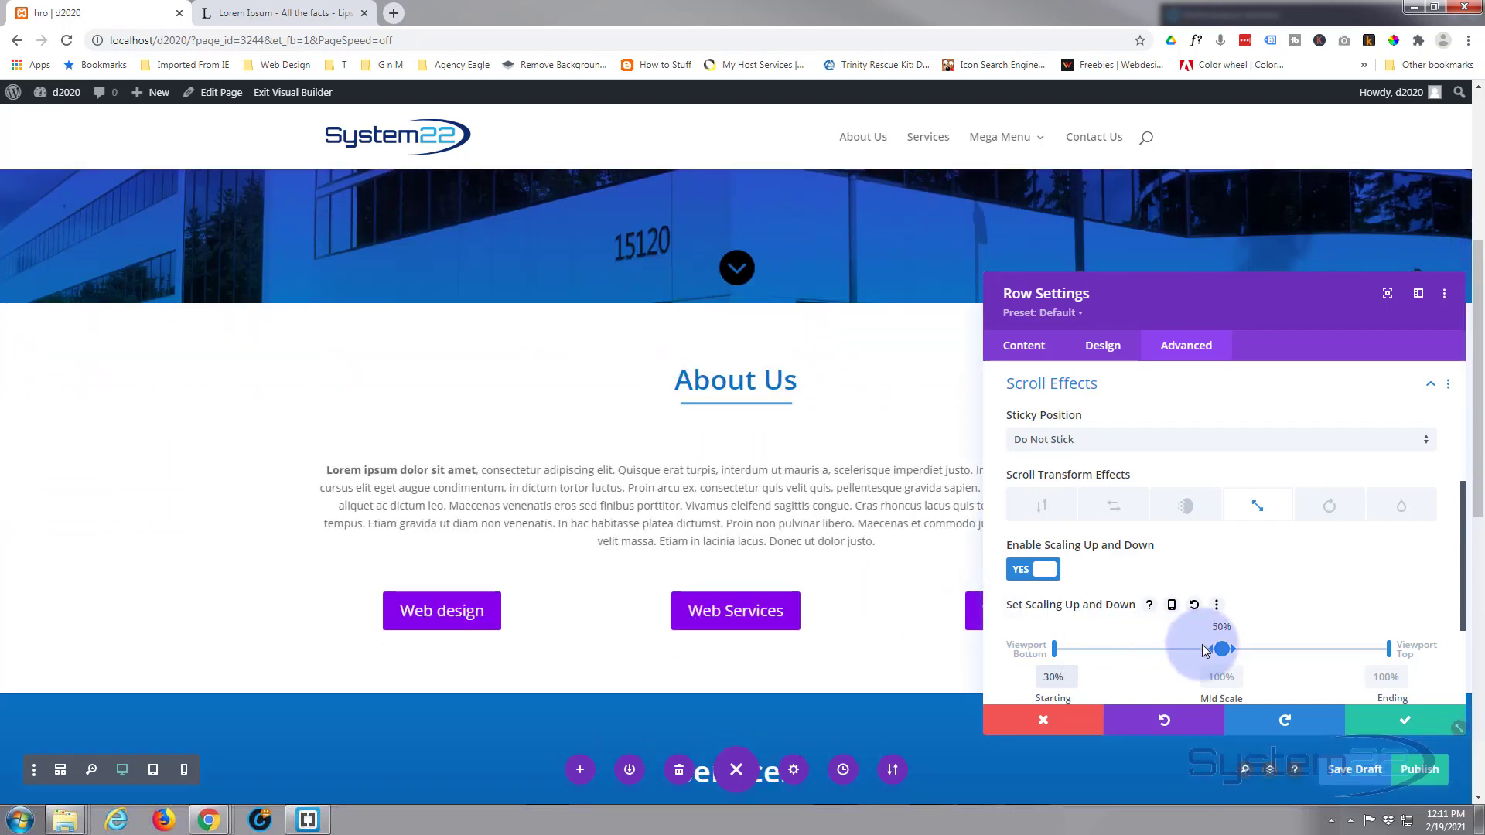
Close the text row settings and enable scaling up and down on the service buttons row.
{"action": "left_click", "coordinate": [1409, 727]}
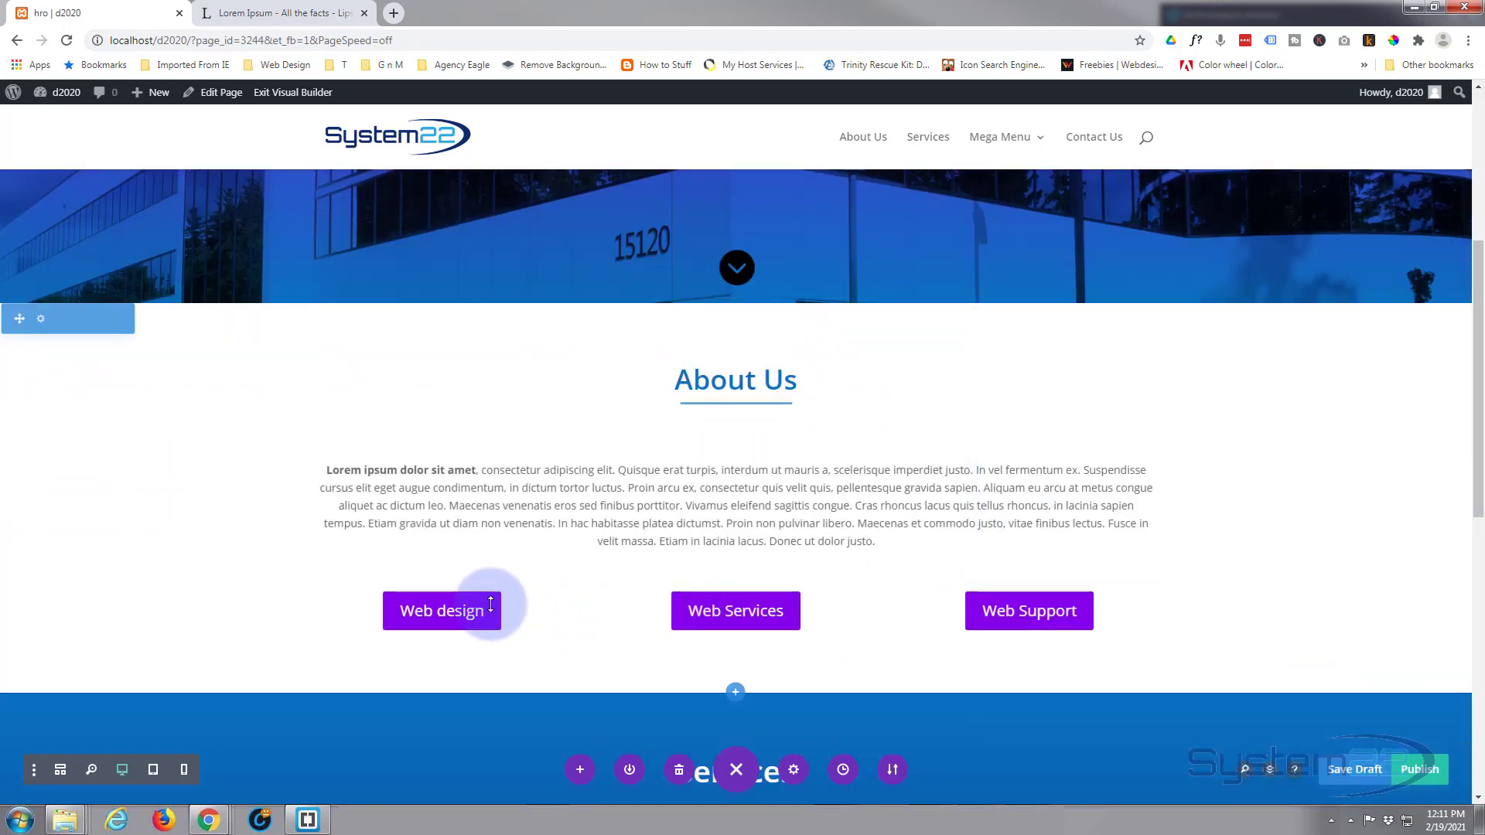
{"action": "mouse_move", "coordinate": [437, 609]}
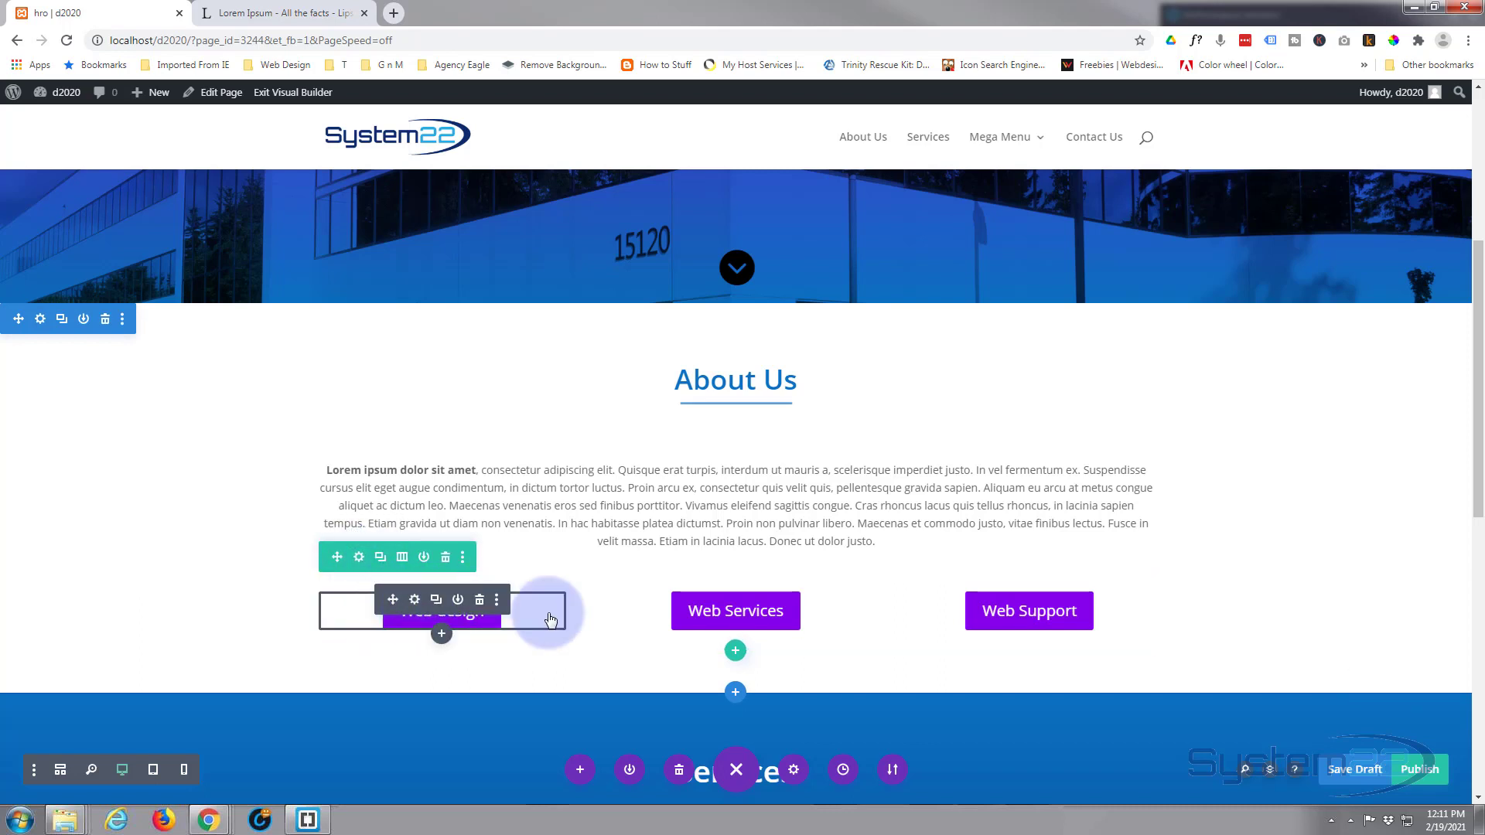
{"action": "left_click", "coordinate": [358, 559]}
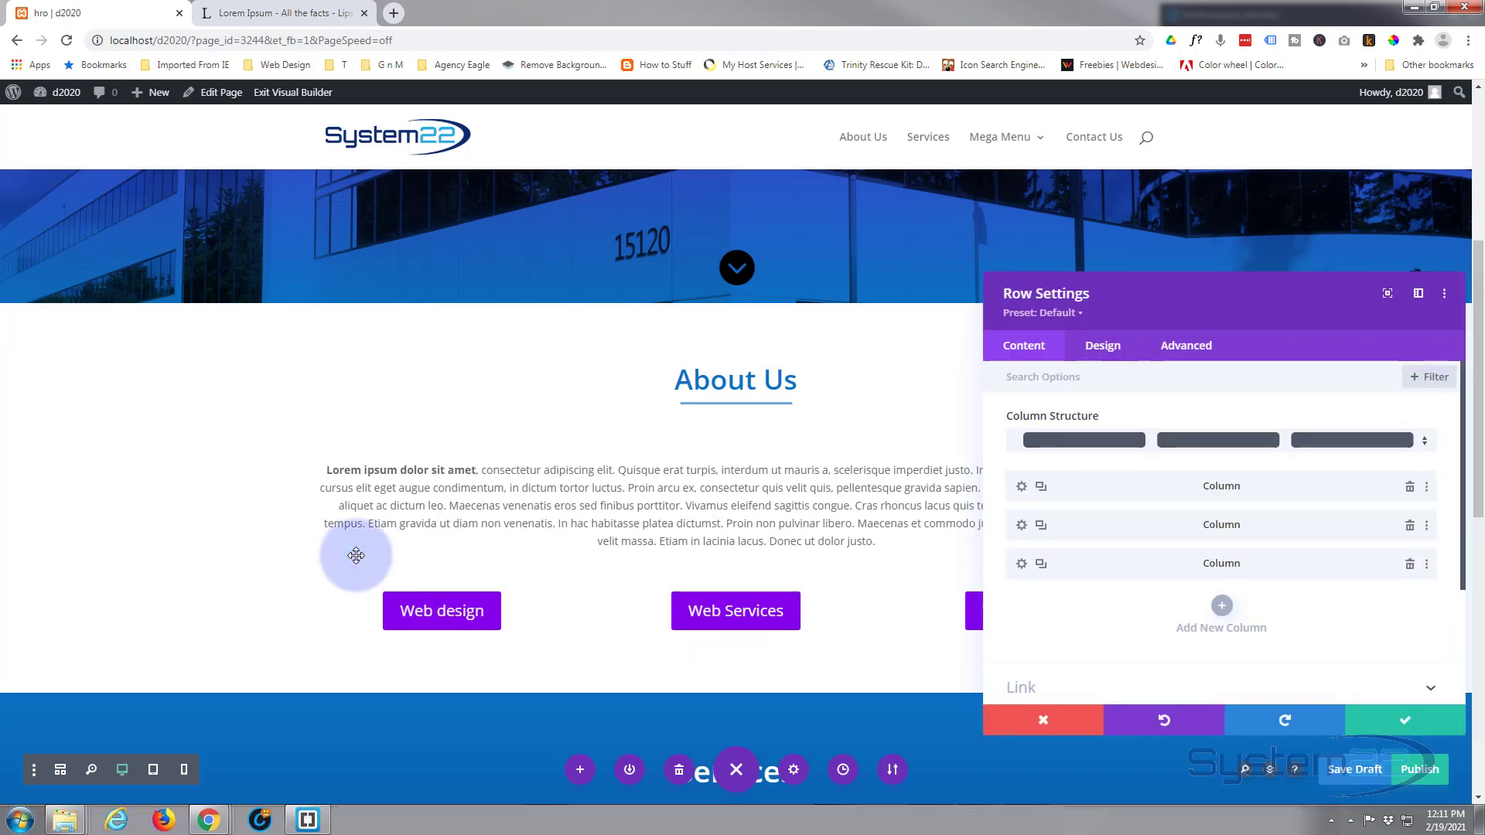
{"action": "left_click", "coordinate": [1173, 348]}
{"action": "left_click", "coordinate": [1164, 639]}
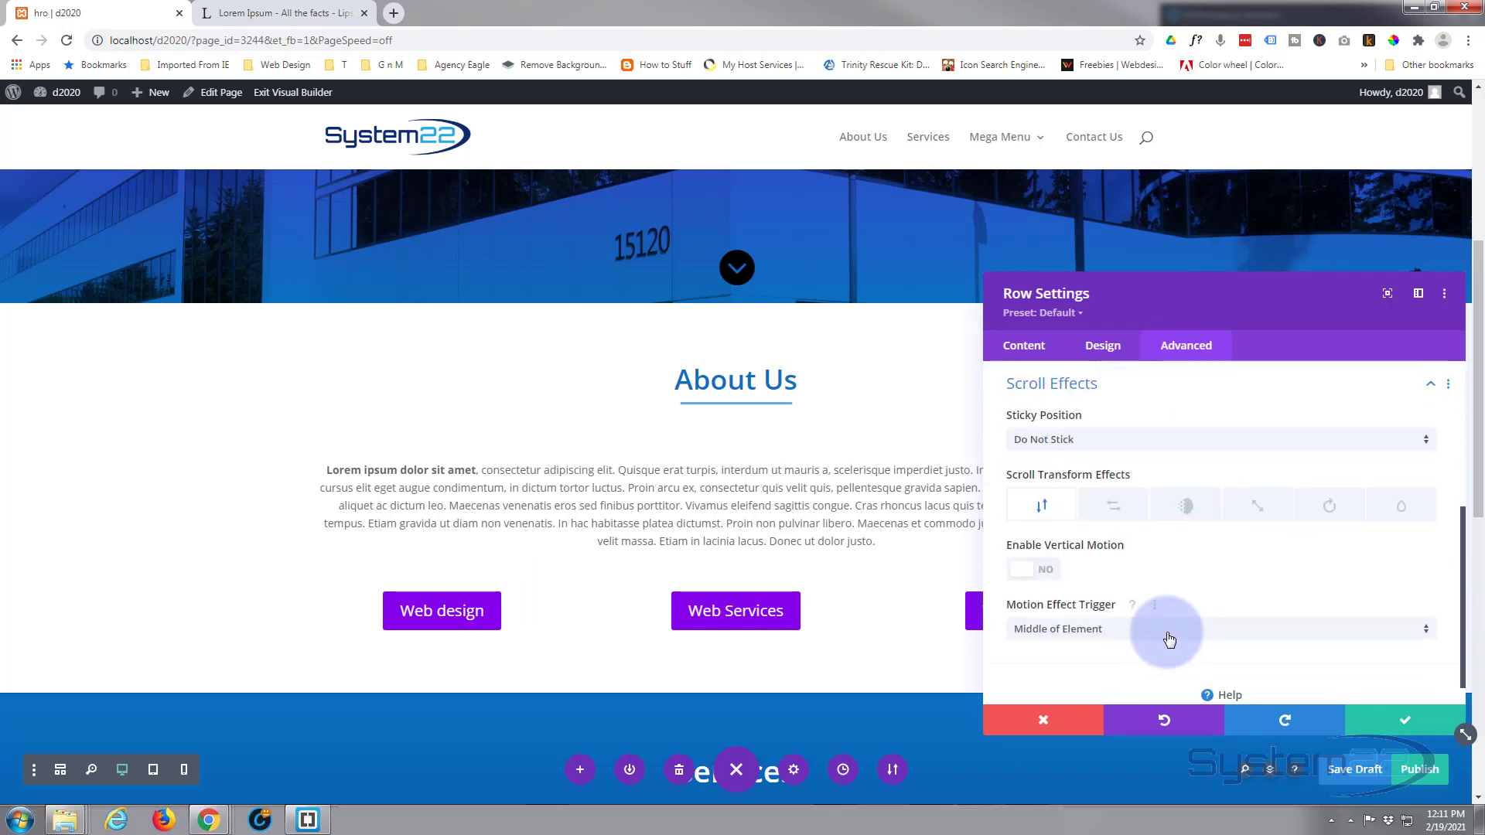
{"action": "left_click", "coordinate": [1257, 506]}
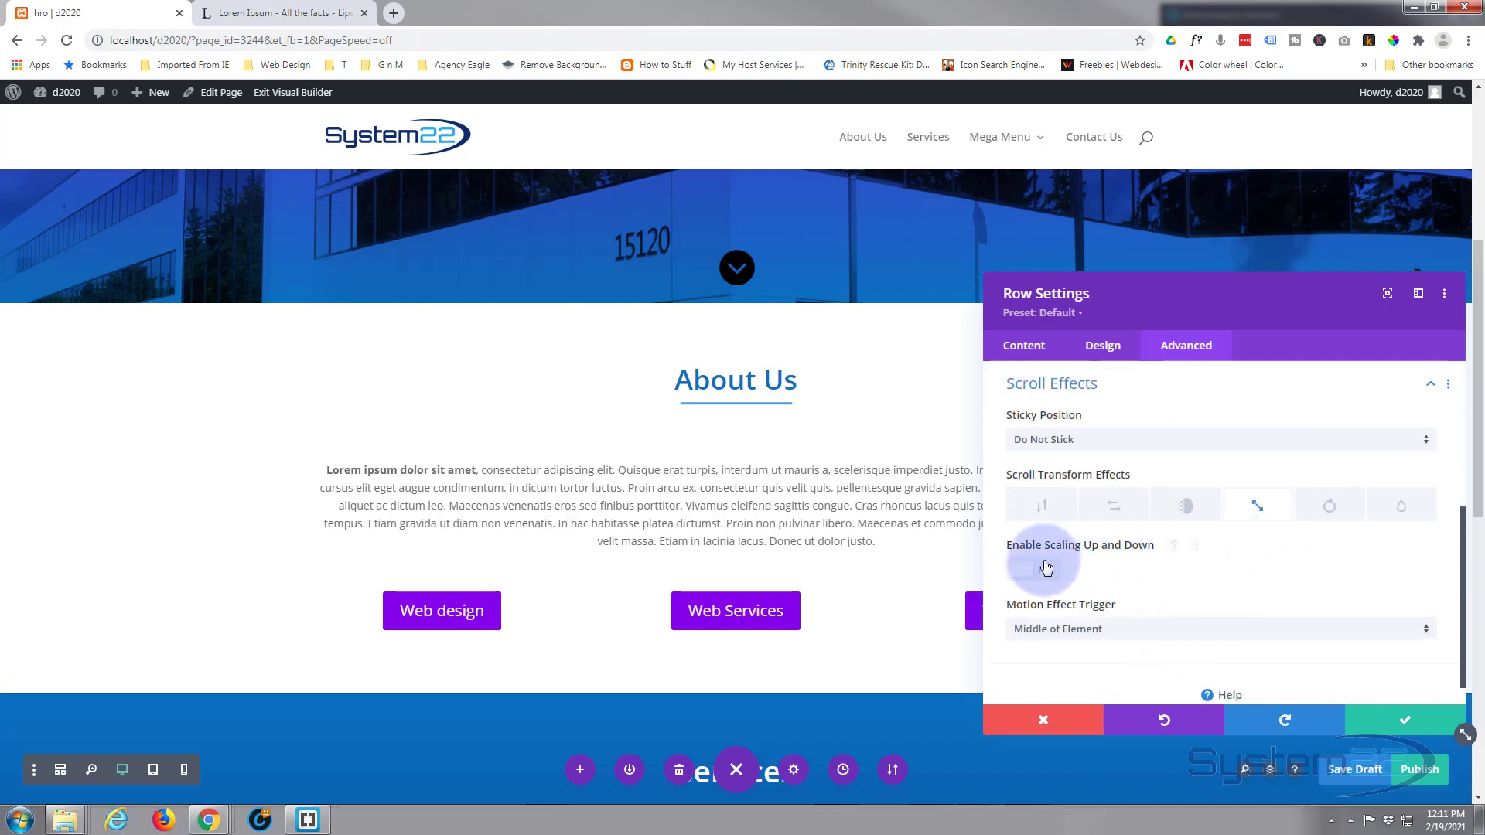
{"action": "left_click", "coordinate": [1046, 569]}
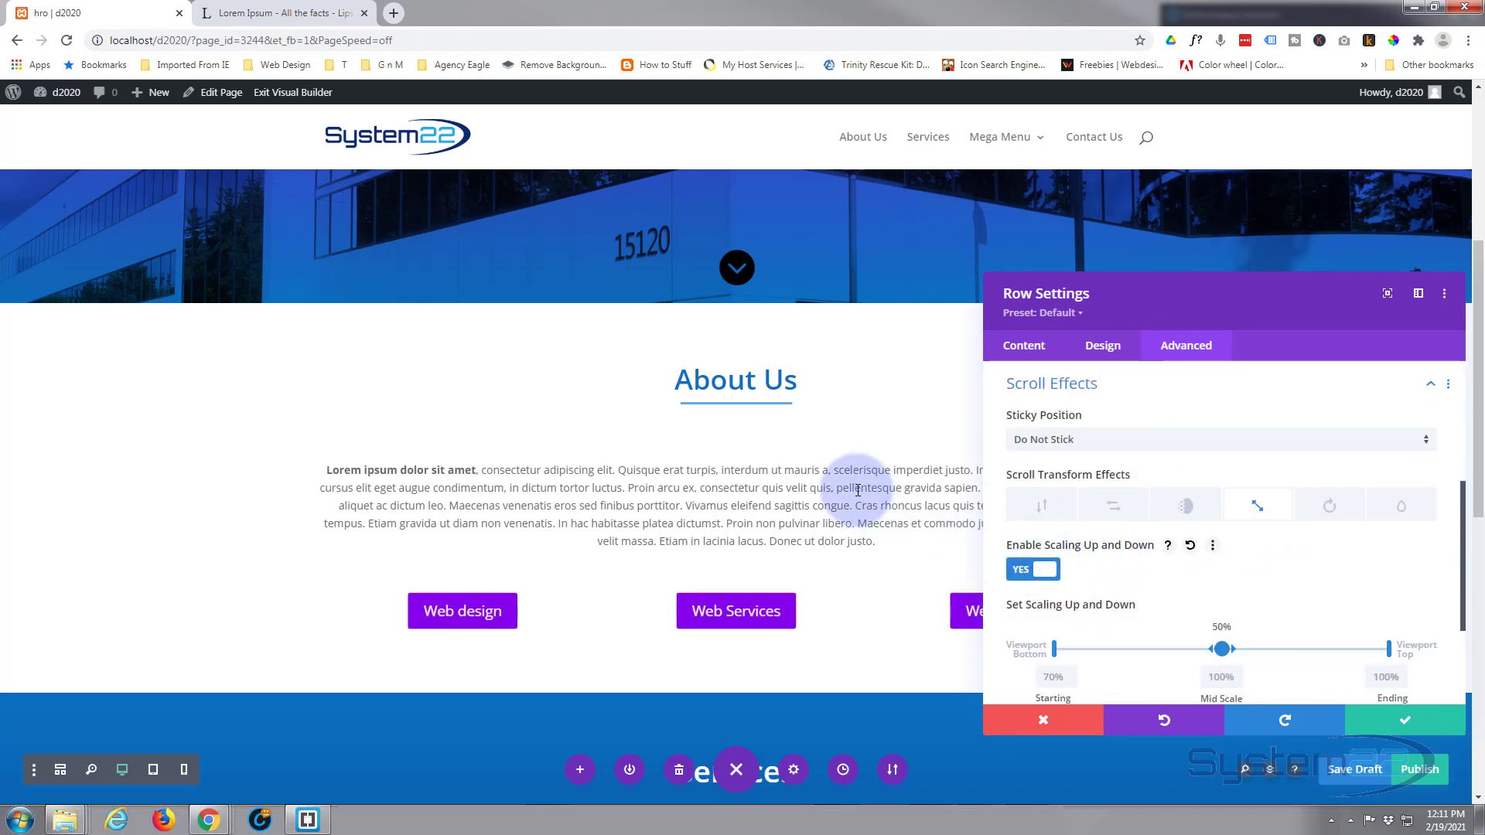
Scroll the page to preview the buttons row scaling from 70% to 100%.
{"action": "scroll", "coordinate": [857, 490], "scroll_direction": "down", "scroll_amount": 2}
{"action": "scroll", "coordinate": [857, 490], "scroll_direction": "up", "scroll_amount": 4}
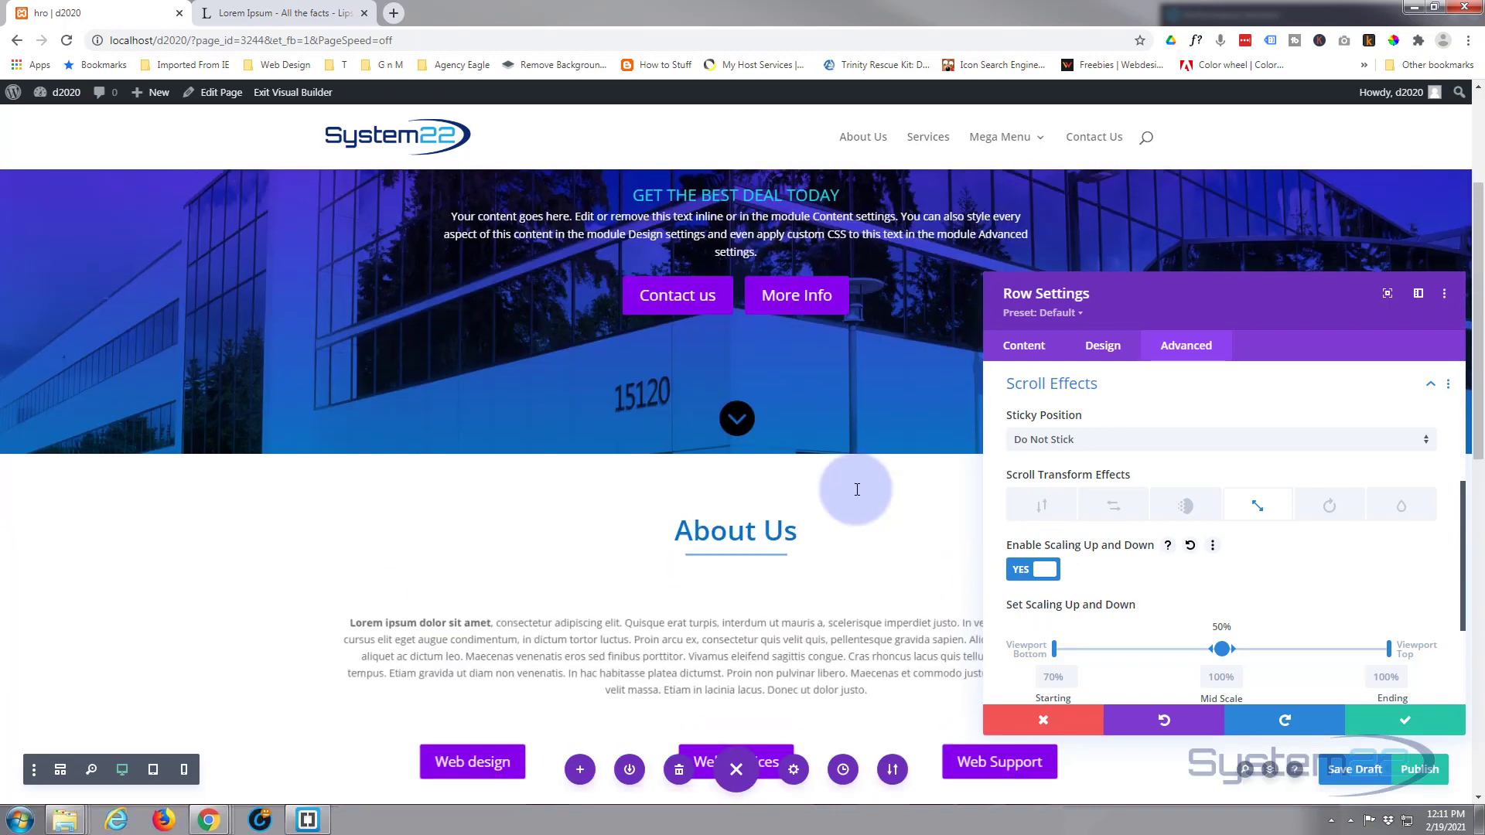
{"action": "scroll", "coordinate": [857, 490], "scroll_direction": "up", "scroll_amount": 2}
{"action": "scroll", "coordinate": [856, 490], "scroll_direction": "down", "scroll_amount": 2}
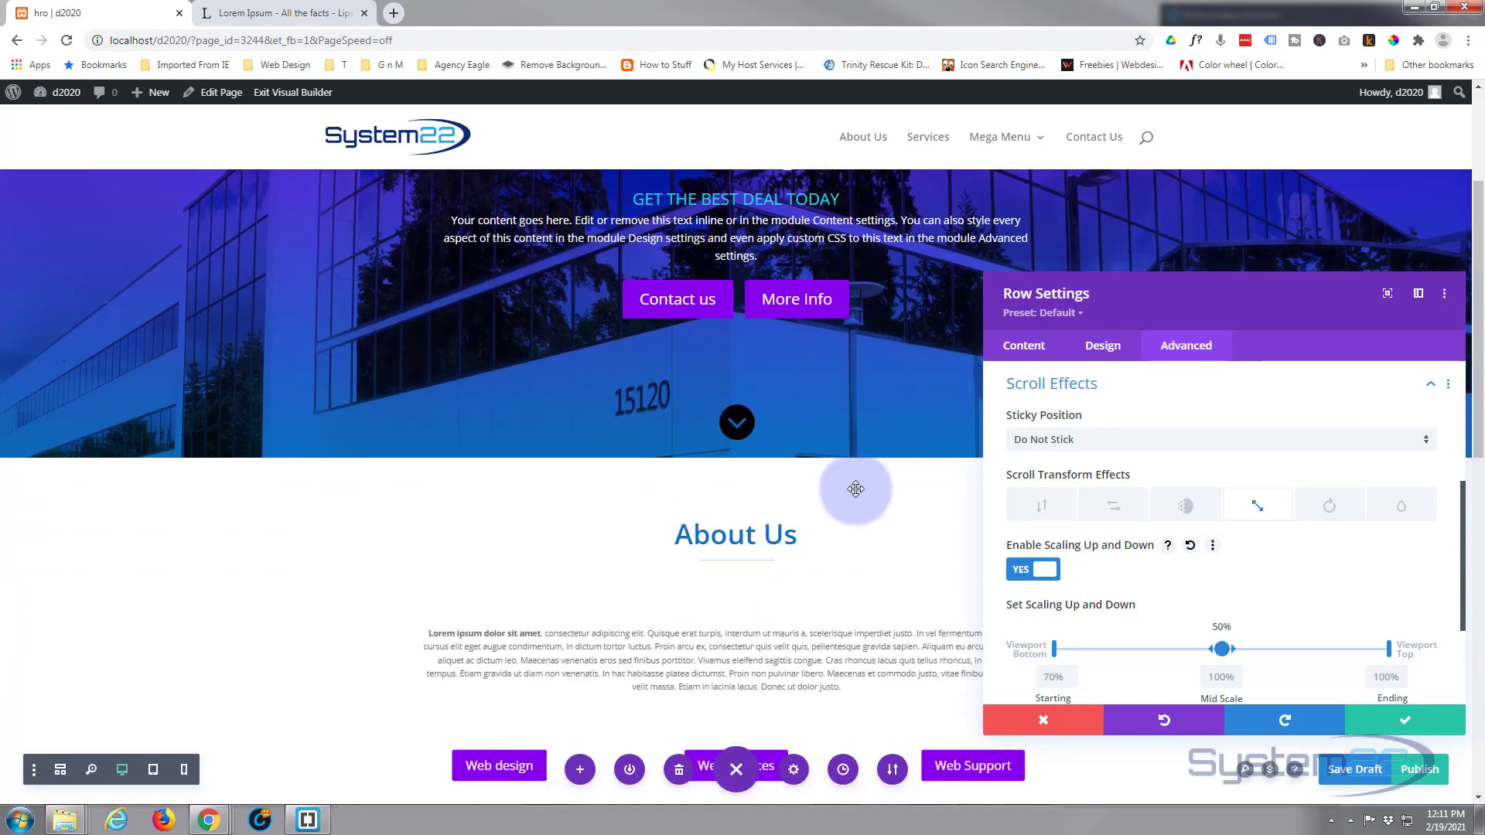
{"action": "scroll", "coordinate": [856, 489], "scroll_direction": "down", "scroll_amount": 2}
{"action": "scroll", "coordinate": [857, 489], "scroll_direction": "down", "scroll_amount": 2}
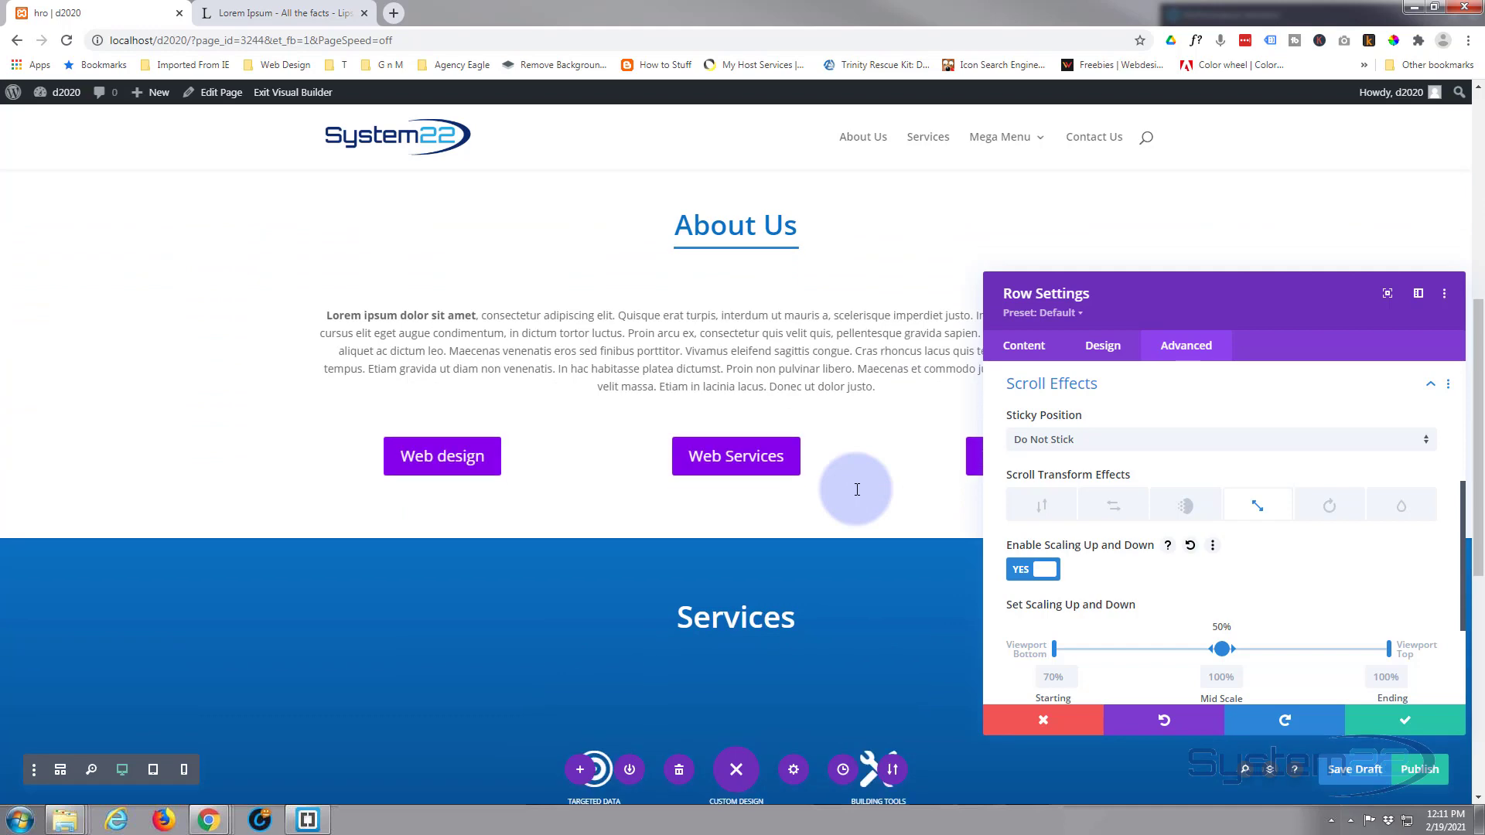
{"action": "scroll", "coordinate": [857, 490], "scroll_direction": "up", "scroll_amount": 2}
{"action": "scroll", "coordinate": [857, 488], "scroll_direction": "up", "scroll_amount": 2}
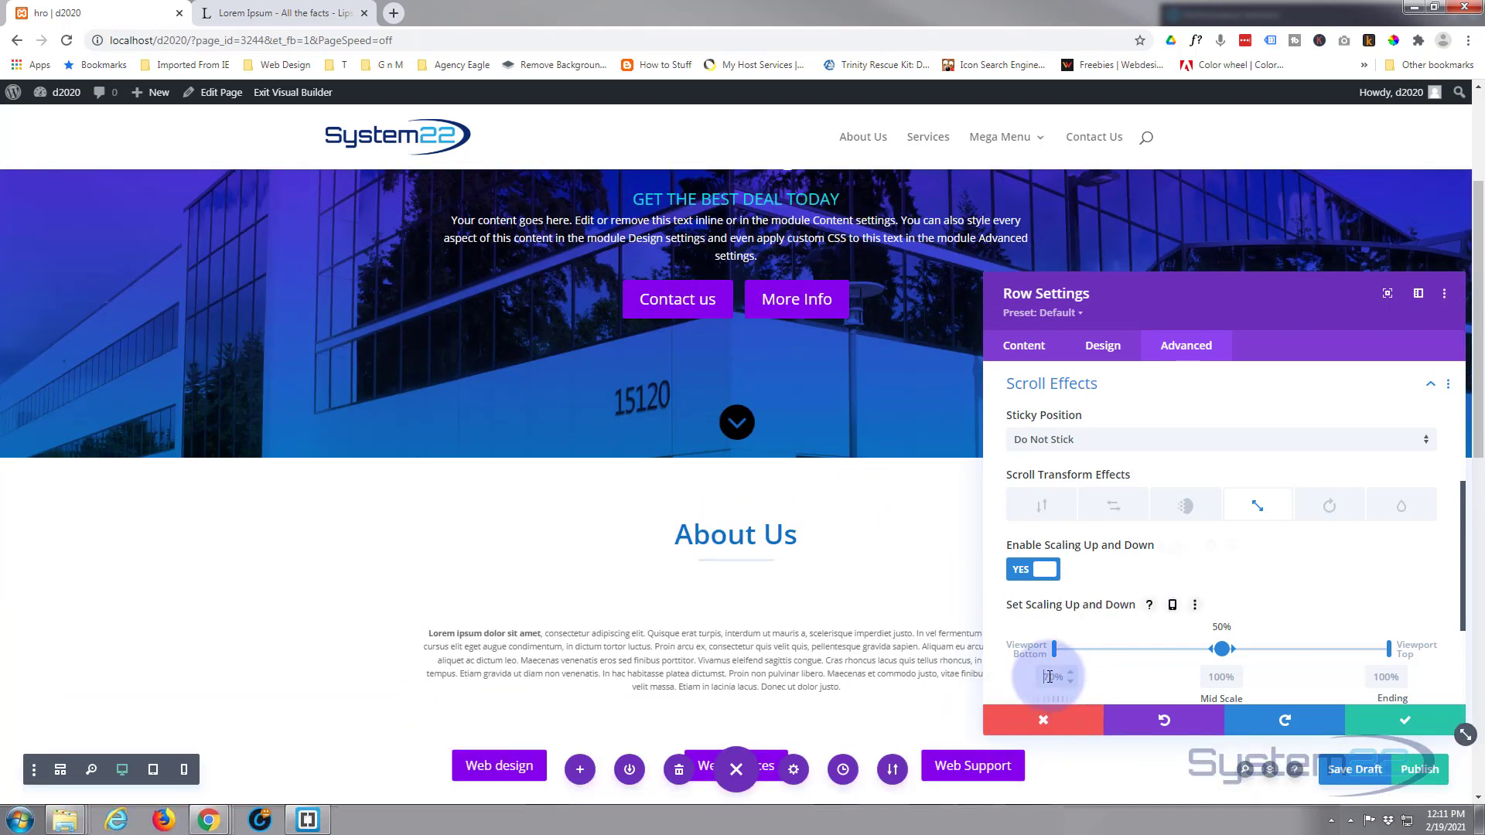
Change the buttons row's starting scale from 70% to 20%, preview it, and save the row.
{"action": "key", "text": "Delete"}
{"action": "type", "text": "20"}
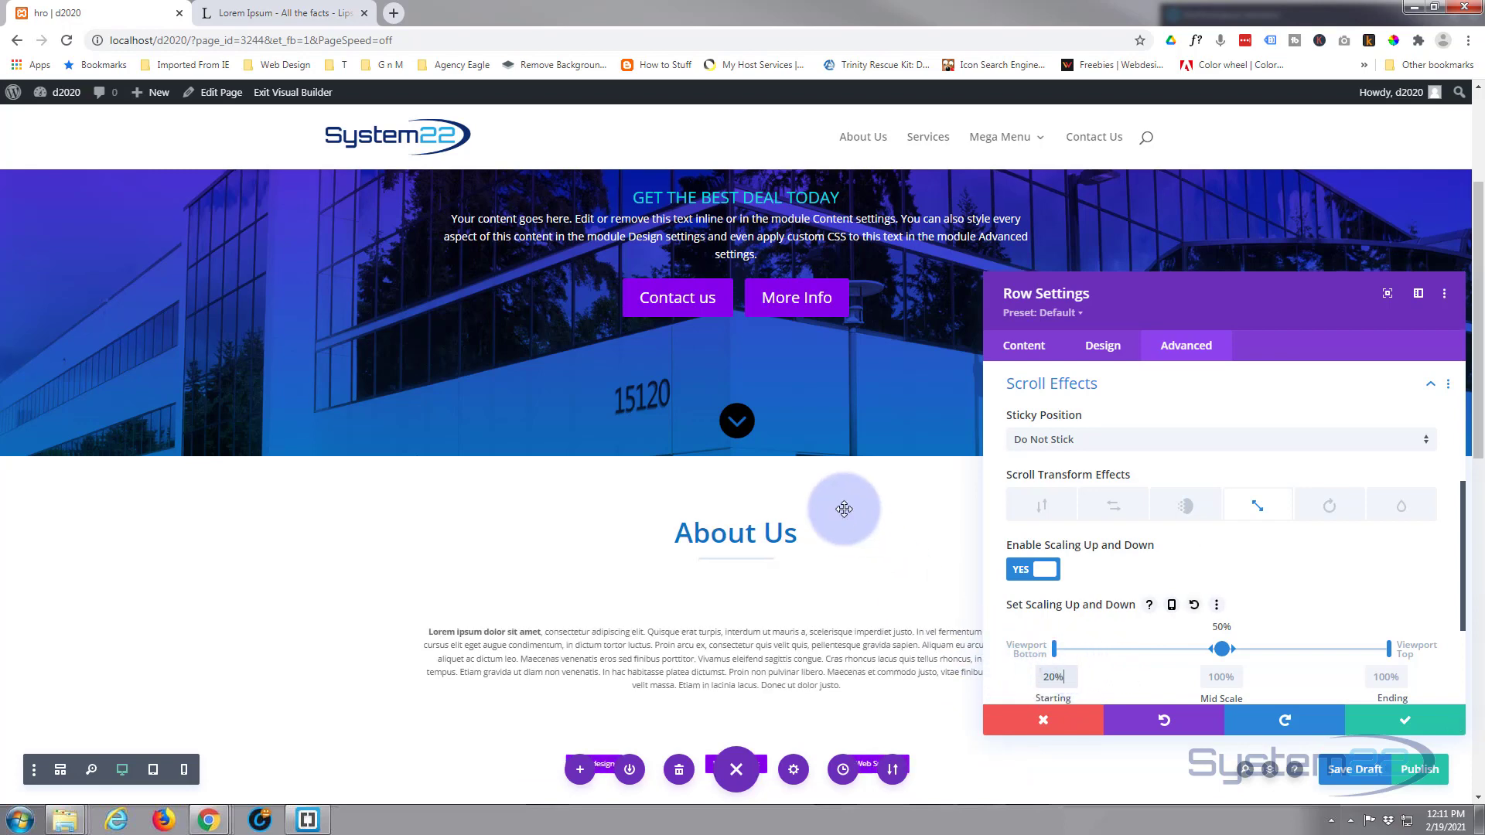
{"action": "scroll", "coordinate": [847, 512], "scroll_direction": "down", "scroll_amount": 2}
{"action": "scroll", "coordinate": [845, 509], "scroll_direction": "down", "scroll_amount": 2}
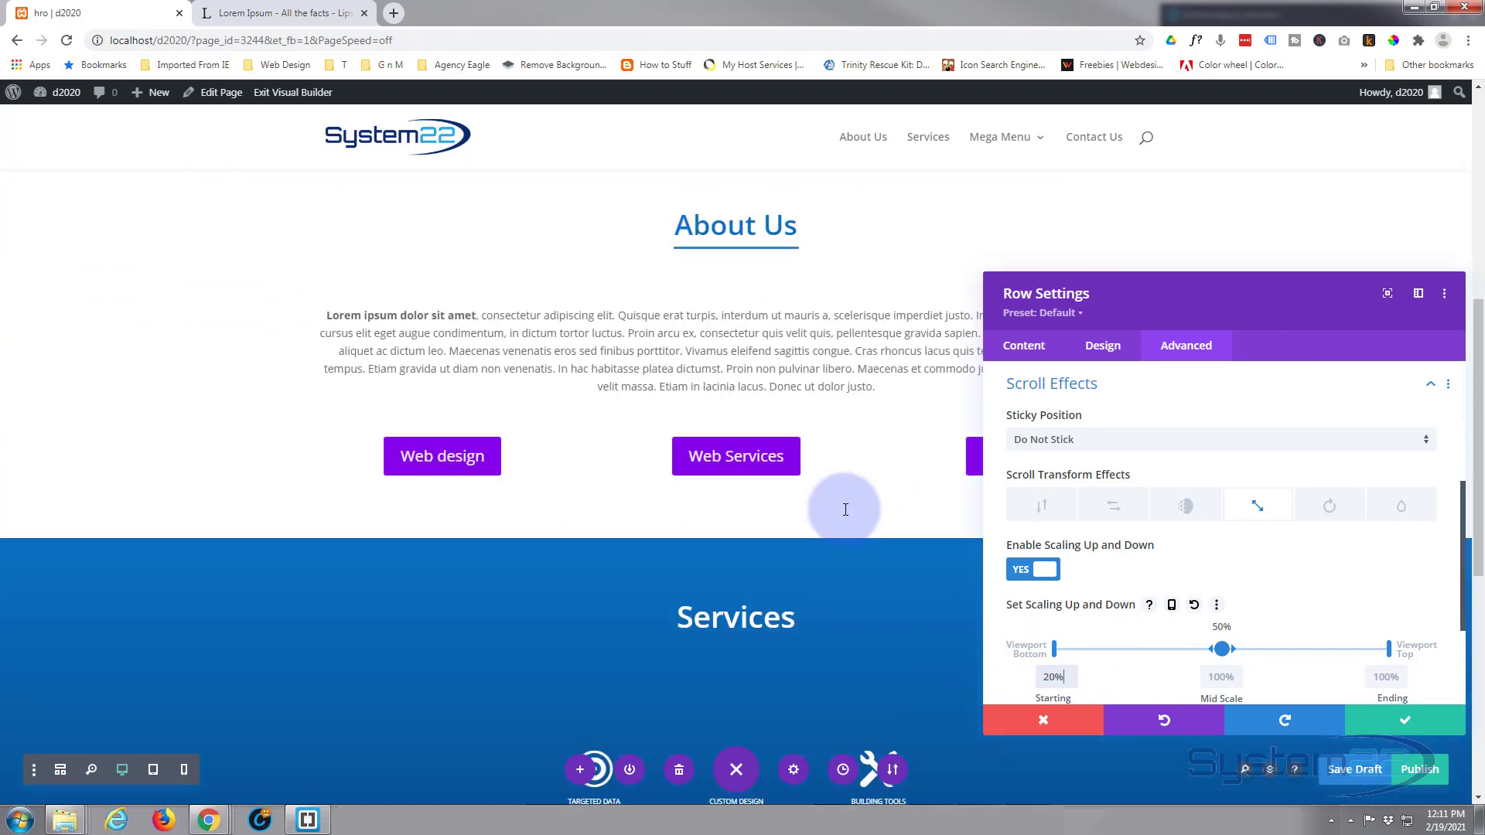
{"action": "scroll", "coordinate": [845, 509], "scroll_direction": "up", "scroll_amount": 3}
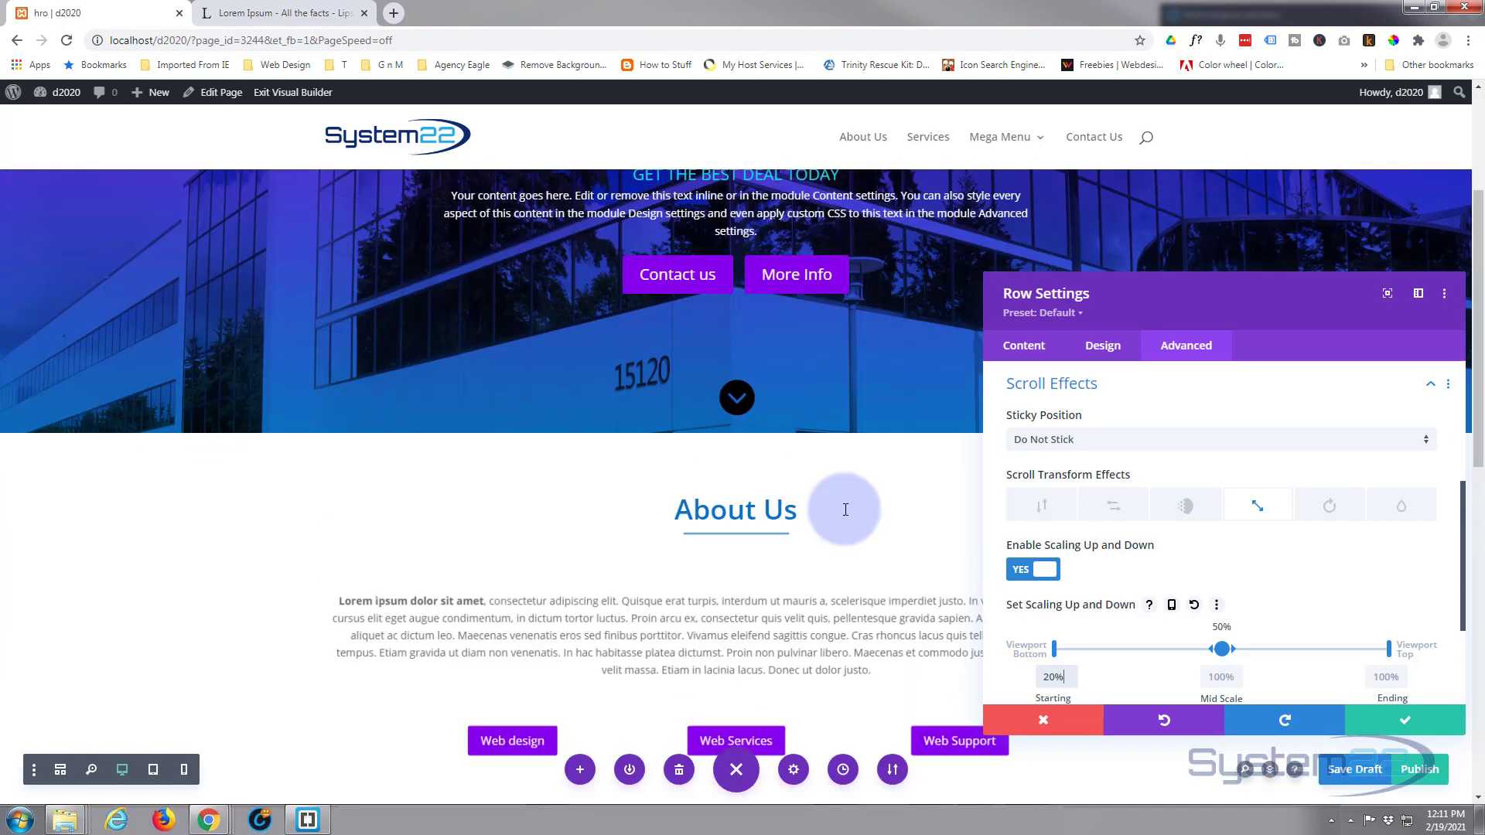
{"action": "scroll", "coordinate": [844, 509], "scroll_direction": "down", "scroll_amount": 5}
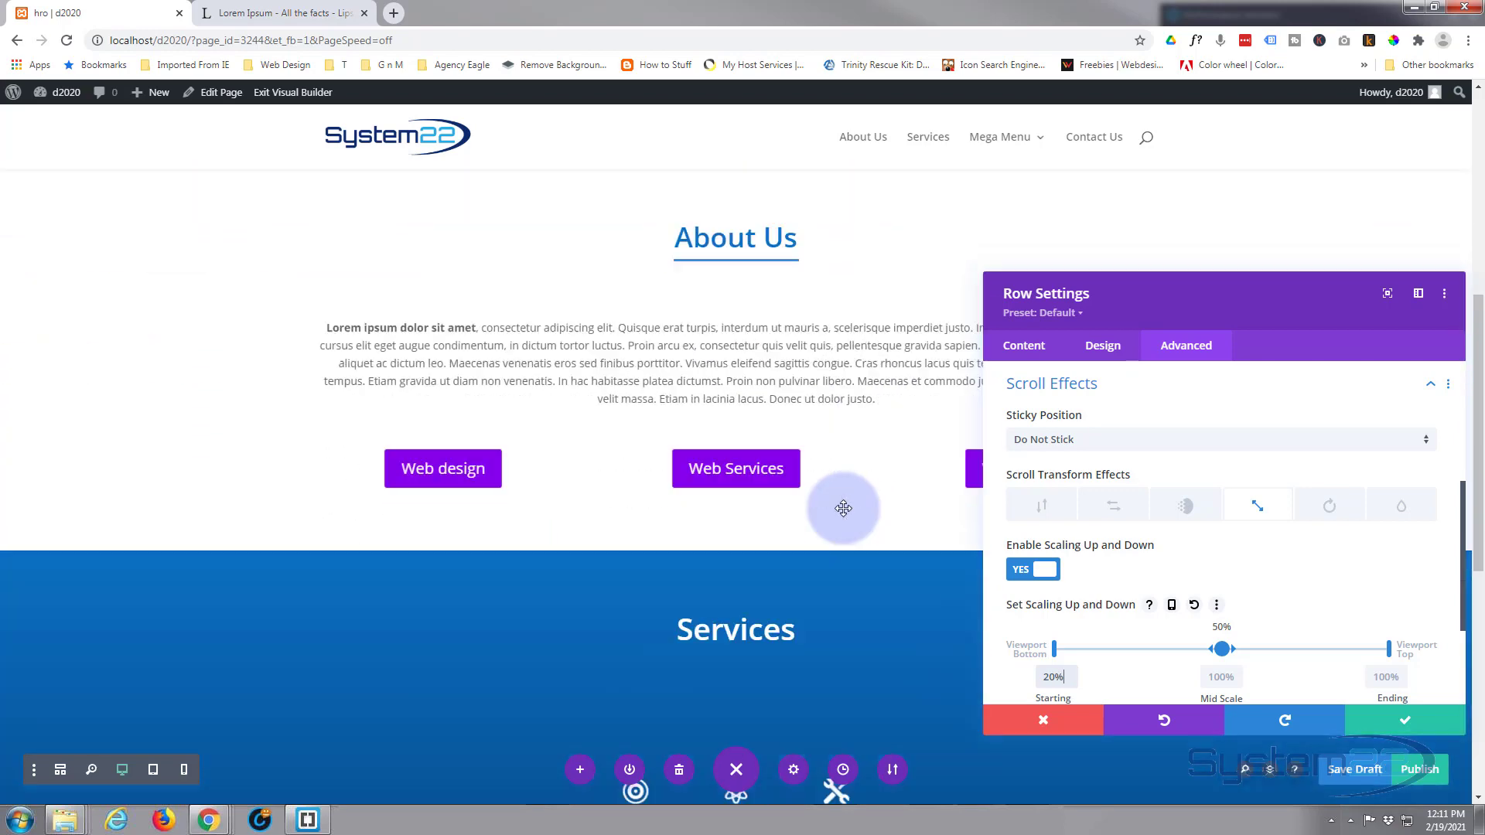
{"action": "scroll", "coordinate": [844, 508], "scroll_direction": "up", "scroll_amount": 5}
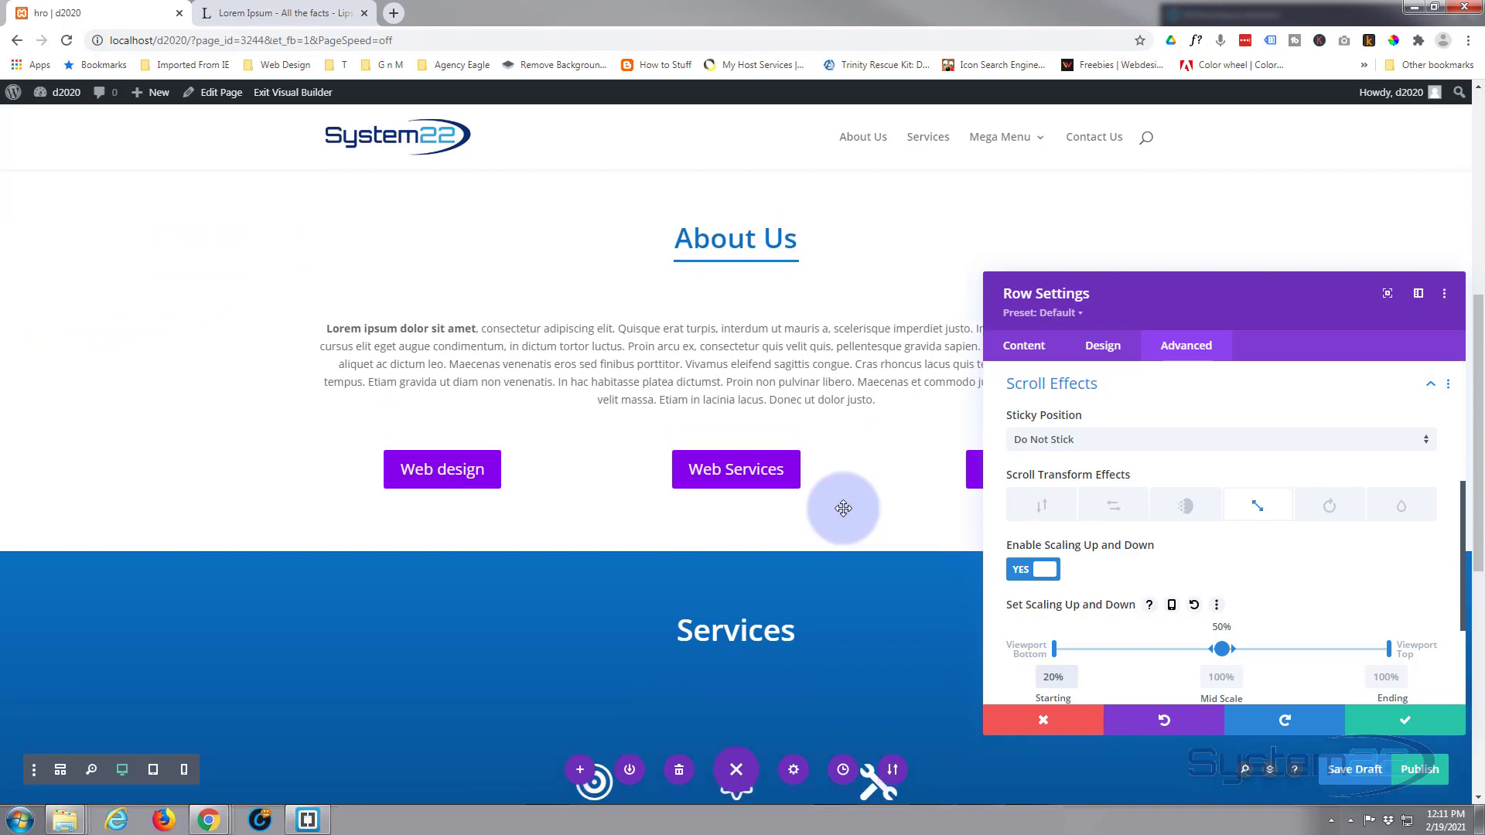
{"action": "scroll", "coordinate": [844, 508], "scroll_direction": "down", "scroll_amount": 2}
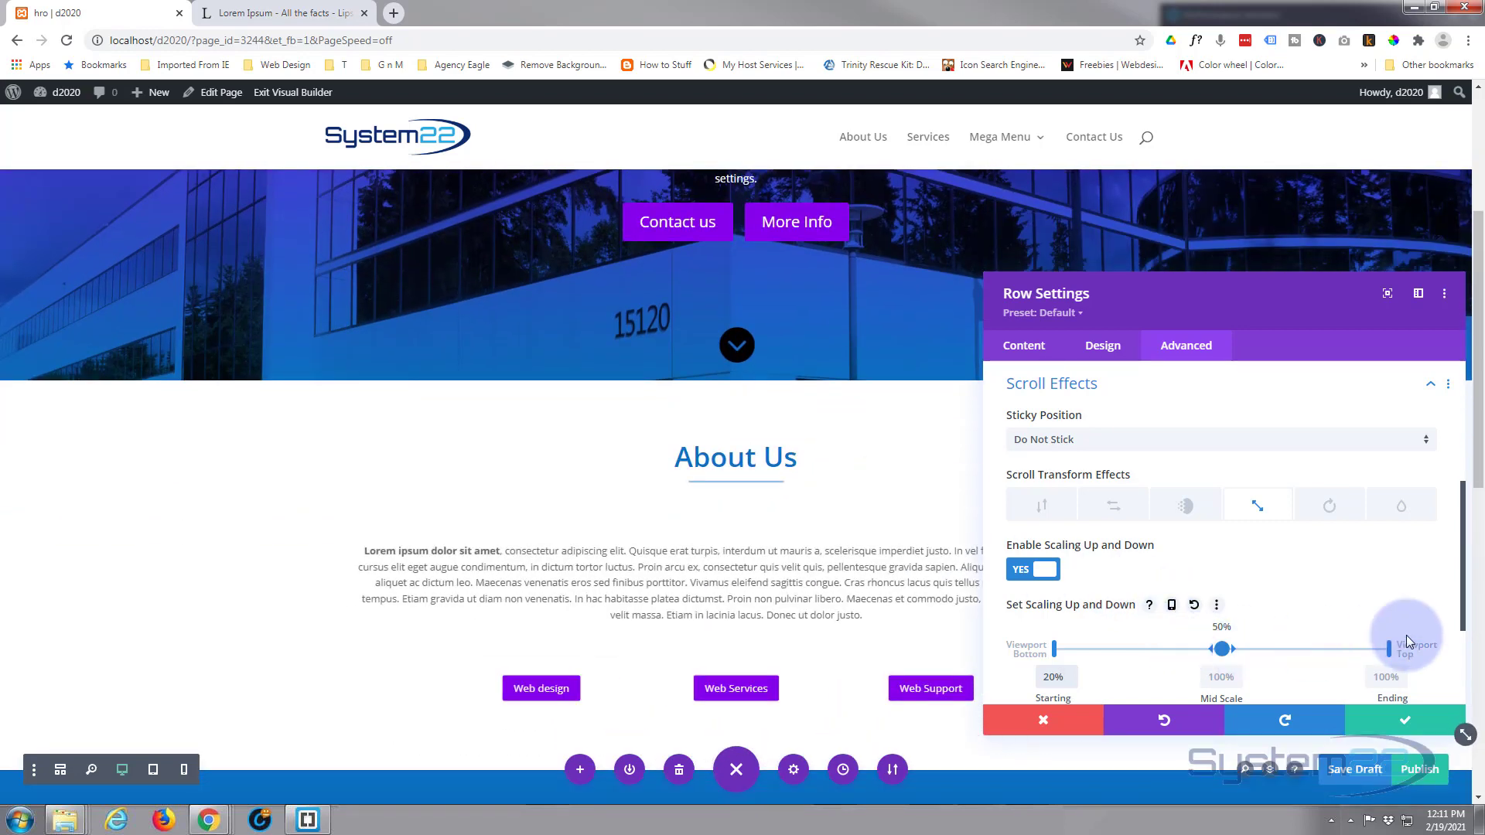
{"action": "scroll", "coordinate": [795, 593], "scroll_direction": "down", "scroll_amount": 1}
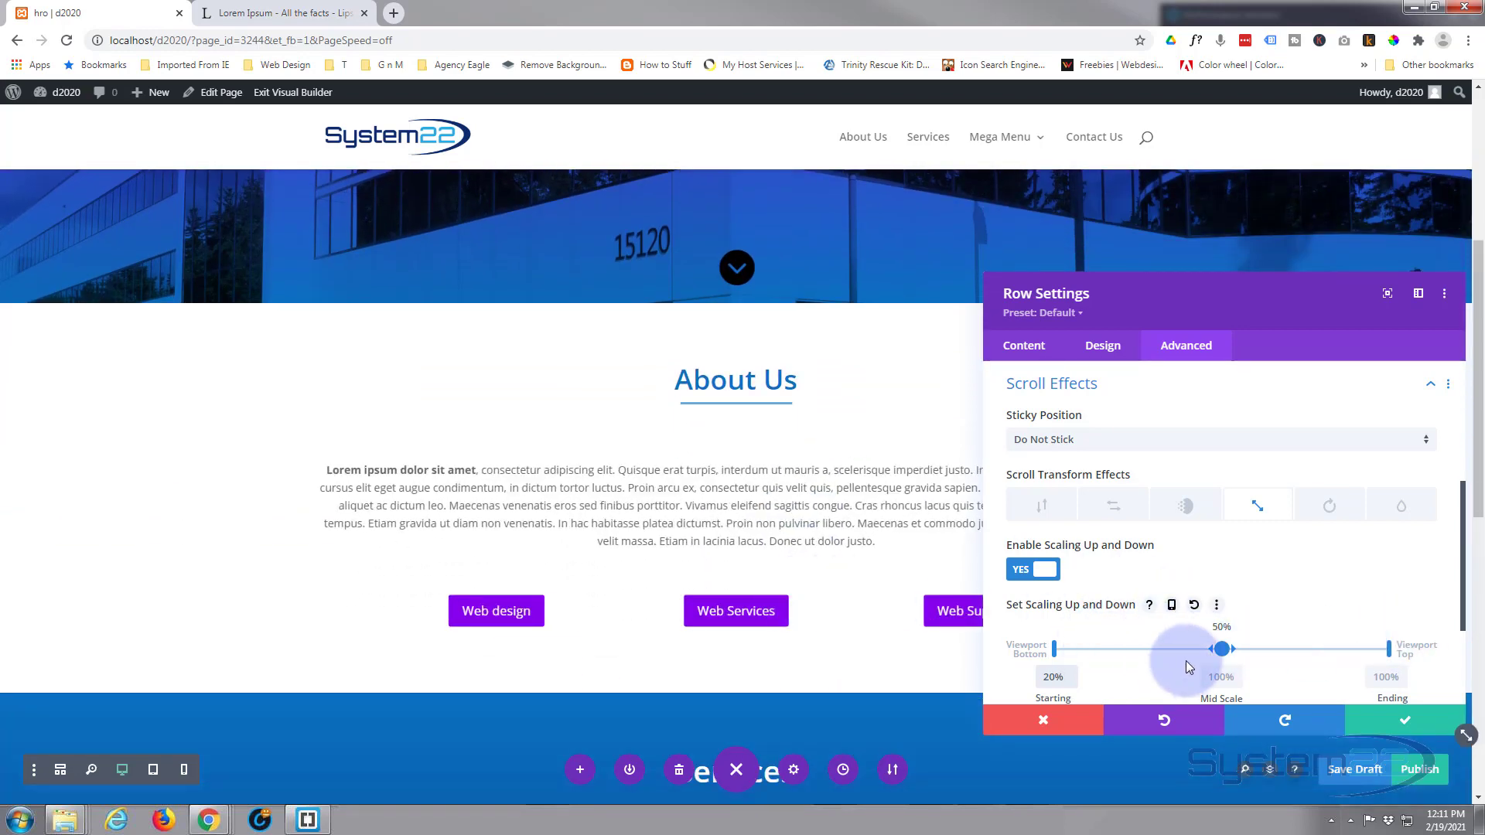
{"action": "scroll", "coordinate": [642, 619], "scroll_direction": "down", "scroll_amount": 2}
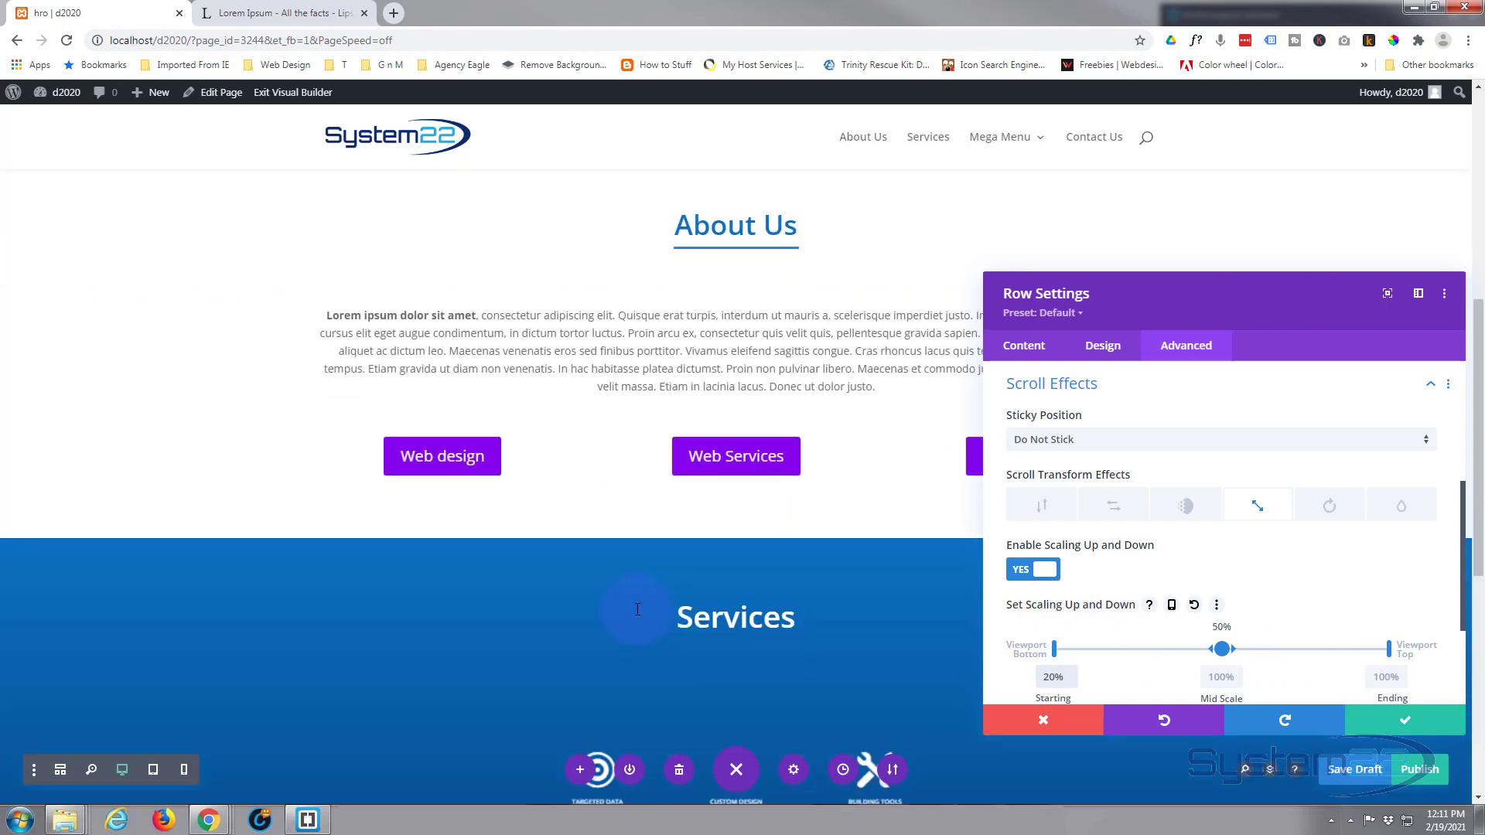
{"action": "scroll", "coordinate": [605, 499], "scroll_direction": "up", "scroll_amount": 2}
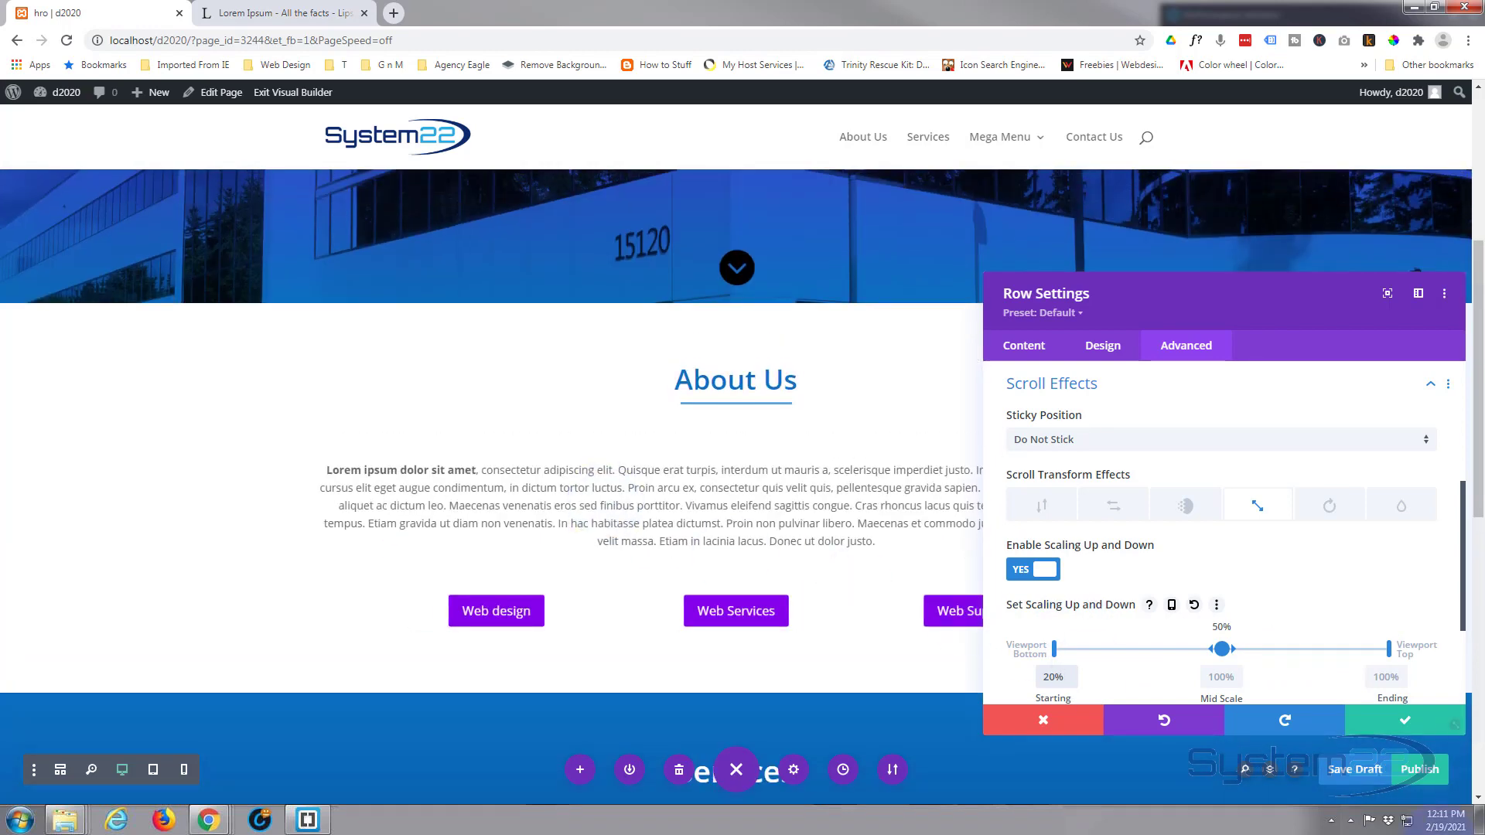
{"action": "left_click", "coordinate": [1406, 725]}
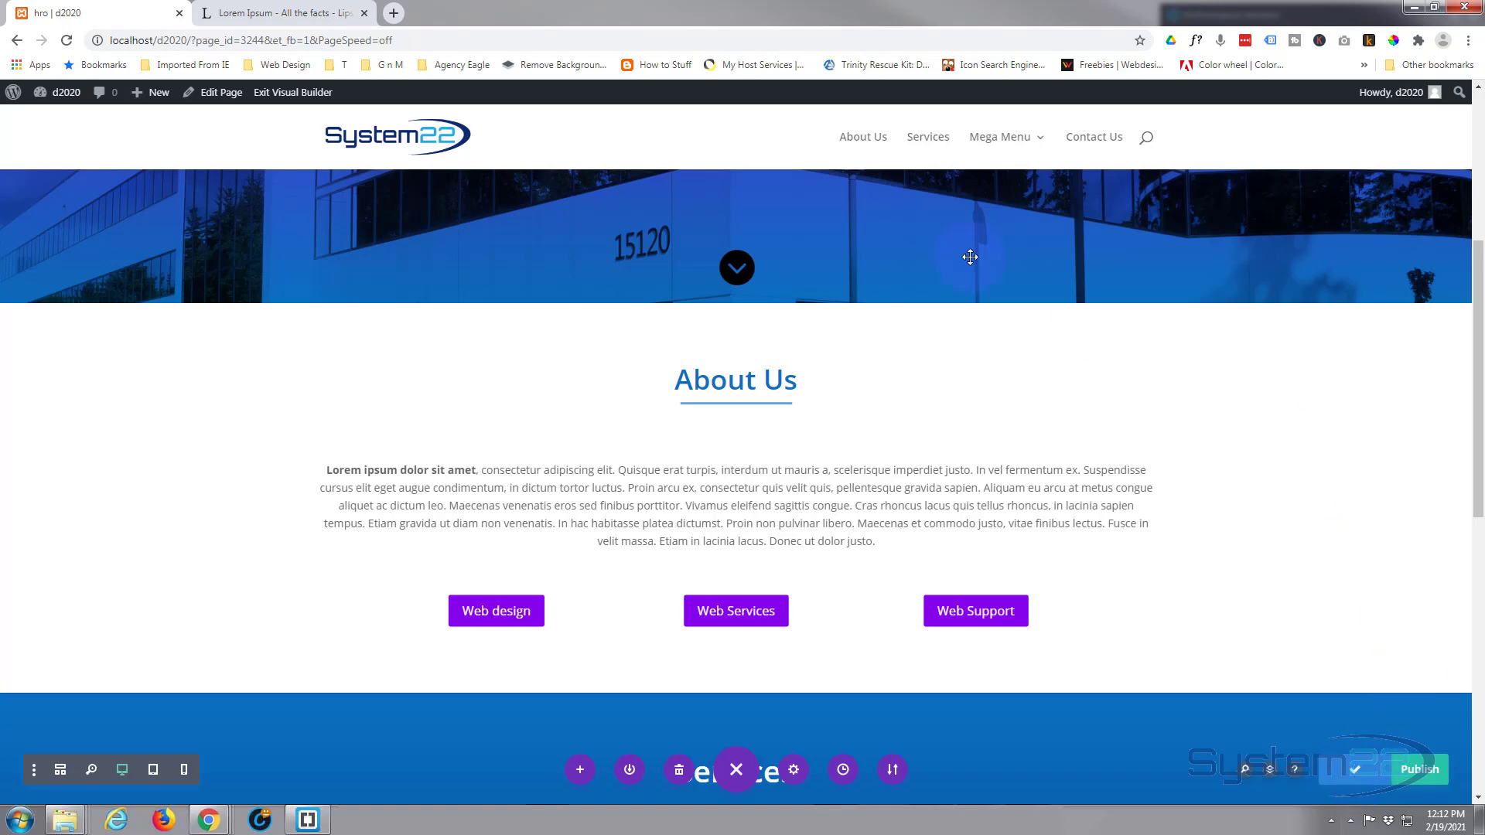
Exit the Visual Builder and jump down to the About Us section on the live page.
{"action": "left_click", "coordinate": [280, 92]}
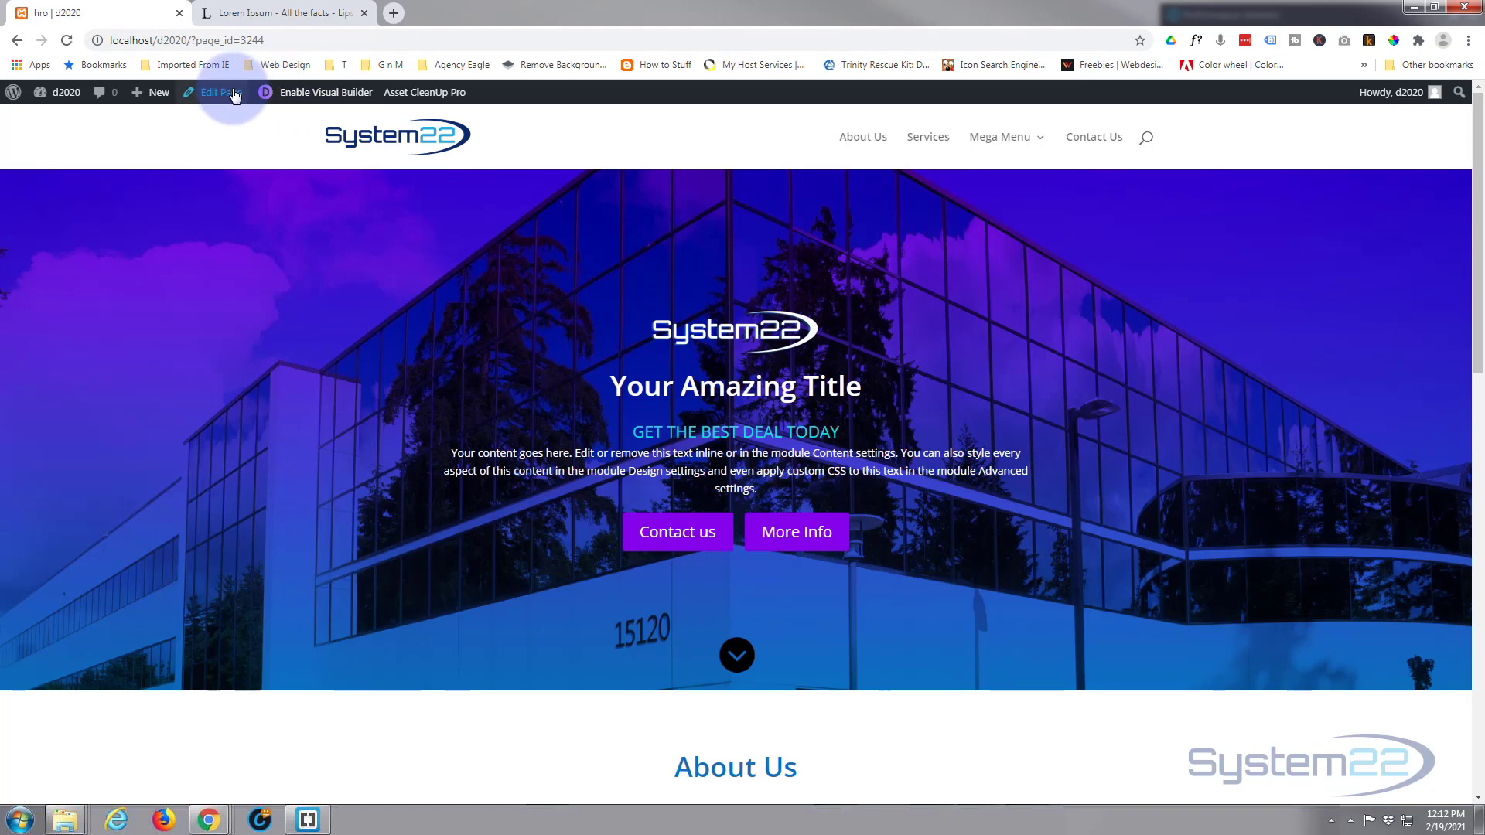
{"action": "left_click", "coordinate": [737, 655]}
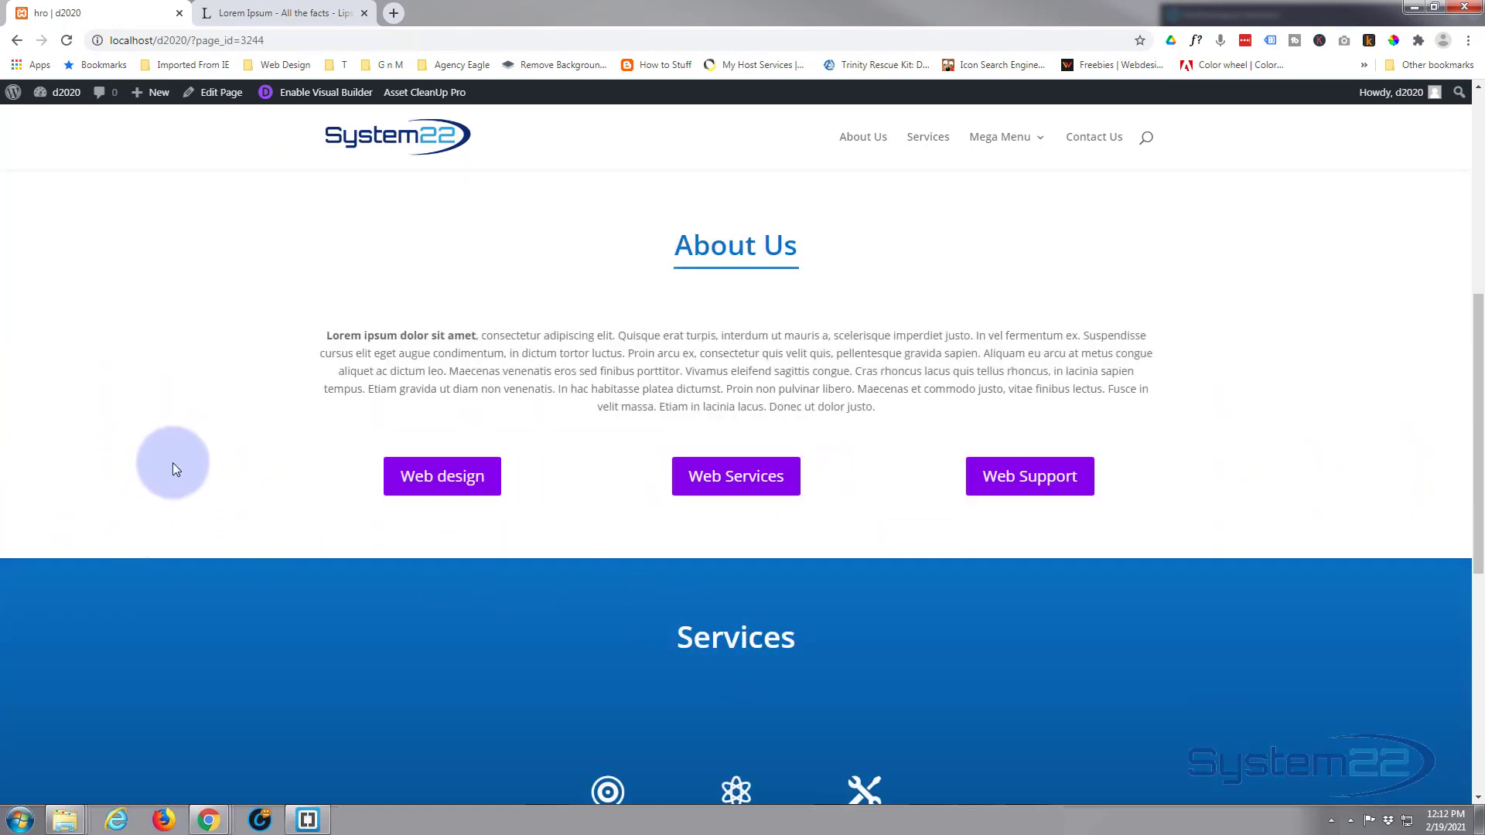
{"action": "scroll", "coordinate": [174, 462], "scroll_direction": "up", "scroll_amount": 5}
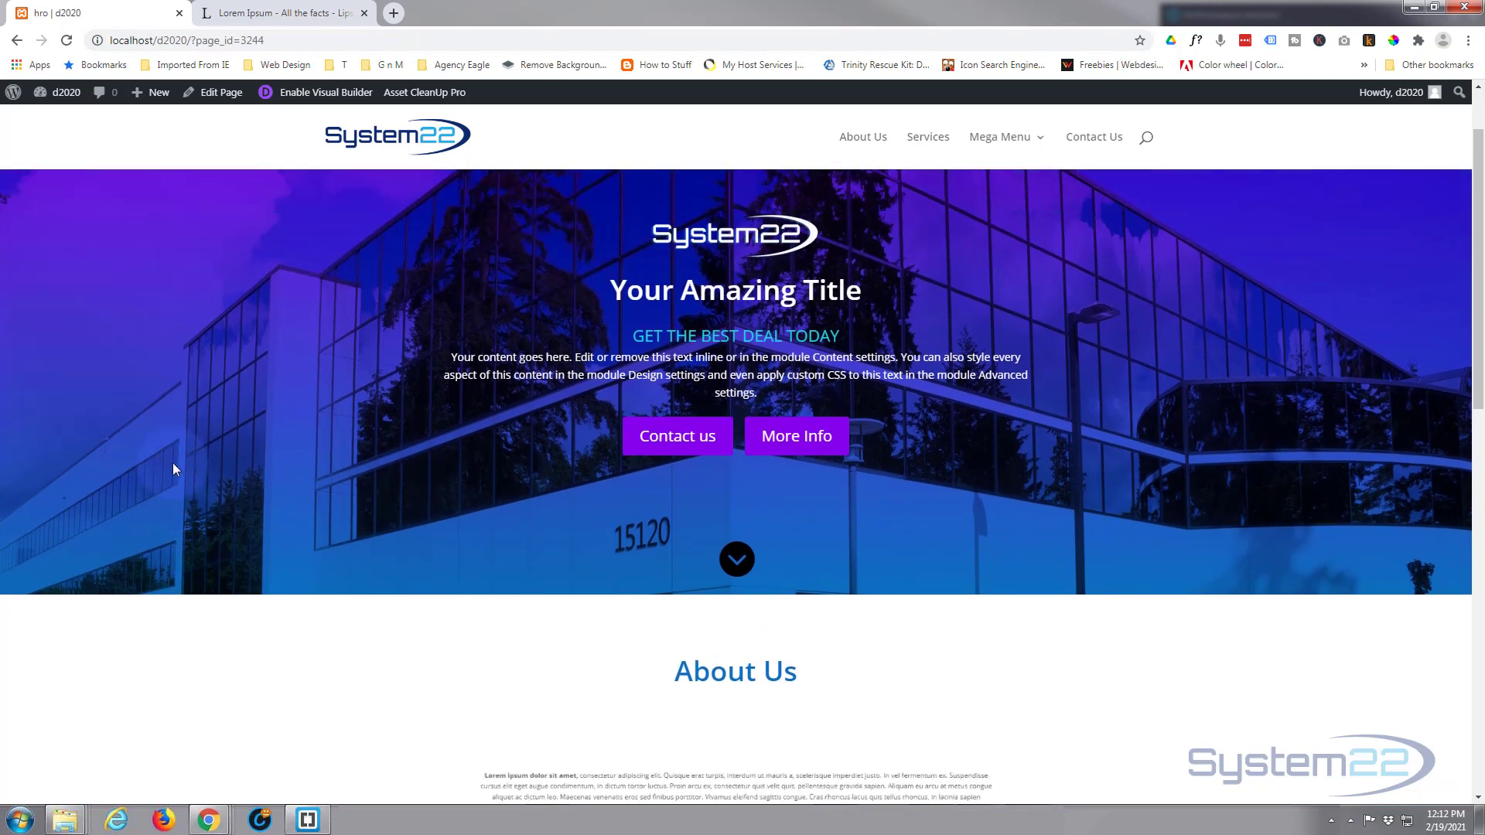
{"action": "scroll", "coordinate": [173, 463], "scroll_direction": "up", "scroll_amount": 1}
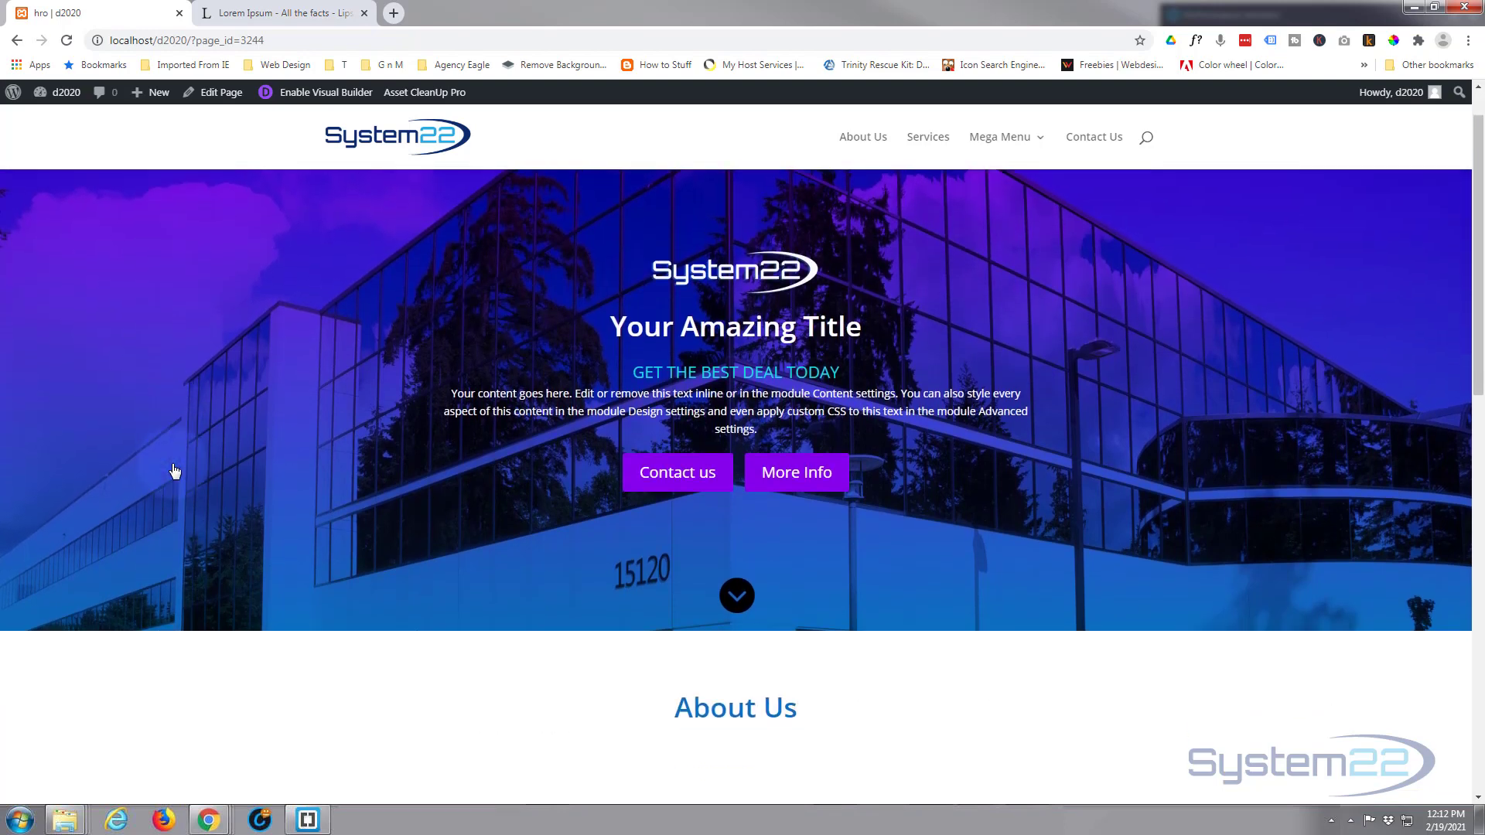
{"action": "scroll", "coordinate": [175, 471], "scroll_direction": "down", "scroll_amount": 2}
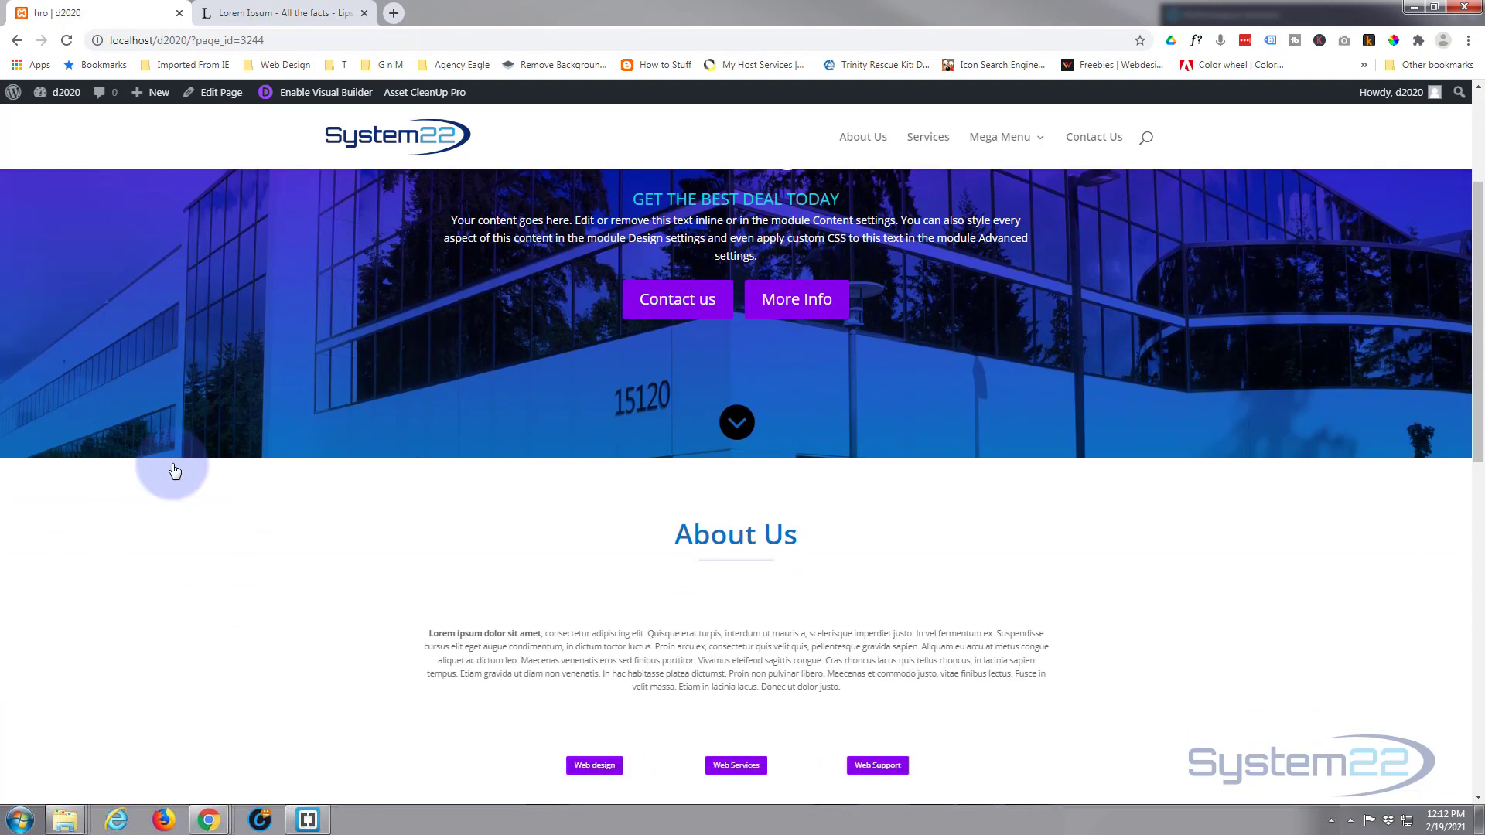
{"action": "scroll", "coordinate": [175, 470], "scroll_direction": "down", "scroll_amount": 2}
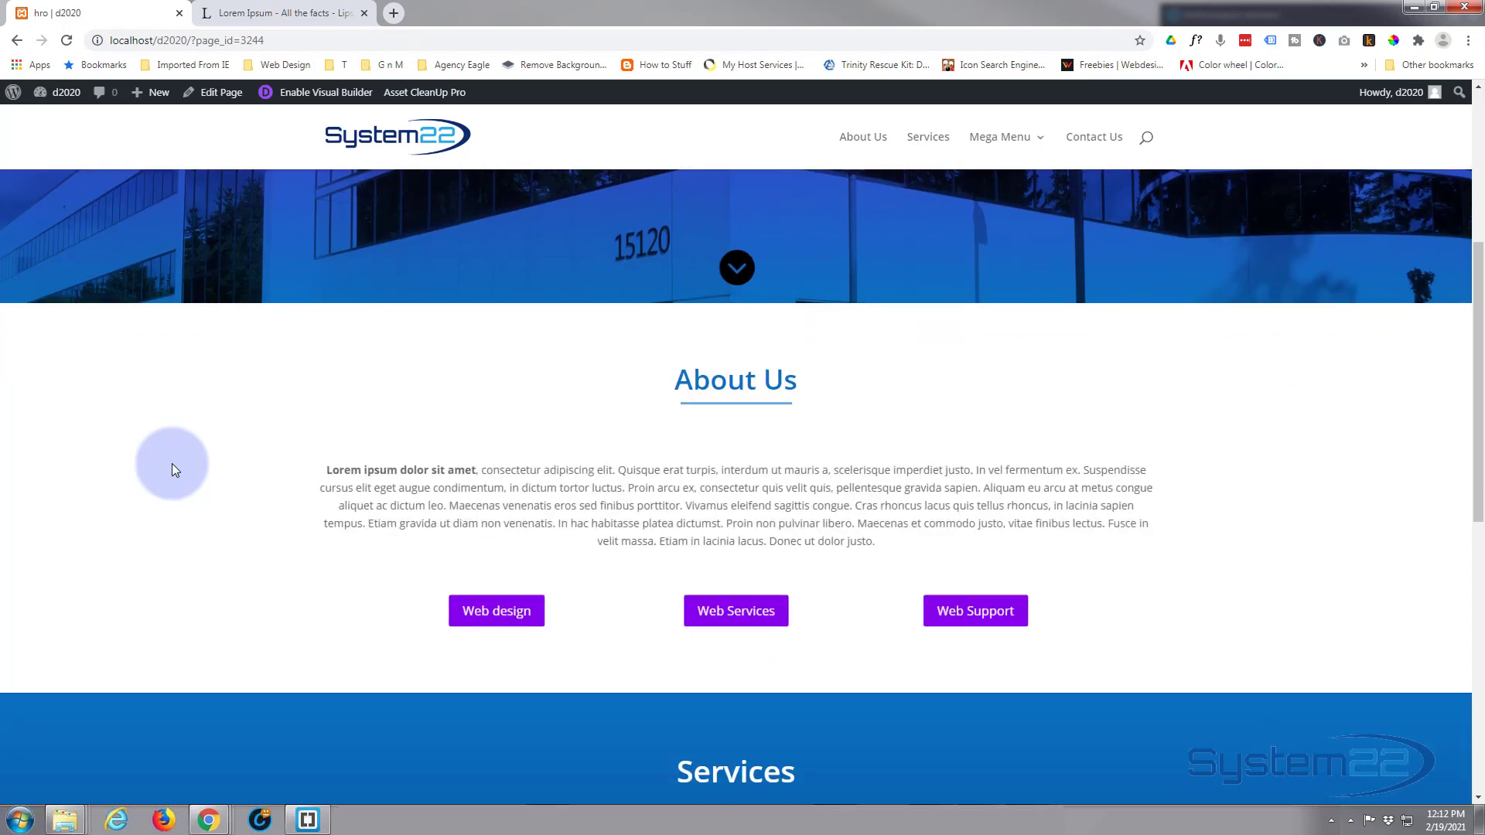
{"action": "scroll", "coordinate": [174, 468], "scroll_direction": "down", "scroll_amount": 2}
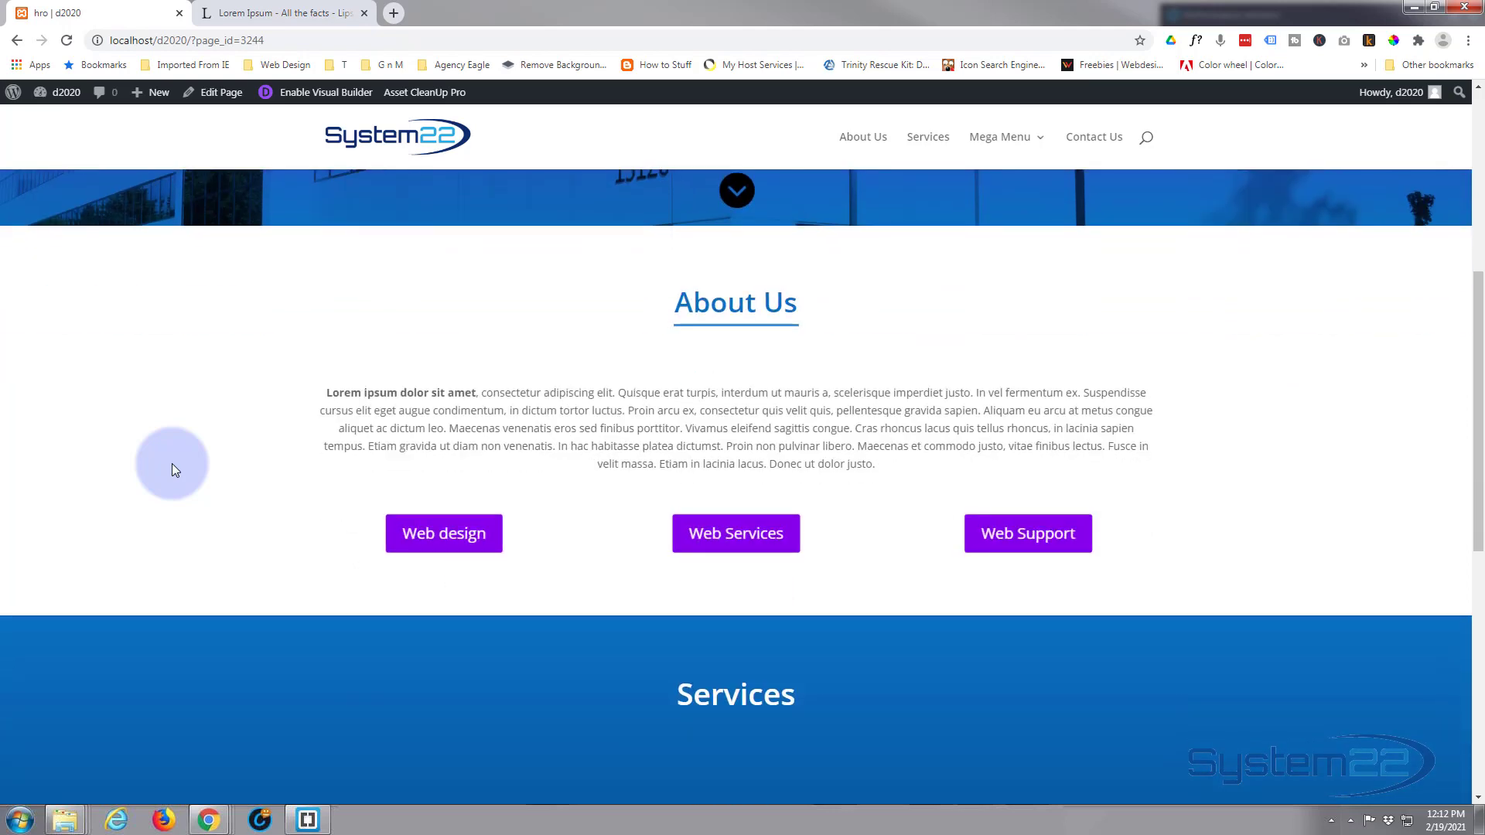
{"action": "scroll", "coordinate": [172, 463], "scroll_direction": "down", "scroll_amount": 1}
Scroll the live page to watch the About Us text and service buttons scale.
{"action": "scroll", "coordinate": [171, 463], "scroll_direction": "up", "scroll_amount": 5}
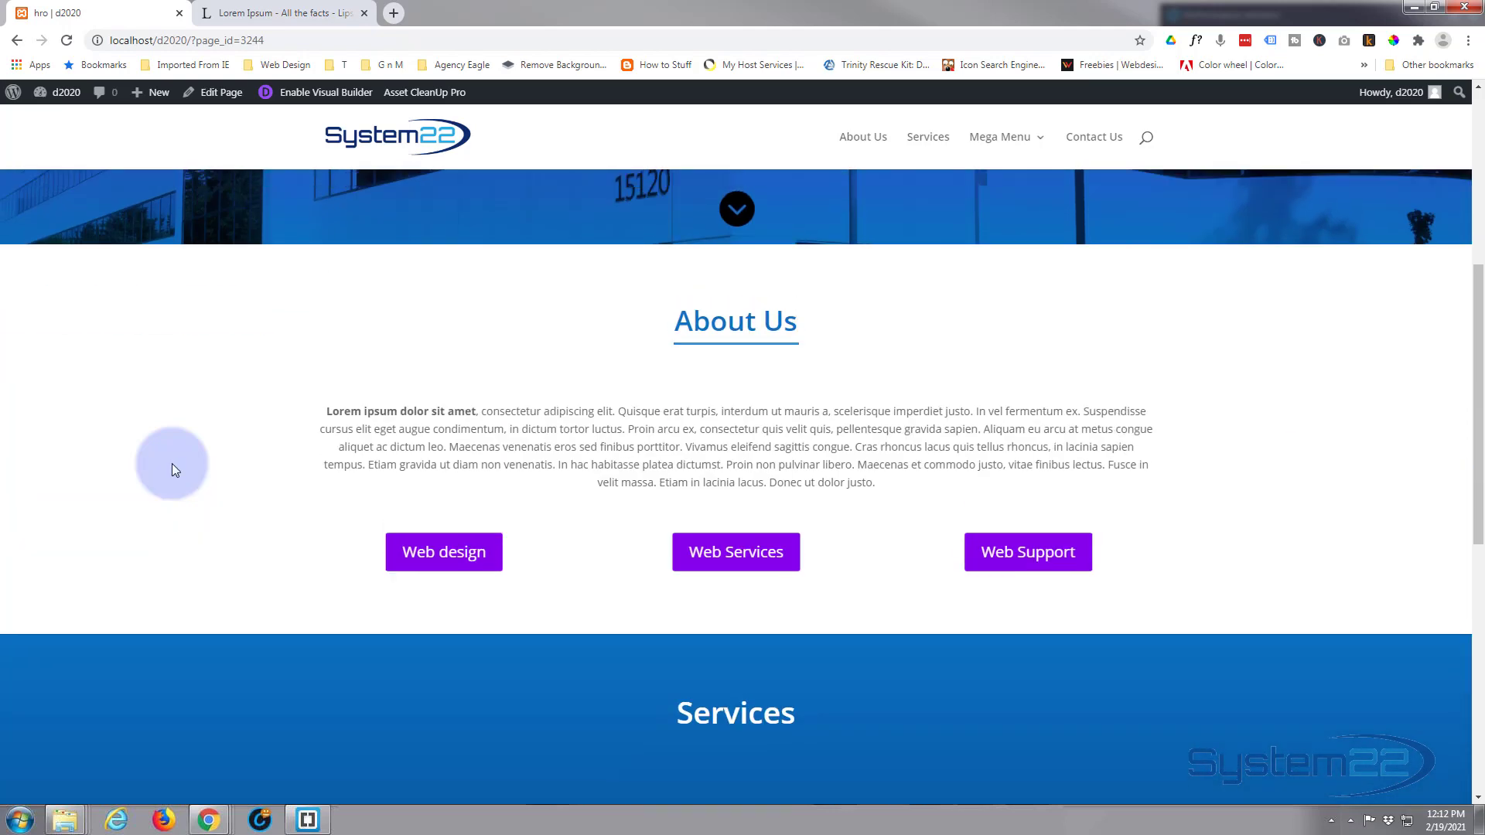
{"action": "scroll", "coordinate": [172, 464], "scroll_direction": "down", "scroll_amount": 2}
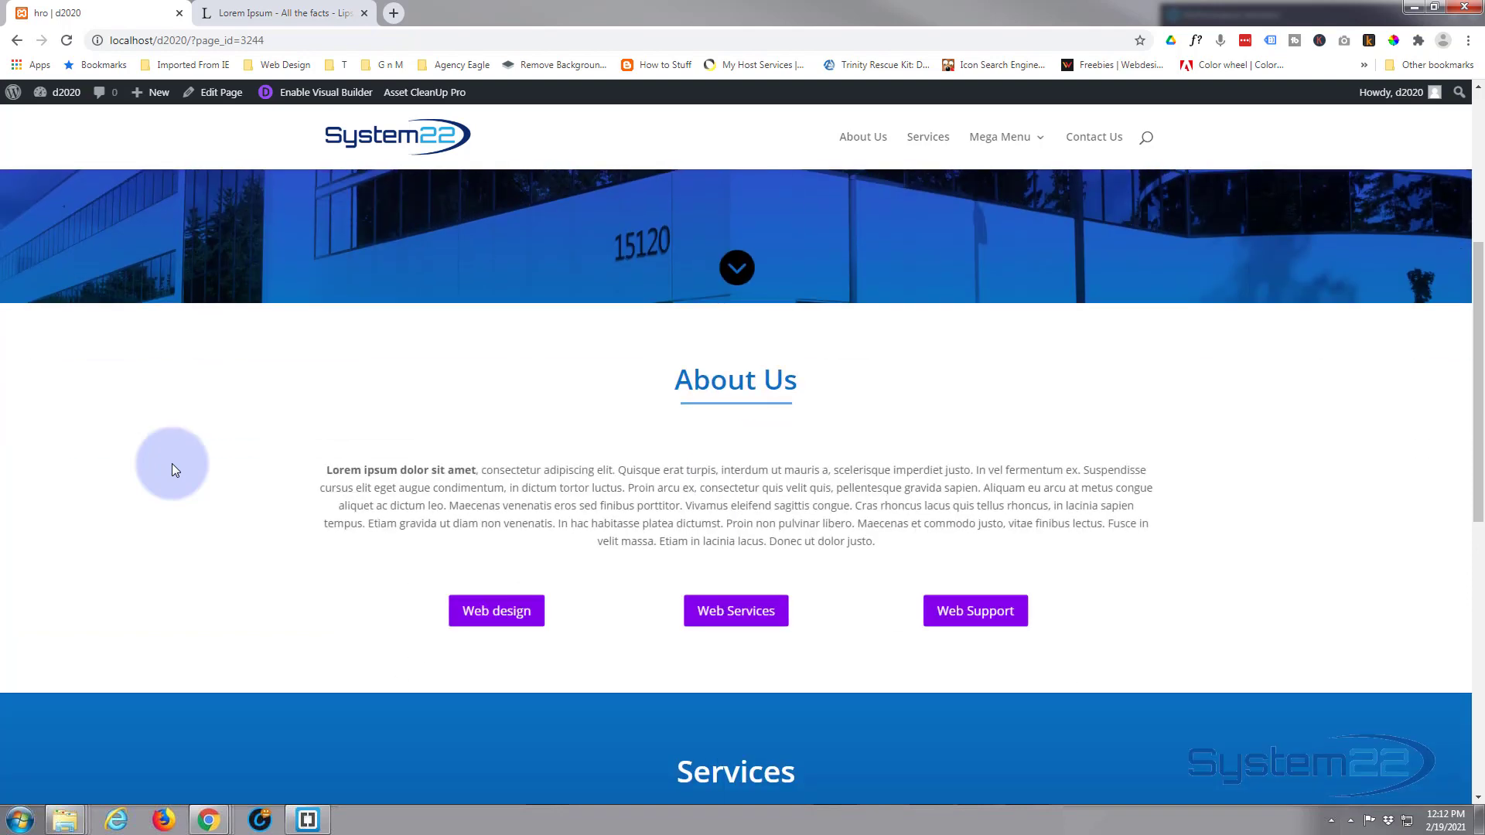
{"action": "scroll", "coordinate": [171, 464], "scroll_direction": "down", "scroll_amount": 2}
{"action": "scroll", "coordinate": [171, 463], "scroll_direction": "down", "scroll_amount": 1}
{"action": "scroll", "coordinate": [172, 462], "scroll_direction": "up", "scroll_amount": 1}
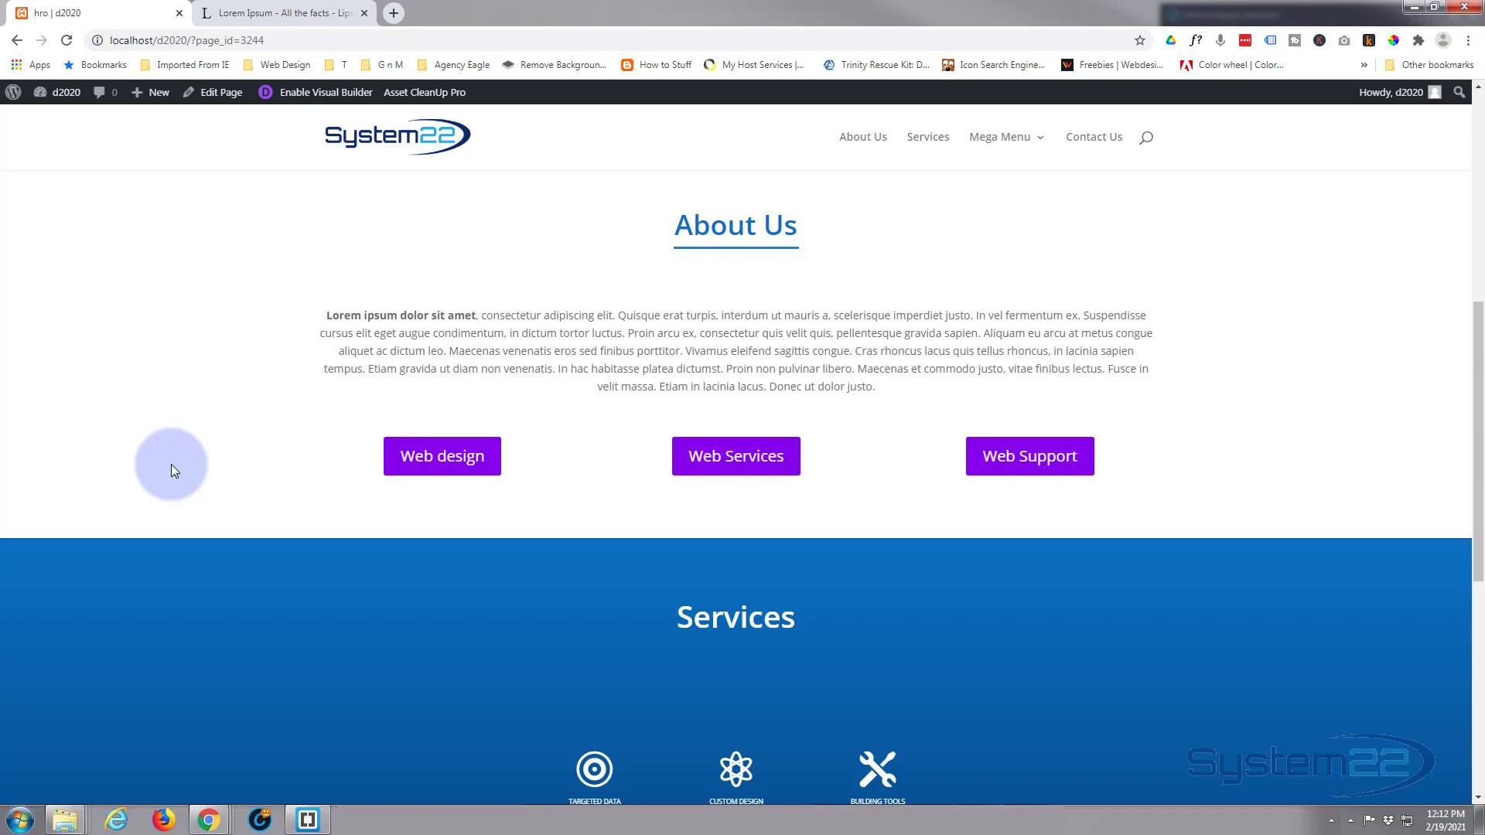
{"action": "scroll", "coordinate": [170, 464], "scroll_direction": "up", "scroll_amount": 7}
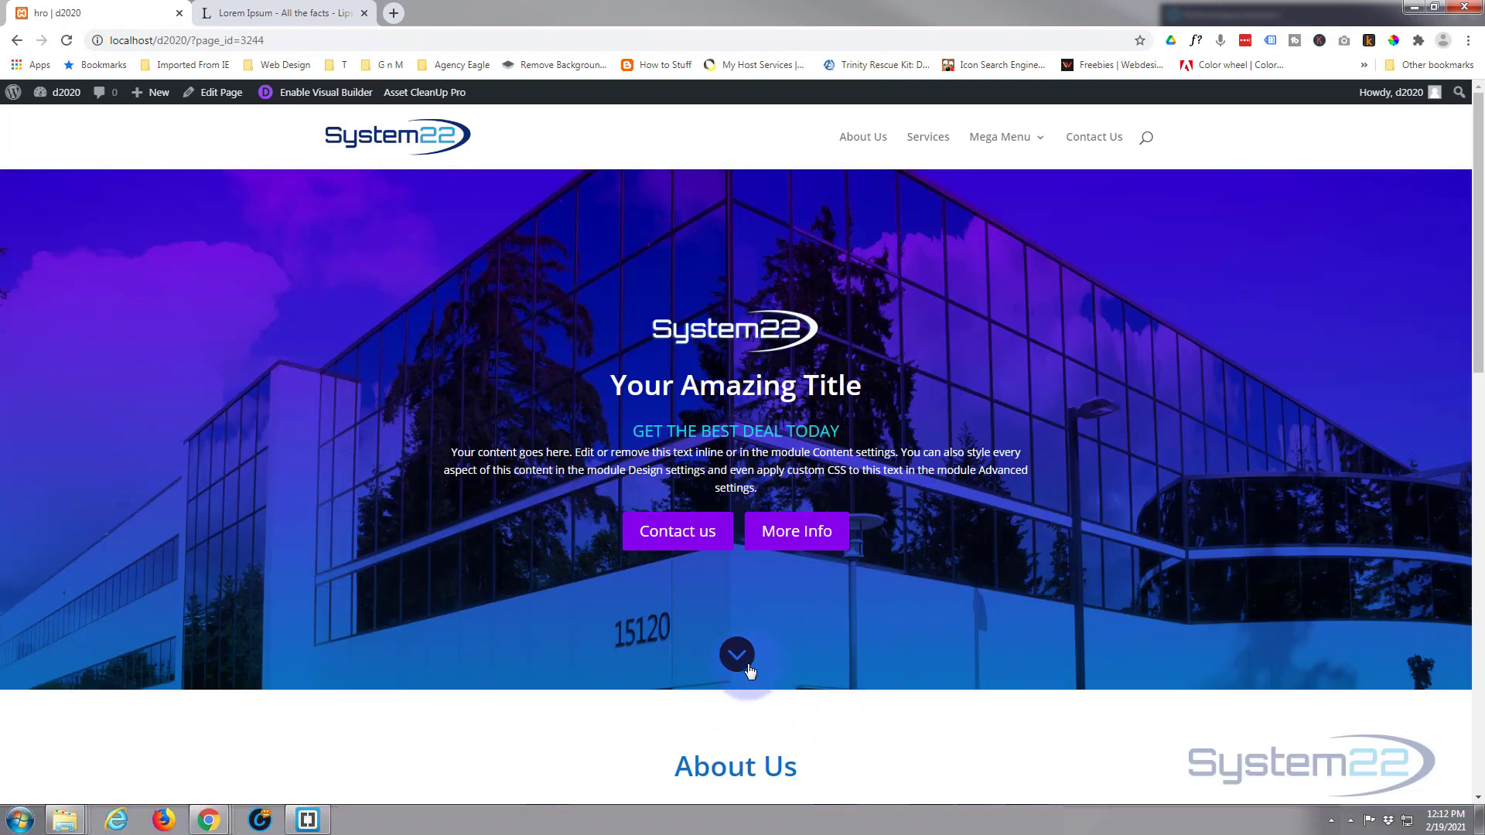
{"action": "left_click", "coordinate": [746, 666]}
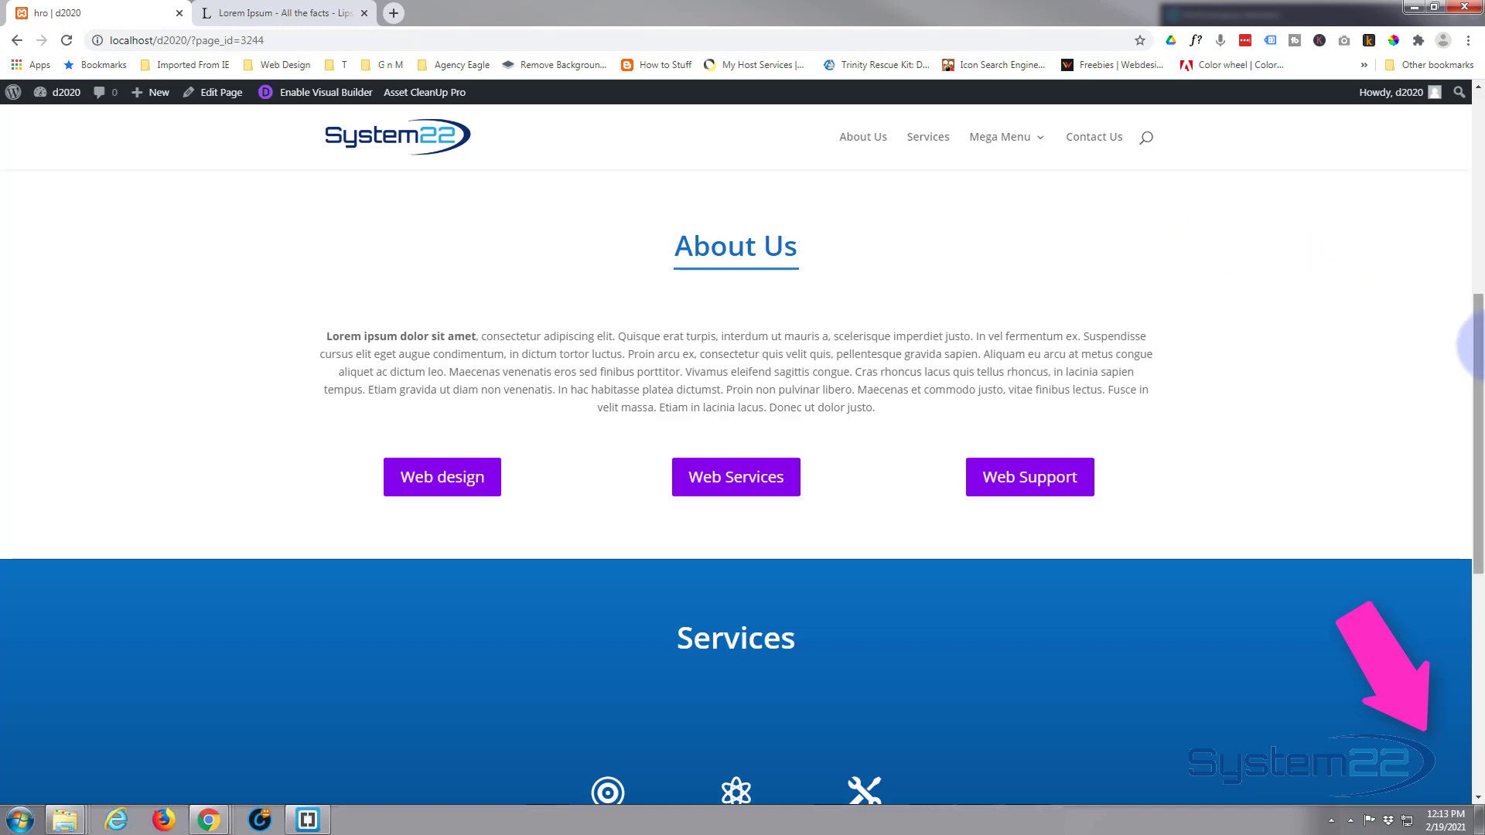
{"action": "left_click_drag", "start_coordinate": [1478, 322], "coordinate": [1477, 132]}
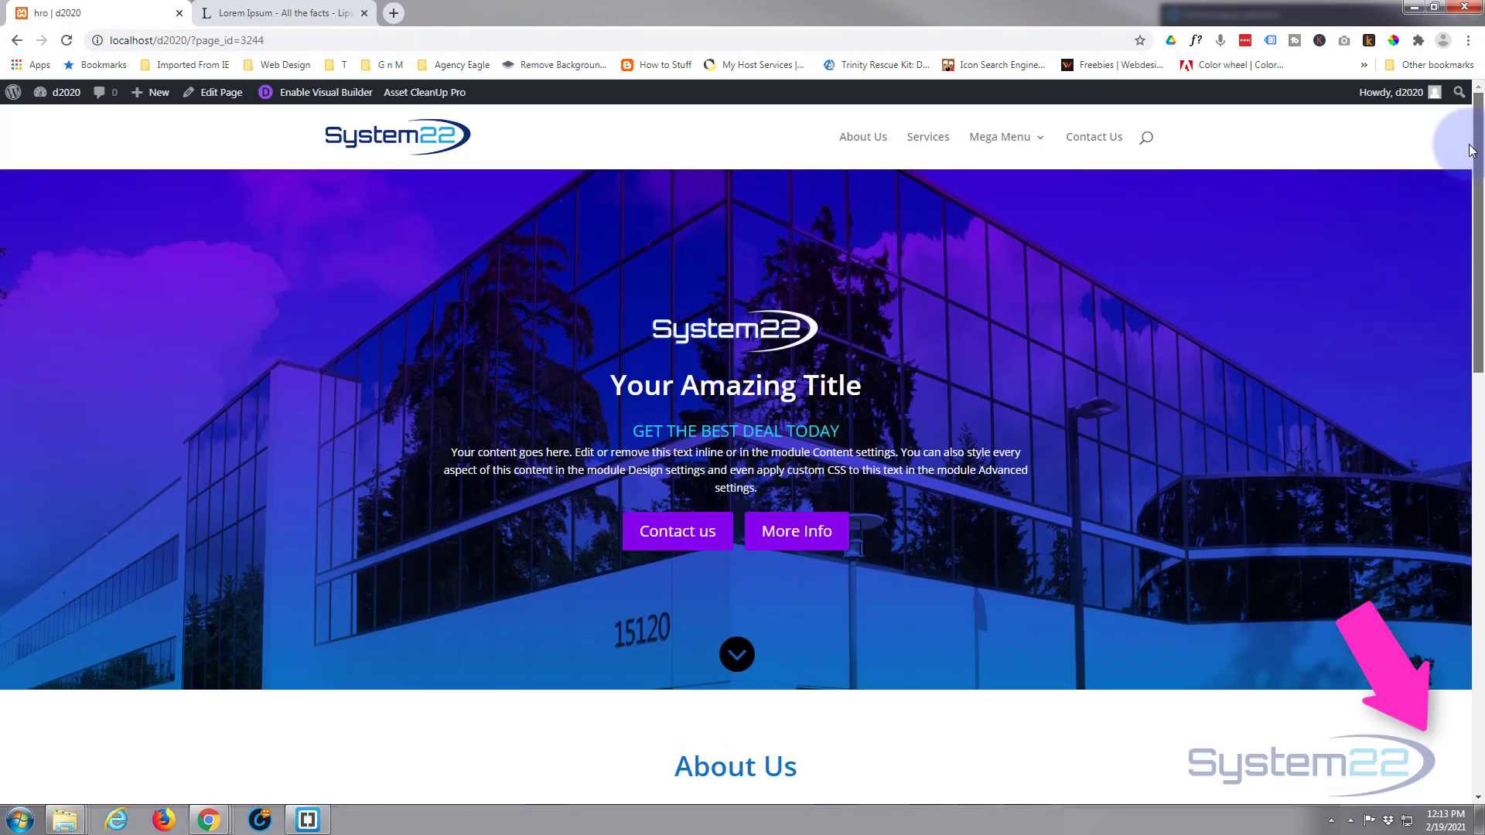
{"action": "left_click", "coordinate": [745, 658]}
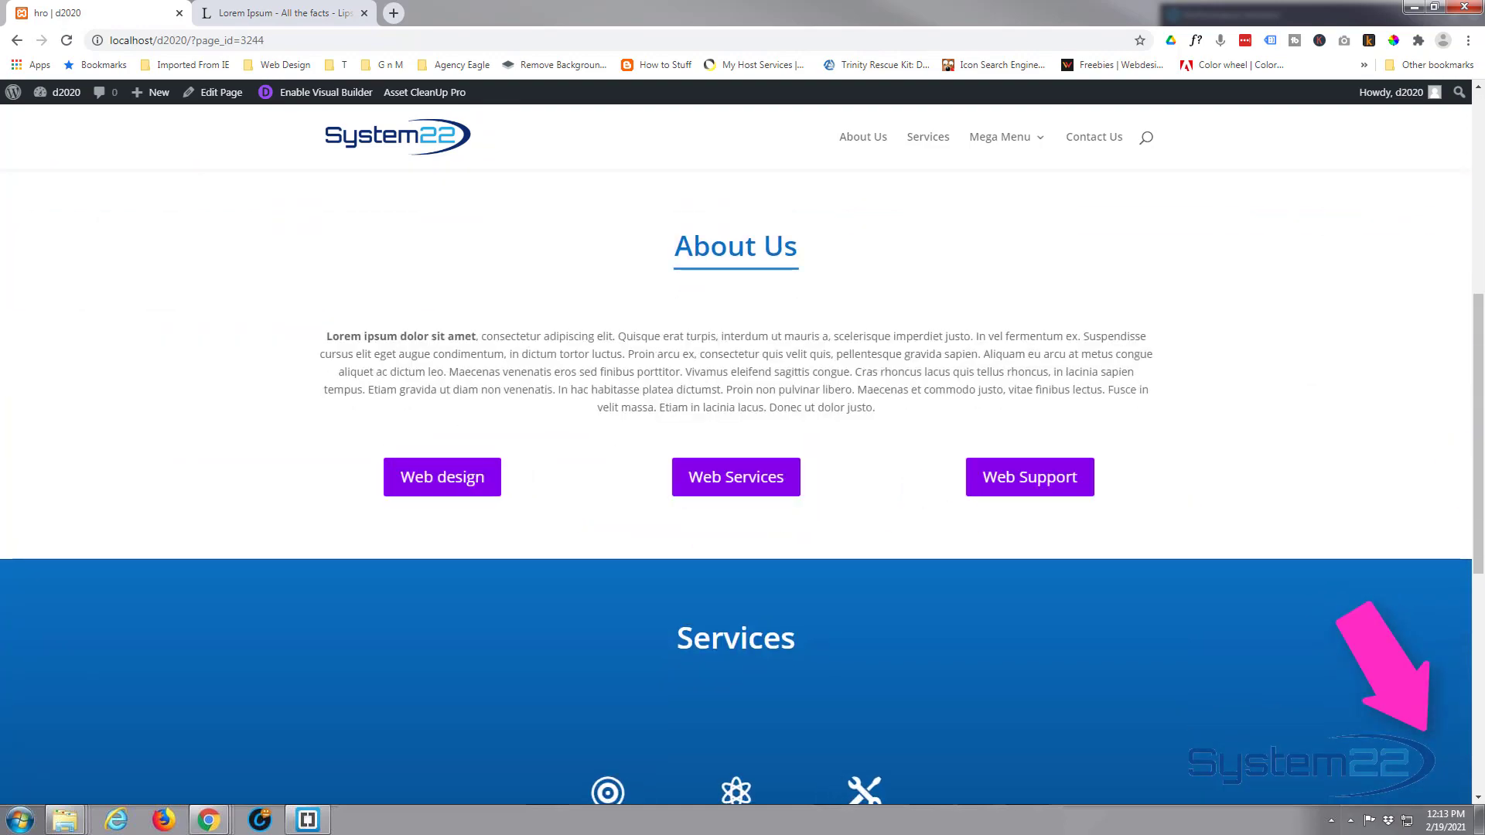